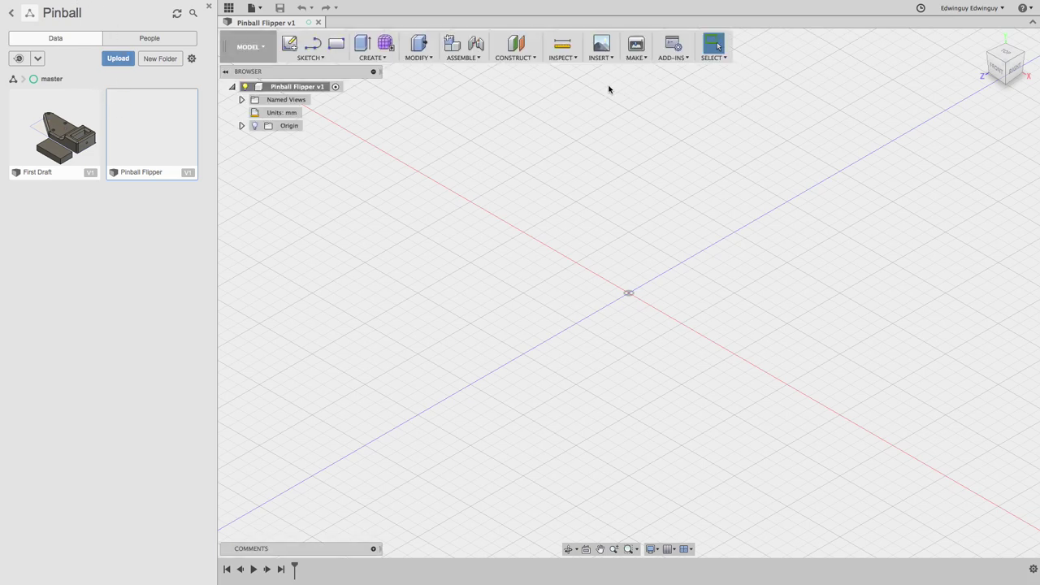
# Open Change Parameters, centre the Parameters dialog on the canvas, and start a new user parameter
pyautogui.click(424, 60)
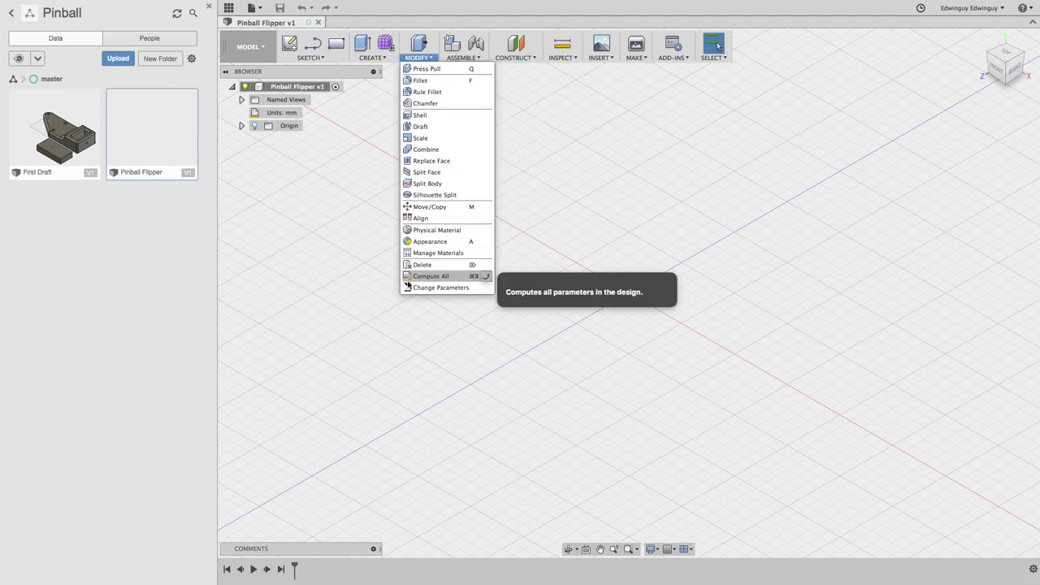
pyautogui.click(407, 288)
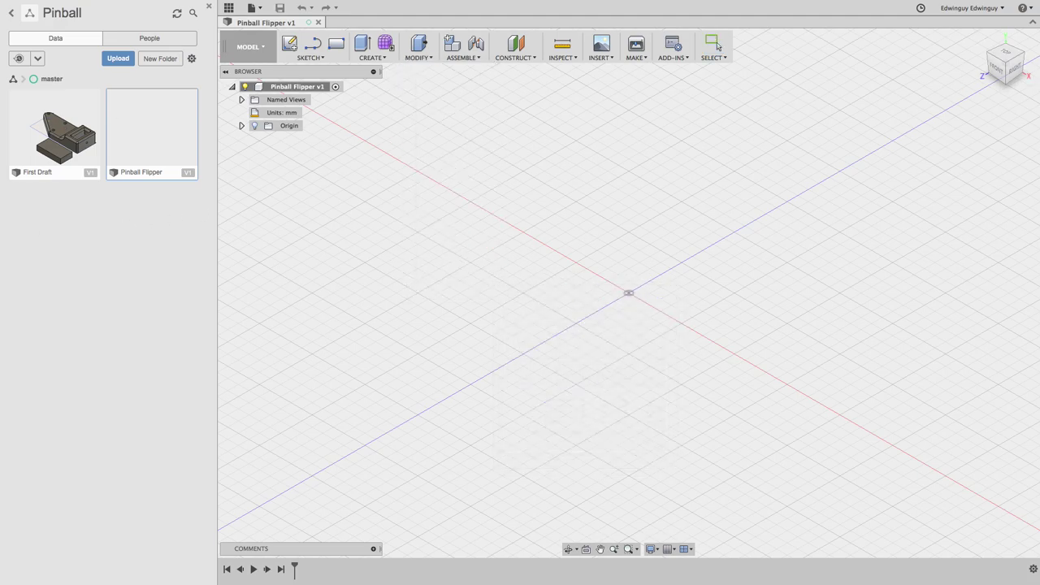
pyautogui.moveTo(739, 191)
pyautogui.mouseDown()
pyautogui.moveTo(232, 207)
pyautogui.moveTo(420, 219)
pyautogui.mouseUp()
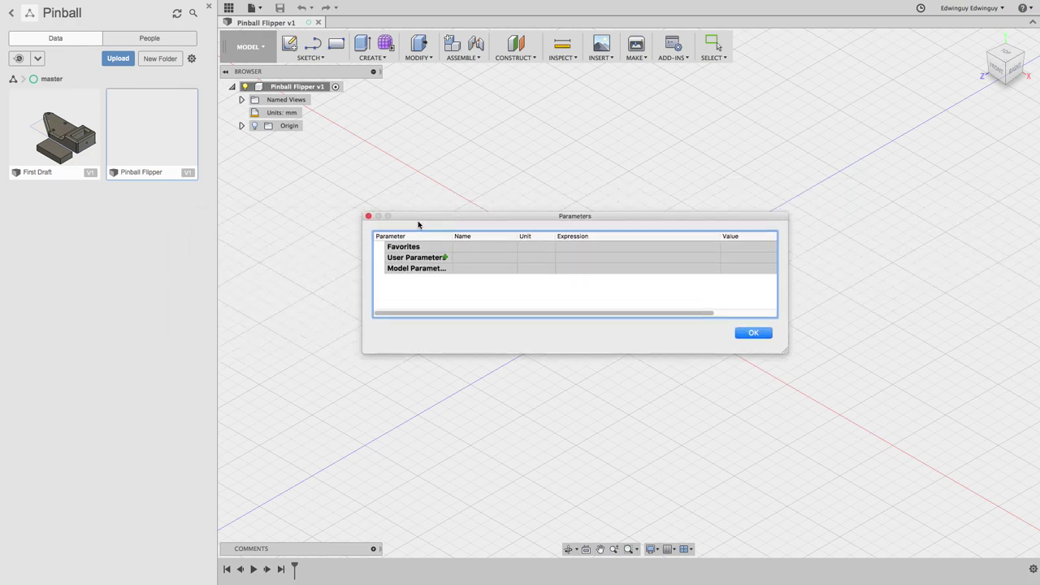
pyautogui.click(446, 257)
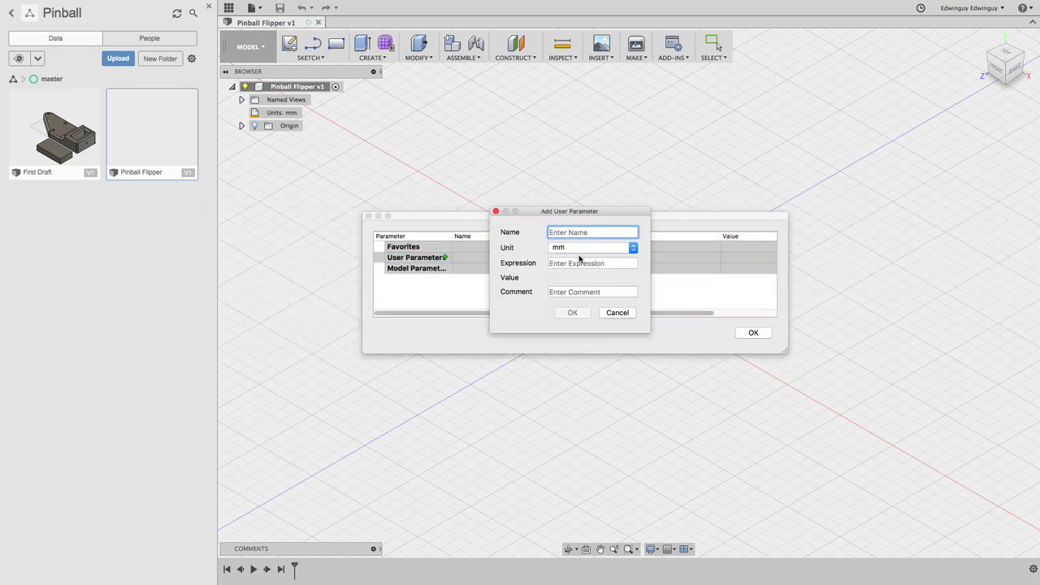
# Name the new user parameter distance_screw with an expression of 6 mm
pyautogui.write('leng')
pyautogui.write('t')
pyautogui.press('BackSpace')
pyautogui.press('BackSpace')
pyautogui.press('BackSpace')
pyautogui.write('distac')
pyautogui.press('BackSpace')
pyautogui.write('nce_screwn')
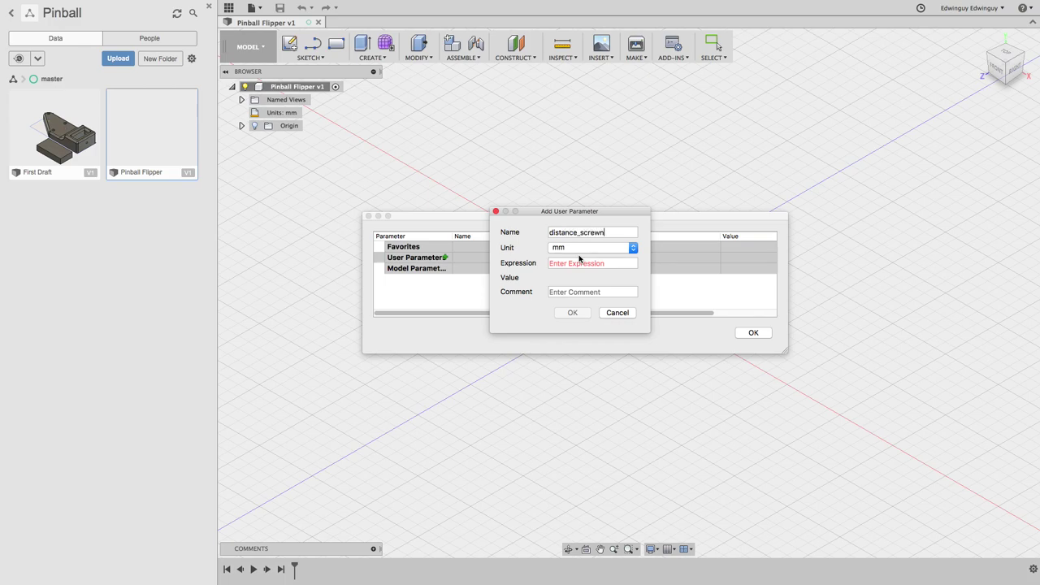
pyautogui.press('BackSpace')
pyautogui.press('Tab')
pyautogui.press('Tab')
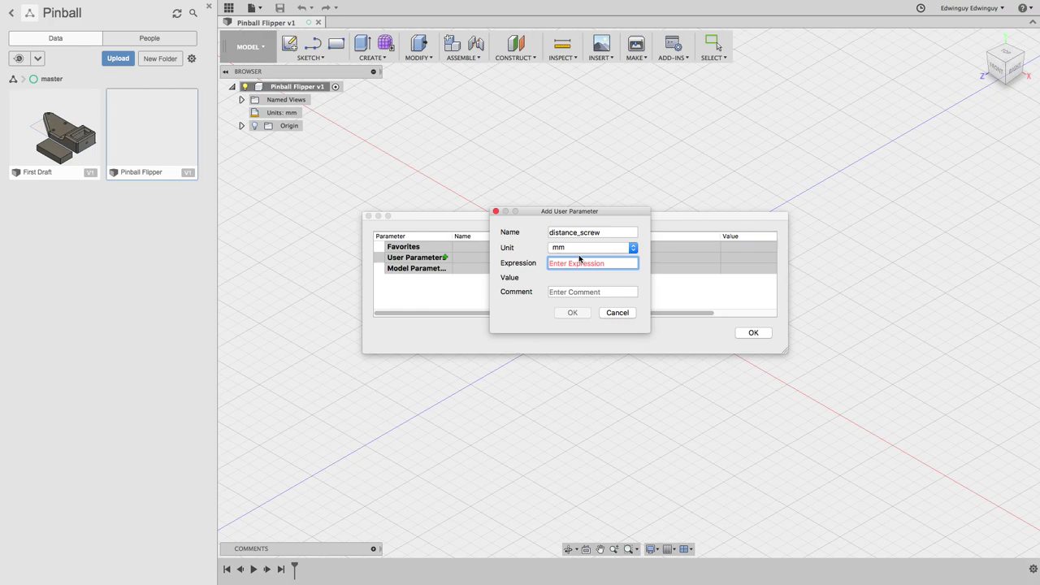
pyautogui.write('6')
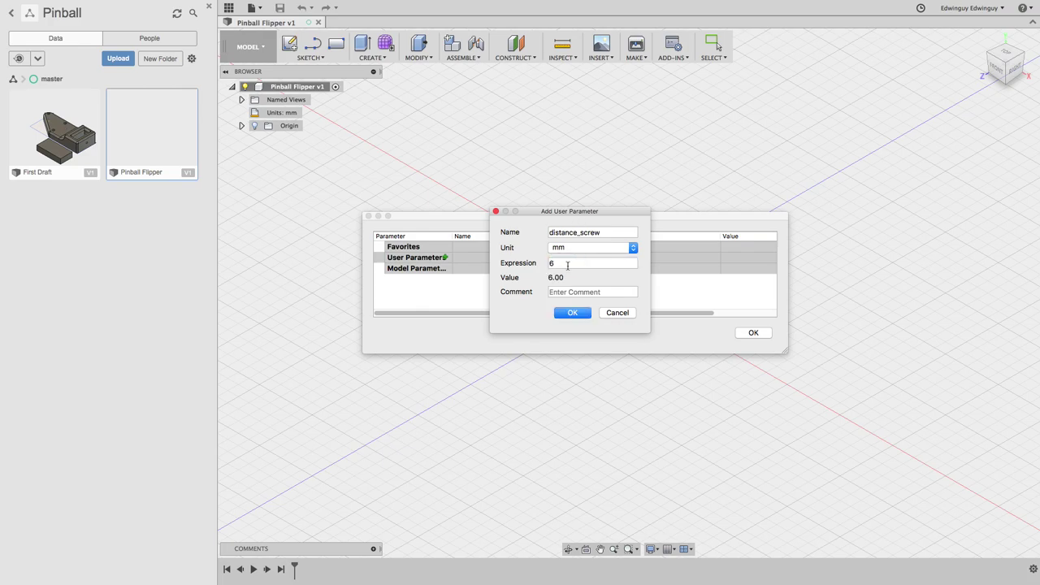
# Comment it 'Distance from main pin to screw head' and add the parameter
pyautogui.click(590, 295)
pyautogui.write('Dur')
pyautogui.press('BackSpace')
pyautogui.press('BackSpace')
pyautogui.write('istance from main b')
pyautogui.press('BackSpace')
pyautogui.write('pin to screw head')
pyautogui.press('Return')
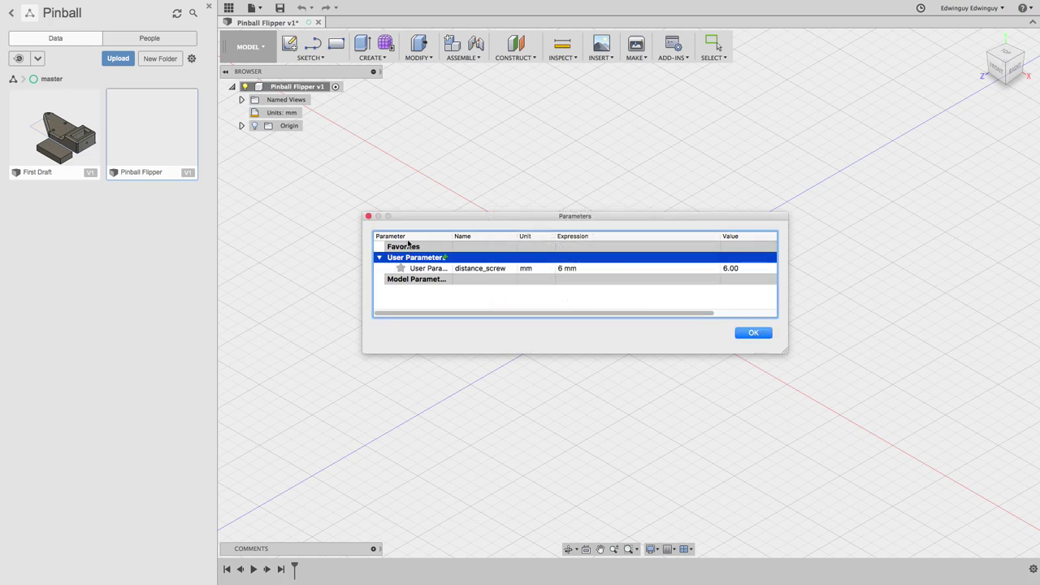
# Add a user parameter distance_body with value 60 mm
pyautogui.click(446, 258)
pyautogui.write('distance_')
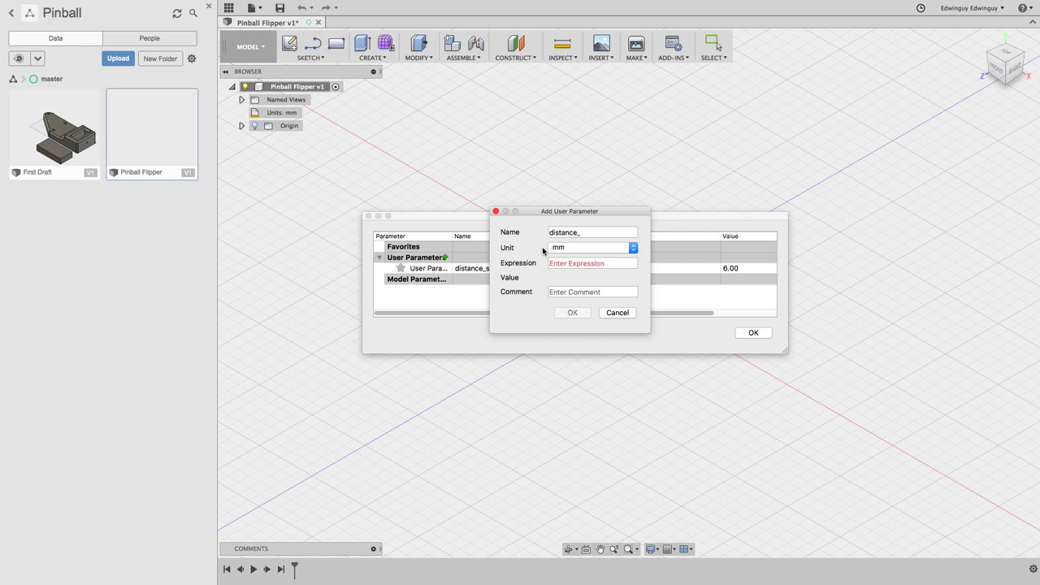
pyautogui.write('body')
pyautogui.click(586, 264)
pyautogui.write('60')
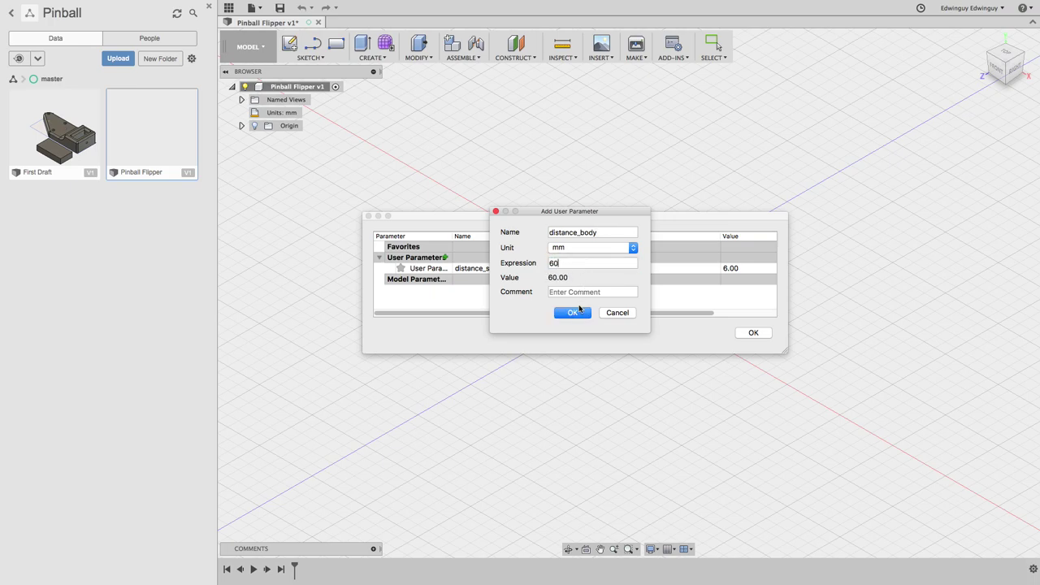
pyautogui.click(572, 313)
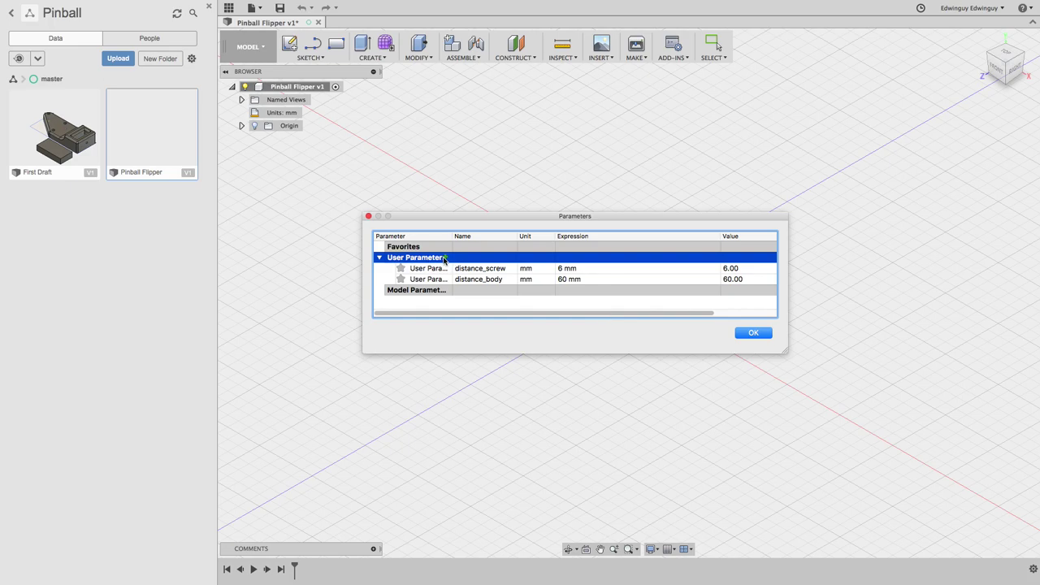
# Add diameter_end at 20 mm with a comment describing the back end's diameter
pyautogui.click(445, 257)
pyautogui.write('diameter_')
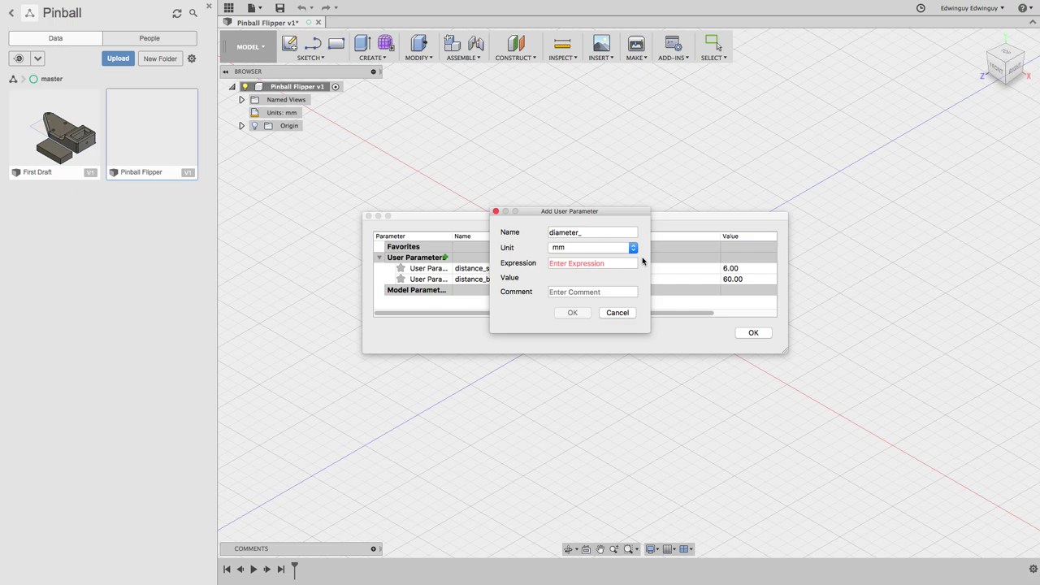
pyautogui.write('end')
pyautogui.press('Tab')
pyautogui.press('Tab')
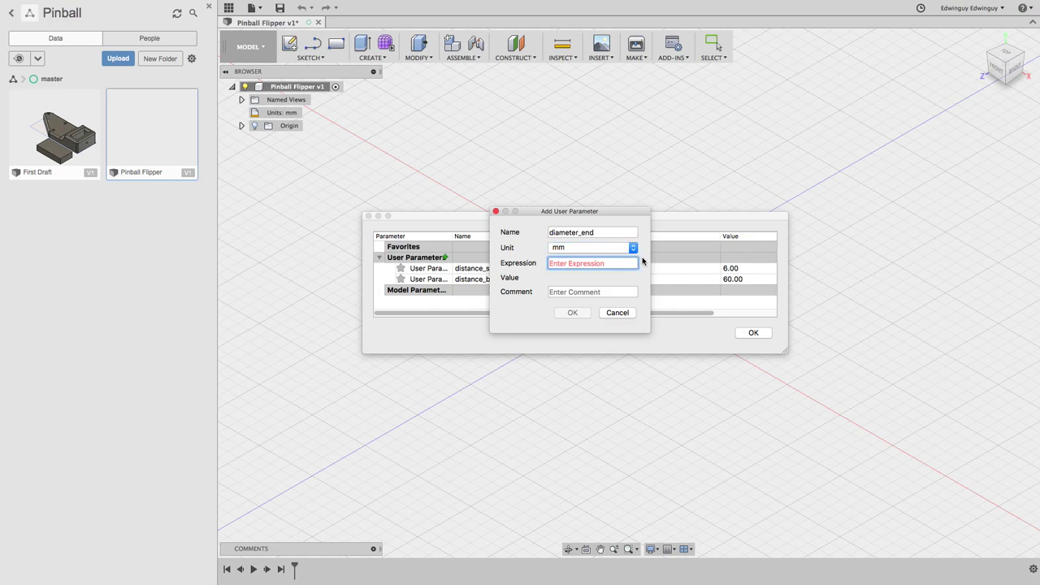
pyautogui.write('20')
pyautogui.press('Tab')
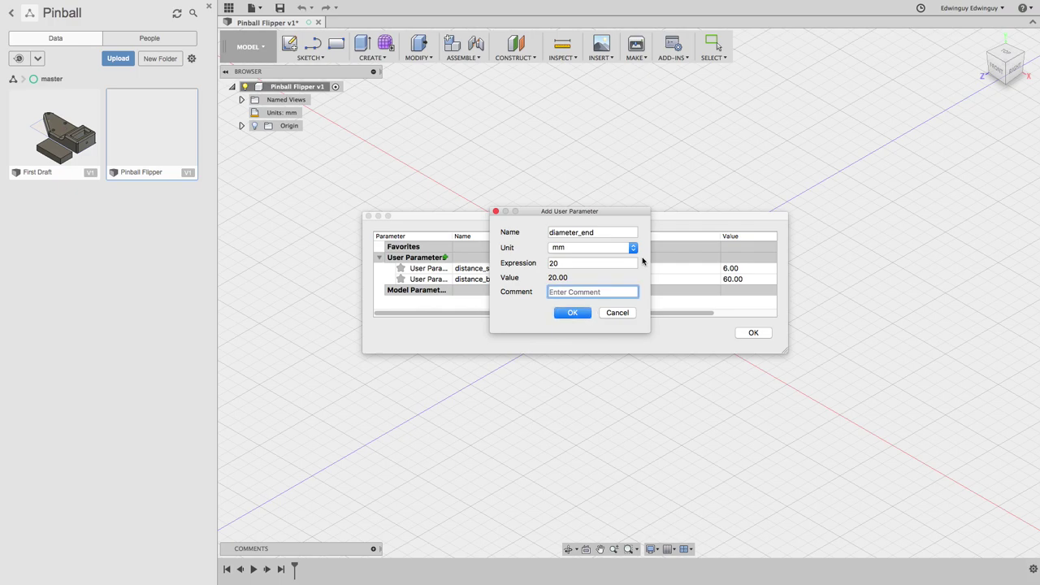
pyautogui.write('Diameter of the back of the')
pyautogui.press('BackSpace')
pyautogui.press('BackSpace')
pyautogui.press('BackSpace')
pyautogui.write('end')
pyautogui.press('Return')
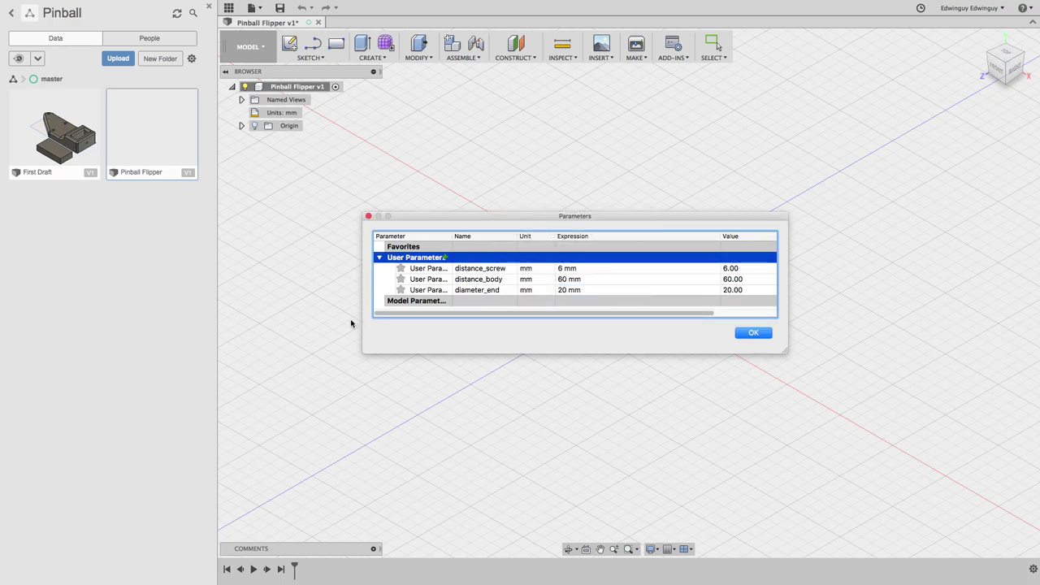
pyautogui.click(445, 257)
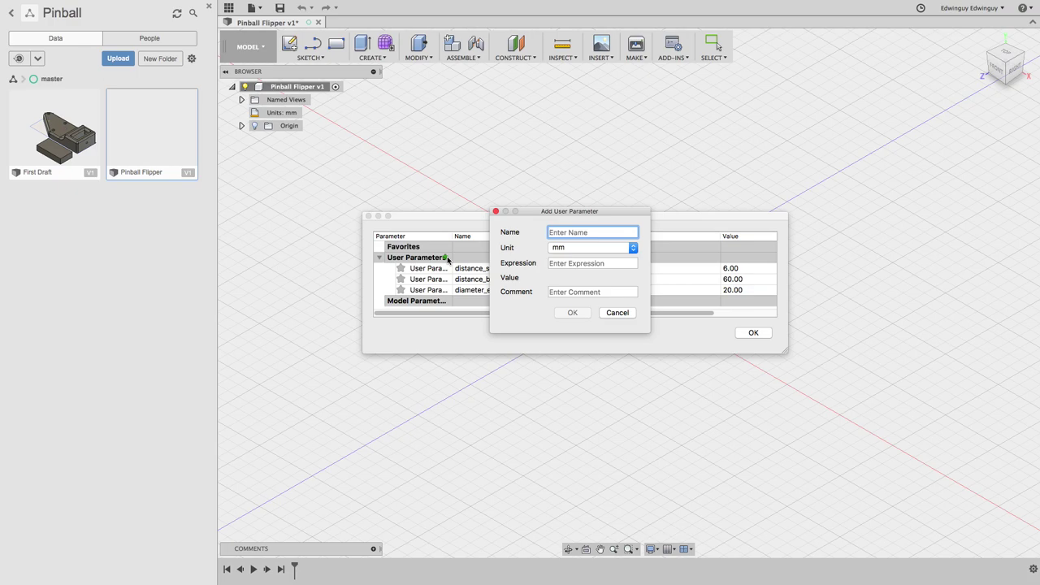
# Enter diameter_tip as the new parameter's name with an expression of 8 mm
pyautogui.press('Tab')
pyautogui.press('Tab')
pyautogui.write('8')
pyautogui.press('Tab')
pyautogui.write('dis')
pyautogui.press('BackSpace')
pyautogui.press('BackSpace')
pyautogui.write('is')
pyautogui.press('BackSpace')
pyautogui.write('ameter_tip')
pyautogui.press('Tab')
pyautogui.press('Tab')
pyautogui.press('Tab')
# Comment it as the diameter of the tip, add it, and close the Parameters dialog
pyautogui.write('Dis')
pyautogui.press('BackSpace')
pyautogui.write('amater of the ')
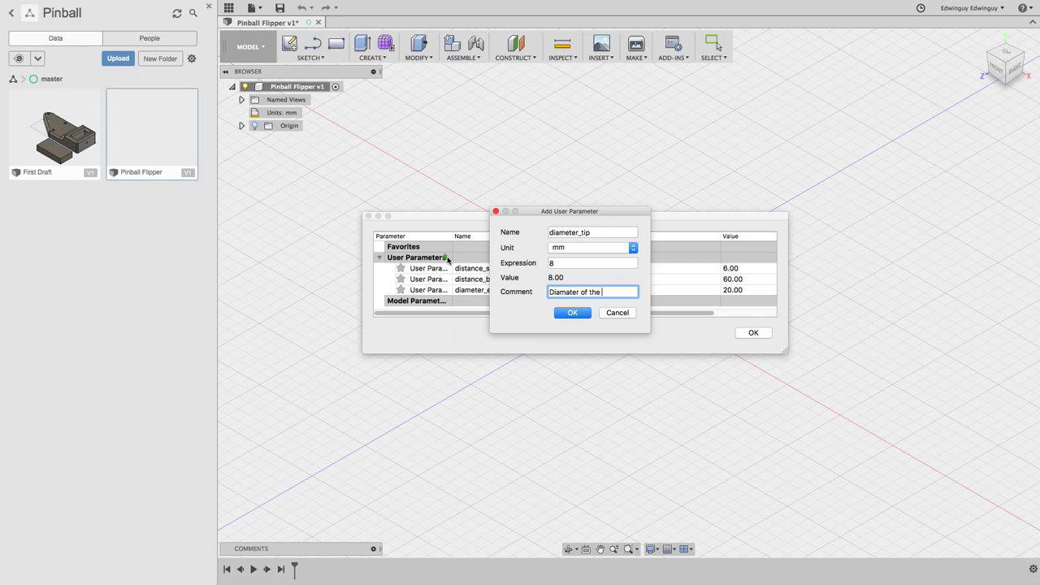
pyautogui.write('tip')
pyautogui.press('Return')
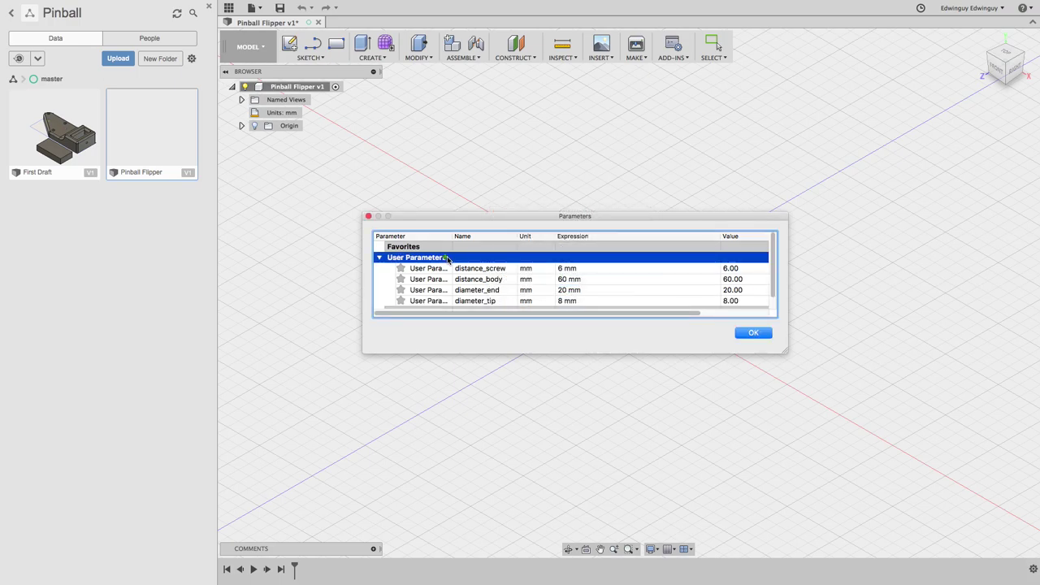
pyautogui.click(753, 333)
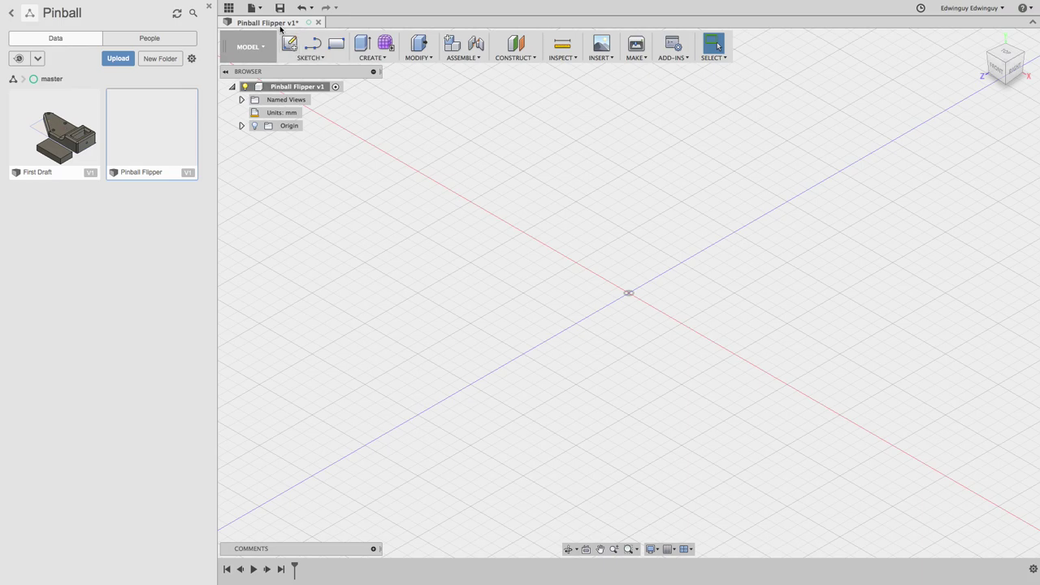
# Save a new version of the design described 'Variables defined'
pyautogui.hotkey('ctrl', 's')
pyautogui.press('BackSpace')
pyautogui.press('BackSpace')
pyautogui.press('BackSpace')
pyautogui.press('BackSpace')
pyautogui.write('Vers')
pyautogui.press('BackSpace')
pyautogui.press('BackSpace')
pyautogui.press('BackSpace')
pyautogui.write('ariables defined')
pyautogui.press('Return')
# Sketch on the ground plane a 60 mm line from the origin sized by distance_body
pyautogui.press('l')
pyautogui.keyDown('shift'); pyautogui.moveTo(689, 313); pyautogui.dragTo(625, 303, button='middle'); pyautogui.keyUp('shift')
pyautogui.click(627, 310)
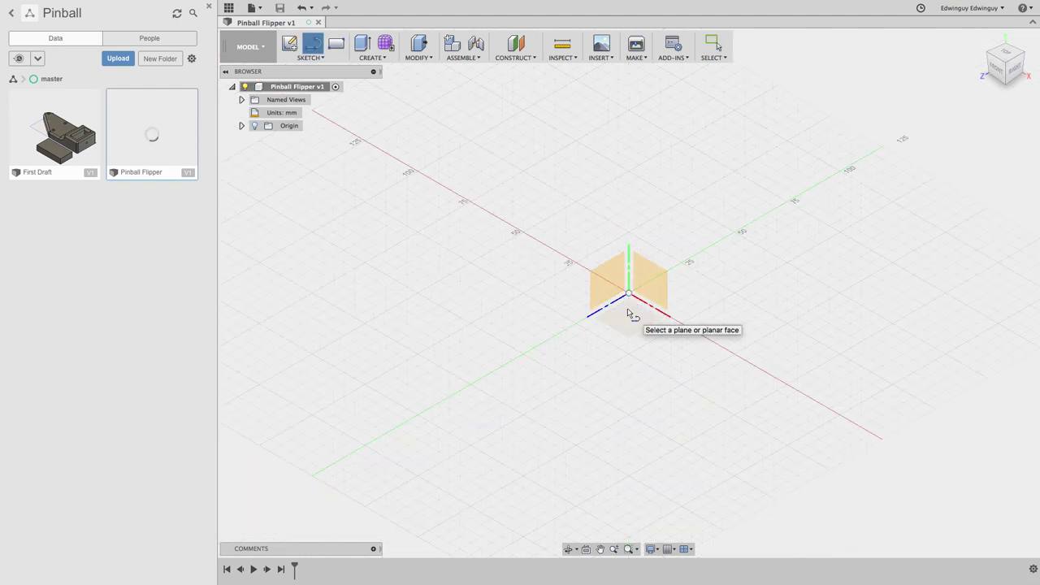
pyautogui.click(610, 273)
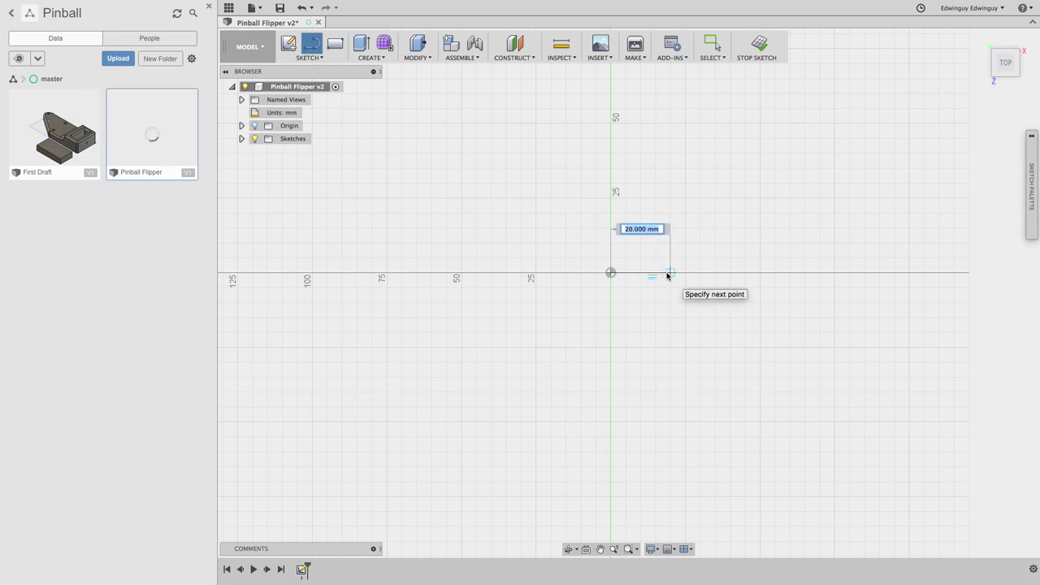
pyautogui.write('dis')
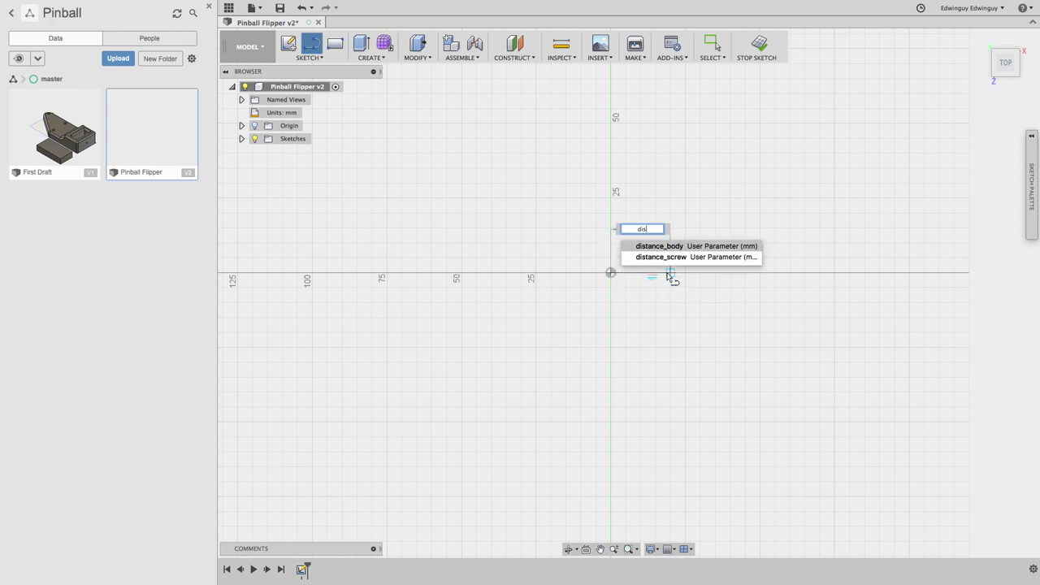
pyautogui.press('Return')
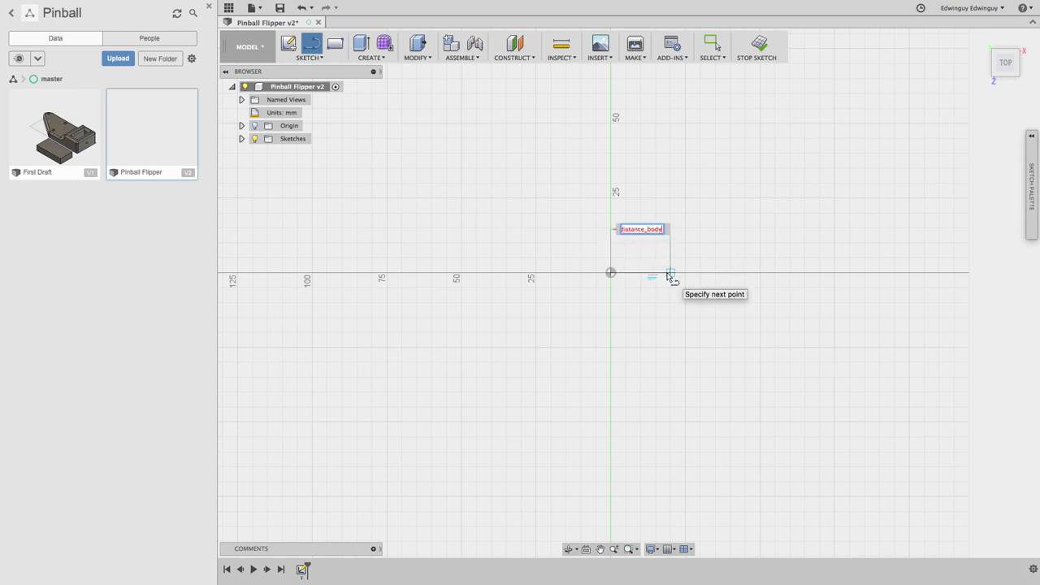
pyautogui.press('Return')
pyautogui.press('Escape')
# Draw a second line from the origin sized by distance_screw (6 mm)
pyautogui.press('l')
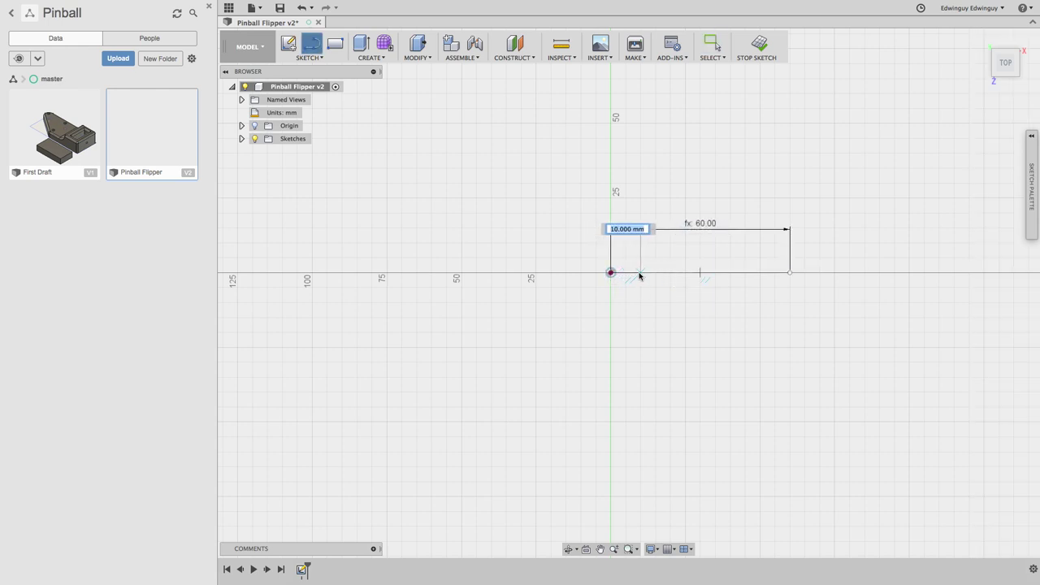
pyautogui.write('dis')
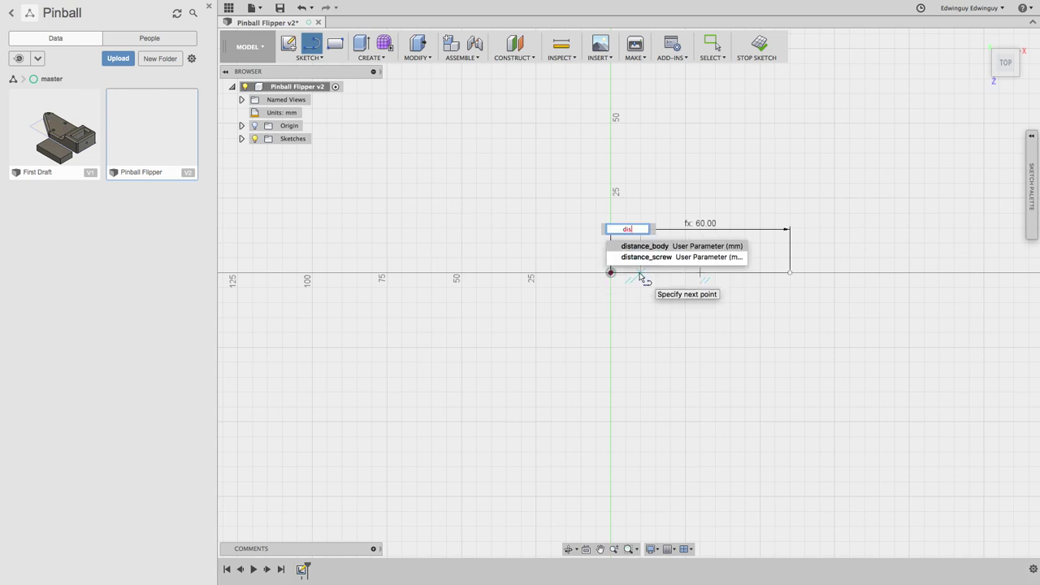
pyautogui.press('Down')
pyautogui.press('Return')
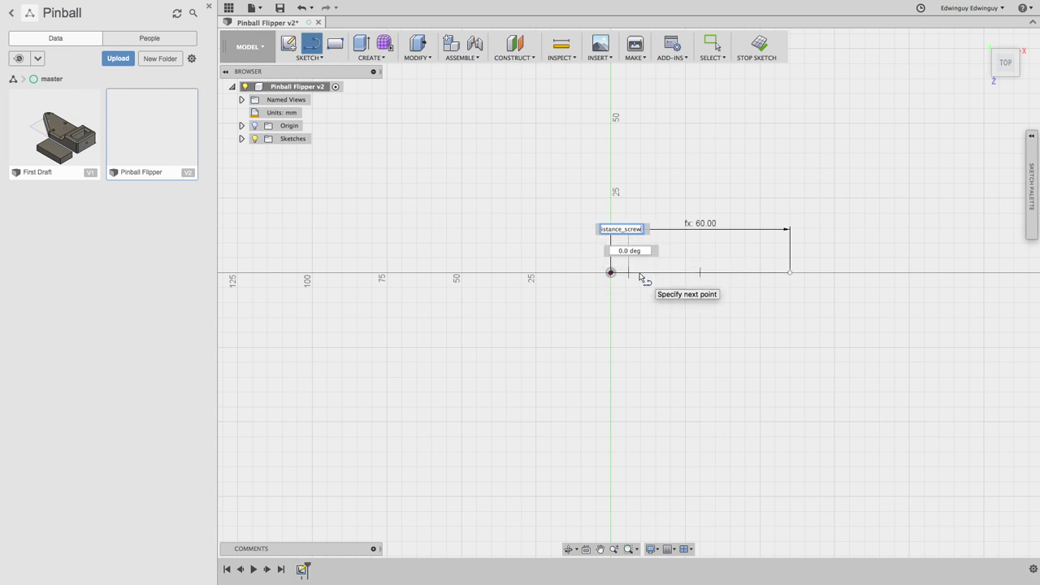
pyautogui.press('Return')
pyautogui.press('Escape')
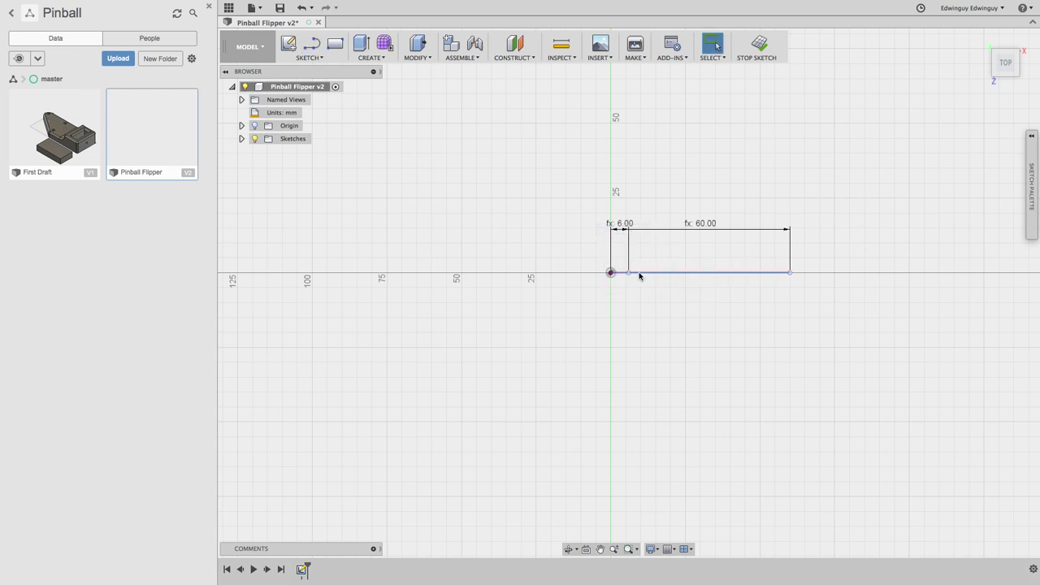
pyautogui.scroll(2, 640, 281)
pyautogui.scroll(2, 640, 284)
pyautogui.scroll(1, 640, 289)
pyautogui.scroll(-1, 641, 287)
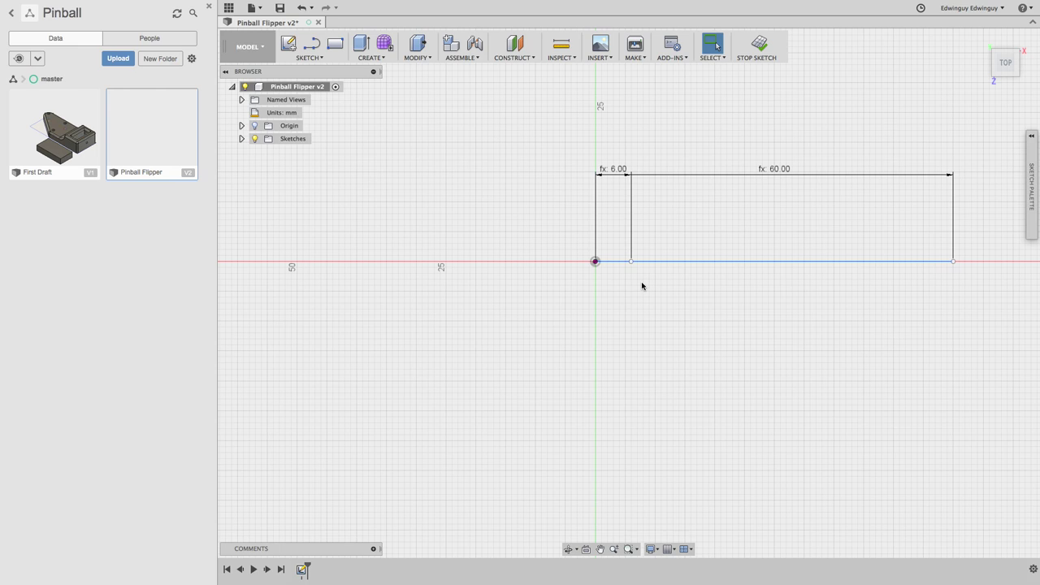
# Reopen Change Parameters and start another user parameter
pyautogui.click(414, 57)
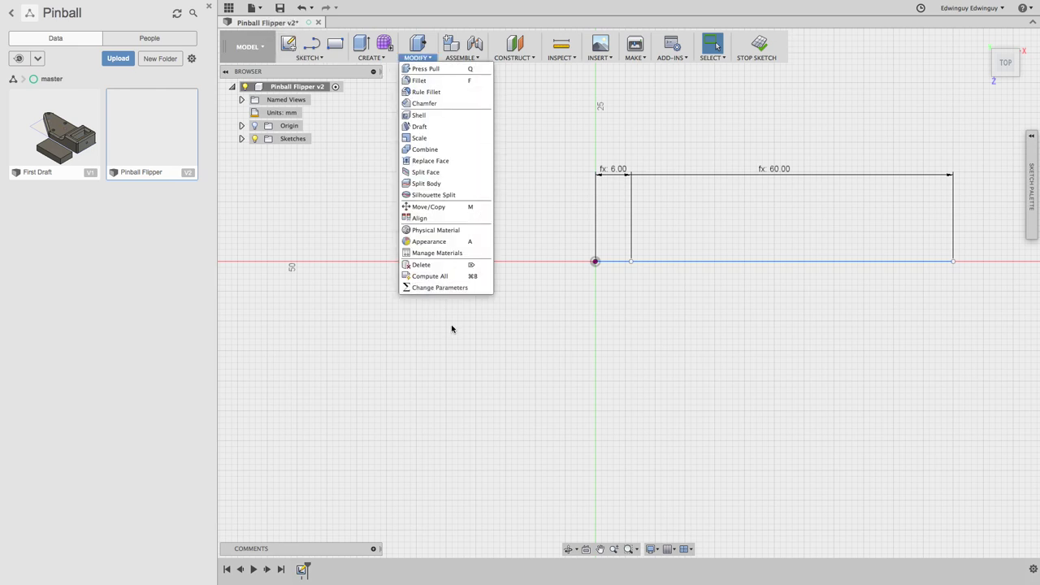
pyautogui.click(448, 287)
pyautogui.click(445, 258)
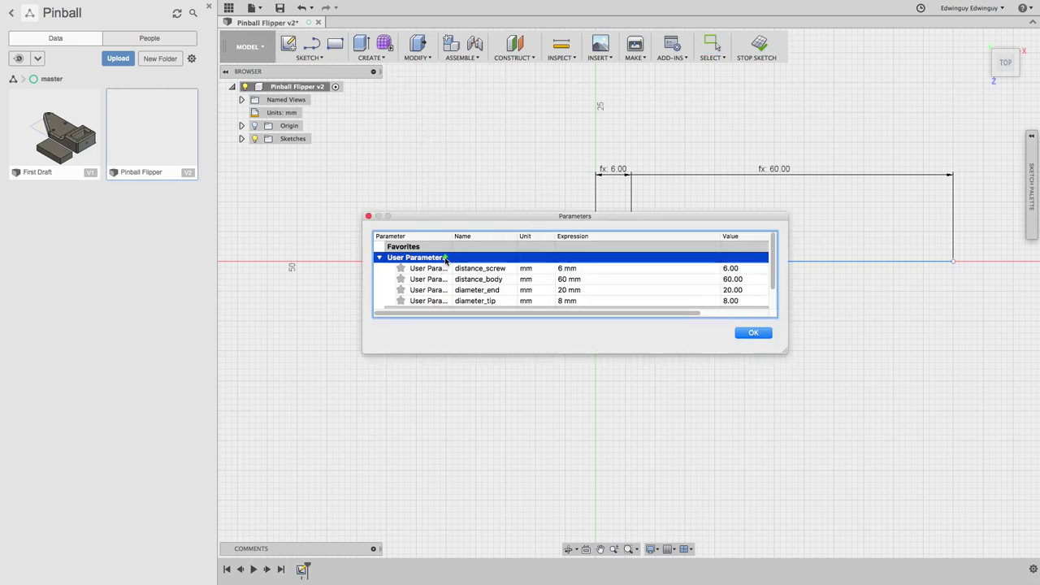
pyautogui.click(446, 258)
# Add diameter_screw at 3 mm with a descriptive comment, then close the Parameters table
pyautogui.write('da')
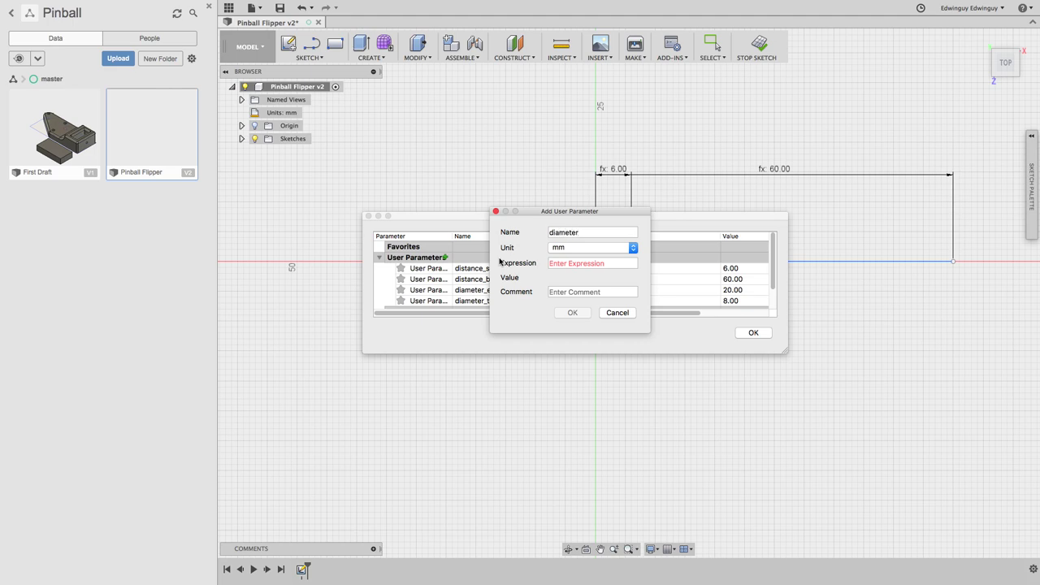
pyautogui.press('Tab')
pyautogui.press('Tab')
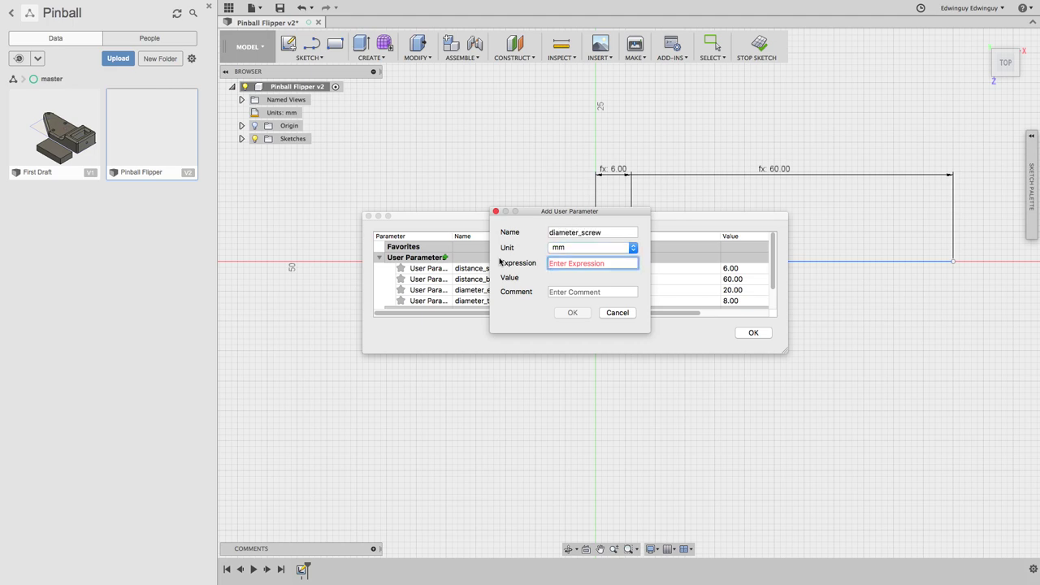
pyautogui.write('d')
pyautogui.press('BackSpace')
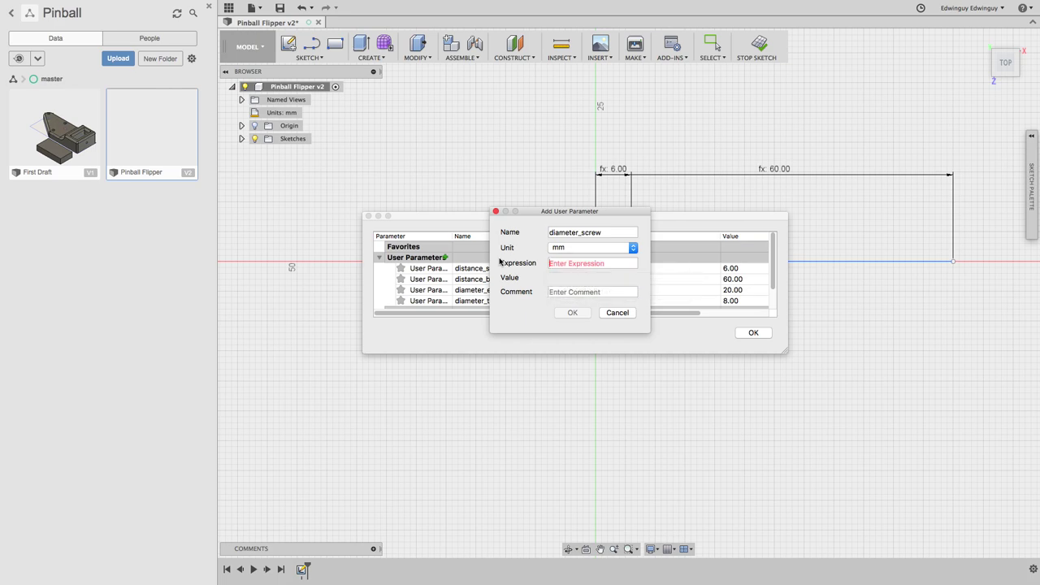
pyautogui.write('3')
pyautogui.press('Tab')
pyautogui.write('Diamet')
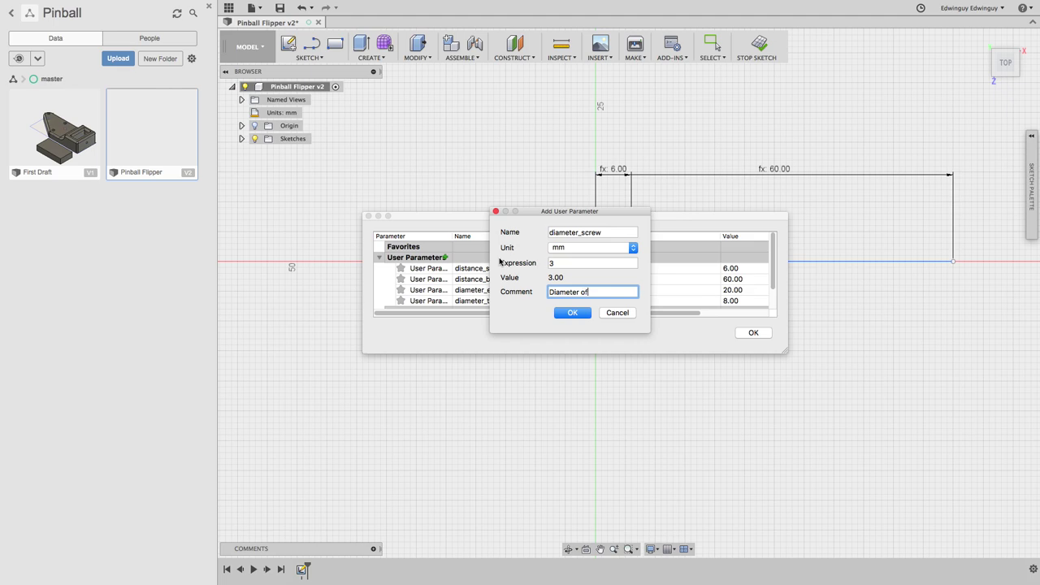
pyautogui.write('ew ')
pyautogui.write('les')
pyautogui.press('Return')
pyautogui.click(760, 332)
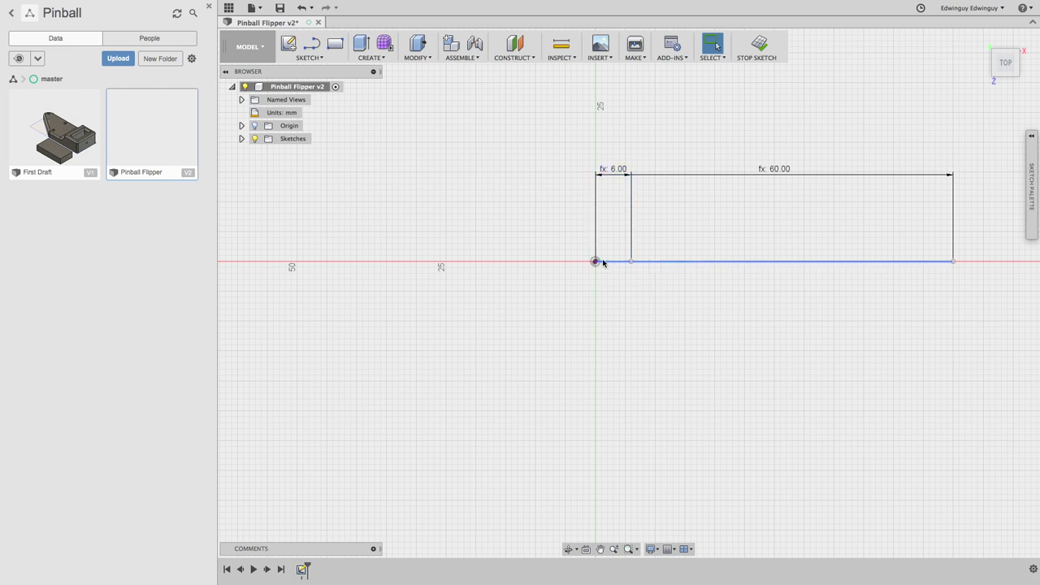
# Draw a 3 mm screw-hole circle at the origin sized by diameter_screw
pyautogui.press('c')
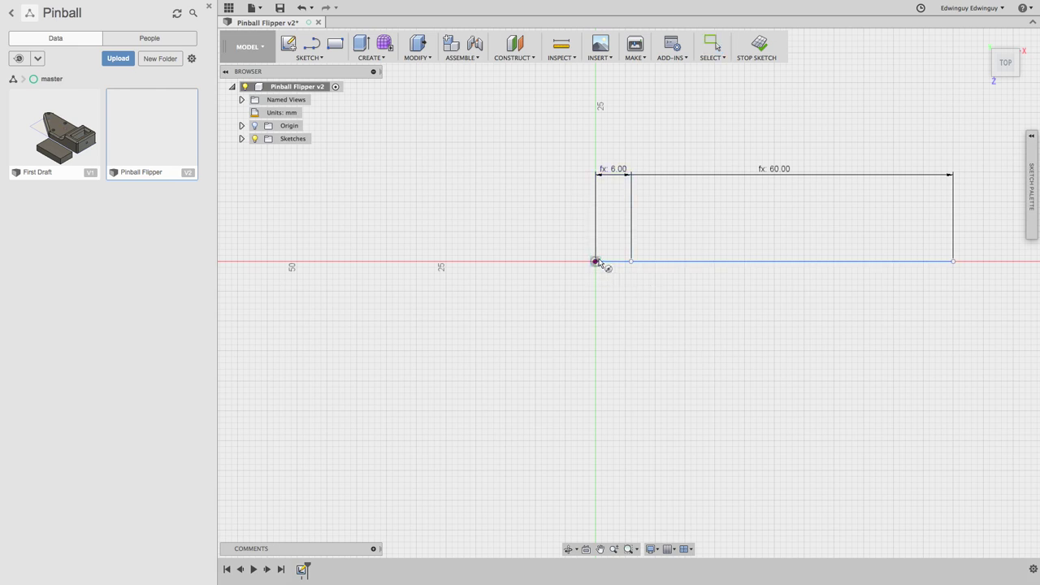
pyautogui.click(596, 261)
pyautogui.write('di')
pyautogui.press('Down')
pyautogui.press('Return')
pyautogui.press('Tab')
pyautogui.write('1')
pyautogui.write('d')
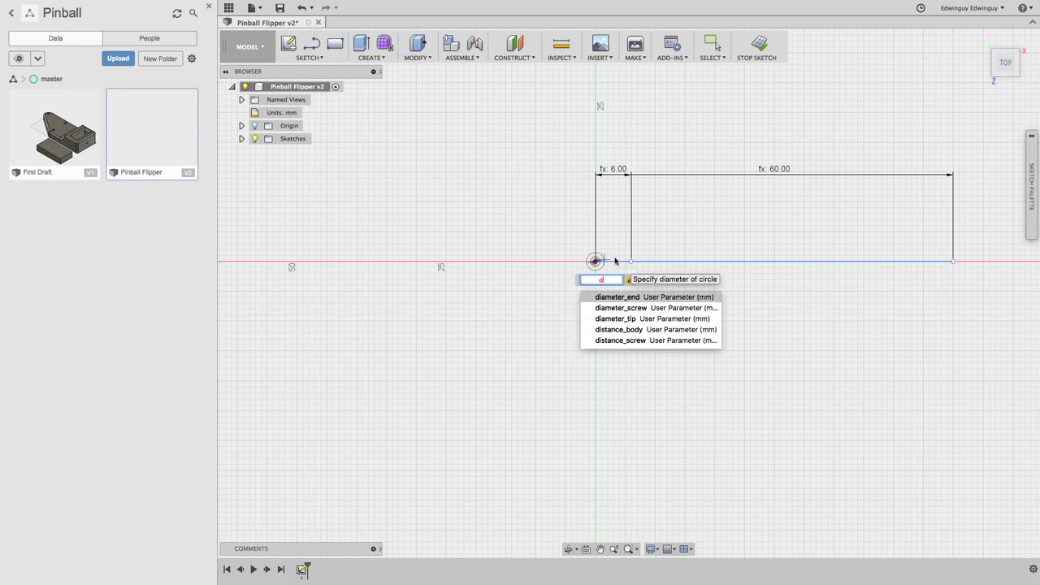
pyautogui.press('Down')
pyautogui.press('Return')
pyautogui.press('Return')
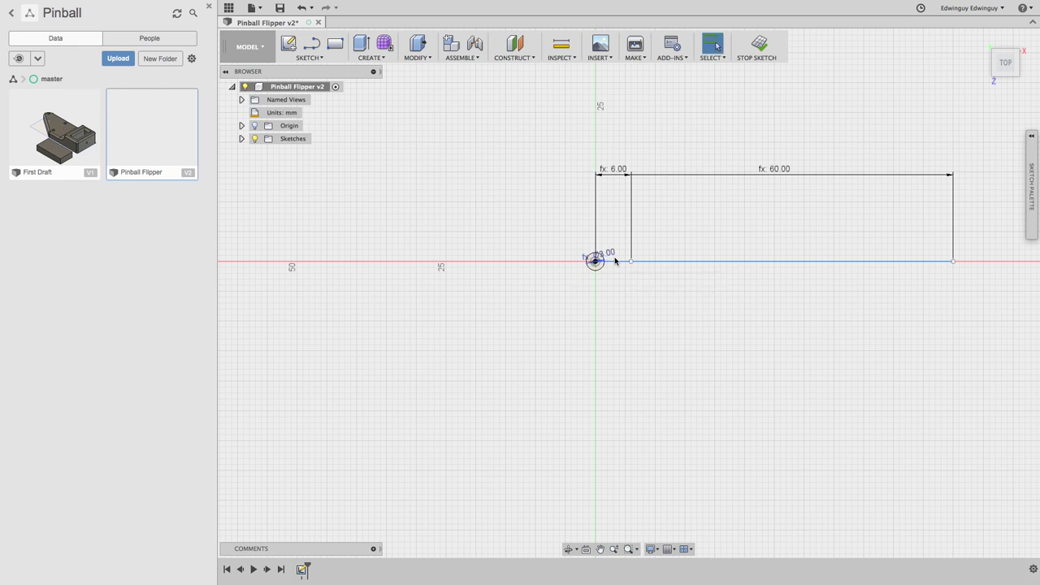
# Draw a second diameter_screw circle at the end of the 6 mm line
pyautogui.press('c')
pyautogui.click(631, 261)
pyautogui.write('dia')
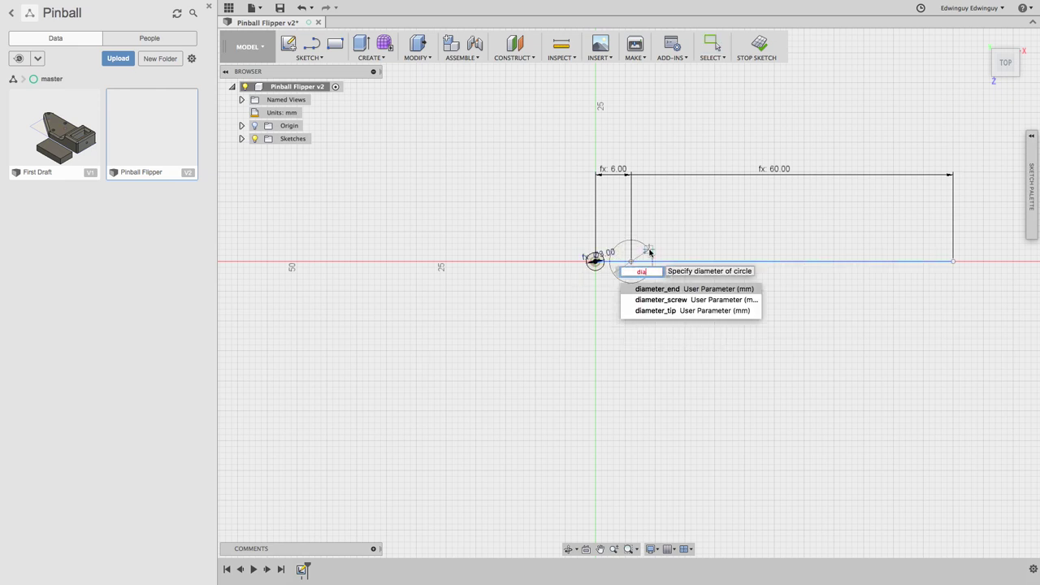
pyautogui.press('Down')
pyautogui.press('Return')
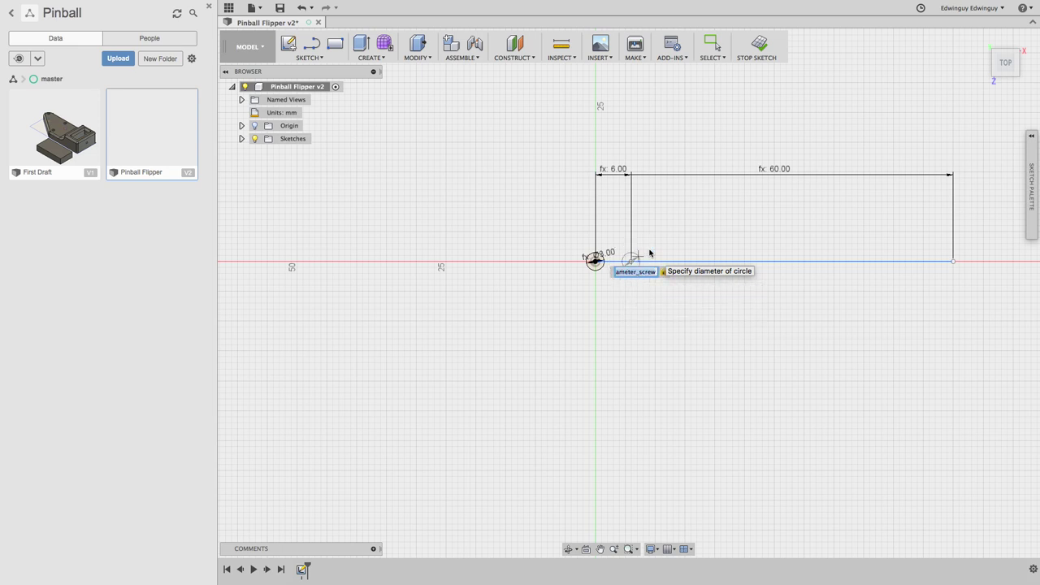
pyautogui.press('Return')
pyautogui.press('Escape')
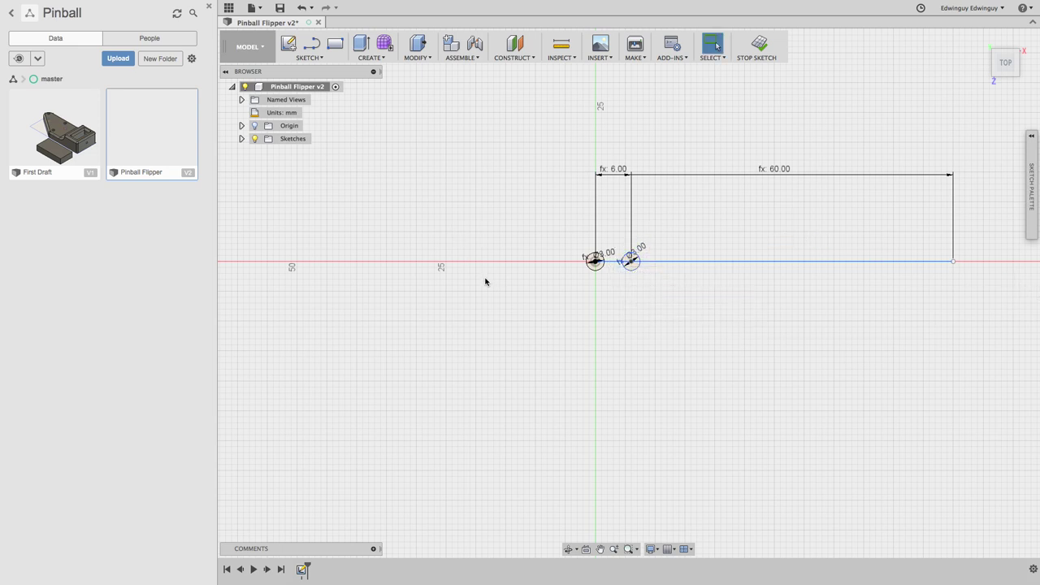
# Draw a Ø20 diameter_end circle at the origin and move its dimension above the centre
pyautogui.press('c')
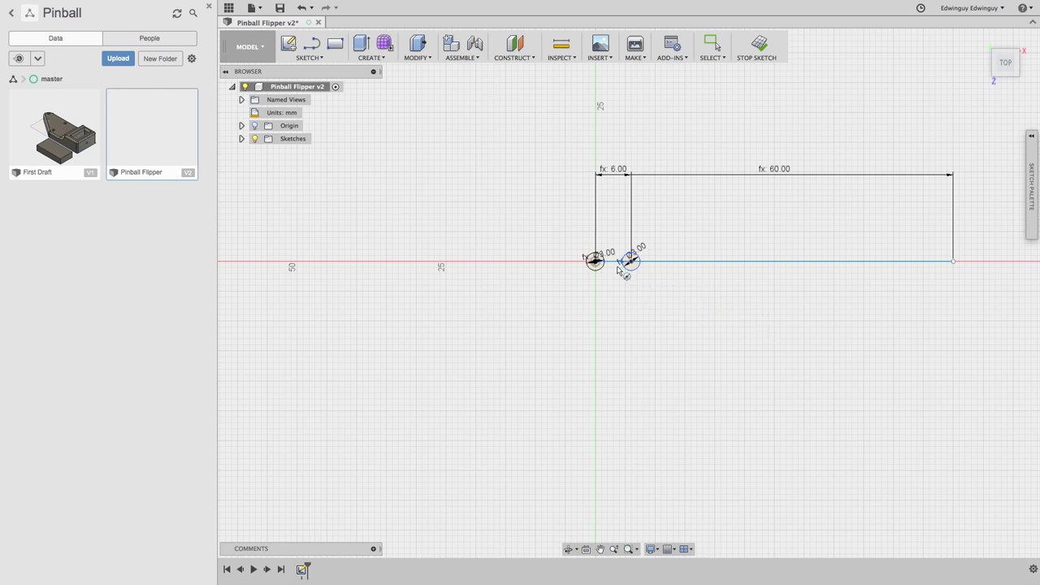
pyautogui.click(595, 260)
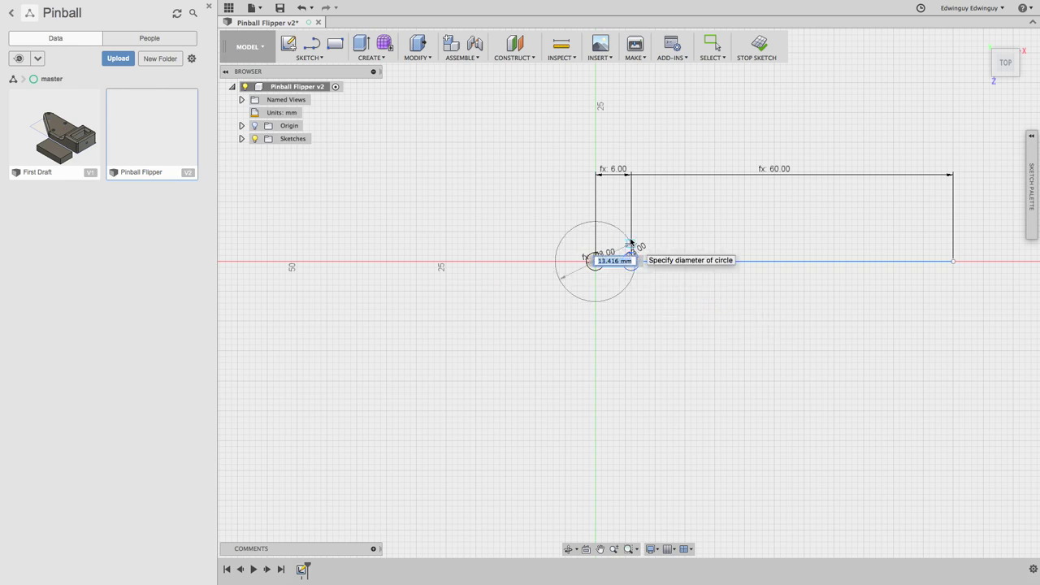
pyautogui.write('dia')
pyautogui.press('Down')
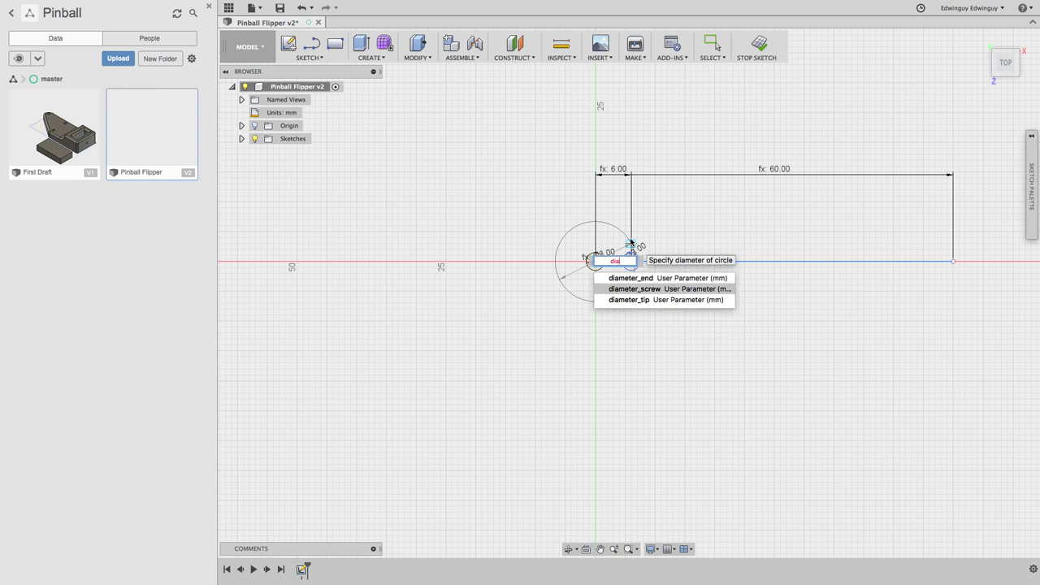
pyautogui.press('Up')
pyautogui.press('Return')
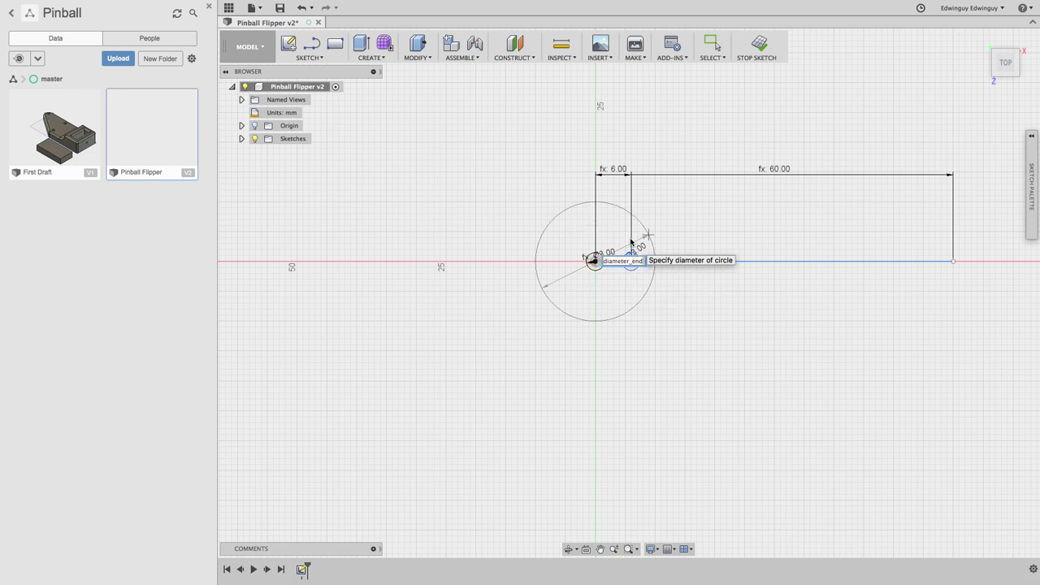
pyautogui.press('Return')
pyautogui.press('Escape')
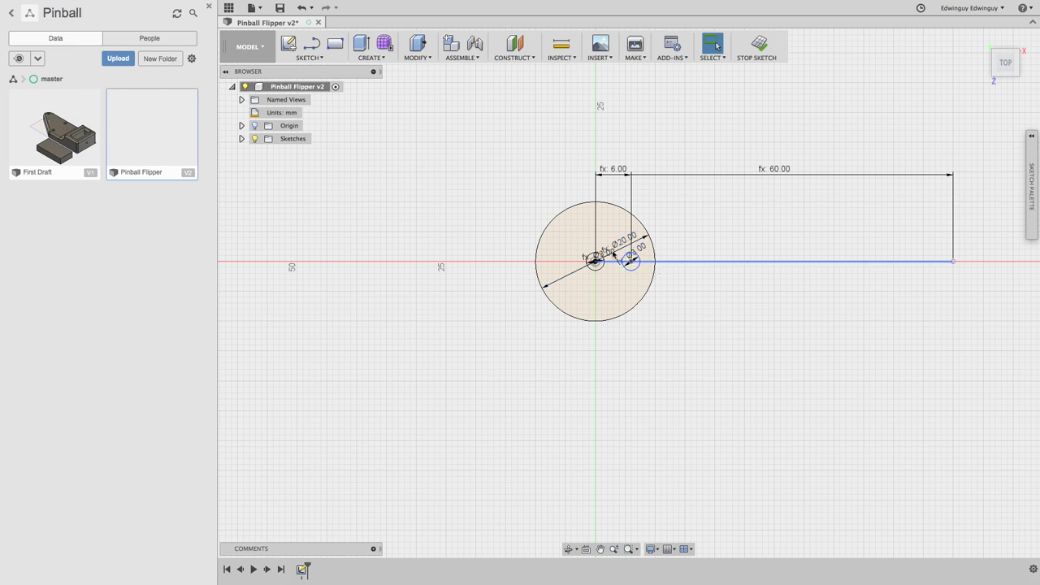
pyautogui.moveTo(646, 242); pyautogui.dragTo(609, 221)
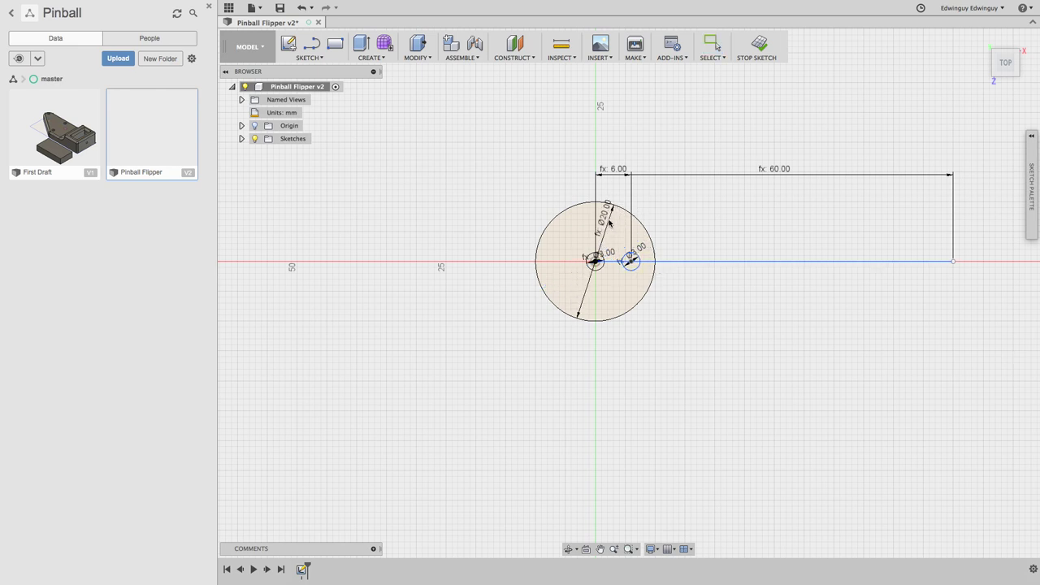
# Draw the 8 mm tip circle at the far end of the 60 mm line
pyautogui.click(953, 262)
pyautogui.write('d')
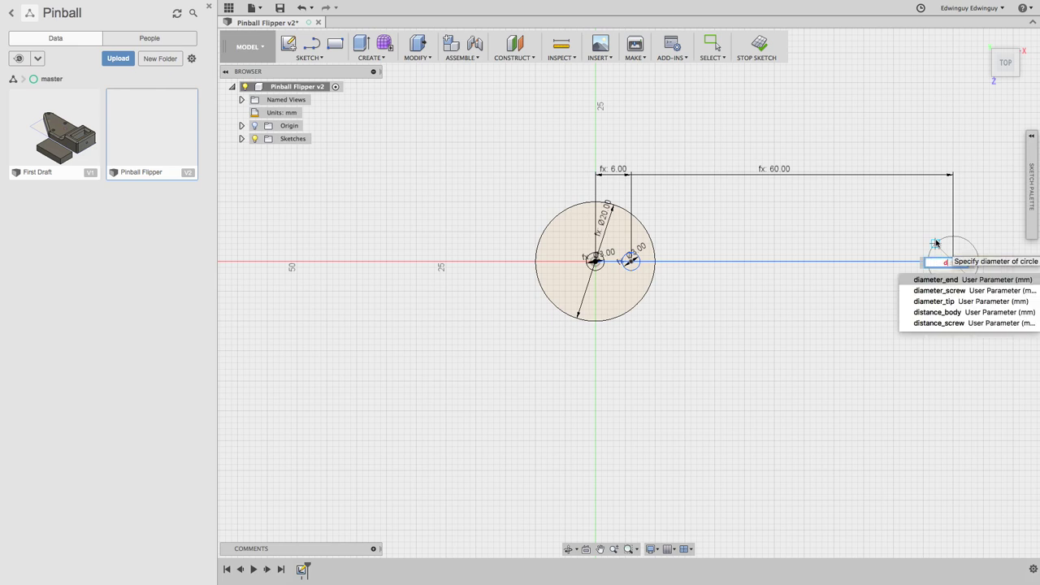
pyautogui.press('Down')
pyautogui.press('Down')
pyautogui.press('Return')
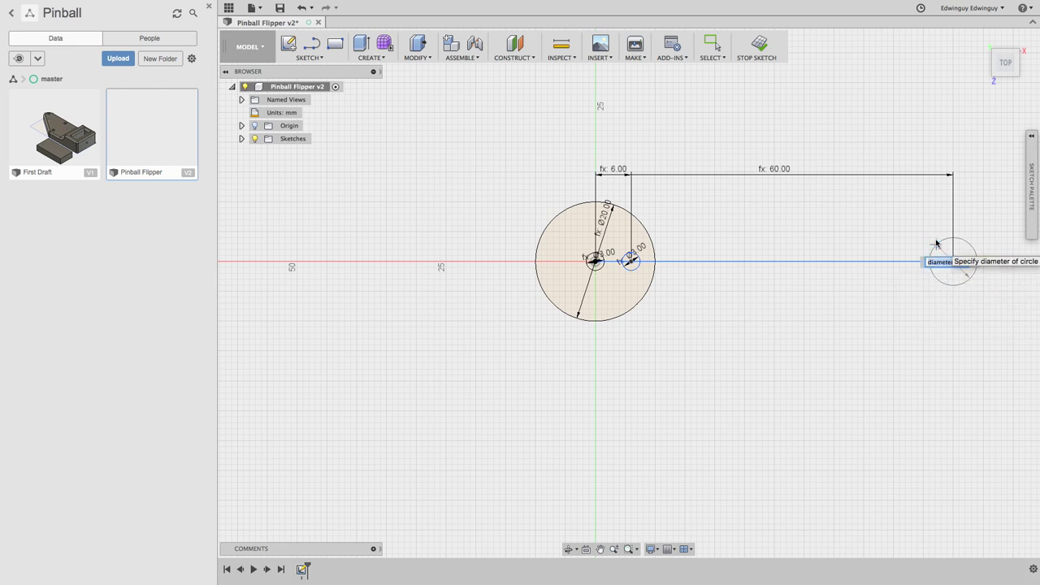
pyautogui.press('Return')
pyautogui.press('Escape')
# Turn the 60 mm baseline into construction geometry
pyautogui.click(788, 262)
pyautogui.press('x')
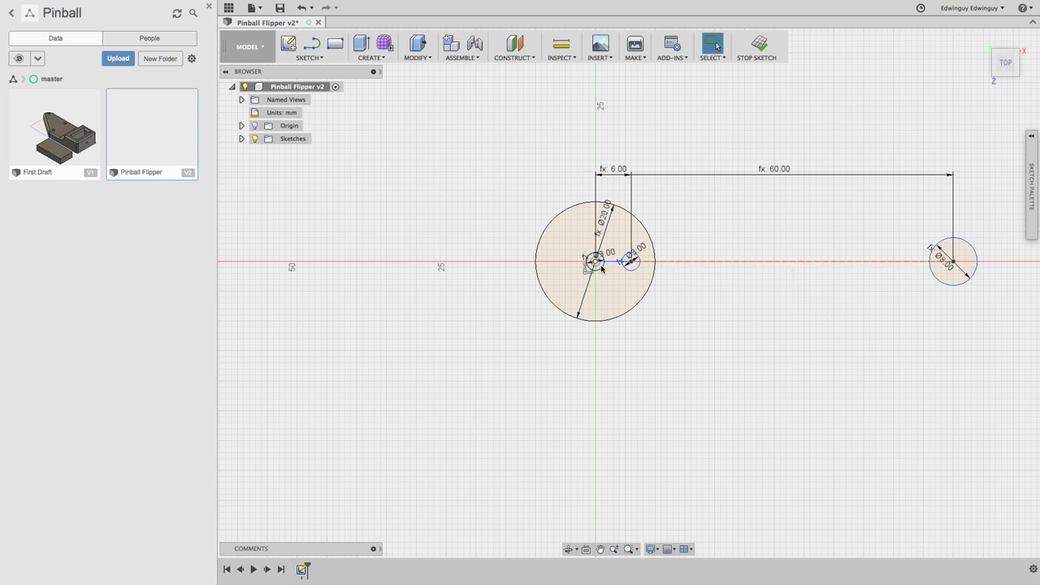
pyautogui.scroll(3, 666, 285)
pyautogui.moveTo(777, 302)
pyautogui.mouseDown(button='middle')
pyautogui.moveTo(770, 291)
pyautogui.moveTo(710, 297)
pyautogui.mouseUp(button='middle')
pyautogui.scroll(-2, 751, 309)
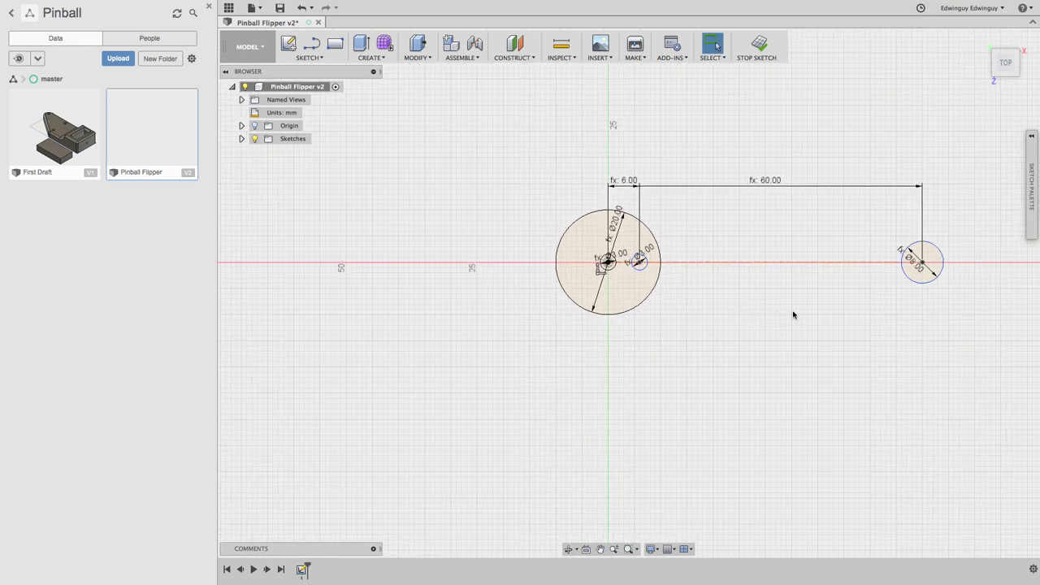
# Draw two lines from the Ø20 circle's top and bottom to the small tip circle, closing the outline
pyautogui.moveTo(866, 295); pyautogui.dragTo(670, 319, button='middle')
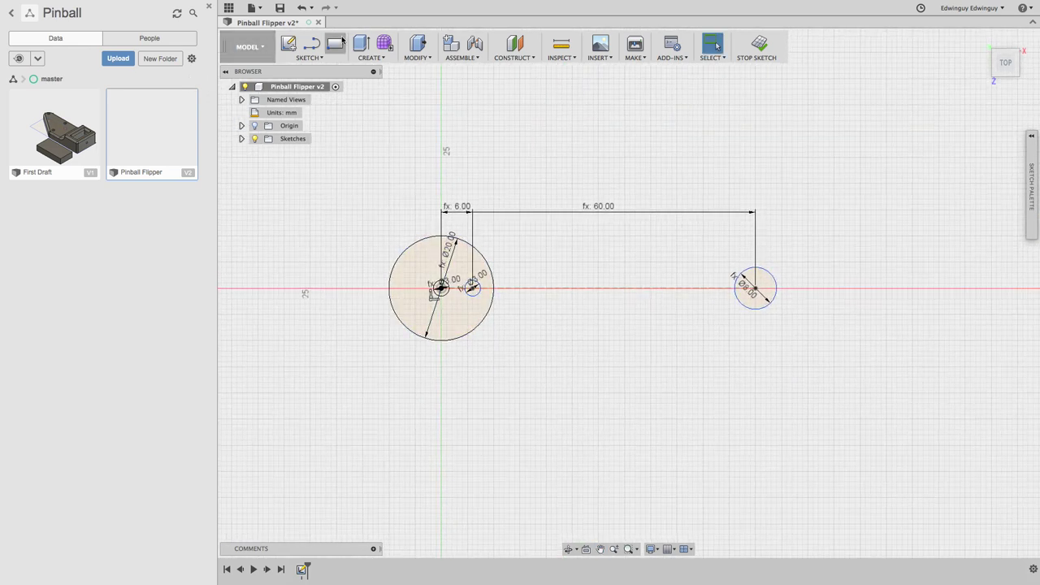
pyautogui.press('l')
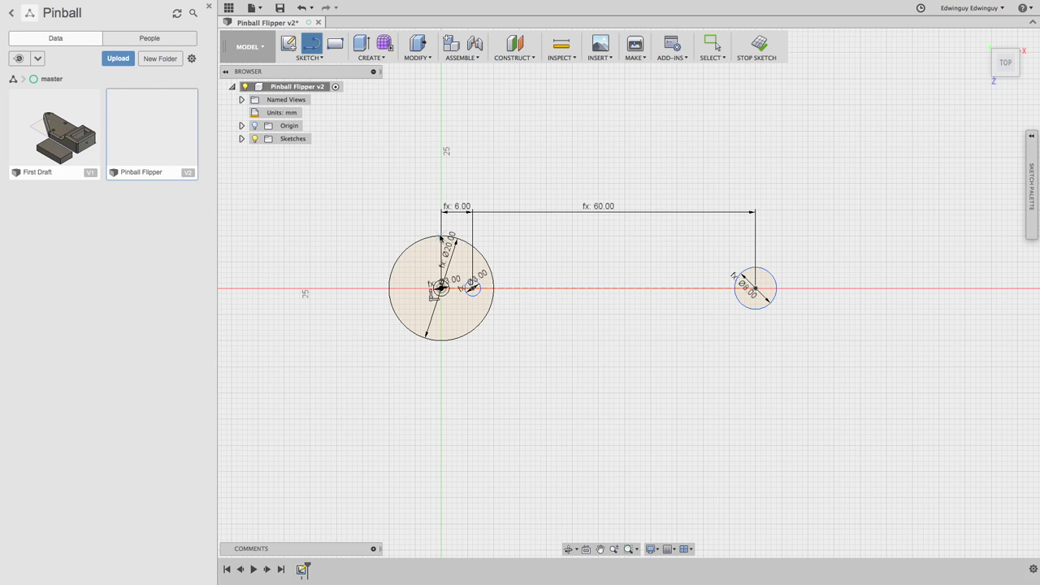
pyautogui.click(454, 236)
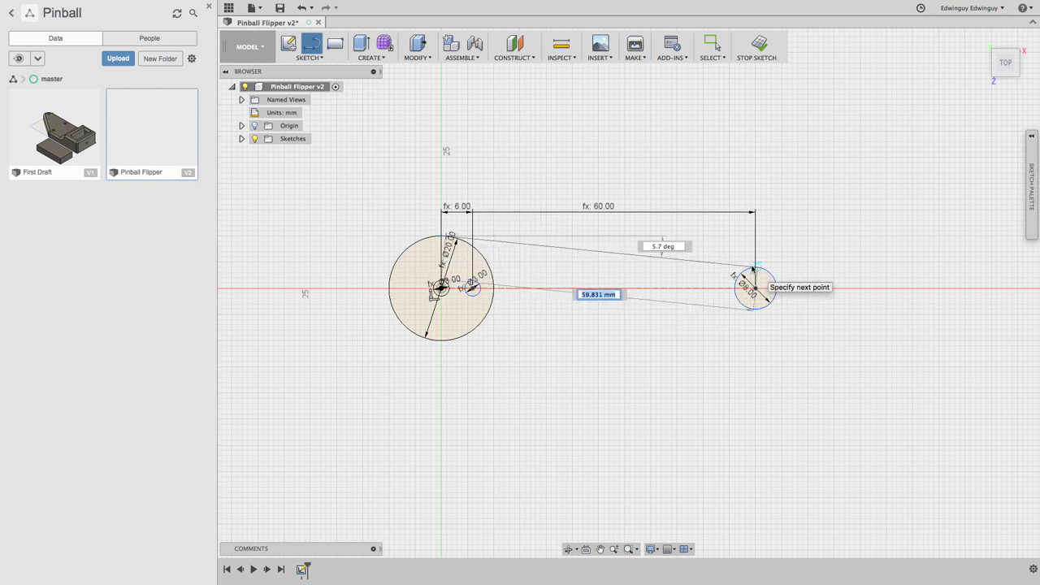
pyautogui.click(748, 266)
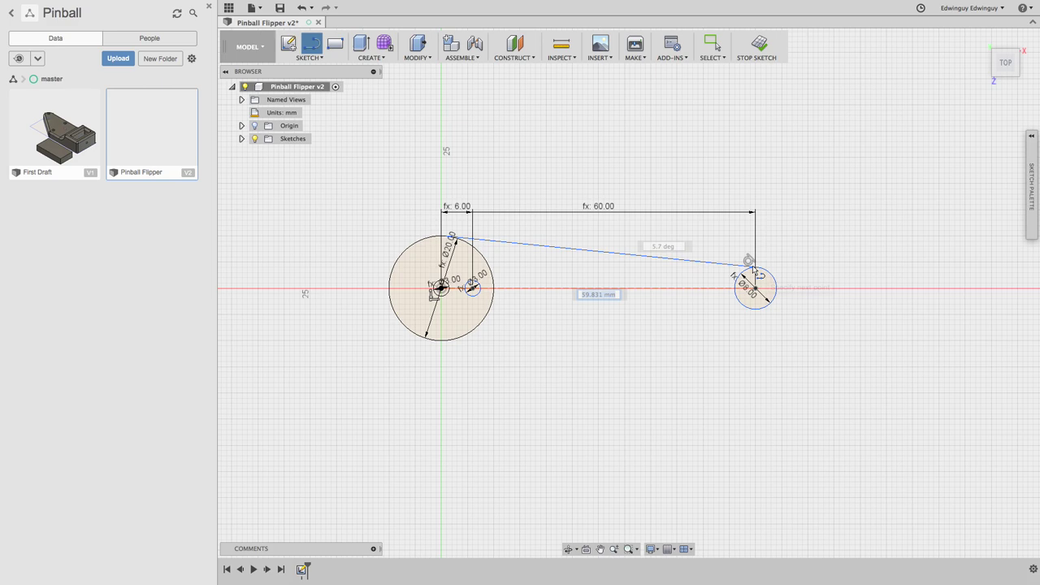
pyautogui.click(450, 341)
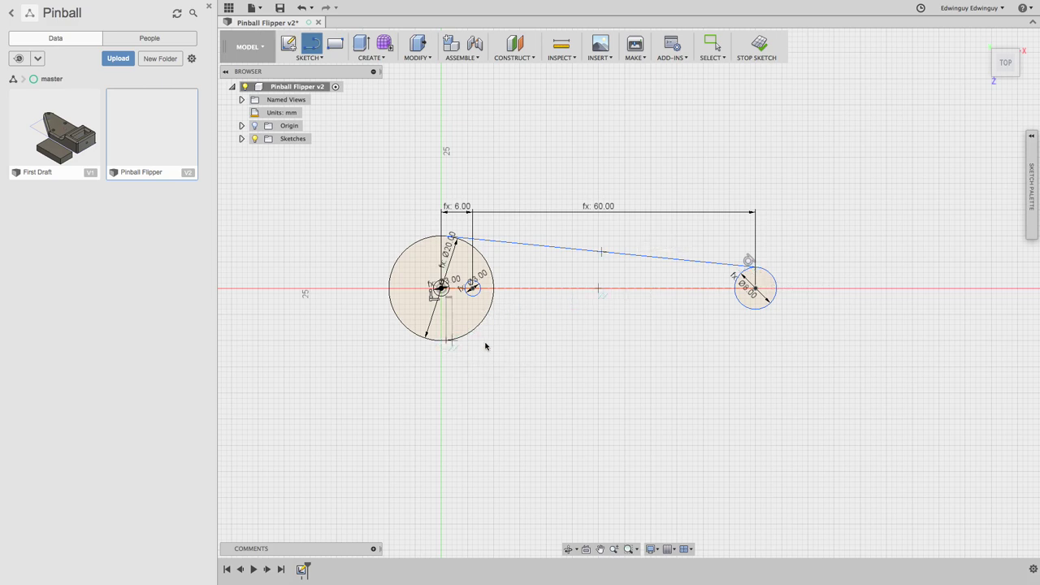
pyautogui.click(756, 309)
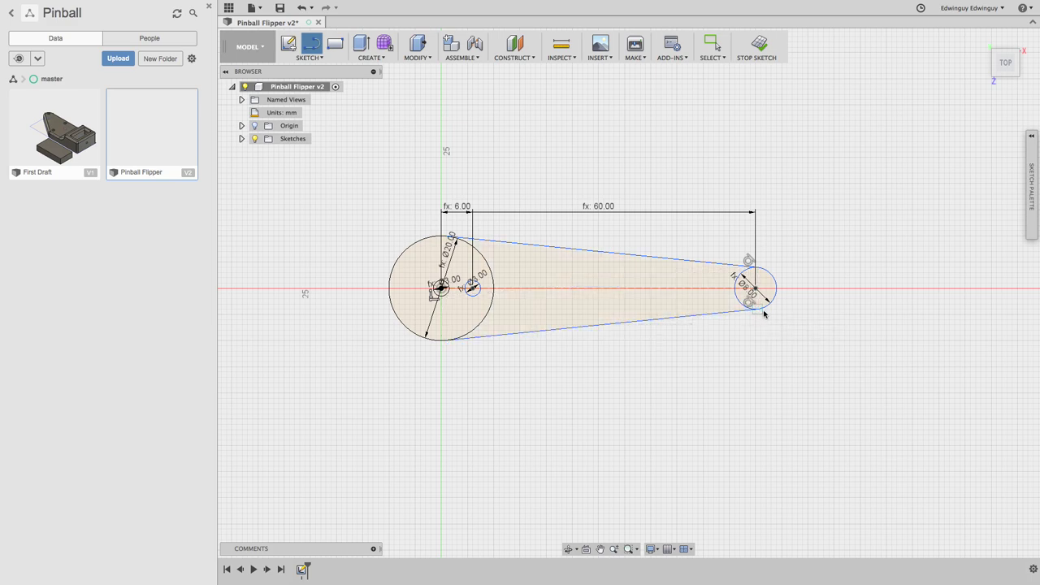
# Zoom in on the Ø20 circle and slide the upper line's tangent point left along it
pyautogui.scroll(-2, 752, 323)
pyautogui.scroll(3, 761, 322)
pyautogui.scroll(1, 761, 321)
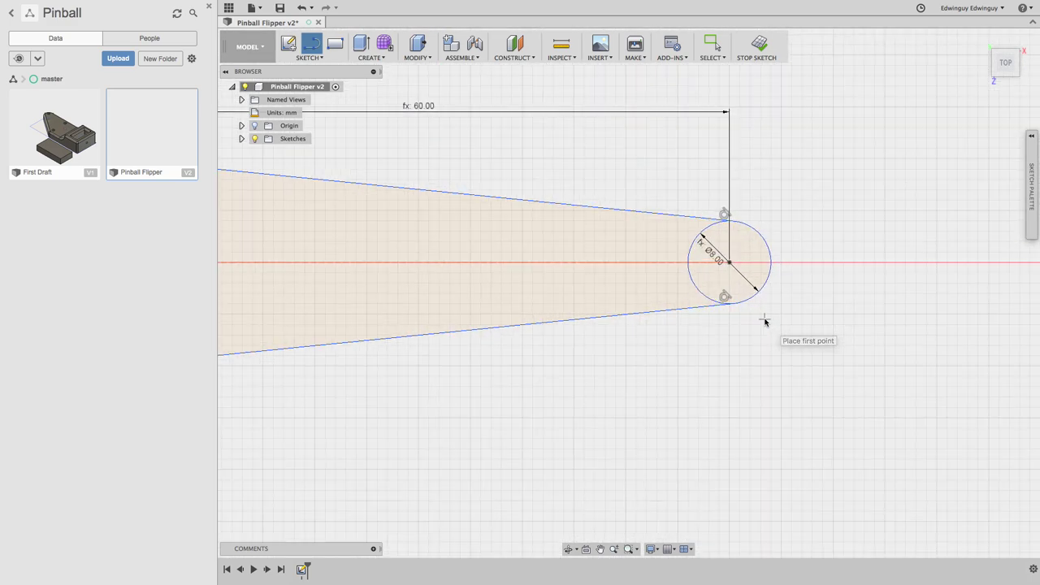
pyautogui.scroll(2, 761, 318)
pyautogui.moveTo(574, 151); pyautogui.dragTo(912, 281, button='middle')
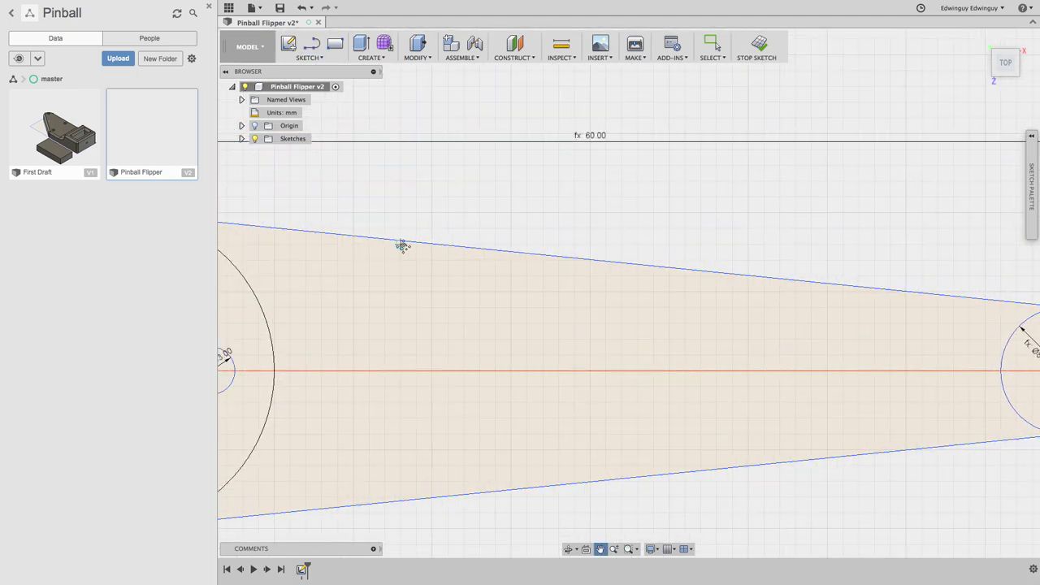
pyautogui.moveTo(402, 244); pyautogui.dragTo(650, 290, button='middle')
pyautogui.scroll(1, 619, 294)
pyautogui.scroll(2, 601, 294)
pyautogui.scroll(2, 577, 291)
pyautogui.scroll(1, 568, 290)
pyautogui.moveTo(438, 225)
pyautogui.mouseDown(button='middle')
pyautogui.moveTo(471, 304)
pyautogui.moveTo(455, 297)
pyautogui.mouseUp(button='middle')
pyautogui.scroll(1, 414, 265)
pyautogui.scroll(2, 430, 244)
pyautogui.moveTo(429, 242); pyautogui.dragTo(464, 281, button='middle')
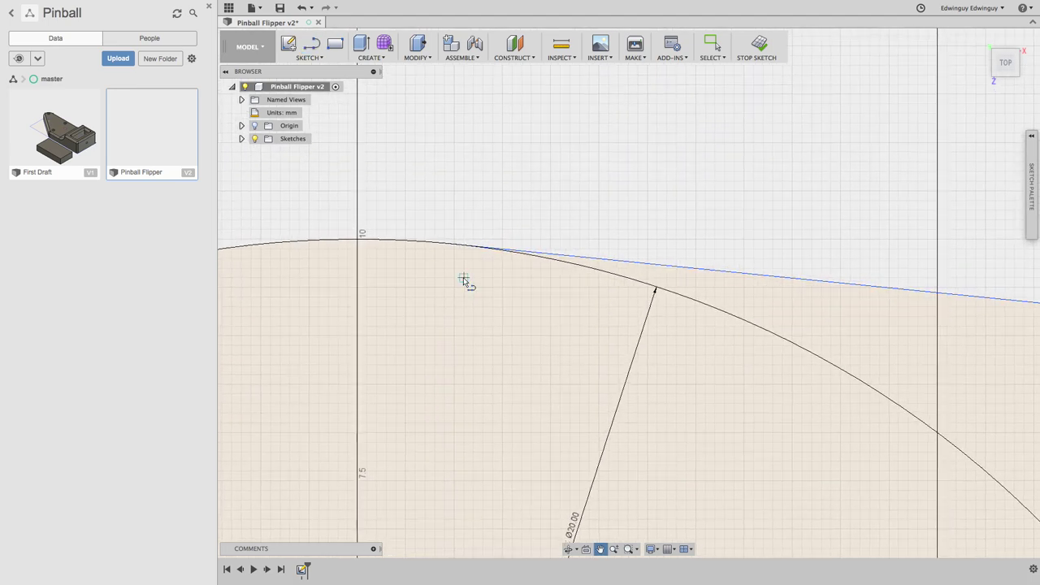
pyautogui.press('Escape')
pyautogui.click(520, 251)
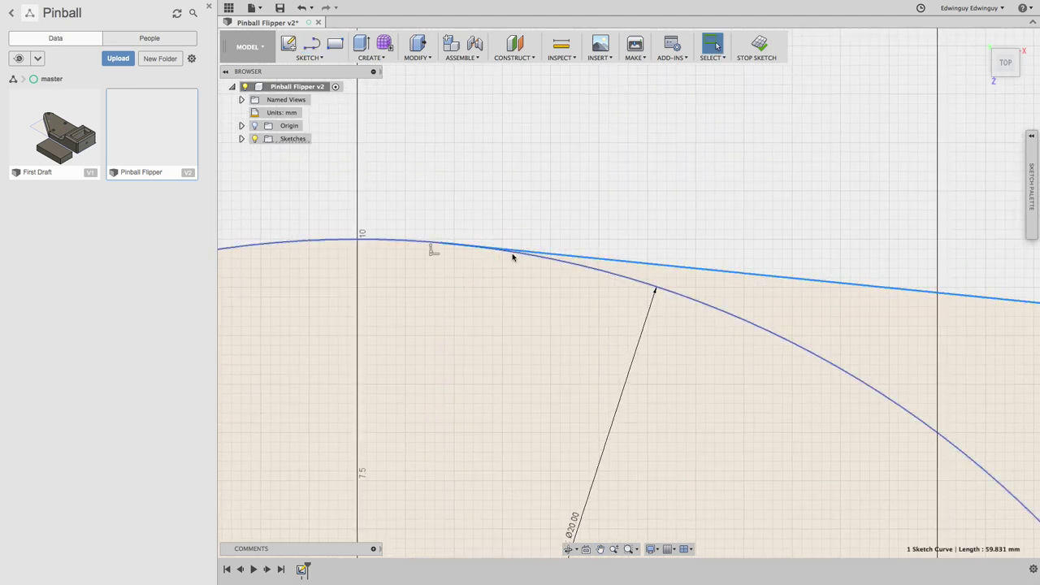
pyautogui.press('Escape')
pyautogui.moveTo(425, 239)
pyautogui.mouseDown()
pyautogui.moveTo(396, 245)
pyautogui.moveTo(469, 249)
pyautogui.moveTo(376, 244)
pyautogui.moveTo(466, 242)
pyautogui.mouseUp()
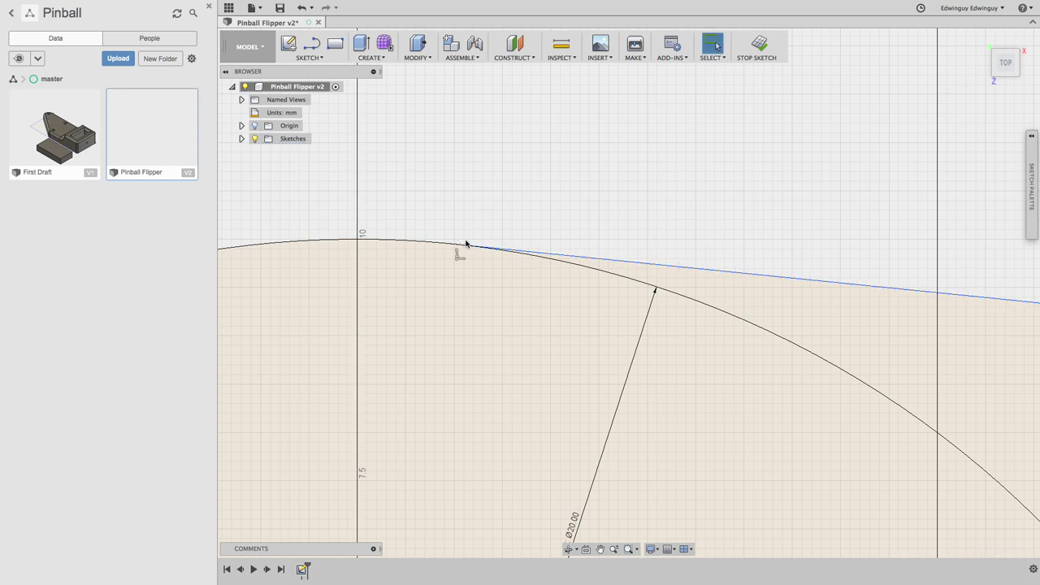
# Zoom back out to see the whole flipper outline, including the far tip circle
pyautogui.scroll(-2, 628, 233)
pyautogui.scroll(-2, 601, 268)
pyautogui.scroll(-2, 597, 271)
pyautogui.scroll(-2, 715, 294)
pyautogui.scroll(-2, 715, 294)
pyautogui.scroll(-3, 785, 297)
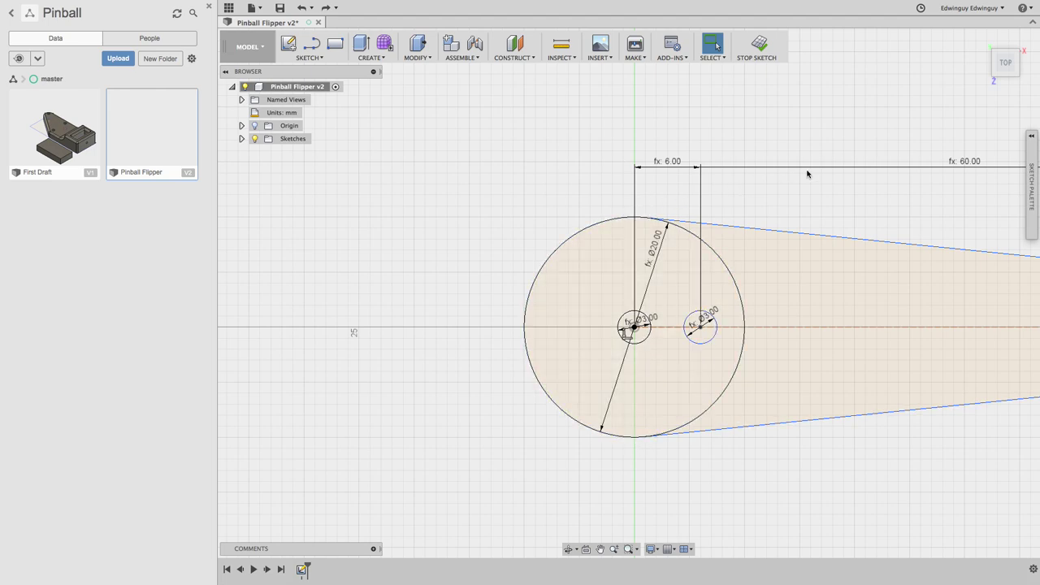
pyautogui.moveTo(833, 198); pyautogui.dragTo(390, 133, button='middle')
pyautogui.scroll(-1, 550, 238)
pyautogui.scroll(-2, 549, 239)
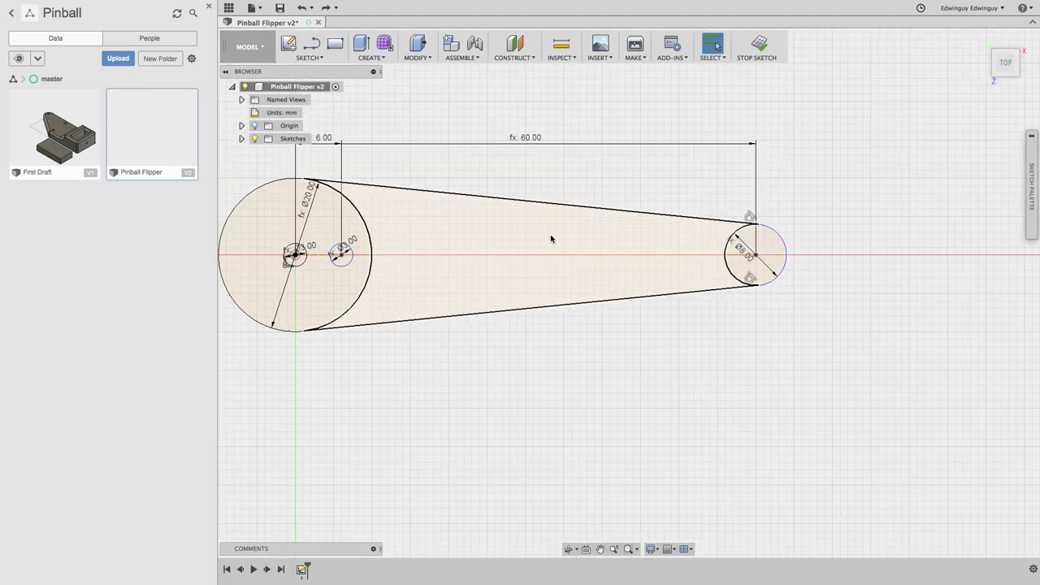
pyautogui.hotkey('ctrl', 'z')
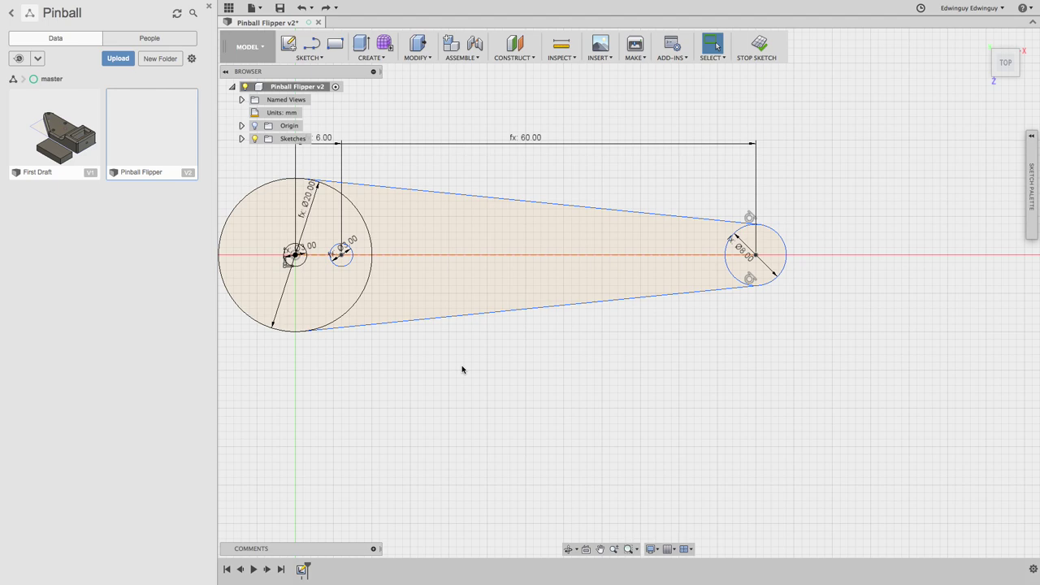
pyautogui.scroll(2, 512, 339)
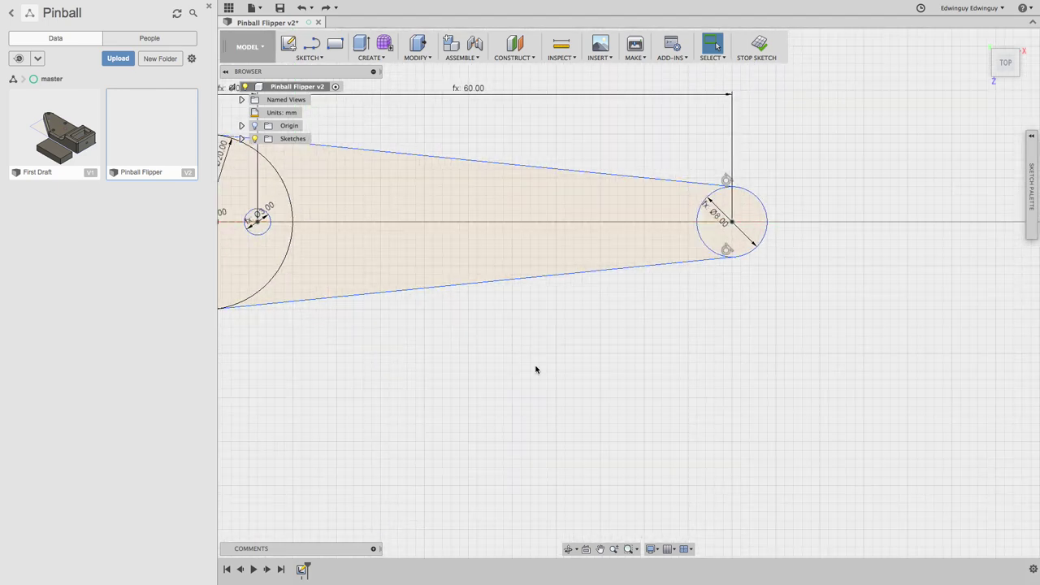
pyautogui.scroll(-2, 536, 366)
pyautogui.moveTo(491, 358); pyautogui.dragTo(562, 365, button='middle')
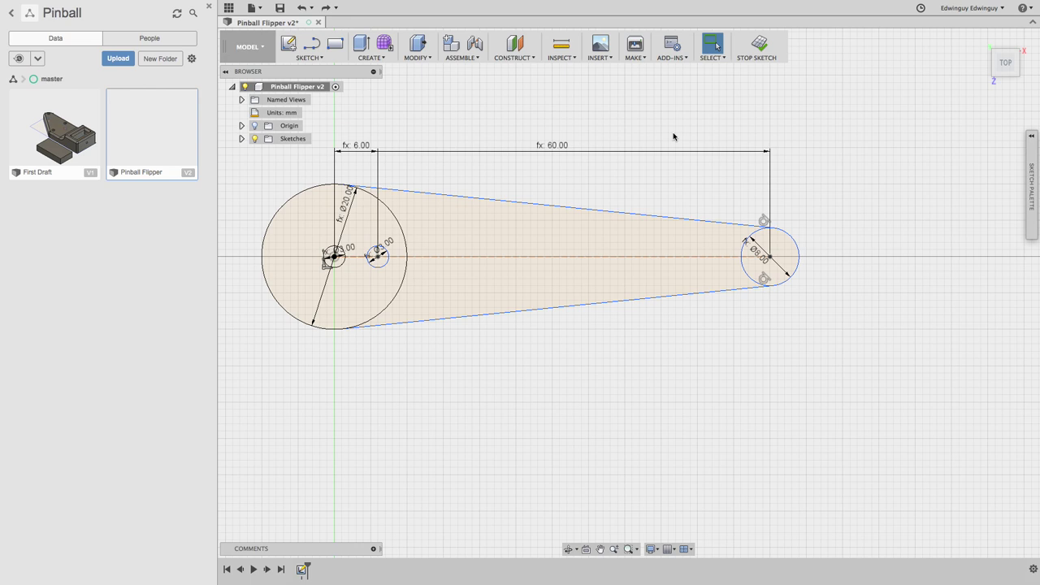
pyautogui.click(424, 58)
# In Change Parameters, create a new user parameter height_body with value 20 mm
pyautogui.click(481, 288)
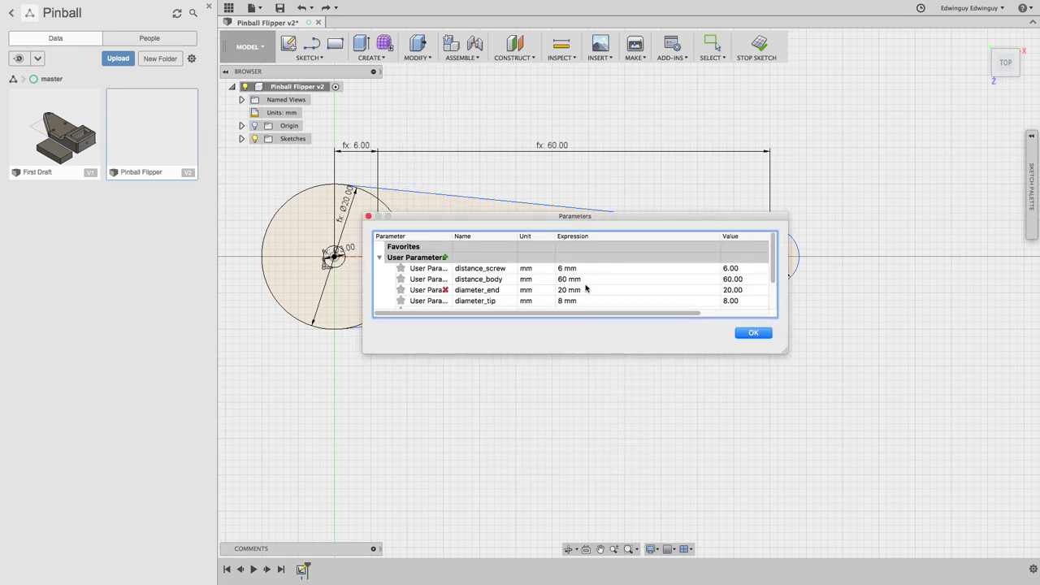
pyautogui.click(444, 258)
pyautogui.write('heg')
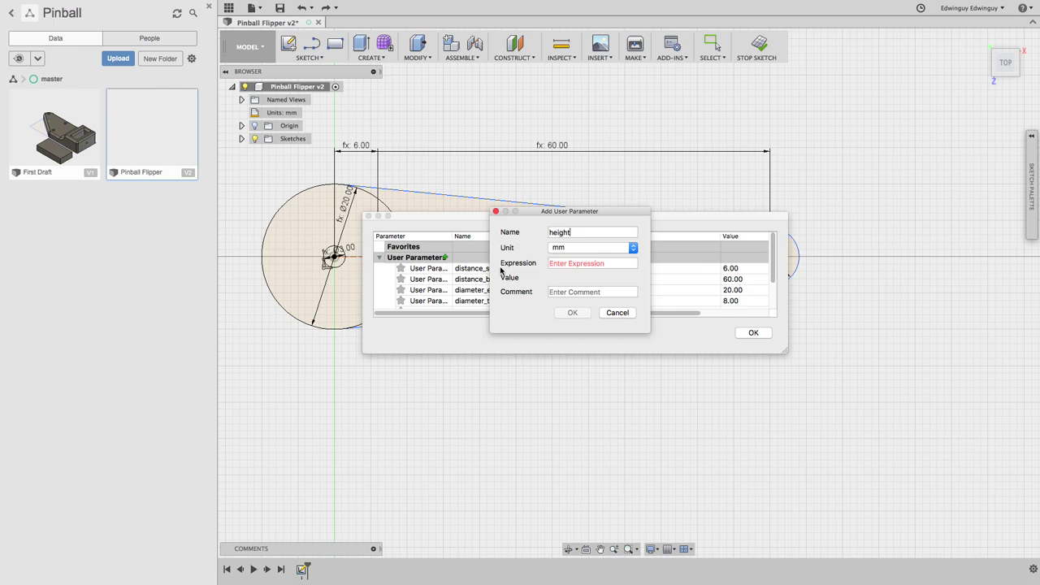
pyautogui.press('Escape')
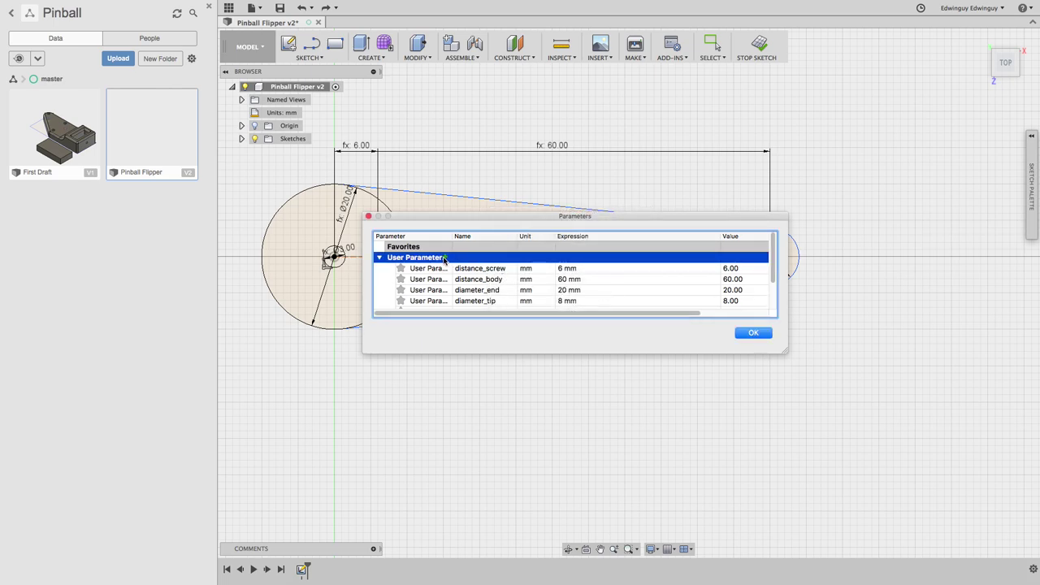
pyautogui.click(444, 257)
pyautogui.write('height_body')
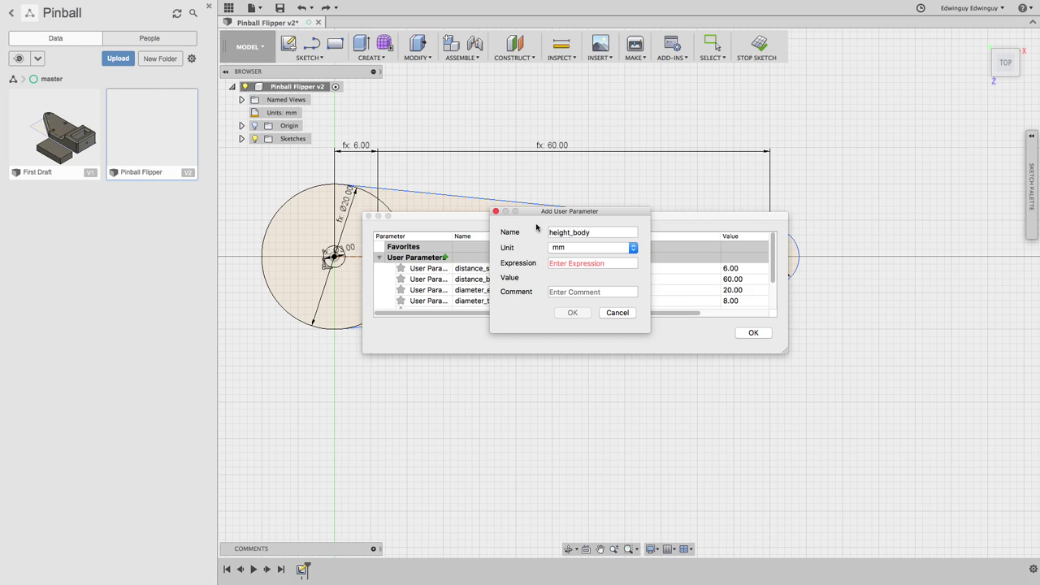
pyautogui.click(570, 264)
pyautogui.write('20')
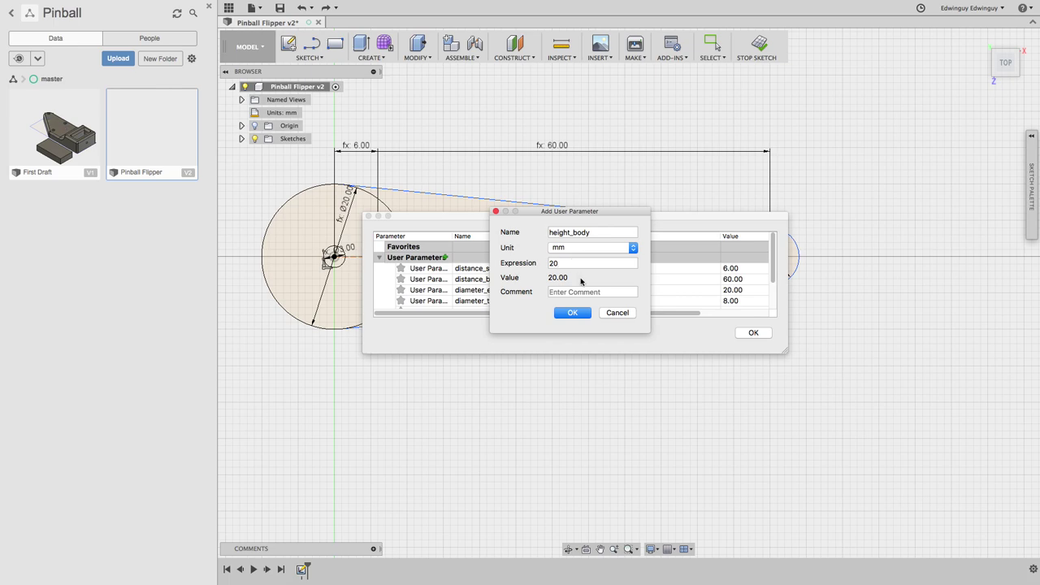
# Give height_body the comment 'Hei features', confirm it, and close the parameters table
pyautogui.click(580, 293)
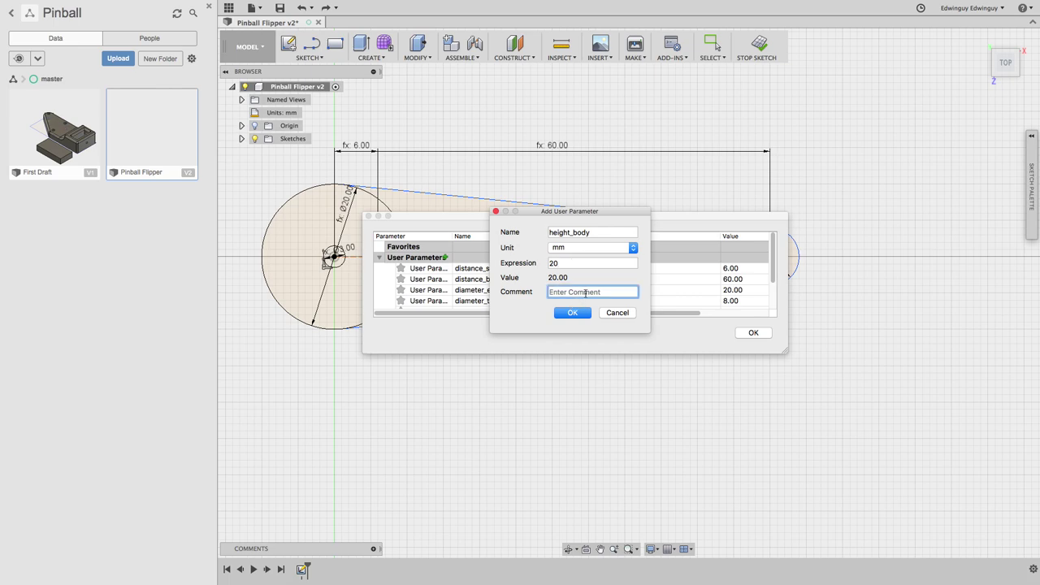
pyautogui.write('Hei')
pyautogui.write(' features')
pyautogui.click(572, 312)
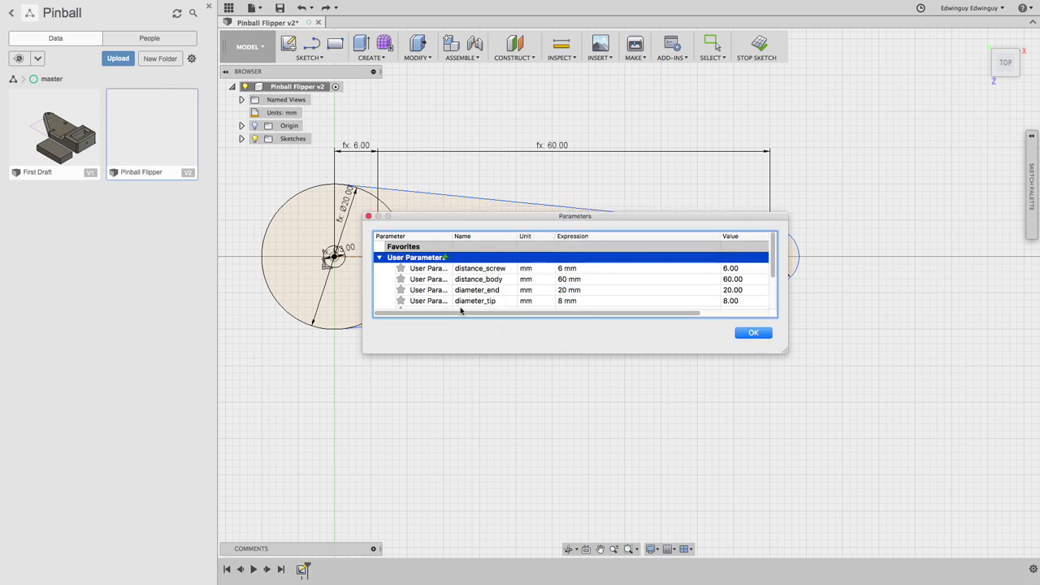
pyautogui.scroll(-3, 464, 297)
pyautogui.scroll(3, 464, 299)
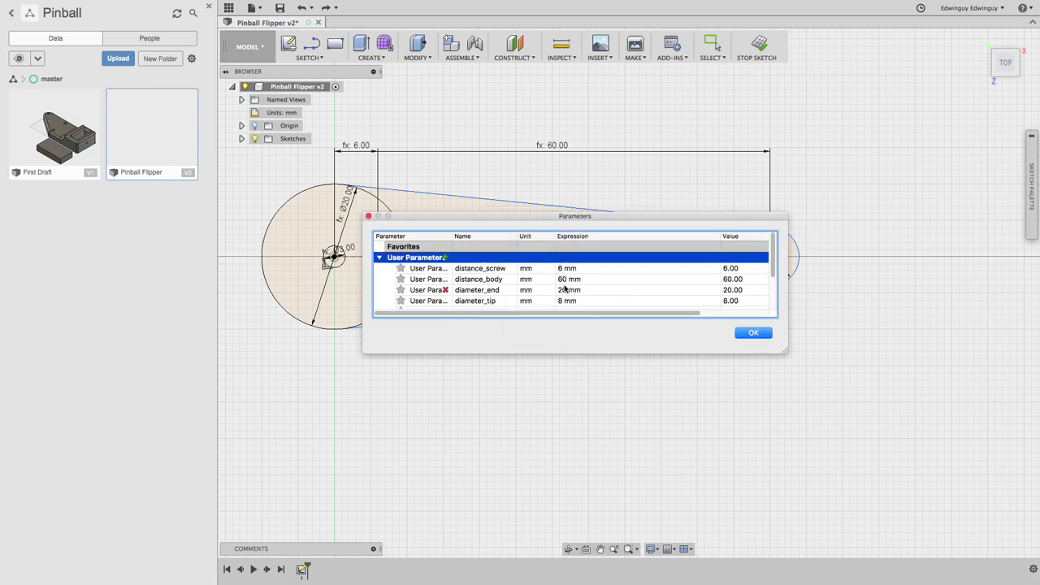
pyautogui.click(753, 333)
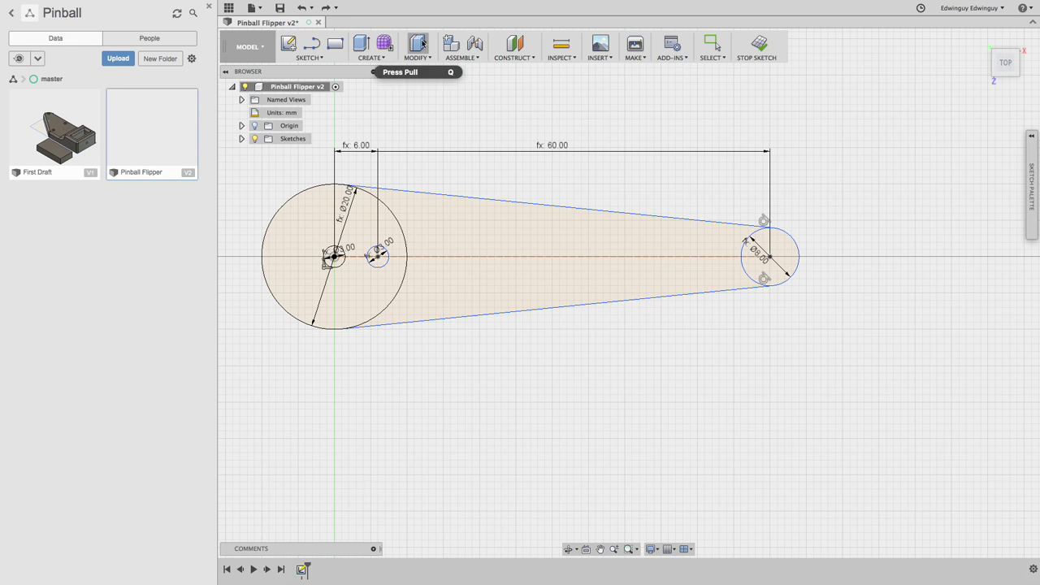
pyautogui.keyDown('shift'); pyautogui.moveTo(358, 97); pyautogui.dragTo(316, 216, button='middle'); pyautogui.keyUp('shift')
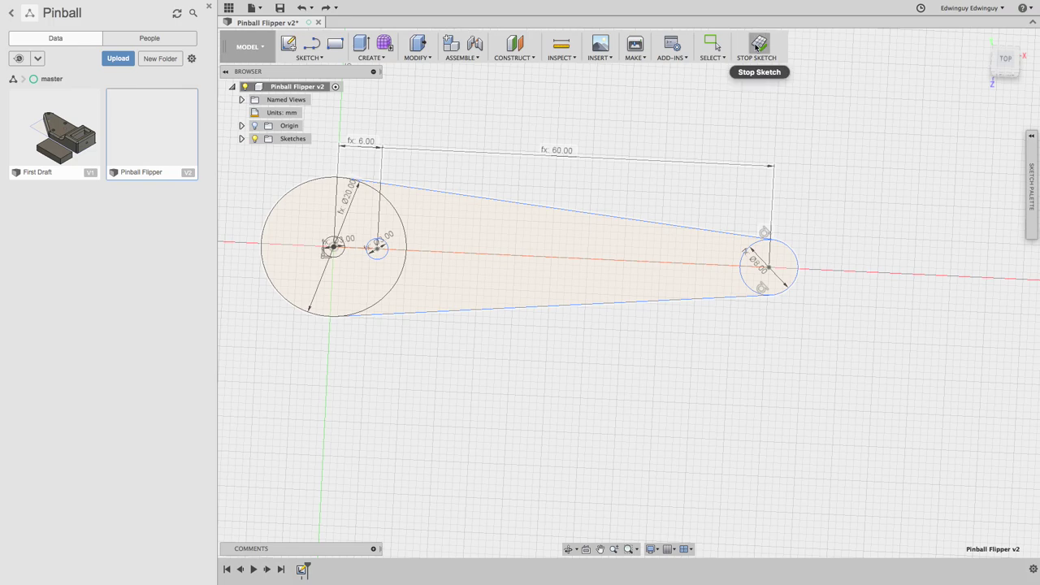
pyautogui.click(756, 44)
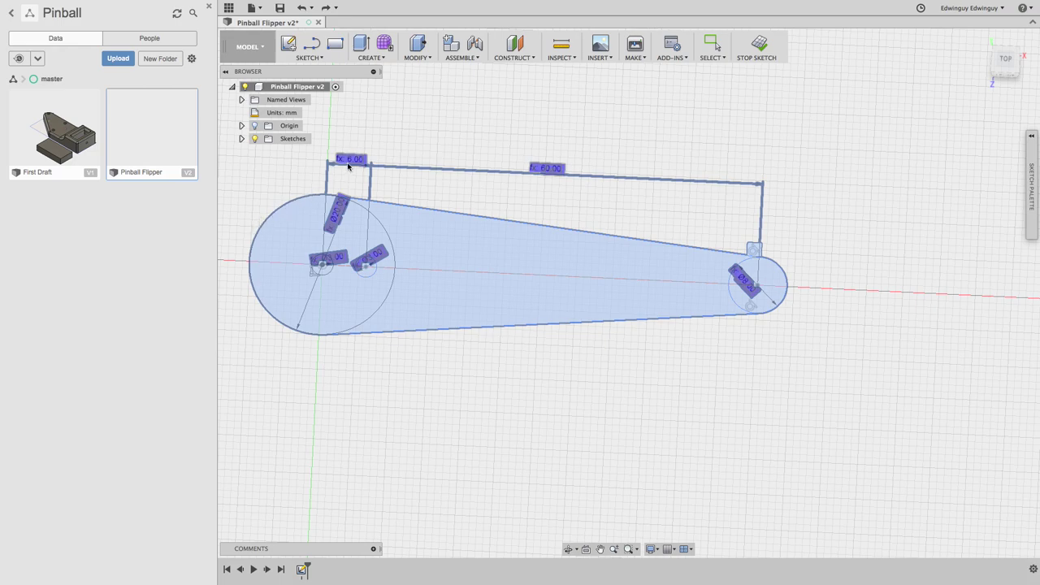
pyautogui.click(241, 99)
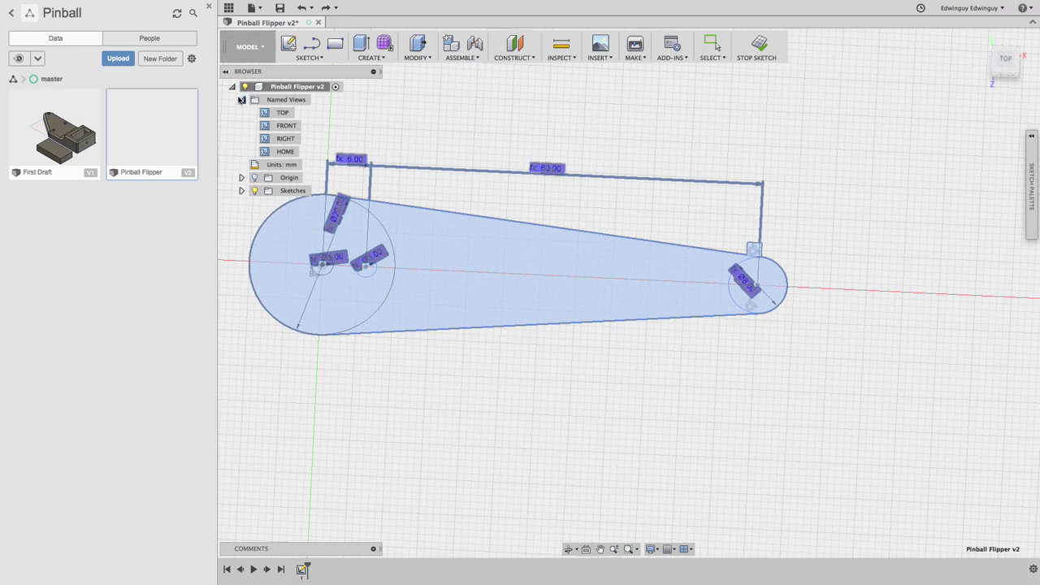
# Return to the HOME view and save the design
pyautogui.click(284, 151)
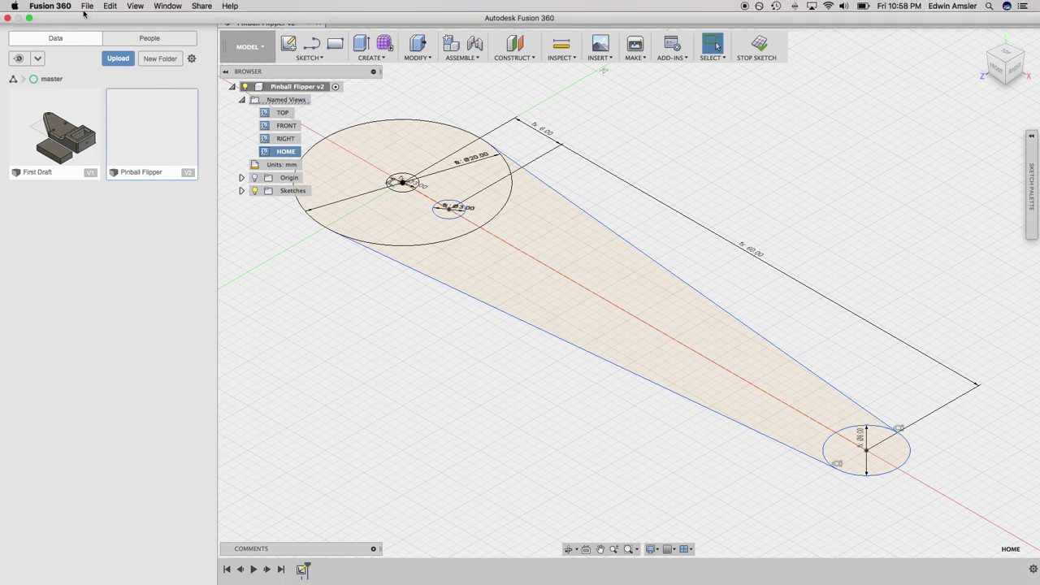
pyautogui.click(87, 5)
pyautogui.click(95, 56)
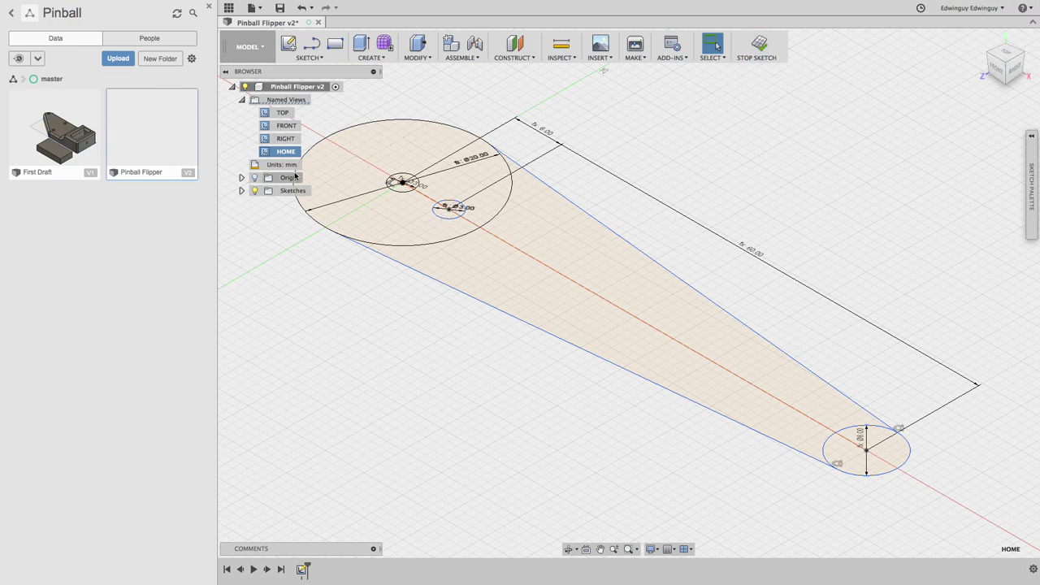
# View the flipper from the RIGHT and then the TOP named views
pyautogui.doubleClick(292, 139)
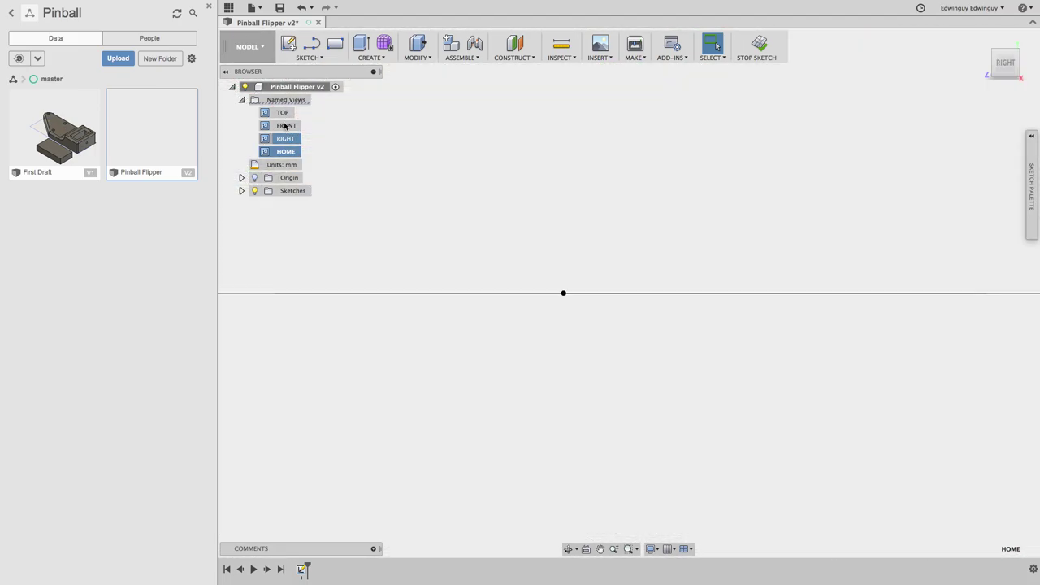
pyautogui.doubleClick(276, 115)
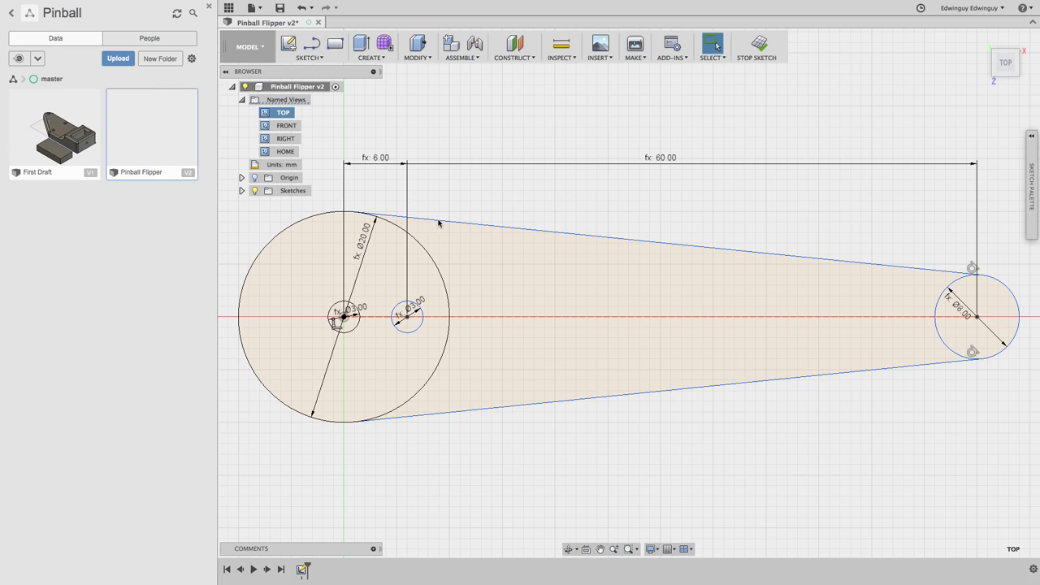
pyautogui.scroll(-2, 494, 219)
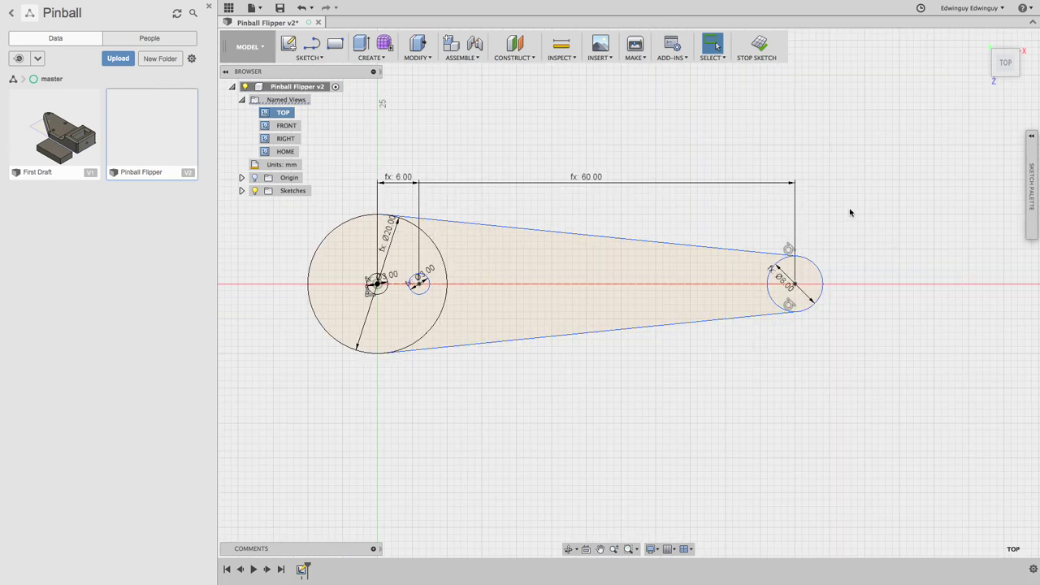
pyautogui.click(1033, 140)
pyautogui.click(1033, 138)
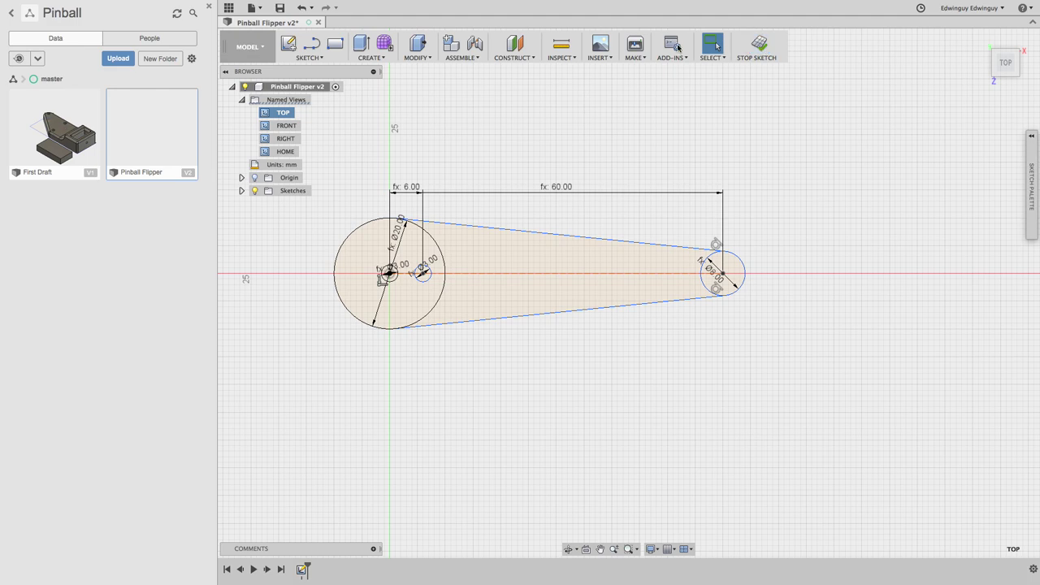
# Switch the workspace to Patch
pyautogui.click(247, 46)
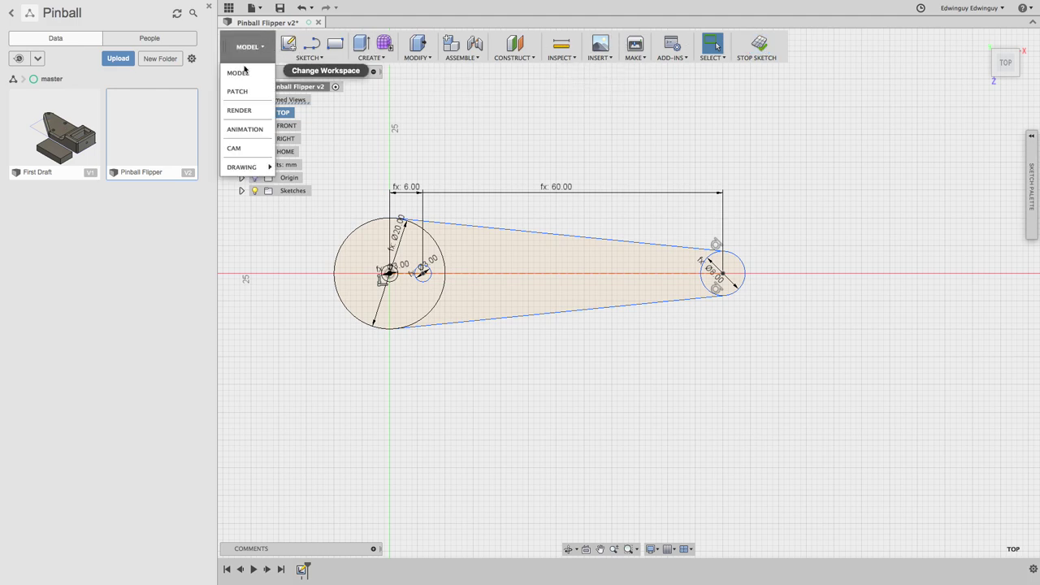
pyautogui.click(230, 87)
pyautogui.click(246, 50)
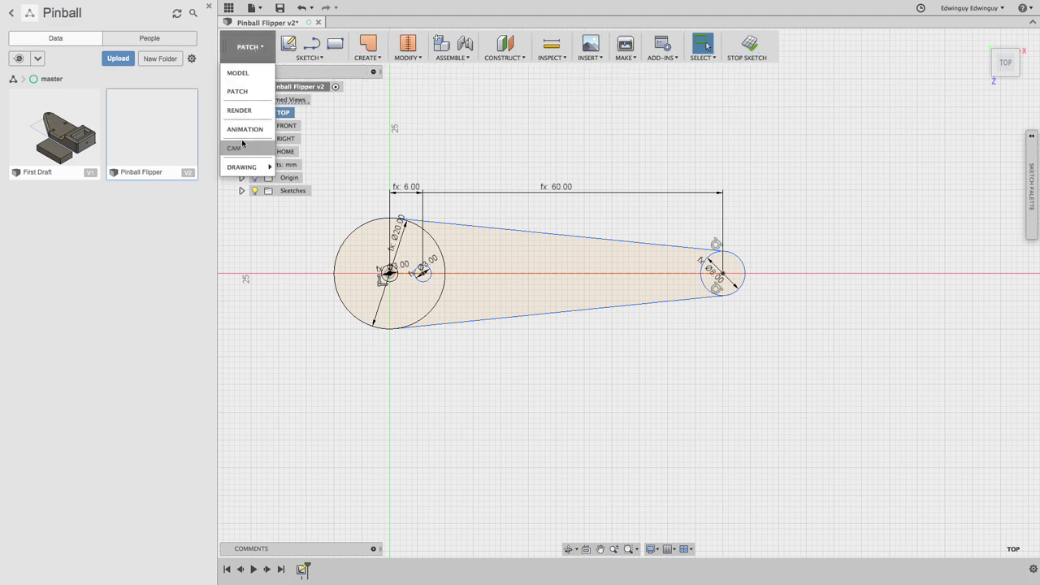
# Cycle through the CAM, Animation and Render workspaces, return to Model, and close the design
pyautogui.click(244, 145)
pyautogui.click(248, 49)
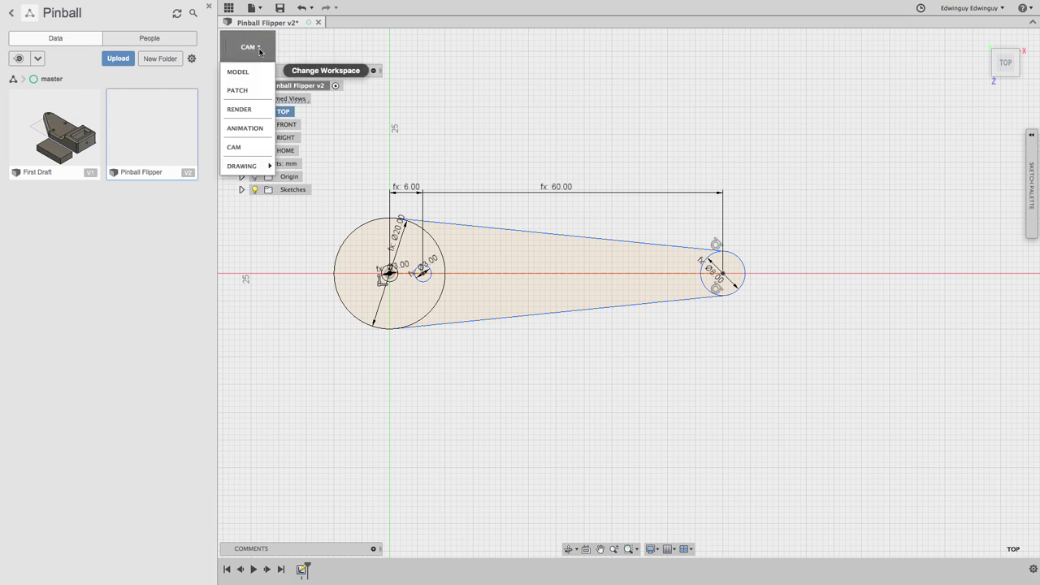
pyautogui.click(243, 127)
pyautogui.click(248, 46)
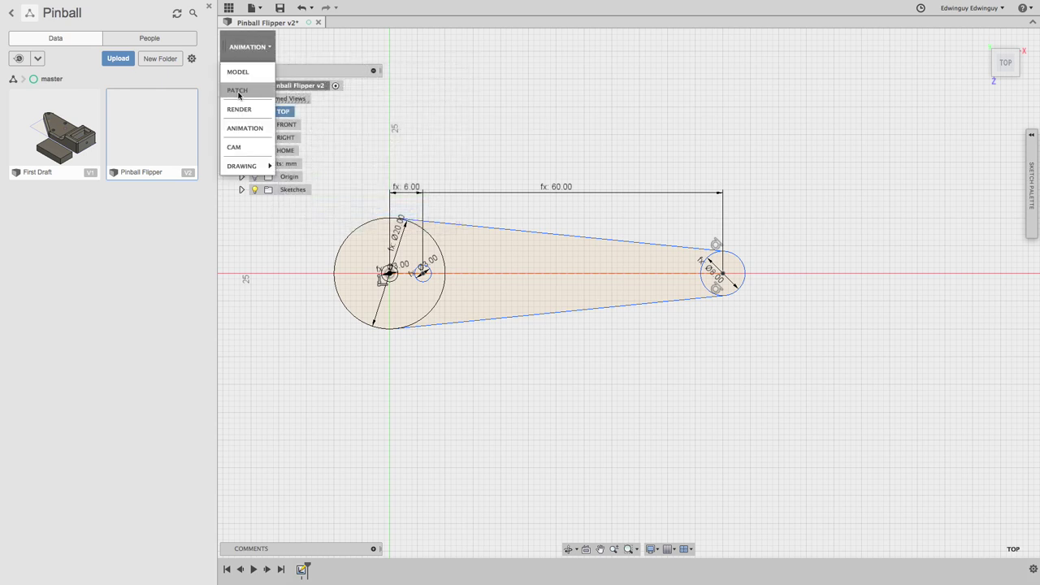
pyautogui.click(244, 109)
pyautogui.click(248, 46)
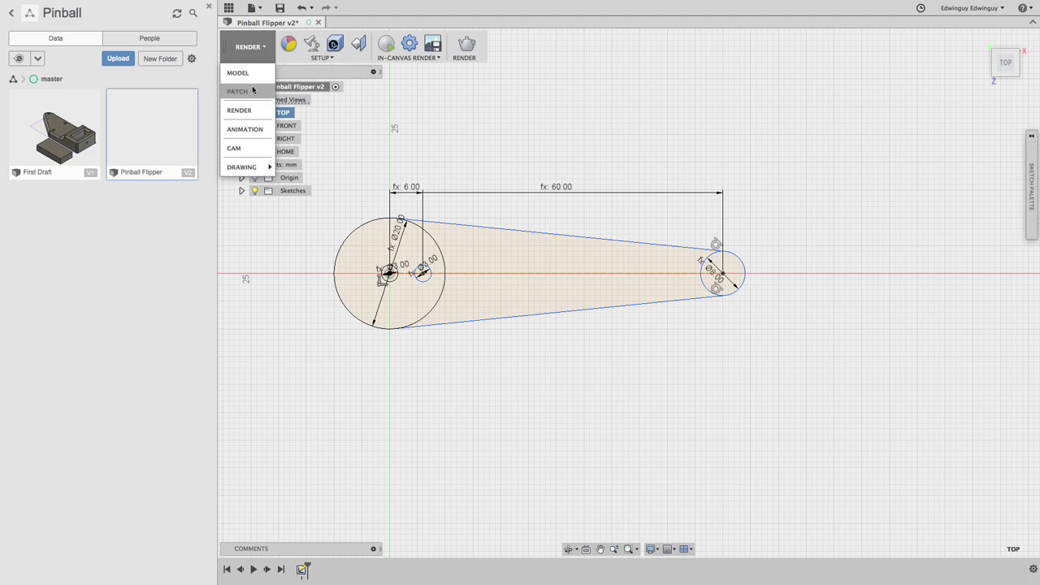
pyautogui.click(252, 72)
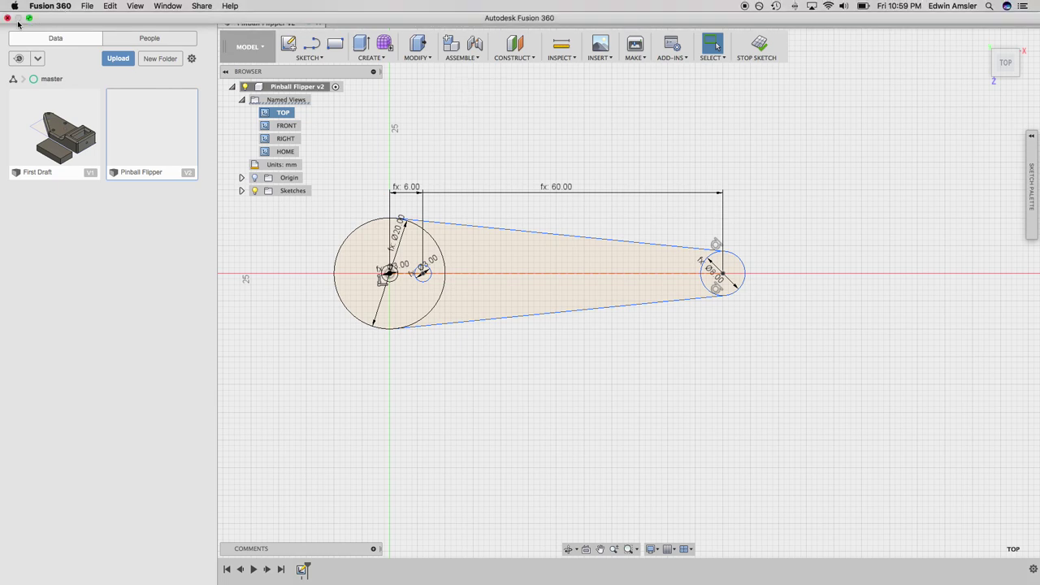
pyautogui.click(7, 17)
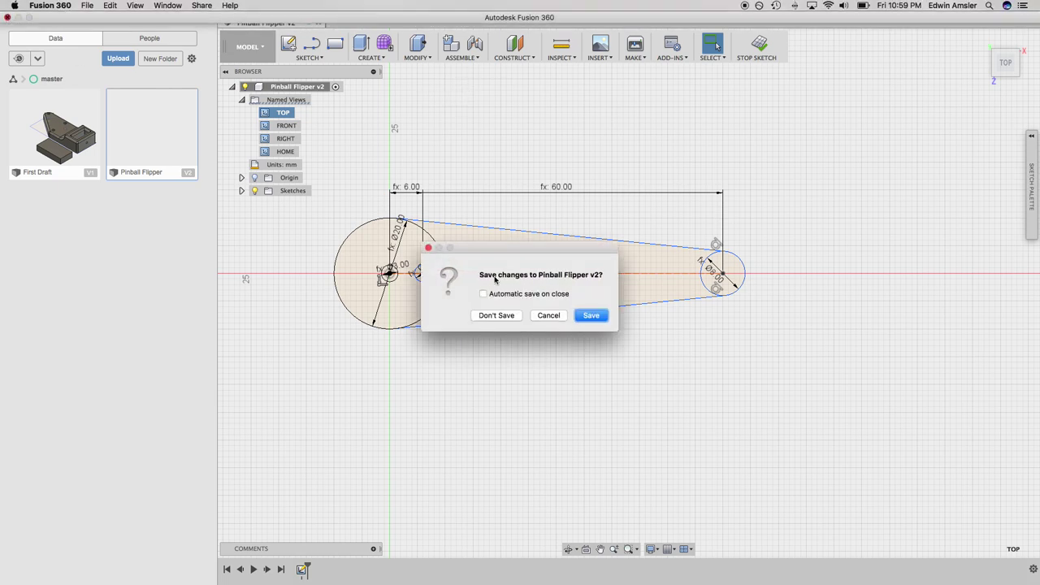
# Try saving a new version with an empty description, then dismiss the resulting prompts and notice
pyautogui.click(593, 318)
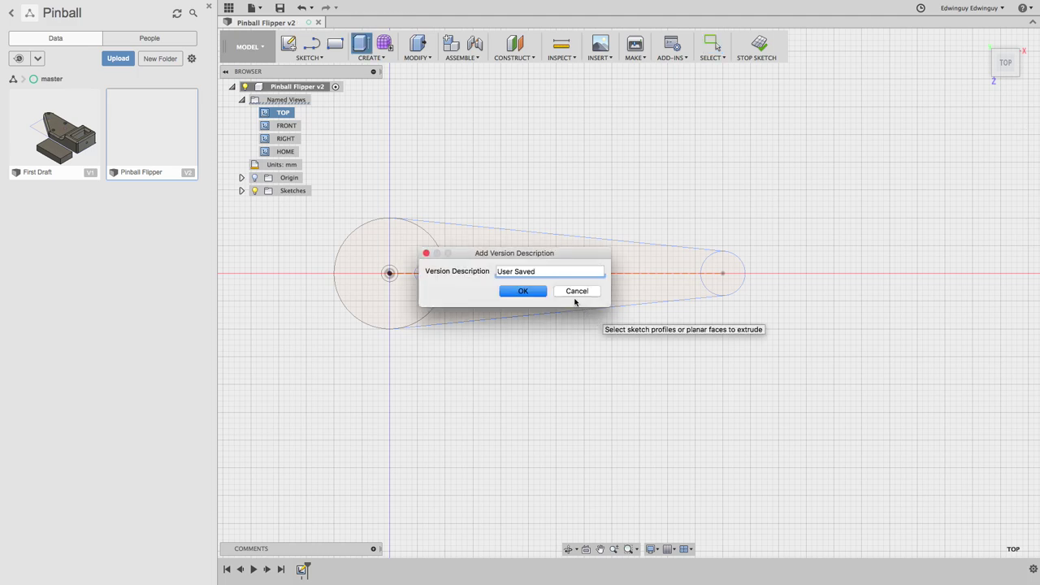
pyautogui.tripleClick(541, 274)
pyautogui.press('BackSpace')
pyautogui.press('Return')
pyautogui.hotkey('ctrl', 's')
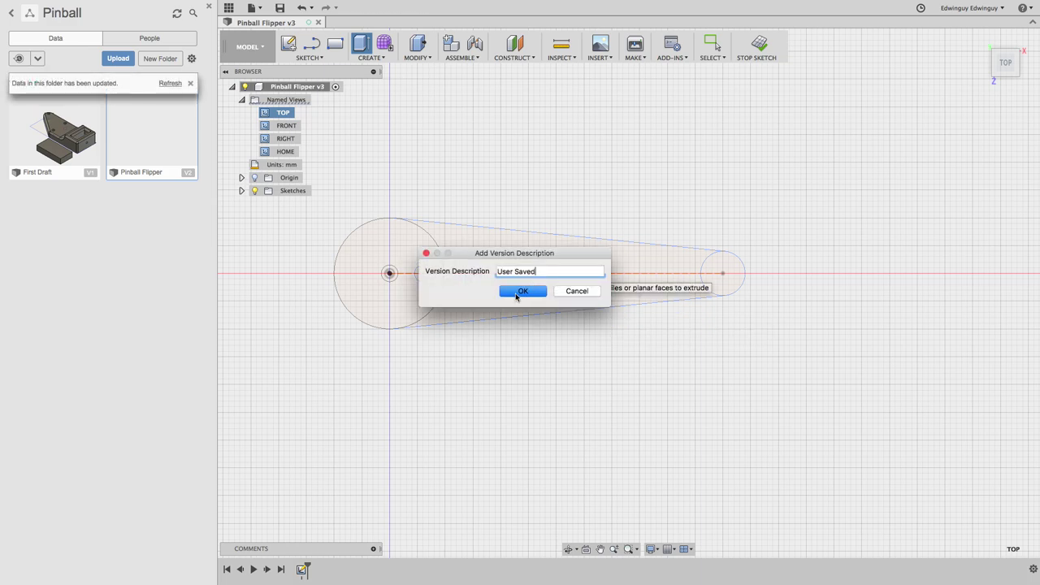
pyautogui.click(571, 294)
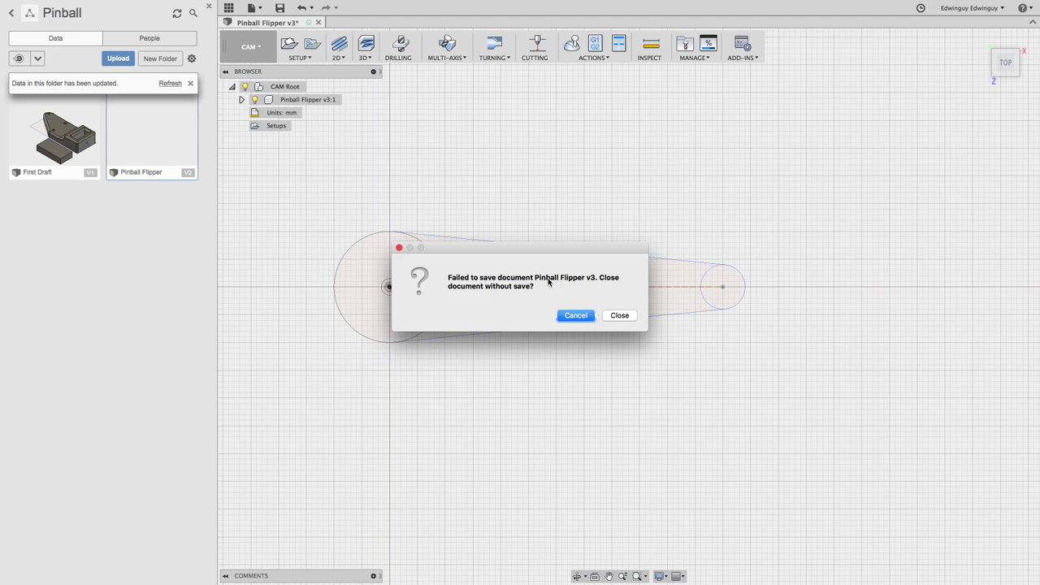
pyautogui.click(593, 317)
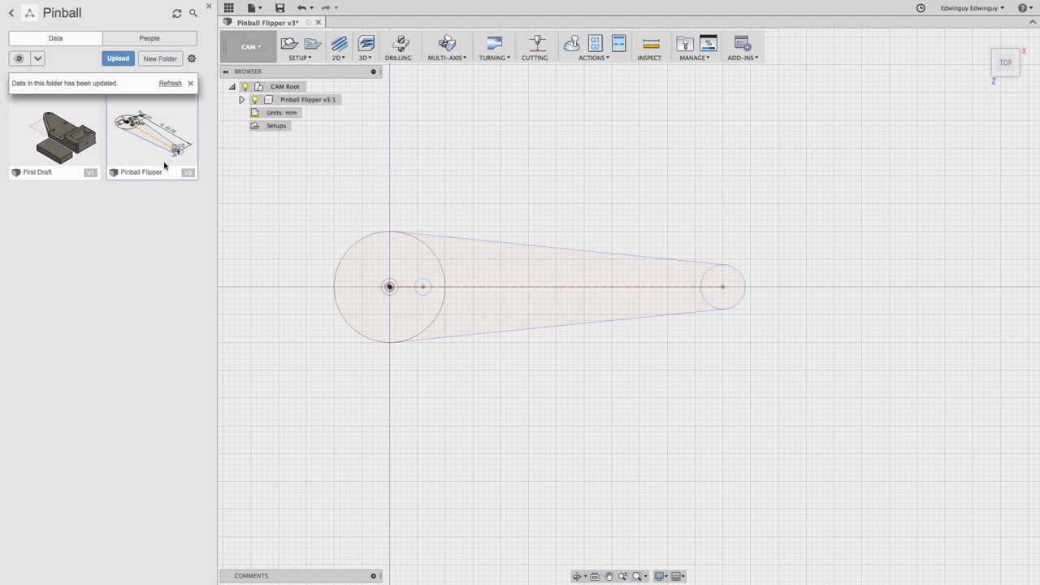
pyautogui.click(170, 83)
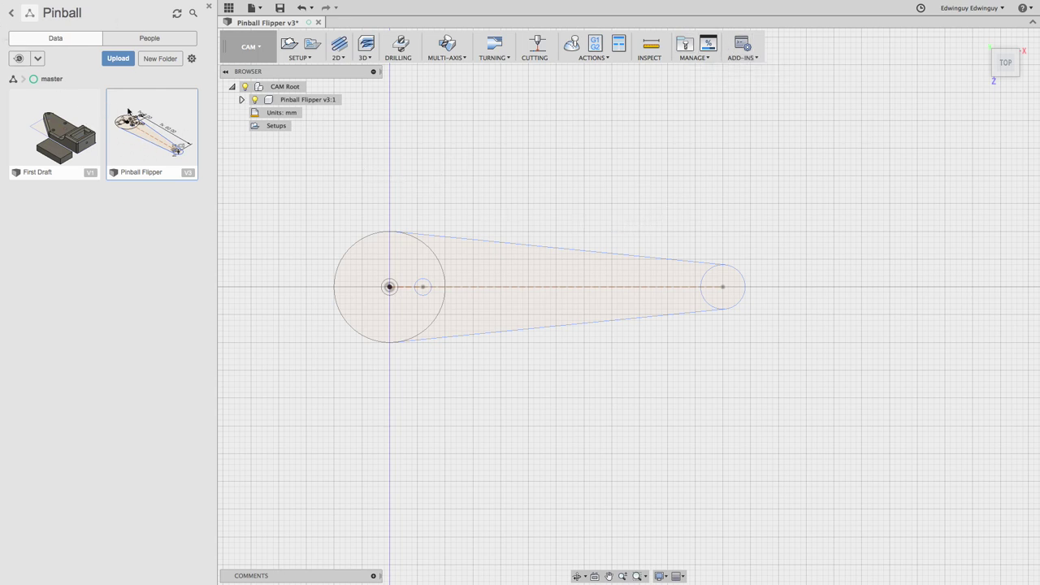
# Switch to the Model workspace and close Pinball Flipper v3 without saving
pyautogui.click(259, 57)
pyautogui.click(238, 73)
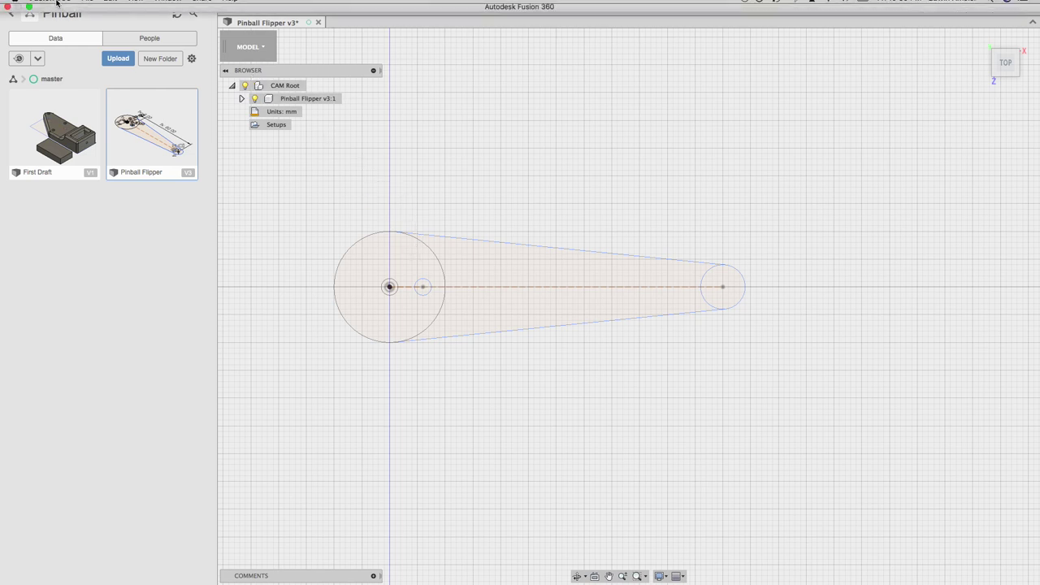
pyautogui.click(7, 17)
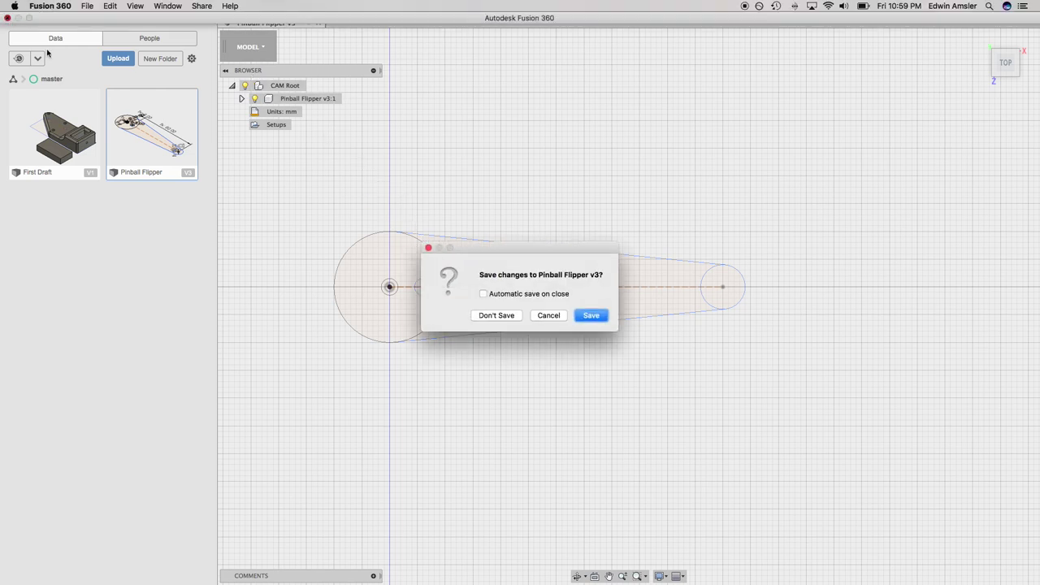
pyautogui.click(511, 316)
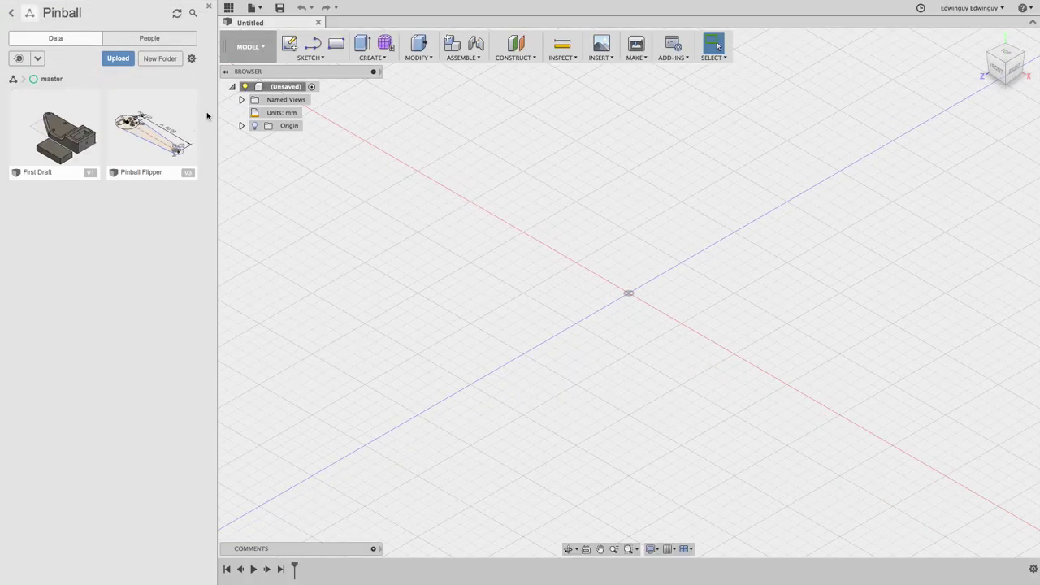
# Reopen the Pinball Flipper design from its thumbnail in the Pinball project
pyautogui.doubleClick(163, 133)
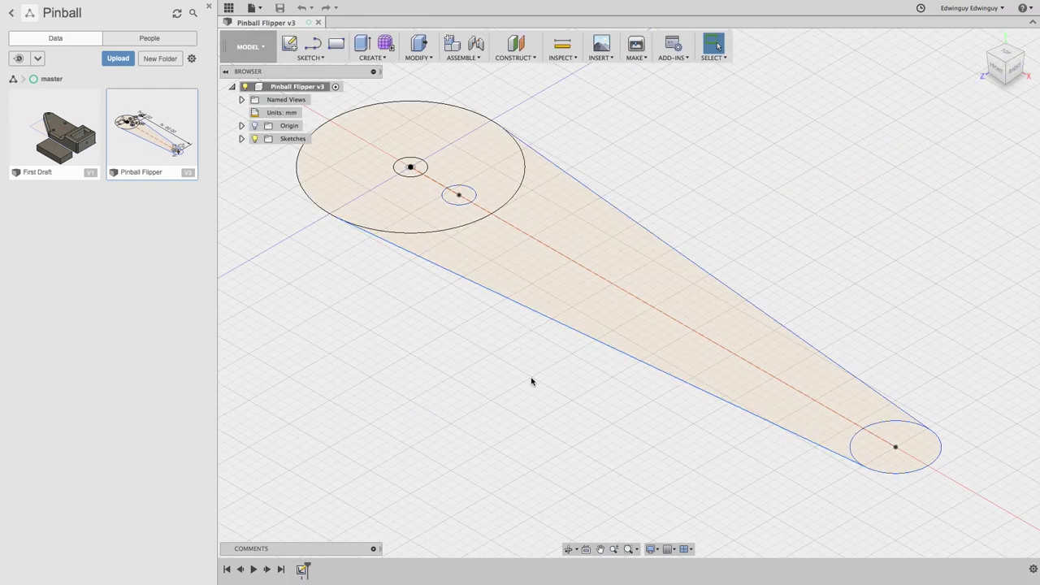
# Extrude the large circle, both small circles and the end-circle profiles by height_body
pyautogui.keyDown('shift'); pyautogui.moveTo(531, 378); pyautogui.dragTo(579, 386, button='middle'); pyautogui.keyUp('shift')
pyautogui.scroll(-3, 579, 386)
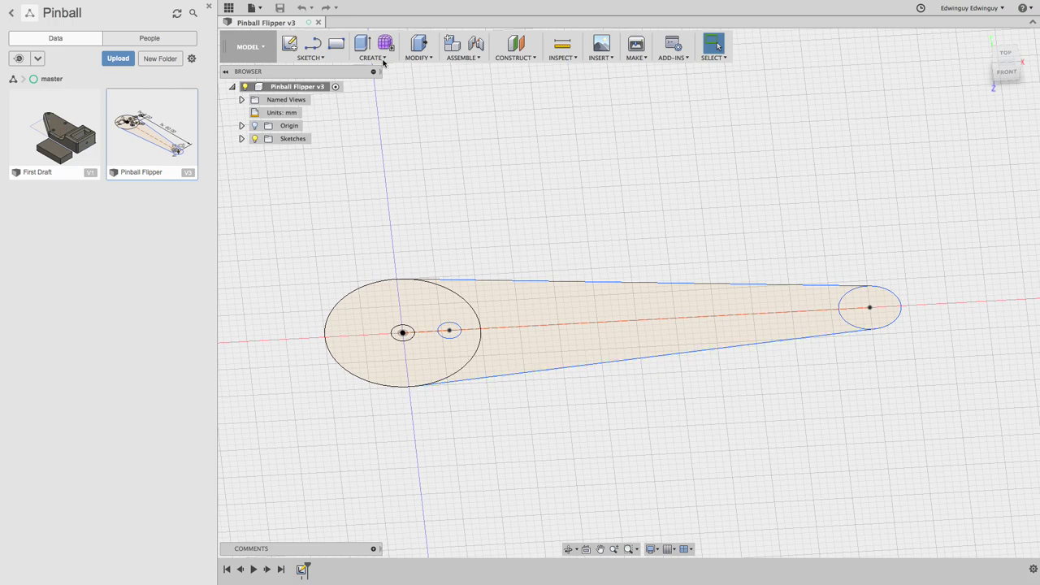
pyautogui.click(366, 361)
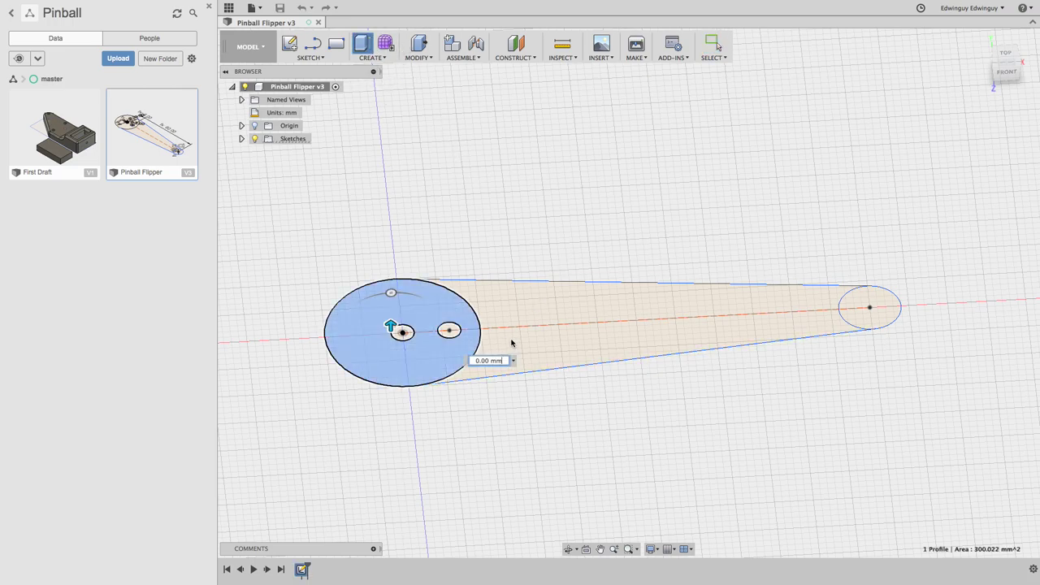
pyautogui.click(510, 344)
pyautogui.click(402, 333)
pyautogui.click(449, 329)
pyautogui.click(883, 311)
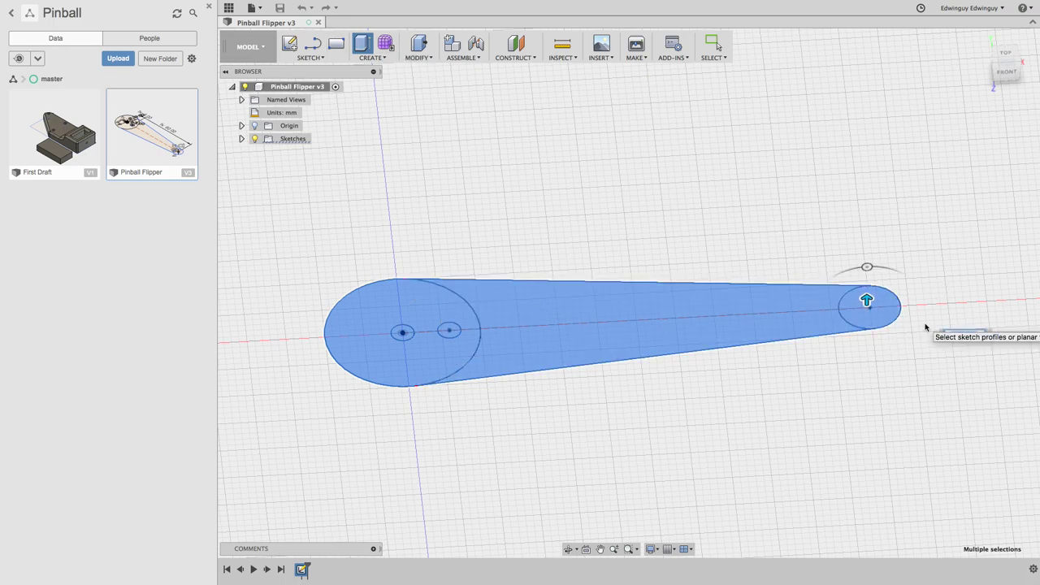
pyautogui.write('h')
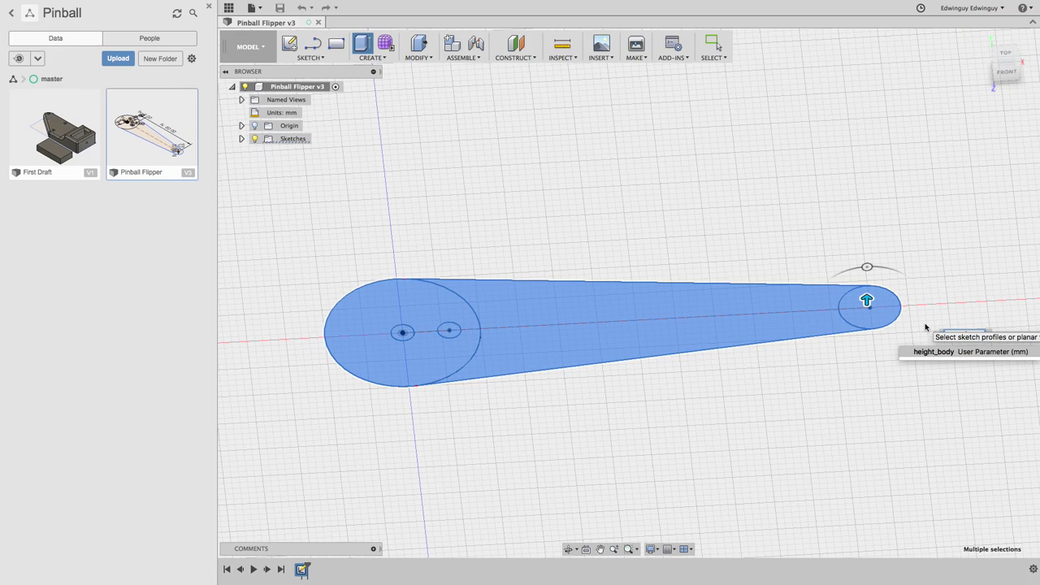
pyautogui.press('BackSpace')
pyautogui.write('height_body')
pyautogui.press('Return')
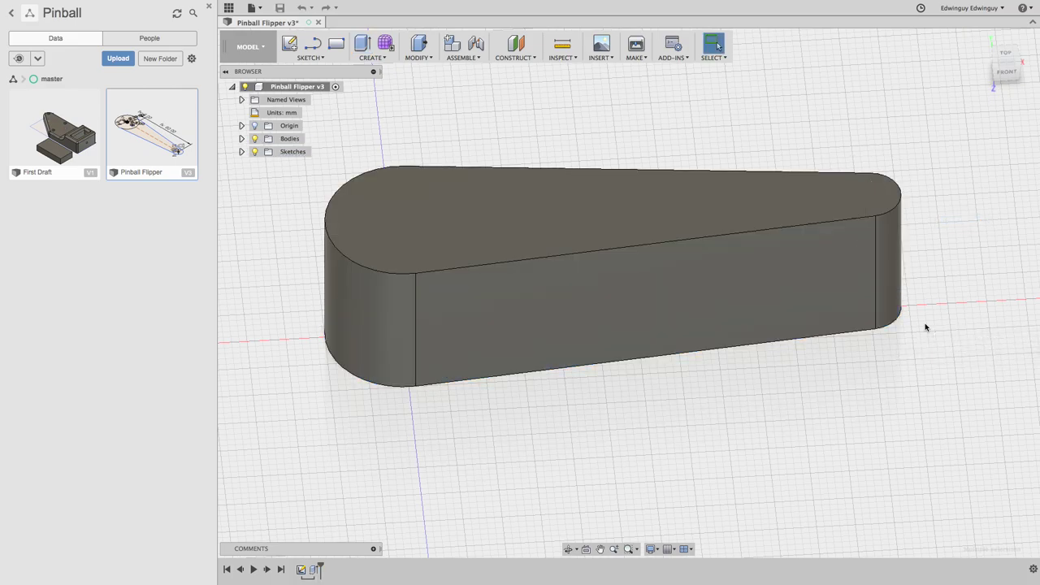
# Orbit around the new flipper body and select its top face
pyautogui.moveTo(918, 309)
pyautogui.keyDown('shift'); pyautogui.mouseDown(button='middle')
pyautogui.moveTo(807, 342)
pyautogui.moveTo(687, 247)
pyautogui.moveTo(722, 302)
pyautogui.mouseUp(button='middle'); pyautogui.keyUp('shift')
pyautogui.moveTo(894, 279)
pyautogui.keyDown('shift'); pyautogui.mouseDown(button='middle')
pyautogui.moveTo(830, 296)
pyautogui.moveTo(488, 176)
pyautogui.mouseUp(button='middle'); pyautogui.keyUp('shift')
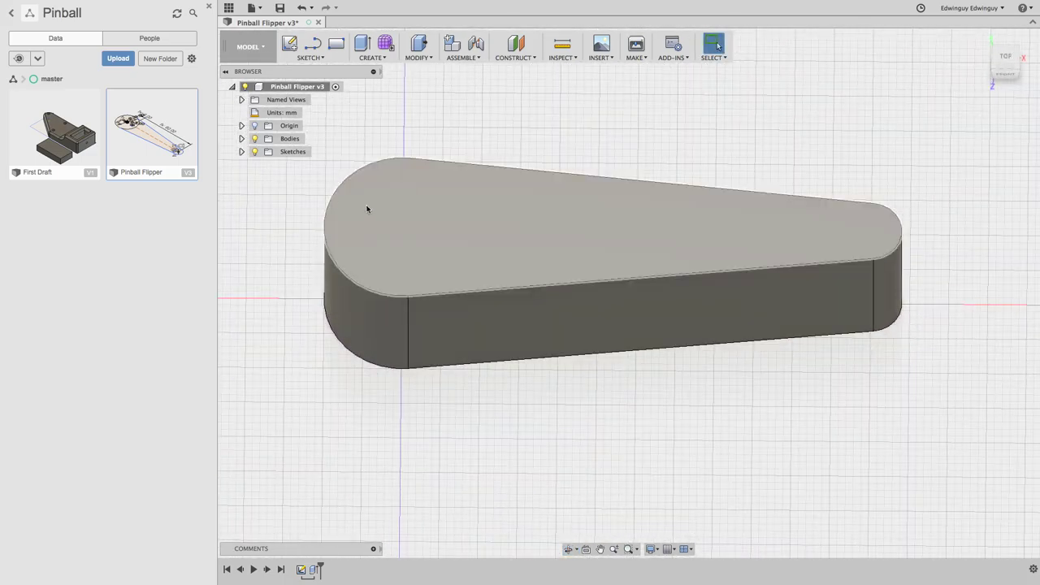
pyautogui.click(443, 186)
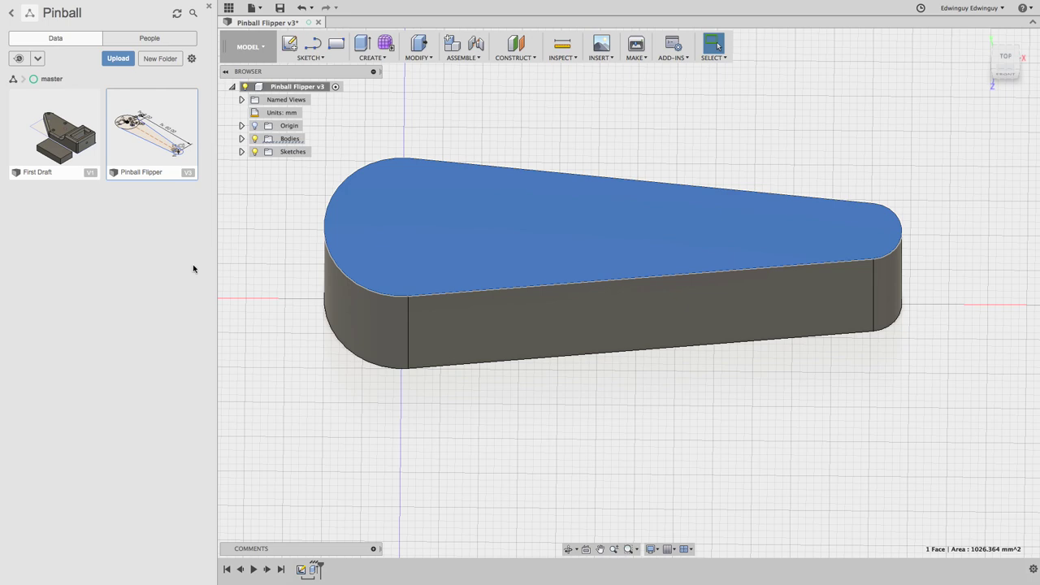
# Rename Sketch1 in the browser to 'Body Footprint'
pyautogui.click(241, 152)
pyautogui.click(302, 165)
pyautogui.click(306, 165)
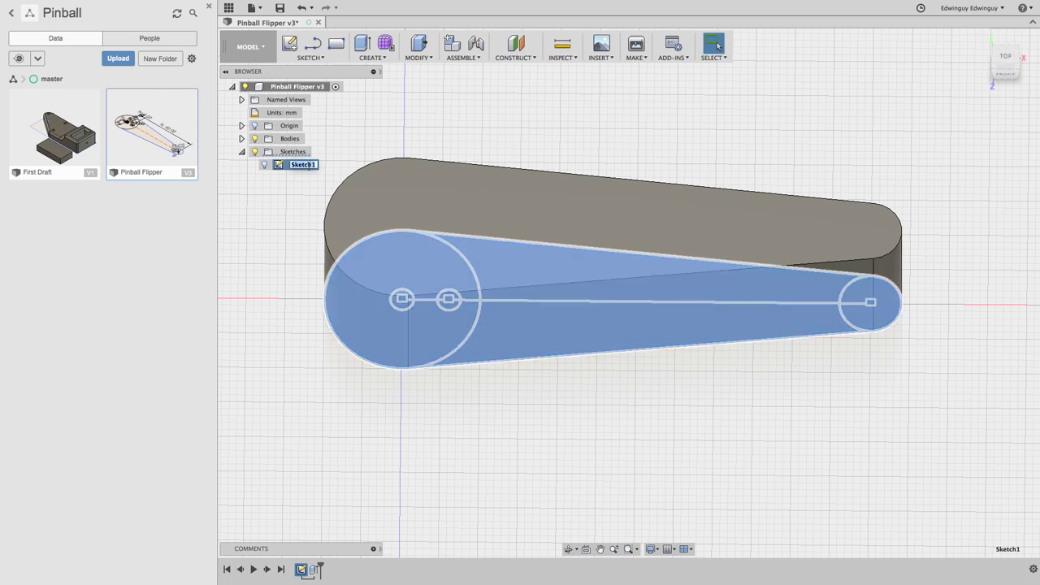
pyautogui.write('Body')
pyautogui.write(' Footpri')
pyautogui.write('int')
pyautogui.press('Return')
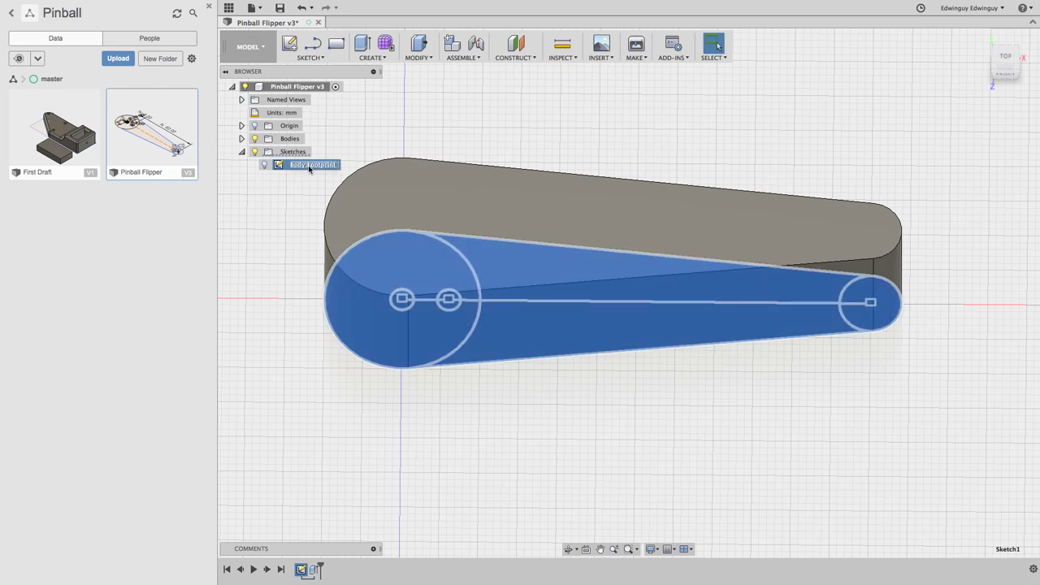
# Select the flipper's top face and bring up the sketch tools
pyautogui.click(502, 132)
pyautogui.click(420, 170)
pyautogui.click(303, 59)
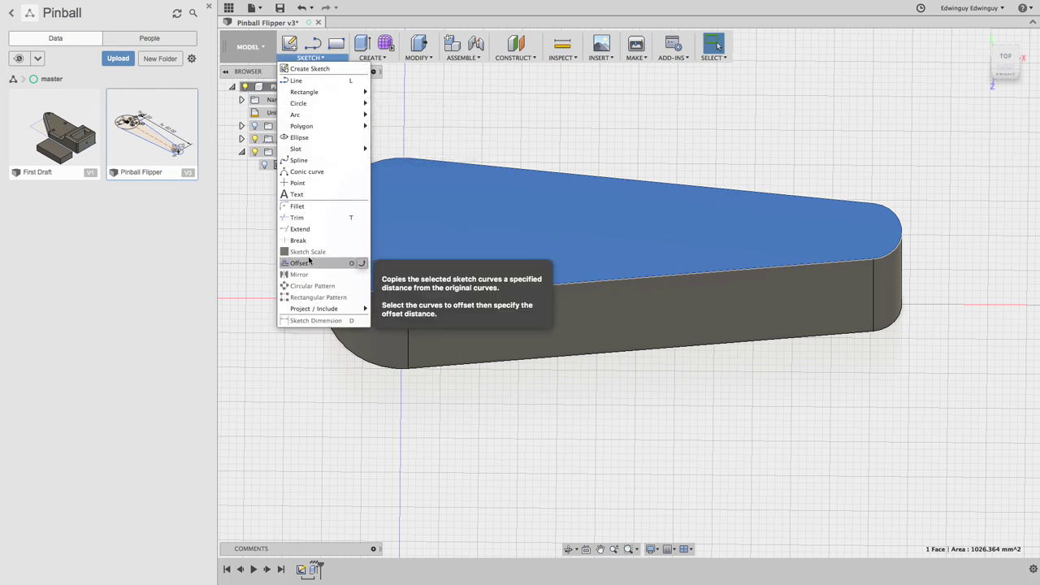
# Sketch on the top face, offsetting the flipper outline inward by 1, 2 and 3 mm
pyautogui.click(309, 262)
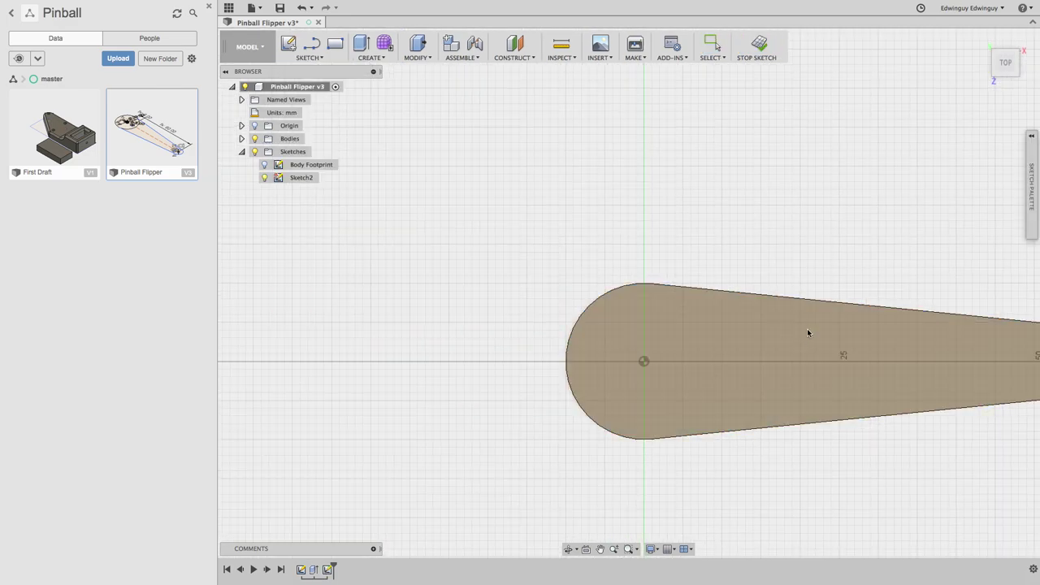
pyautogui.click(810, 301)
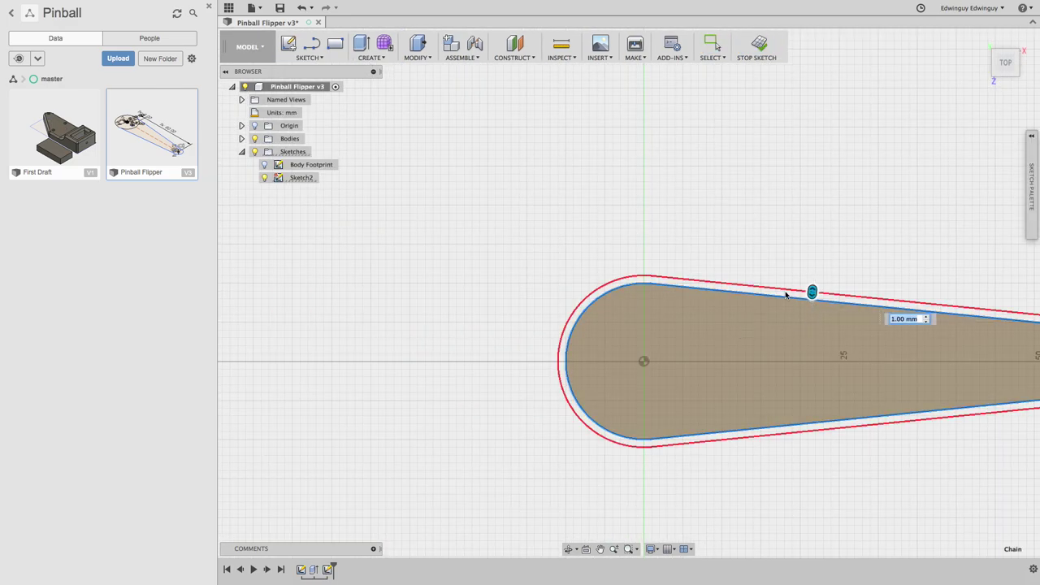
pyautogui.write('-1')
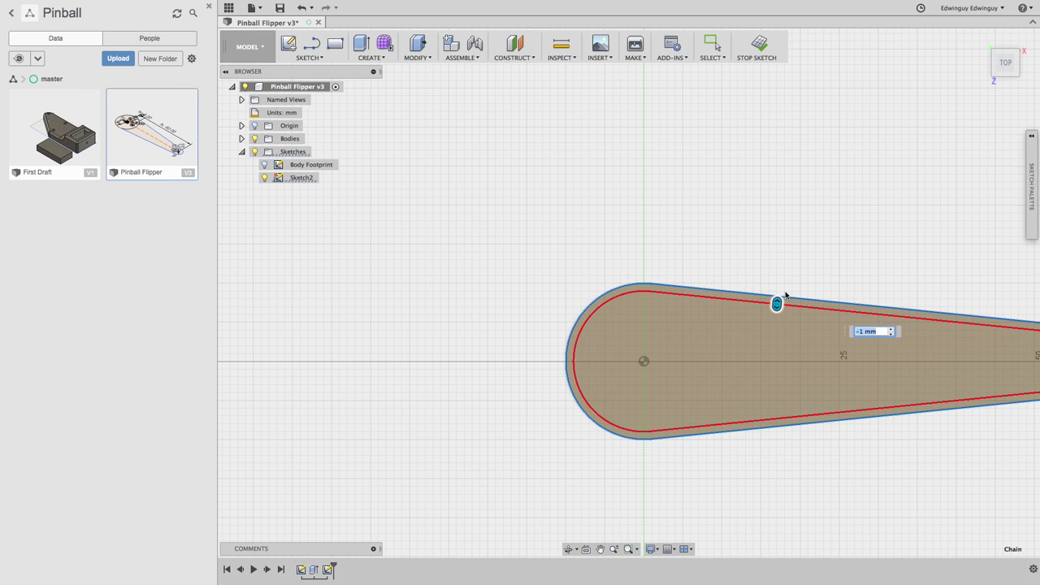
pyautogui.press('Return')
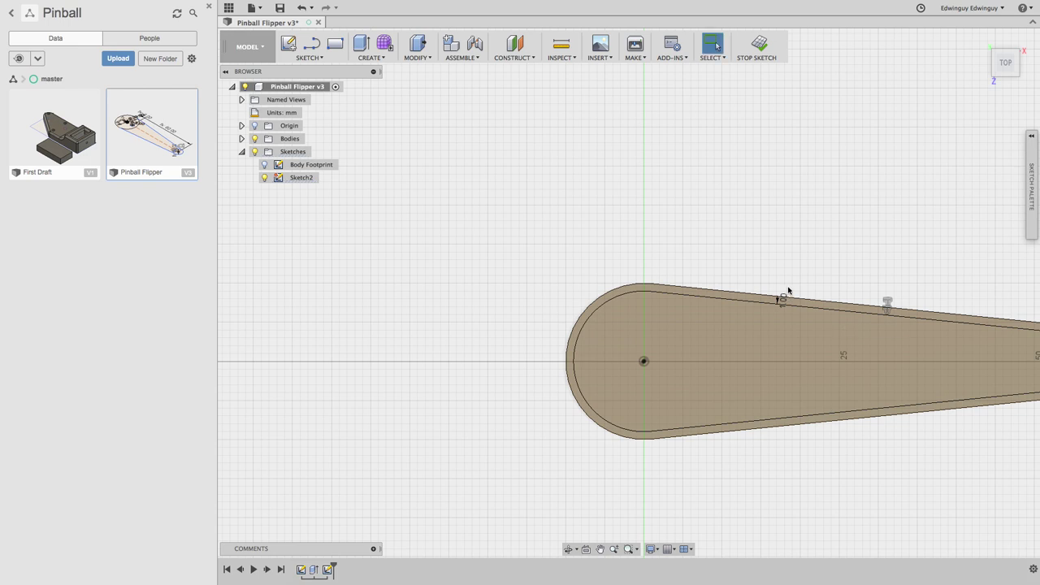
pyautogui.click(792, 300)
pyautogui.press('BackSpace')
pyautogui.write('-2')
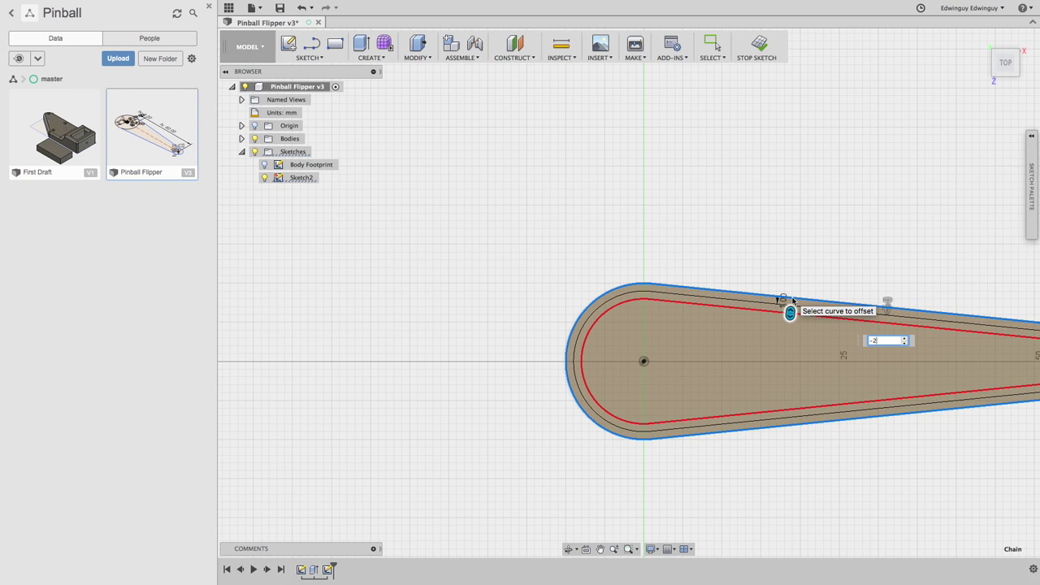
pyautogui.press('Return')
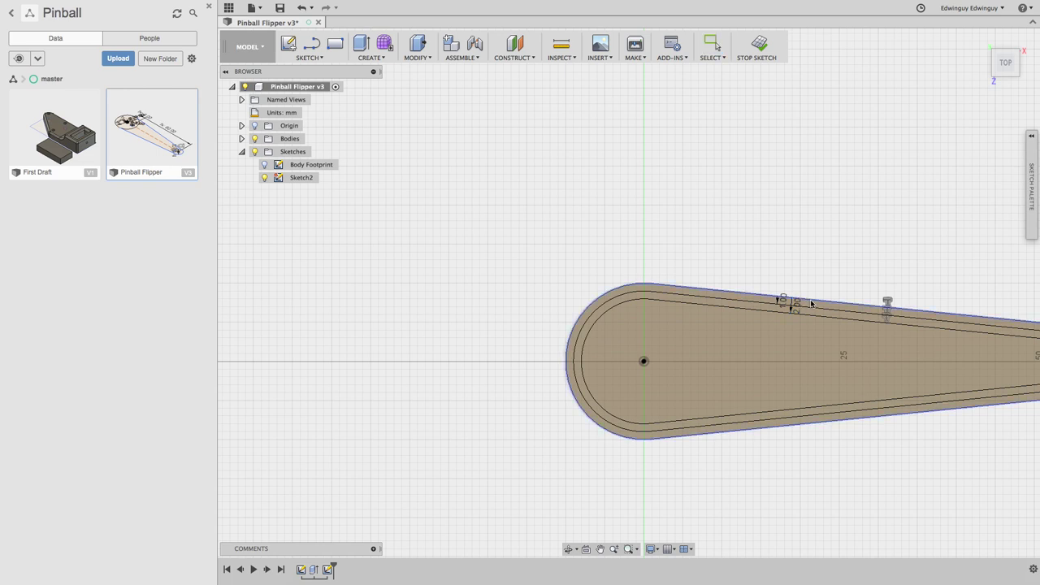
pyautogui.click(809, 303)
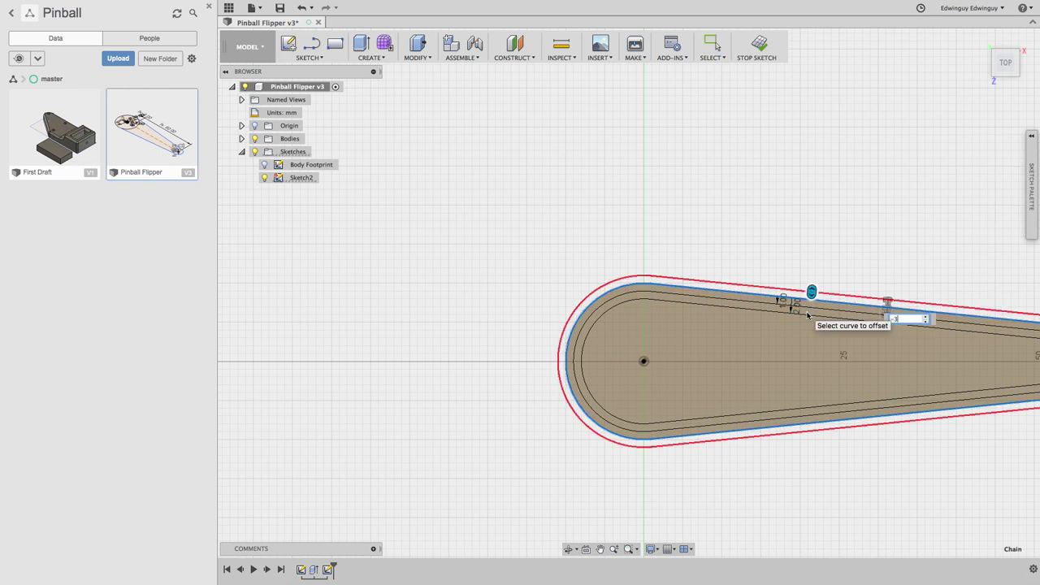
pyautogui.press('Return')
pyautogui.scroll(-2, 863, 279)
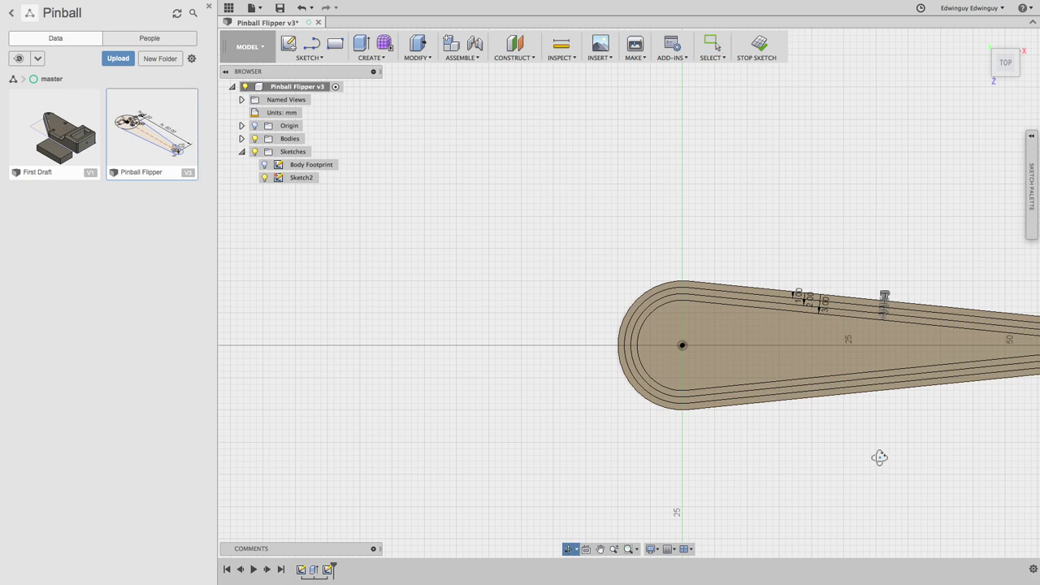
pyautogui.keyDown('shift'); pyautogui.moveTo(879, 457); pyautogui.dragTo(881, 409, button='middle'); pyautogui.keyUp('shift')
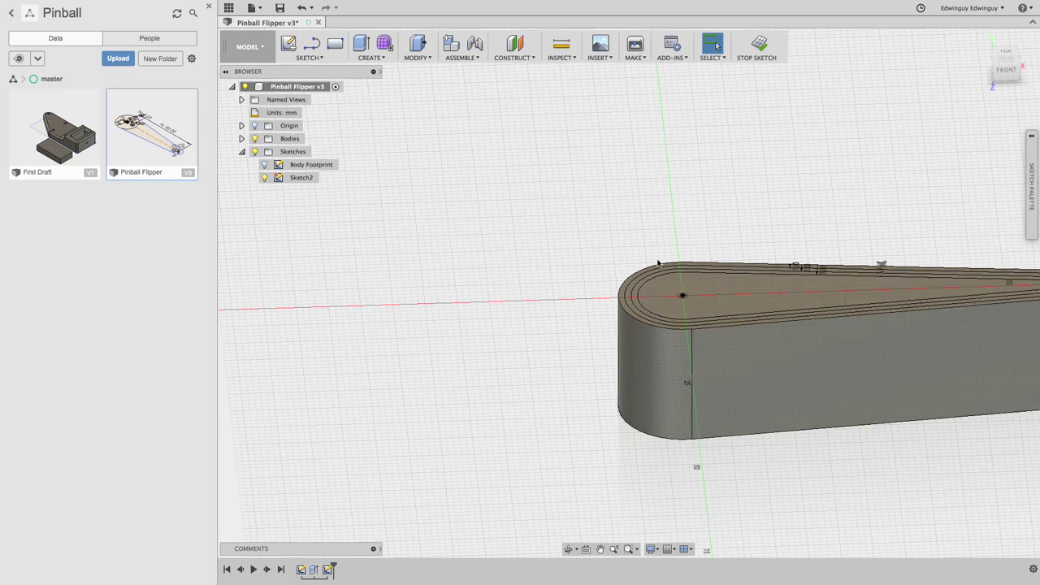
# Finish Sketch2 and extrude its innermost face profile upward
pyautogui.click(412, 46)
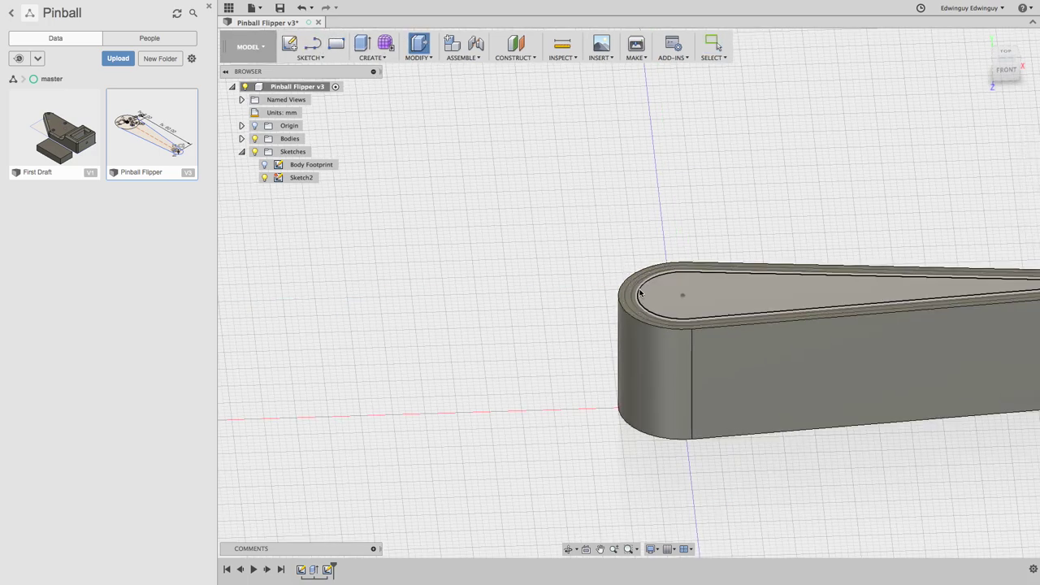
pyautogui.click(630, 297)
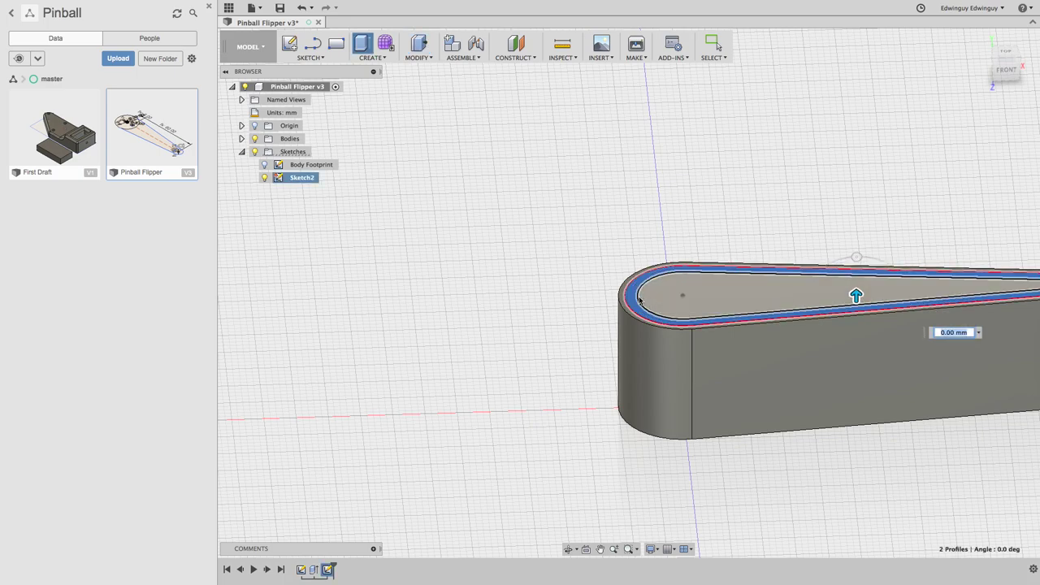
pyautogui.click(630, 301)
pyautogui.click(690, 292)
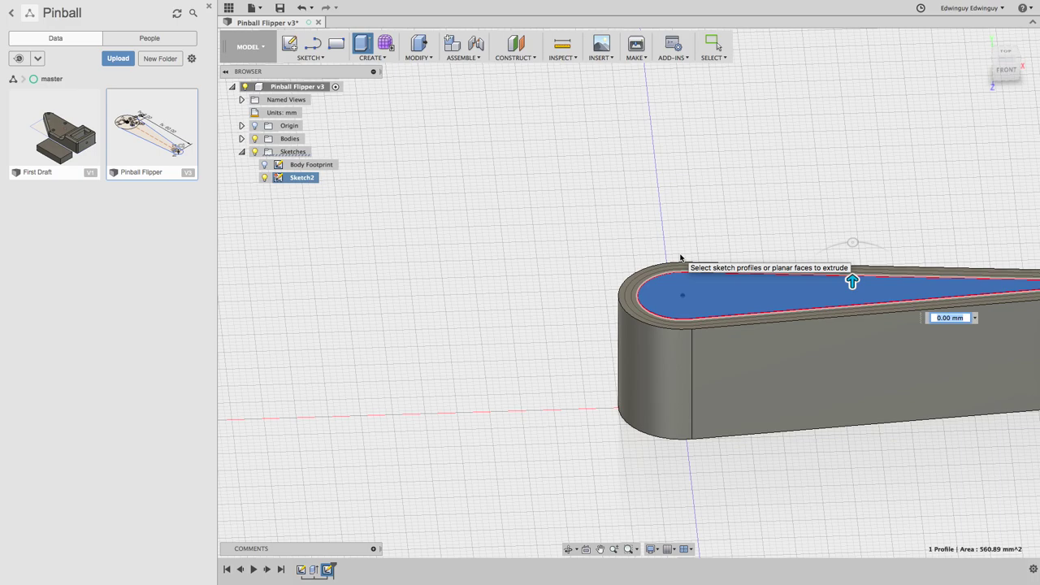
pyautogui.press('BackSpace')
pyautogui.write('.9')
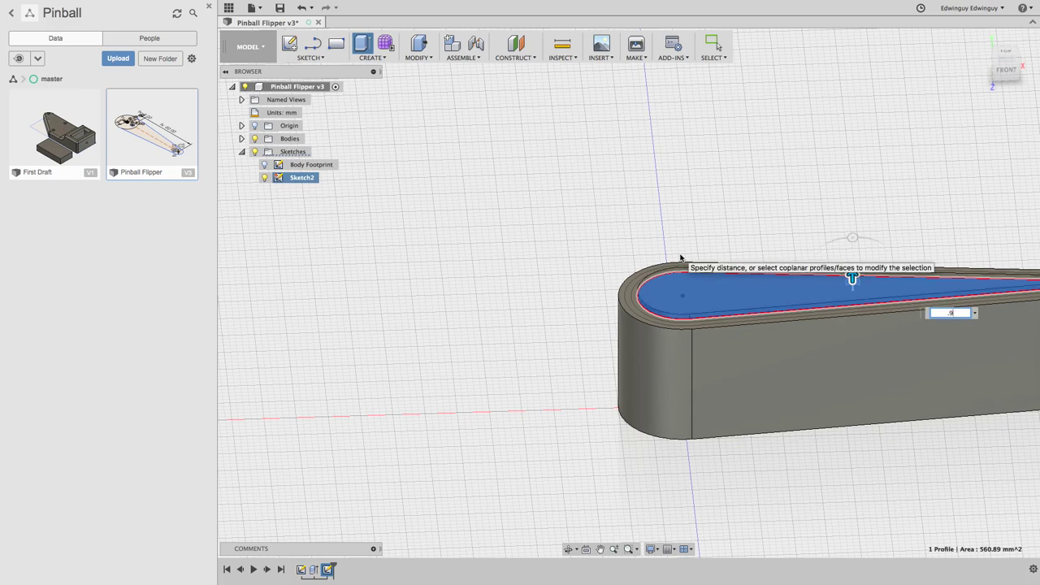
pyautogui.press('Return')
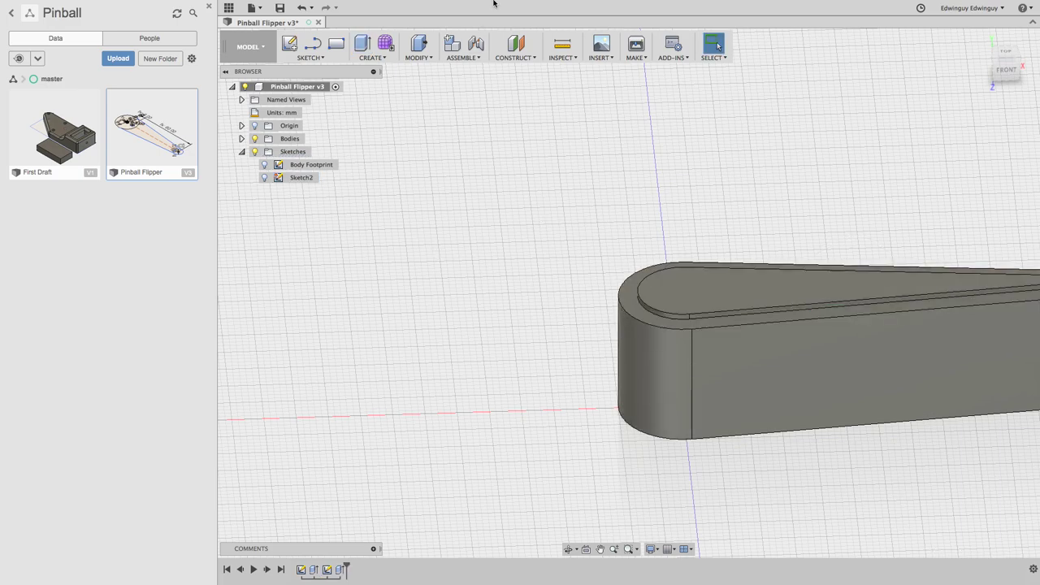
# Press Pull the next sketch ring into a thin raised layer
pyautogui.click(419, 45)
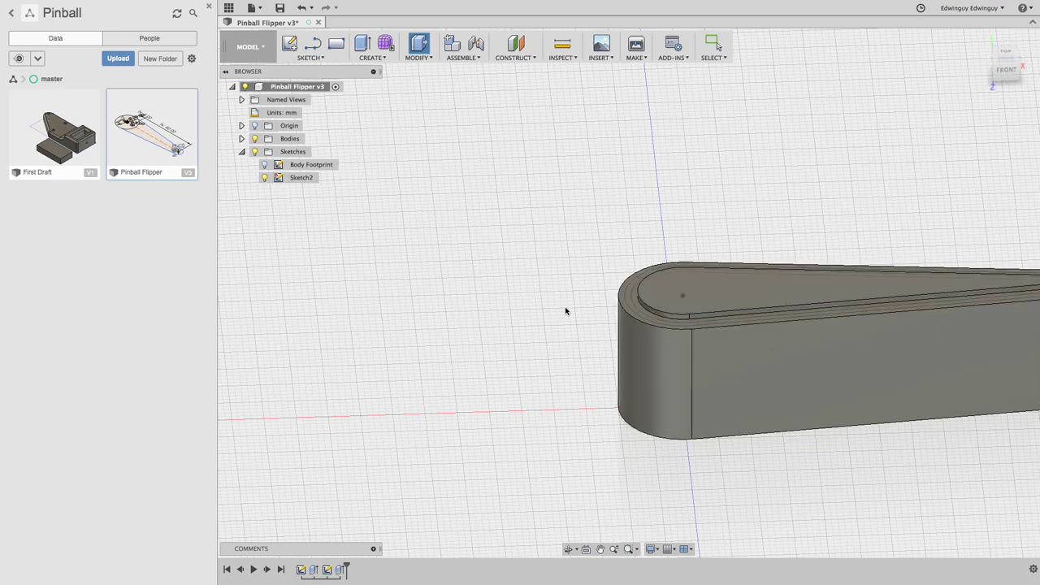
pyautogui.click(637, 302)
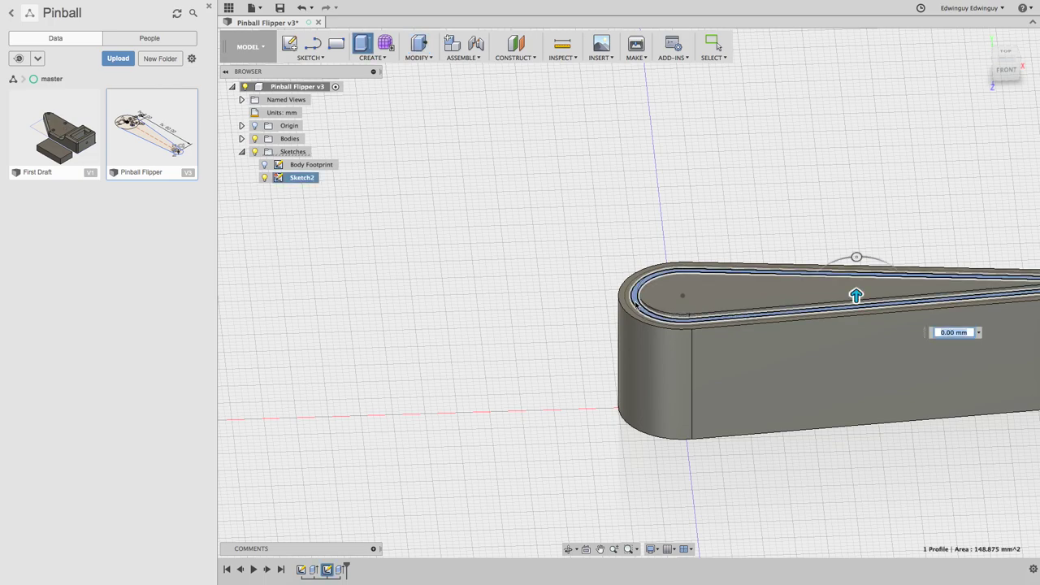
pyautogui.press('BackSpace')
pyautogui.write('-6')
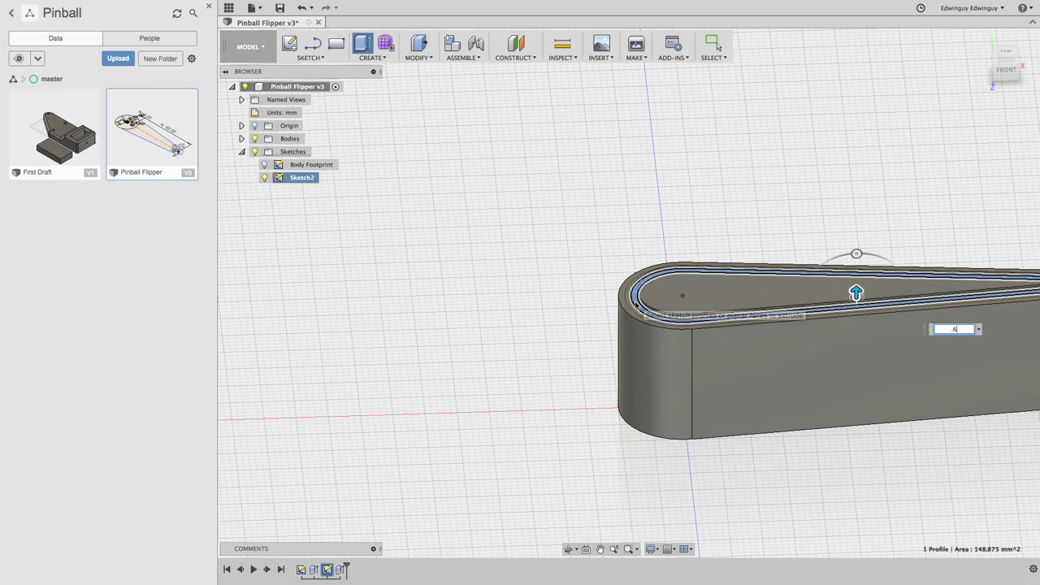
pyautogui.press('Return')
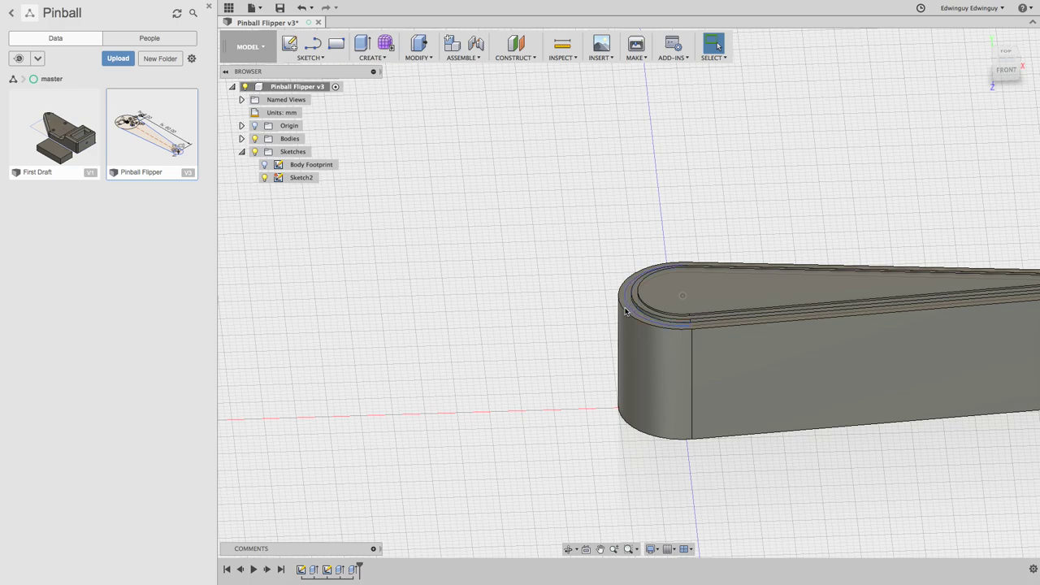
# Press Pull the thin ring profile up 3 mm and inspect the flipper's rounded end
pyautogui.click(418, 43)
pyautogui.click(642, 319)
pyautogui.press('BackSpace')
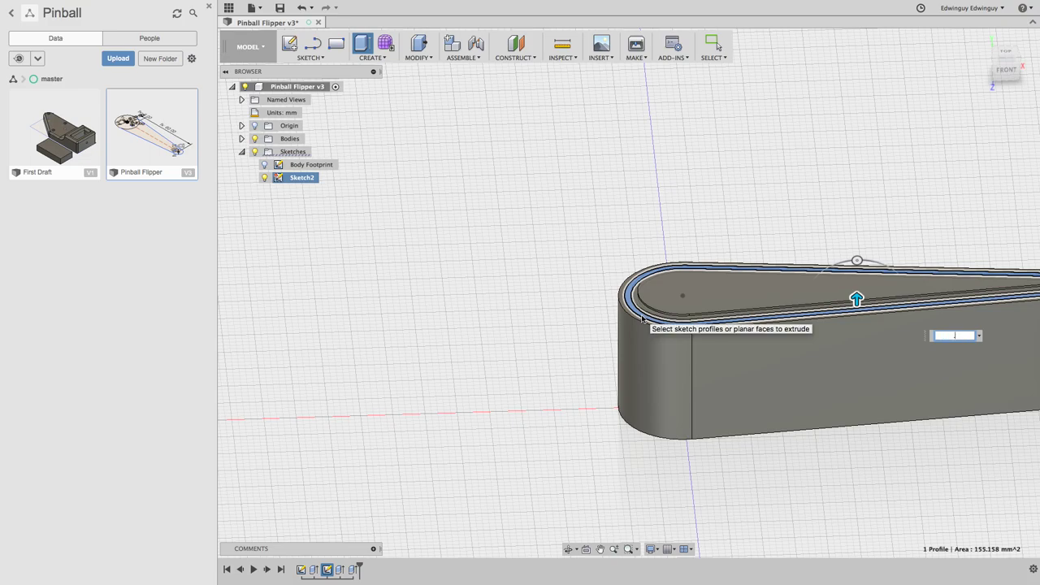
pyautogui.write('3')
pyautogui.press('Return')
pyautogui.scroll(-2, 713, 314)
pyautogui.scroll(3, 711, 325)
pyautogui.scroll(2, 845, 352)
pyautogui.moveTo(844, 352)
pyautogui.keyDown('shift'); pyautogui.mouseDown(button='middle')
pyautogui.moveTo(772, 339)
pyautogui.moveTo(787, 377)
pyautogui.mouseUp(button='middle'); pyautogui.keyUp('shift')
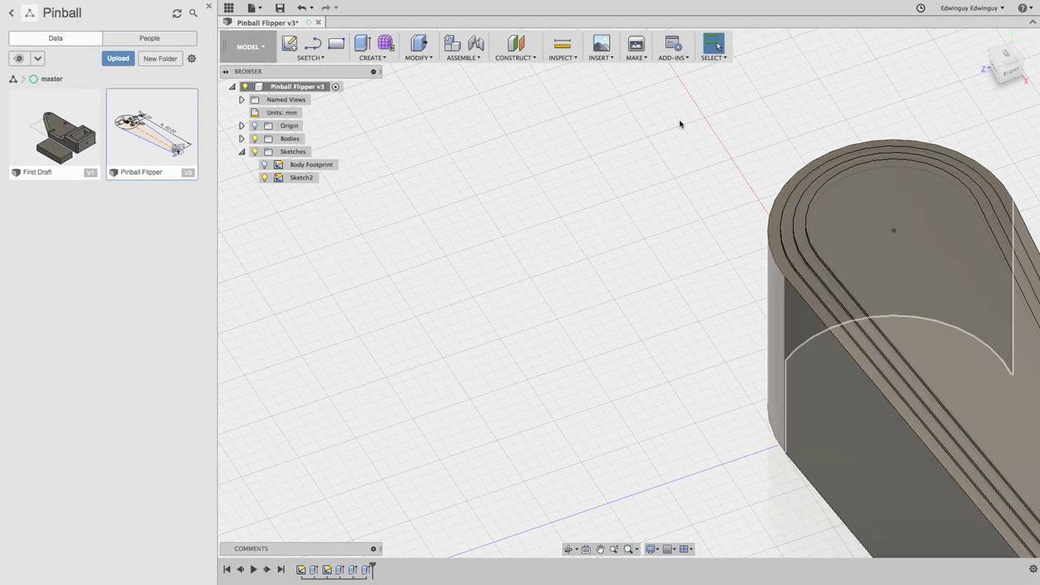
pyautogui.click(416, 41)
pyautogui.click(773, 235)
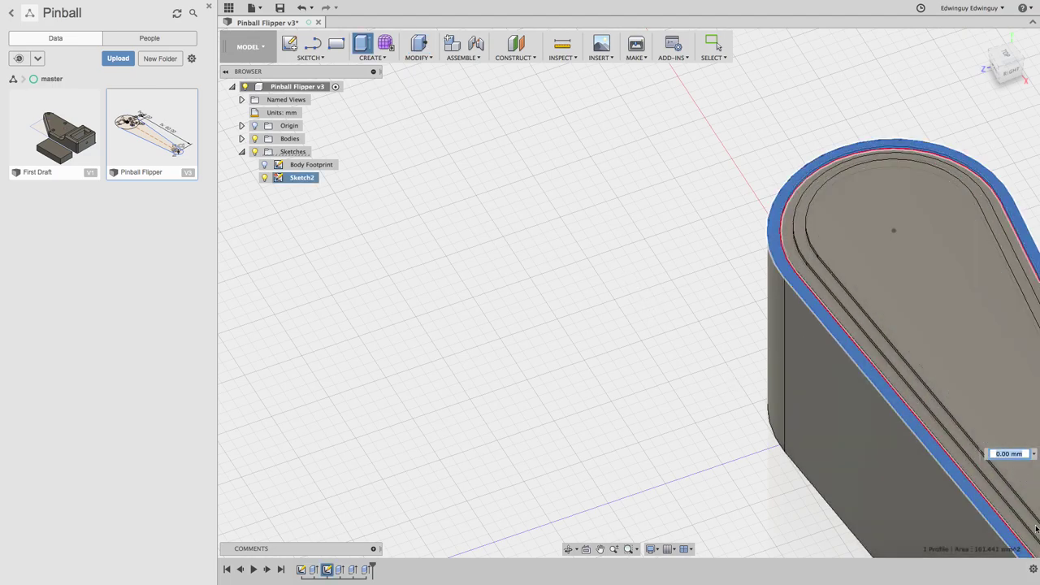
pyautogui.write('1')
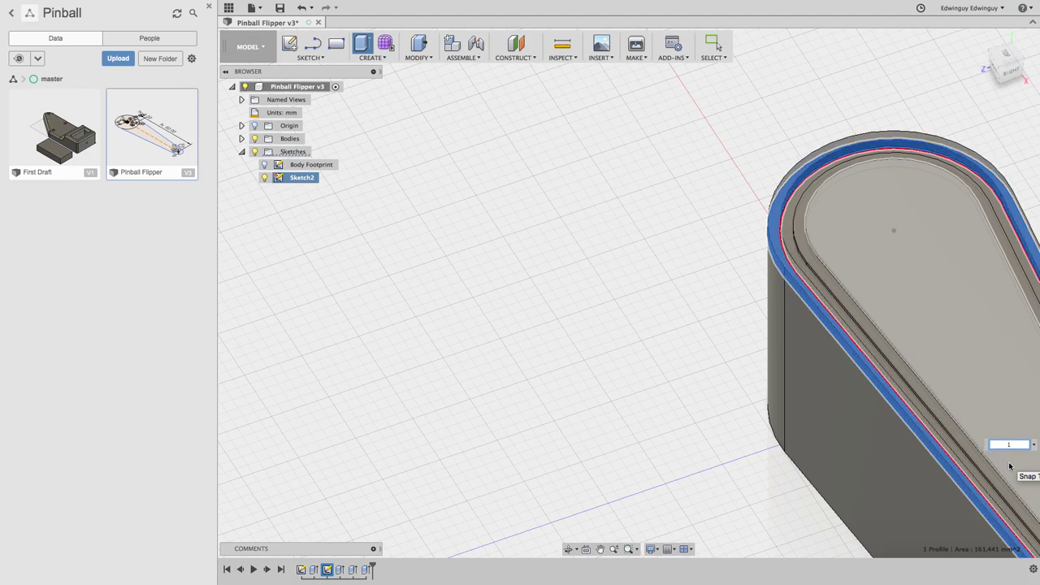
pyautogui.press('Return')
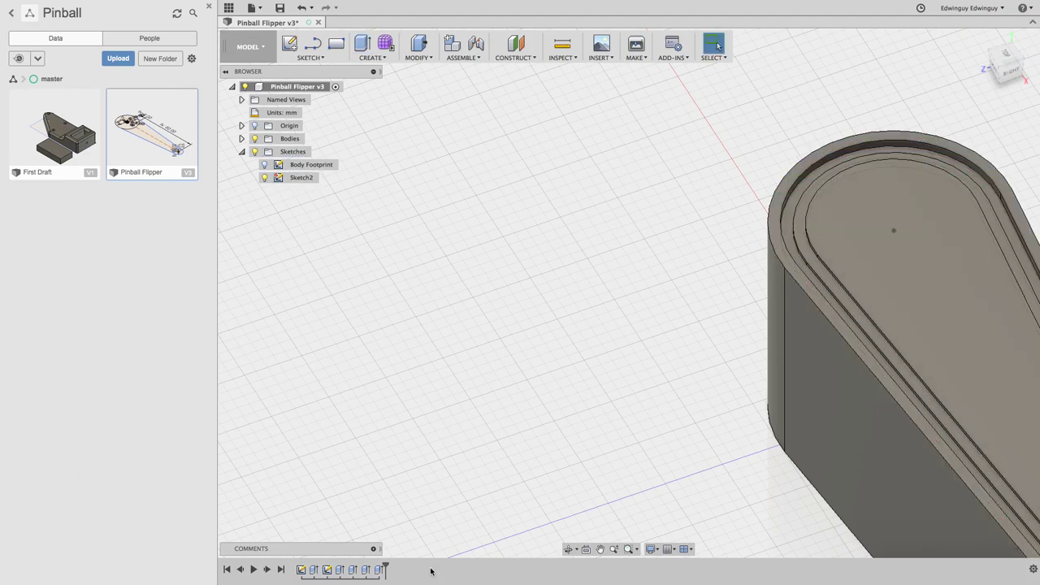
pyautogui.rightClick(380, 570)
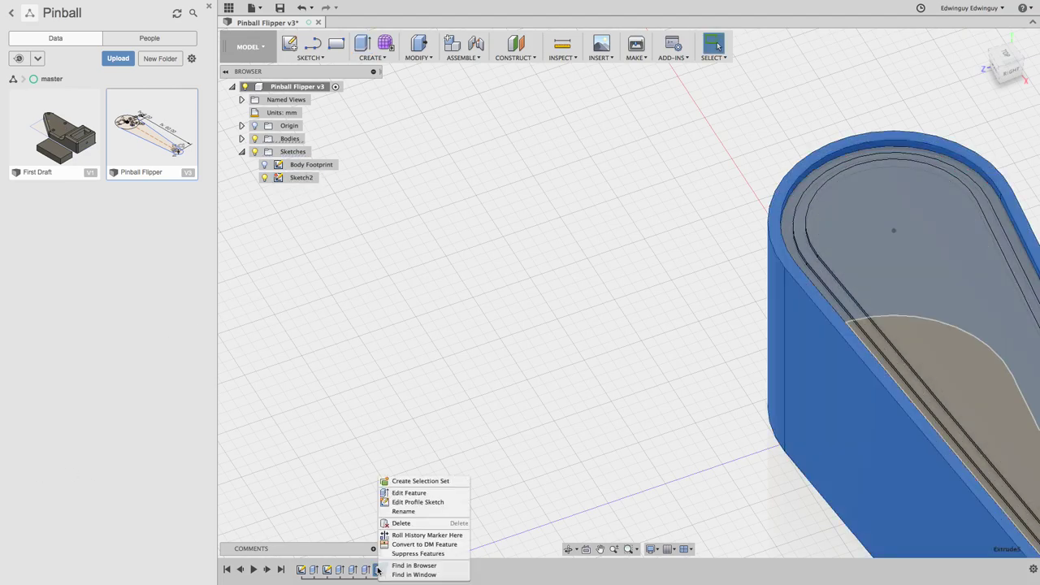
pyautogui.click(421, 494)
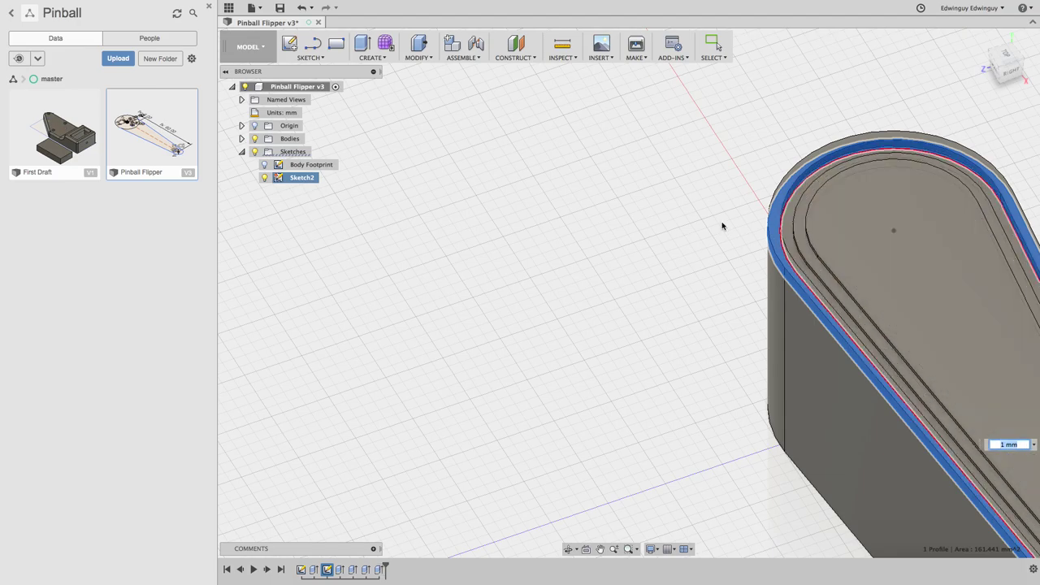
pyautogui.press('Return')
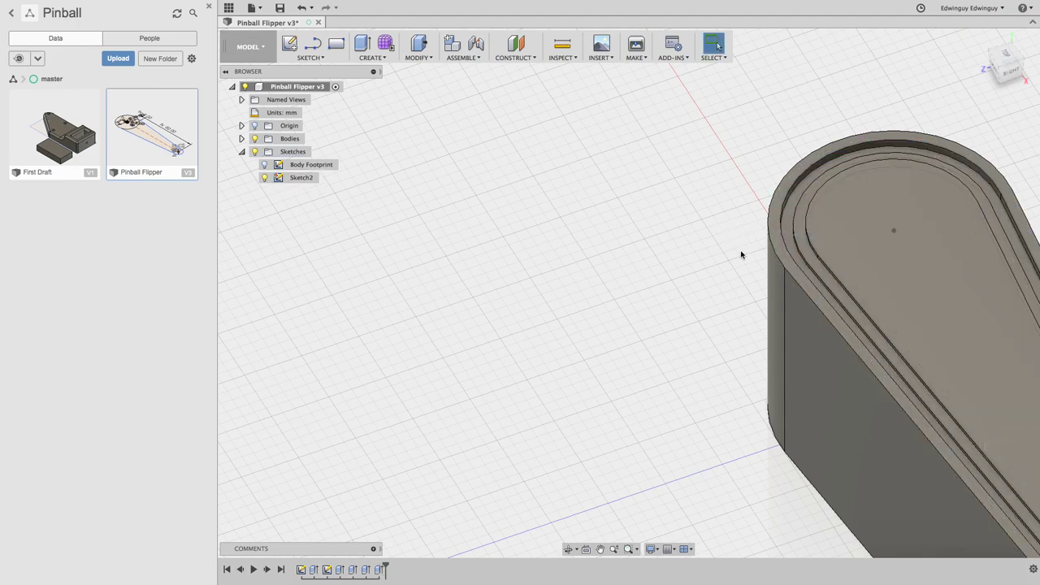
pyautogui.click(417, 42)
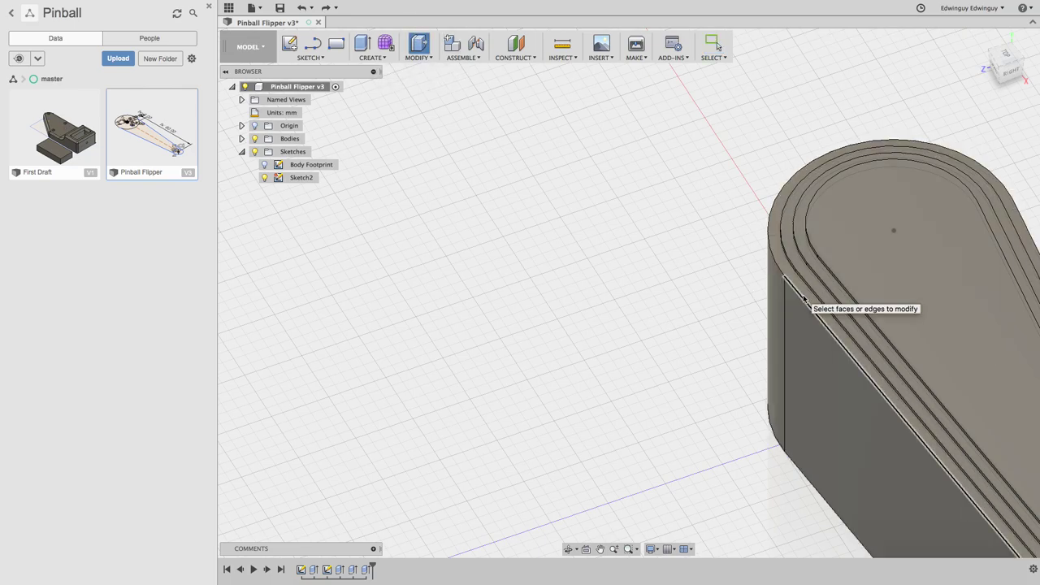
# Pick the outer rim profile, glance at the Modify menu, then cancel the pending operation
pyautogui.click(806, 297)
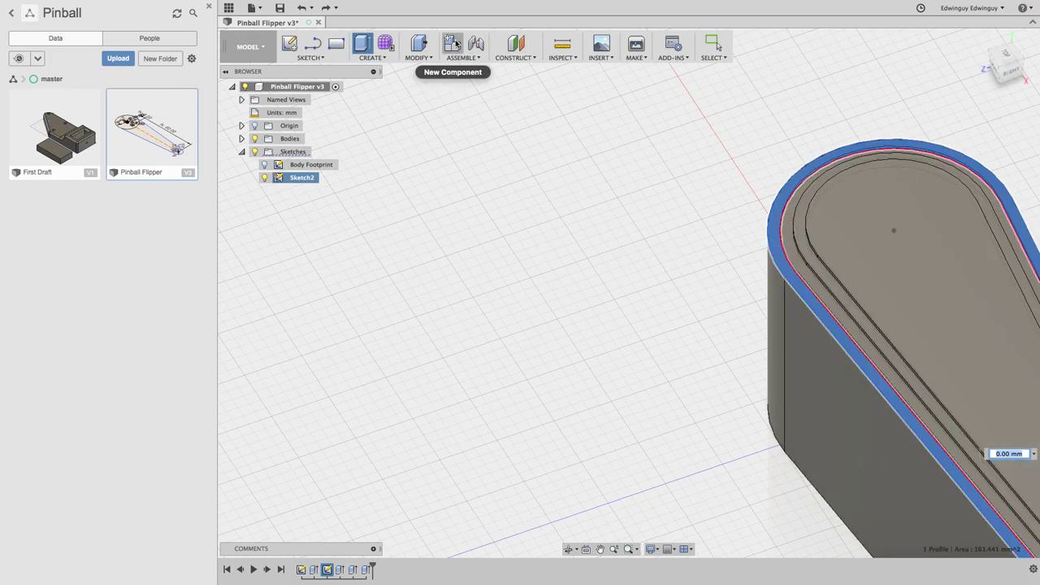
pyautogui.click(414, 58)
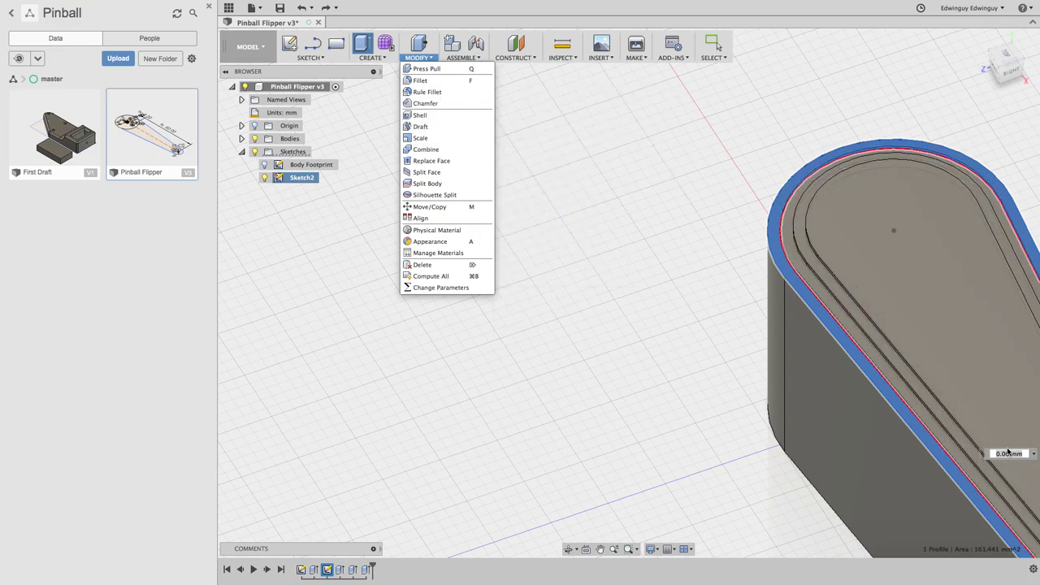
pyautogui.click(731, 293)
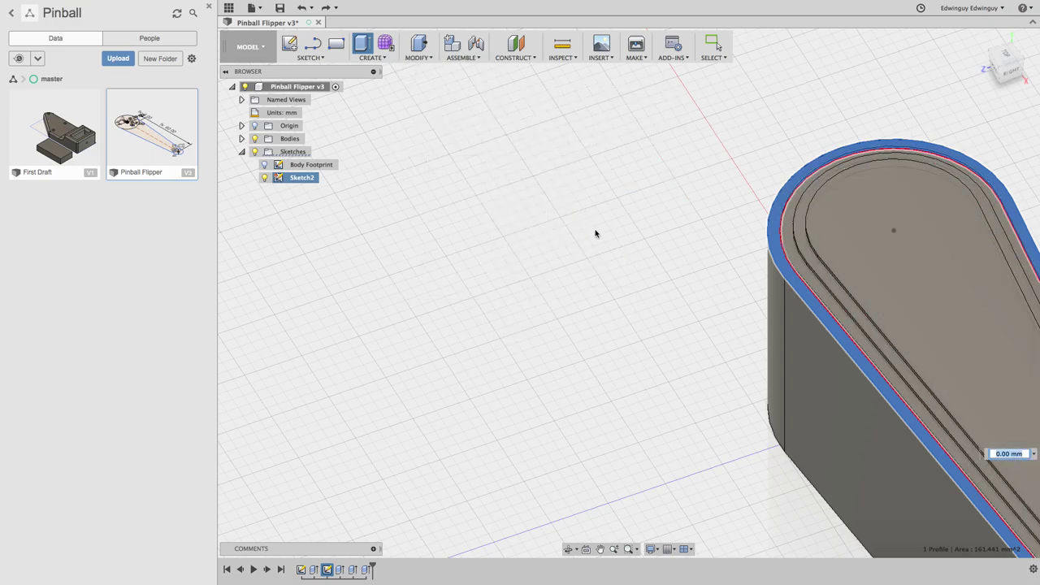
pyautogui.press('Escape')
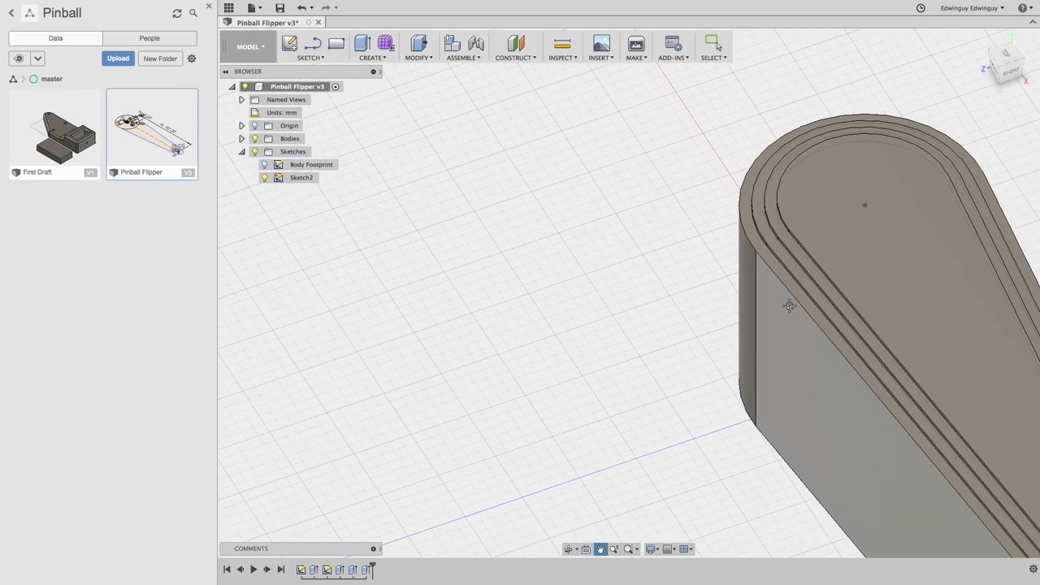
# Pan and zoom the flipper into the middle of the view and leave full-screen mode
pyautogui.moveTo(819, 336); pyautogui.dragTo(406, 204, button='middle')
pyautogui.scroll(-2, 372, 177)
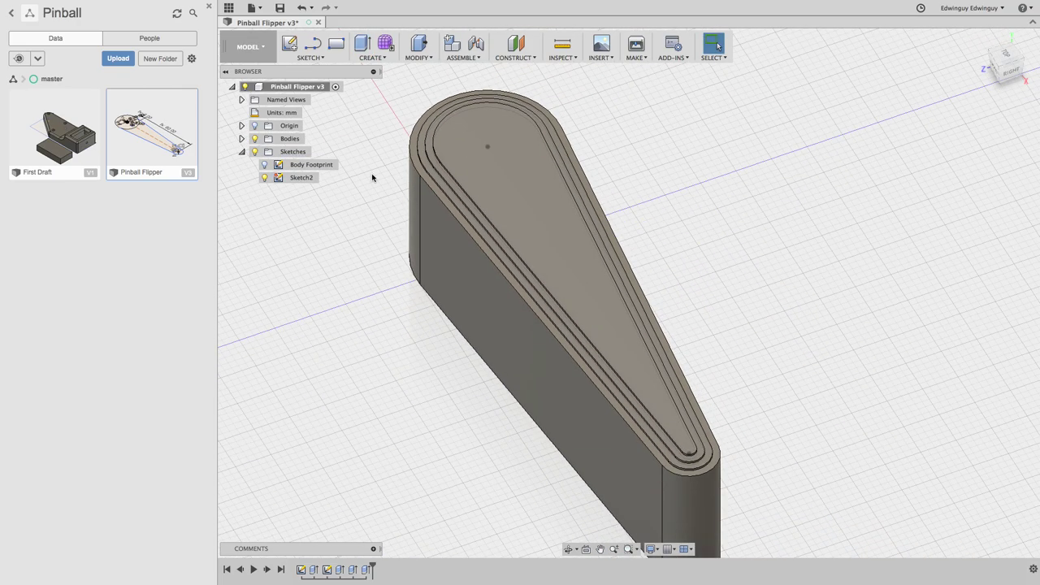
pyautogui.click(28, 16)
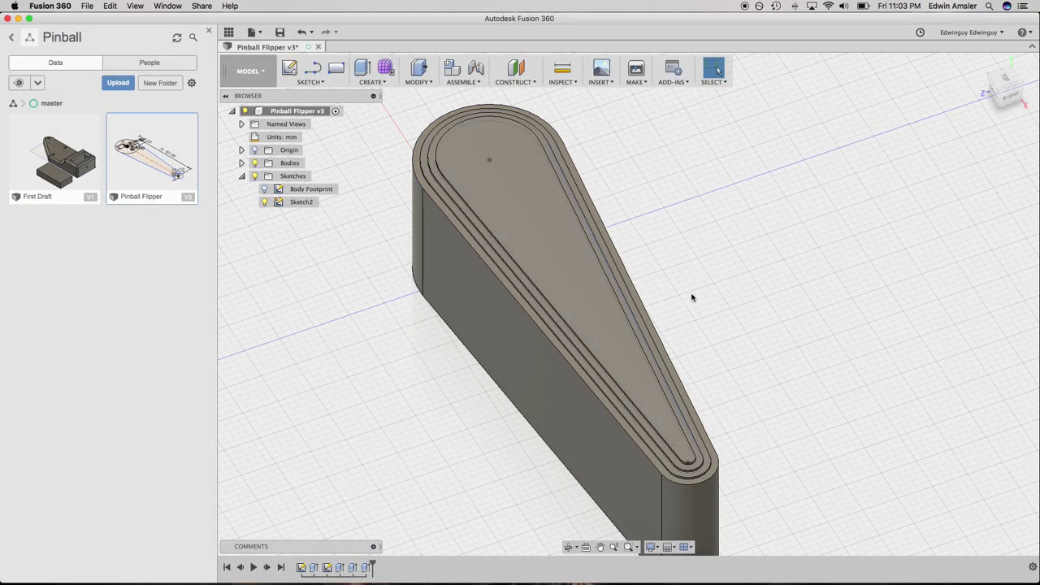
# Press-pull the outer ring of the top face down 5 mm as a cut
pyautogui.click(418, 68)
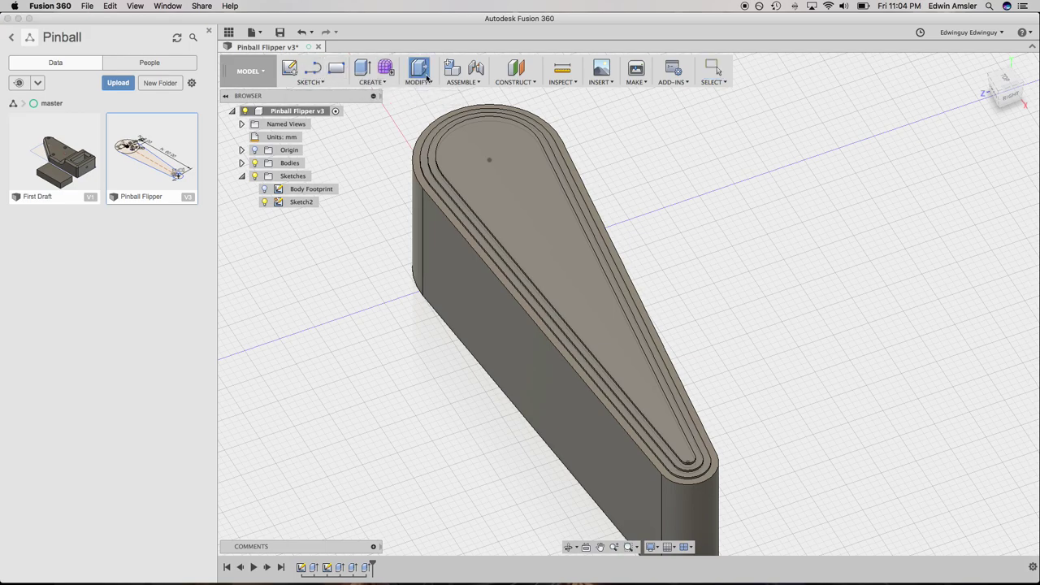
pyautogui.click(429, 184)
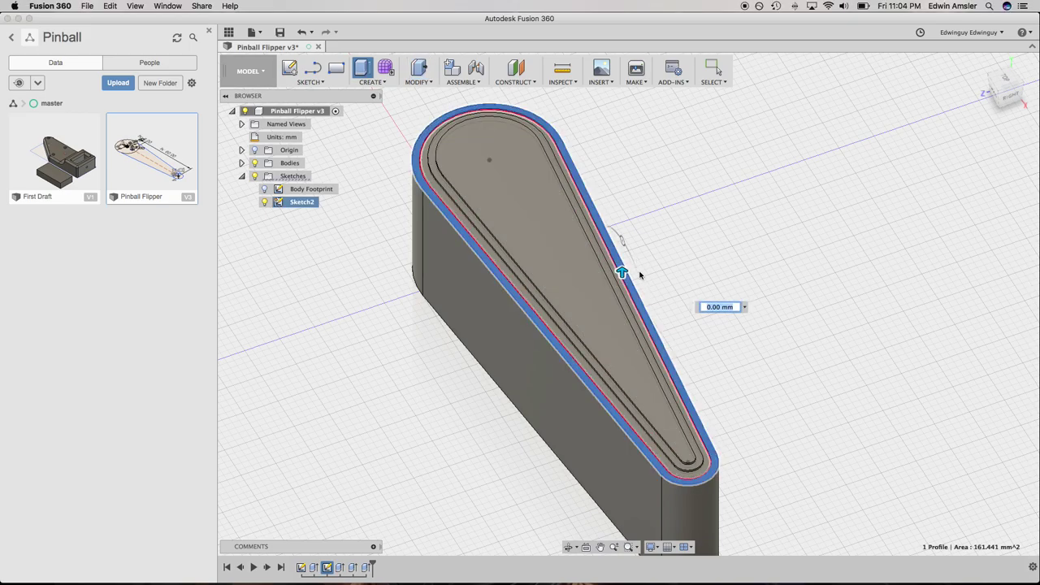
pyautogui.moveTo(622, 272); pyautogui.dragTo(621, 313)
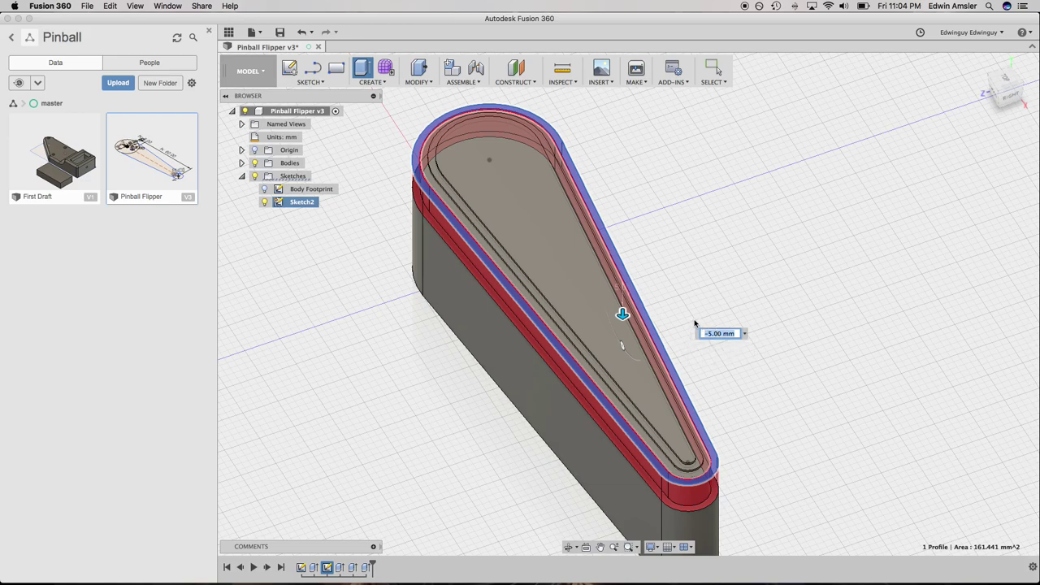
pyautogui.press('Return')
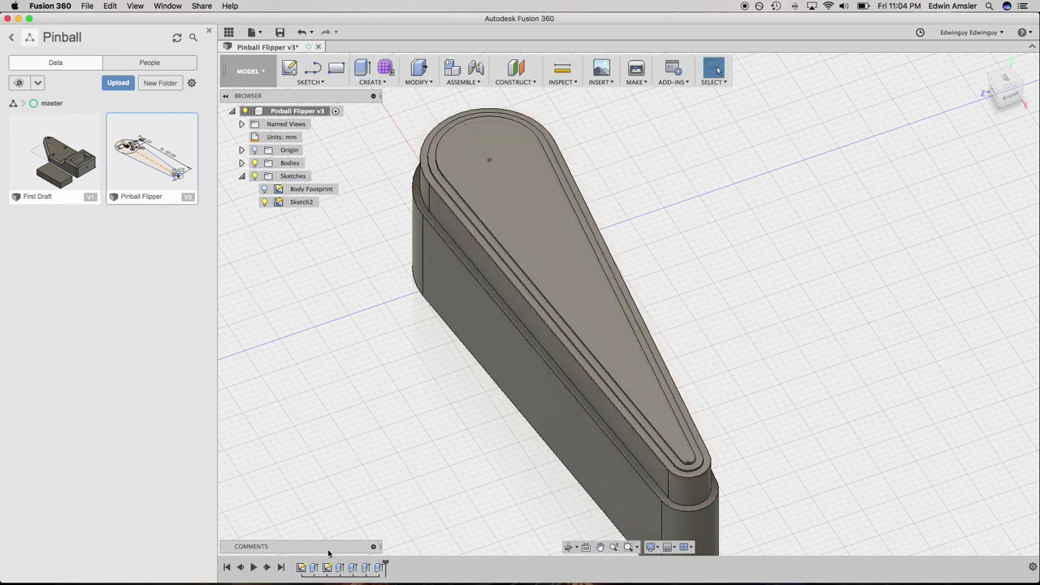
# Reopen the new Extrude5 cut from the timeline for editing
pyautogui.rightClick(378, 567)
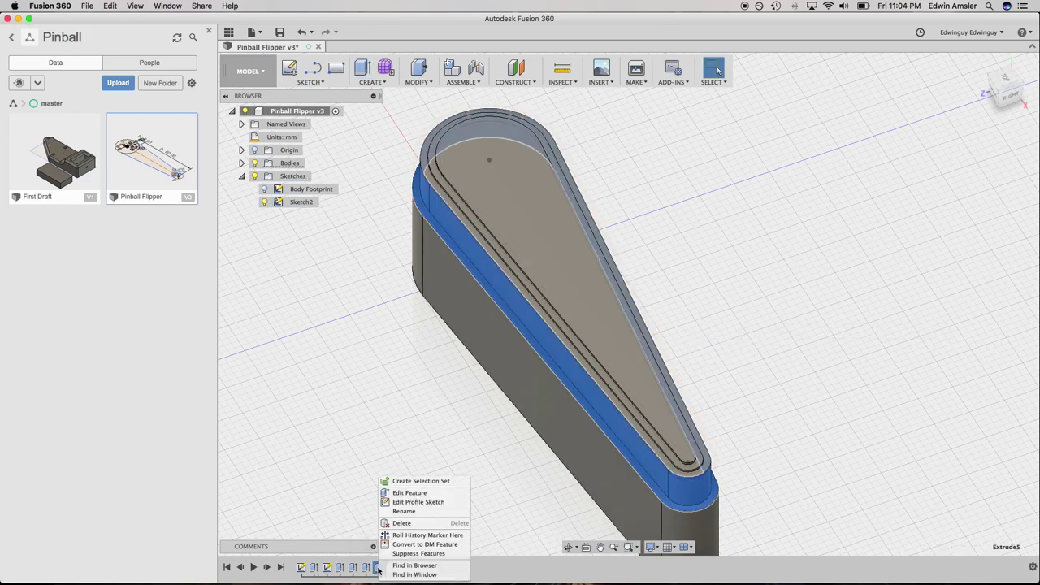
pyautogui.click(410, 493)
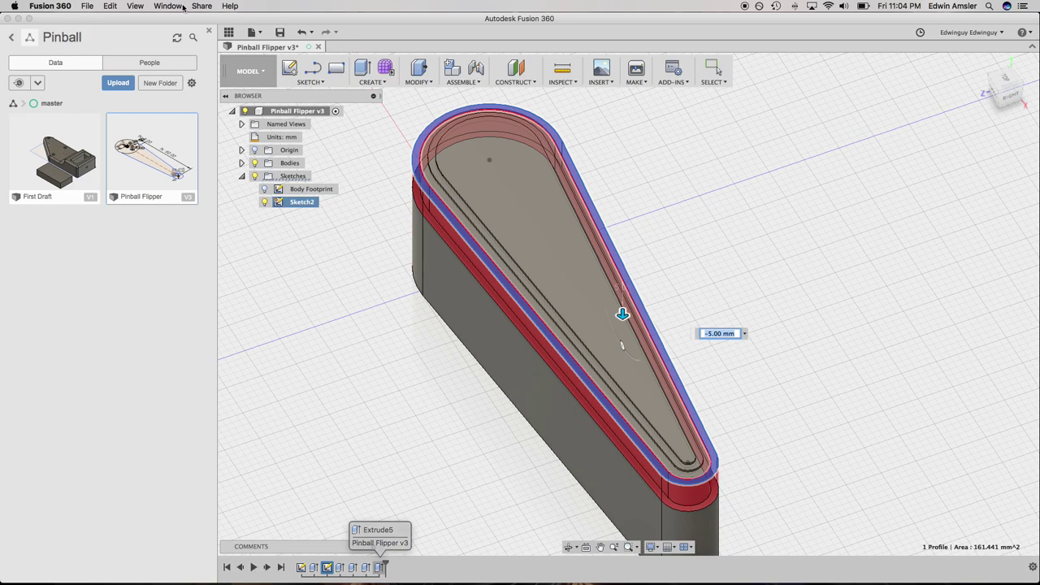
pyautogui.click(143, 6)
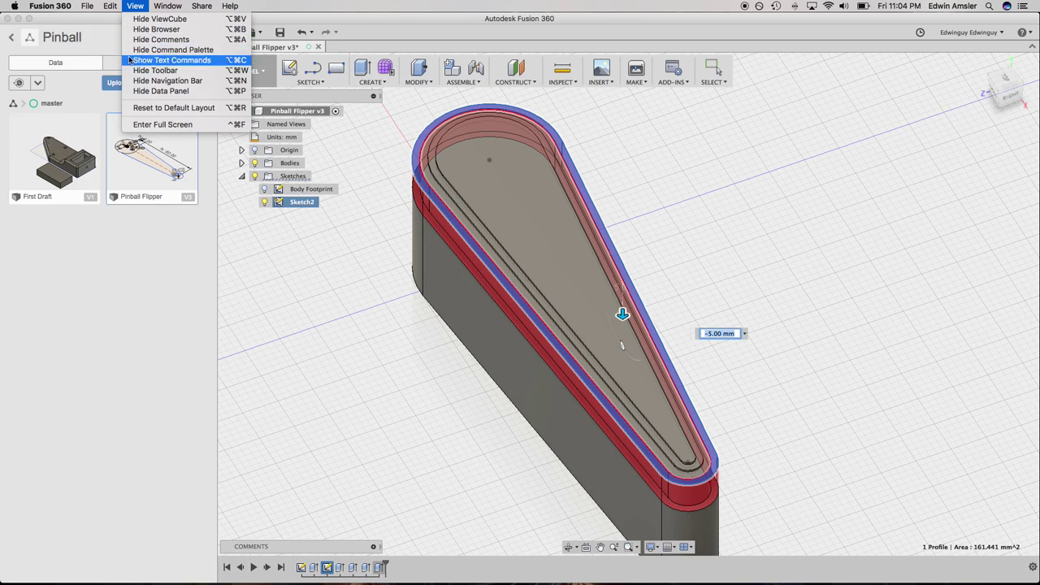
# Show Text Commands, then reset to the default layout so the cut's edit panel docks
pyautogui.click(130, 60)
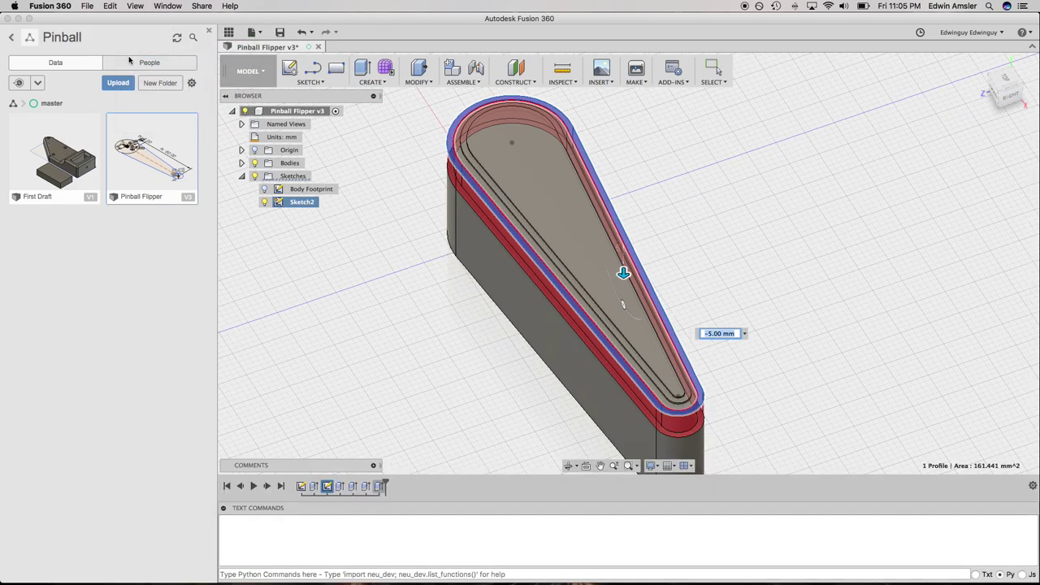
pyautogui.click(140, 8)
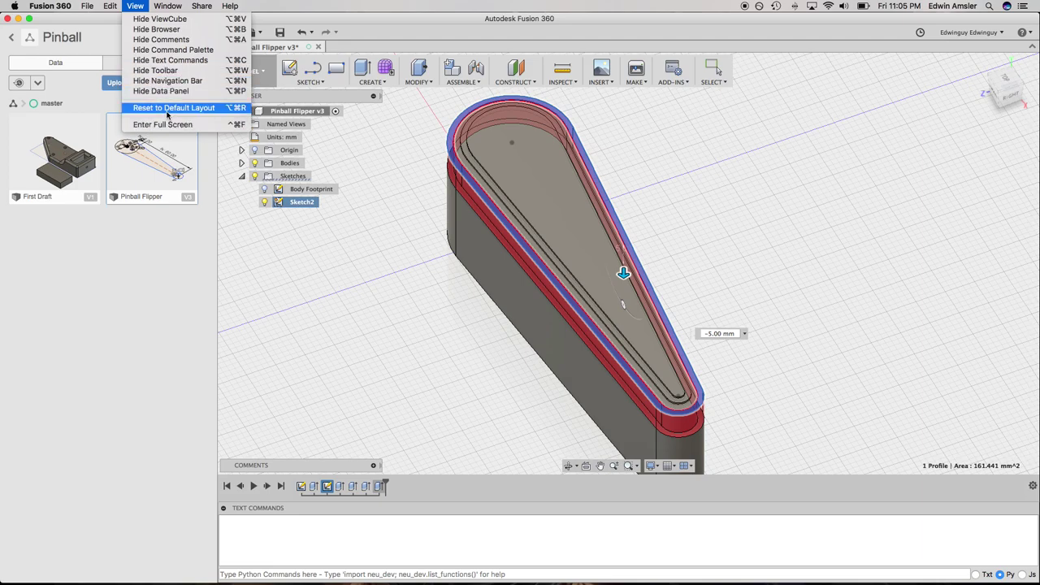
pyautogui.click(168, 110)
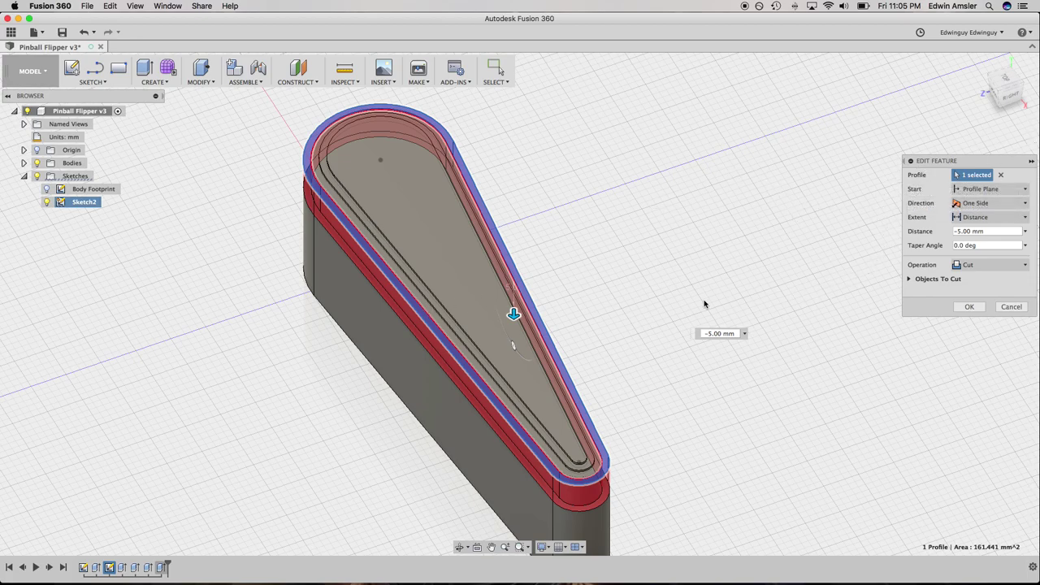
# Switch the cut direction to Two Sides, with Side 1 at -5.00 mm and Side 2 at 0.00 mm
pyautogui.click(980, 202)
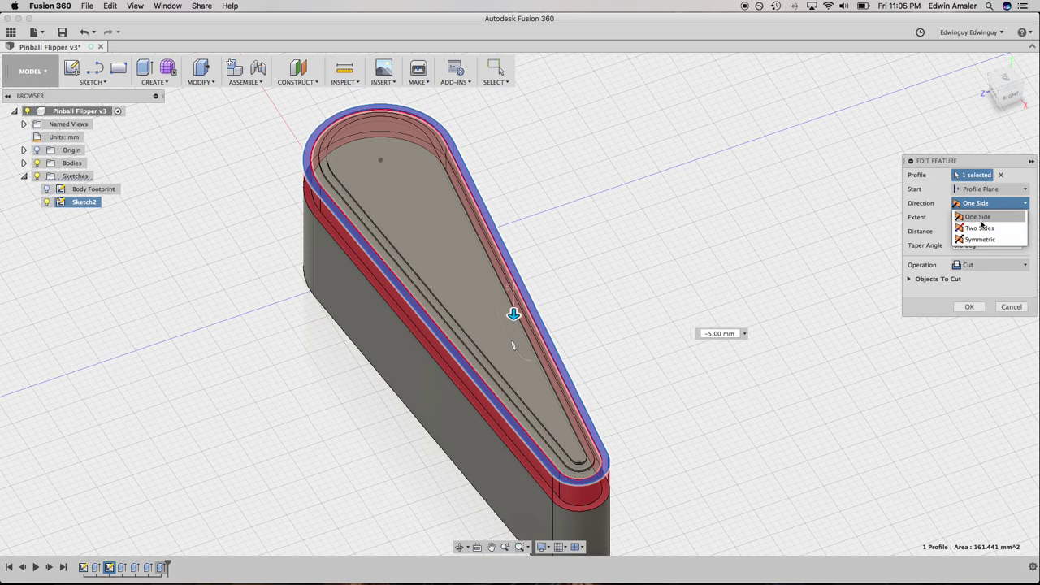
pyautogui.click(982, 228)
pyautogui.moveTo(709, 236)
pyautogui.keyDown('shift'); pyautogui.mouseDown(button='middle')
pyautogui.moveTo(636, 347)
pyautogui.moveTo(739, 327)
pyautogui.mouseUp(button='middle'); pyautogui.keyUp('shift')
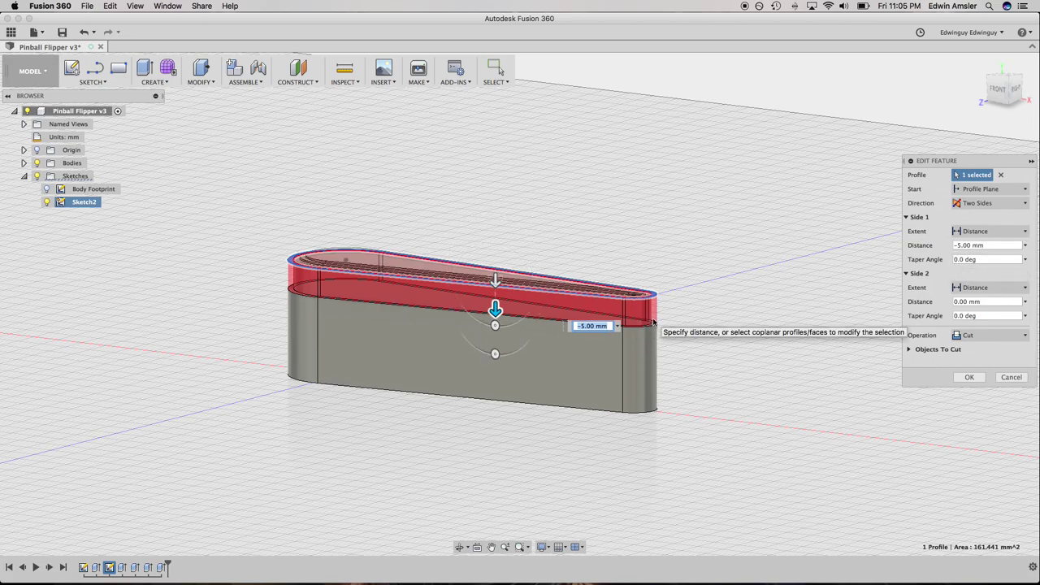
# Experiment with a Side 1 distance expression built from height_body and a 6 mm offset
pyautogui.write('bo')
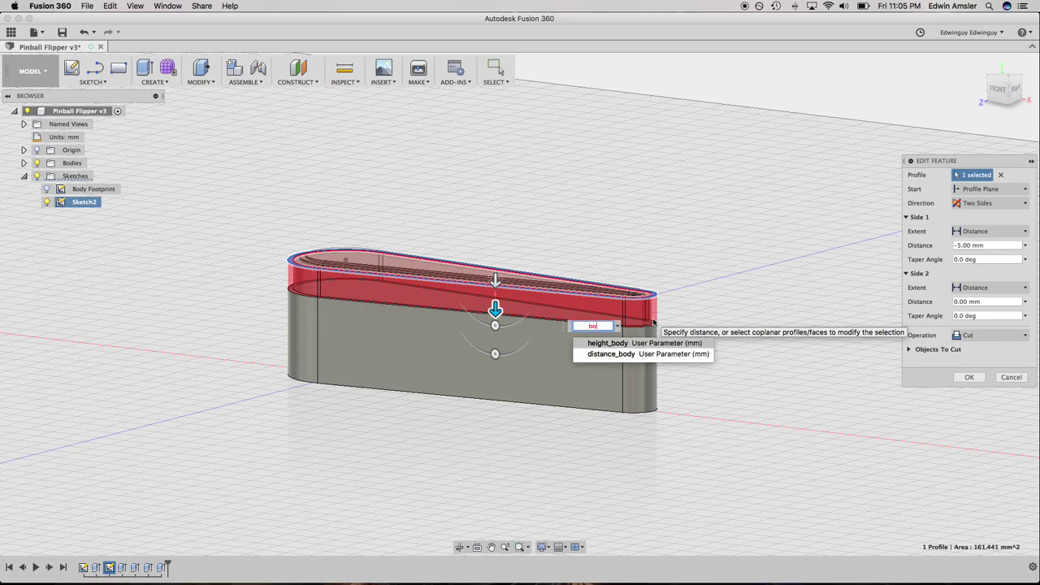
pyautogui.press('Down')
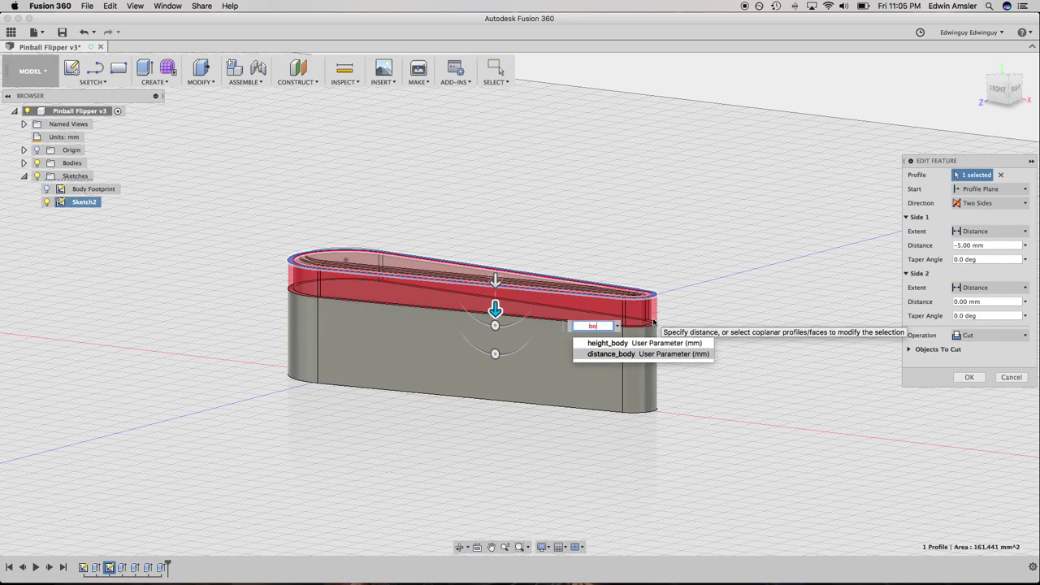
pyautogui.press('Up')
pyautogui.press('Return')
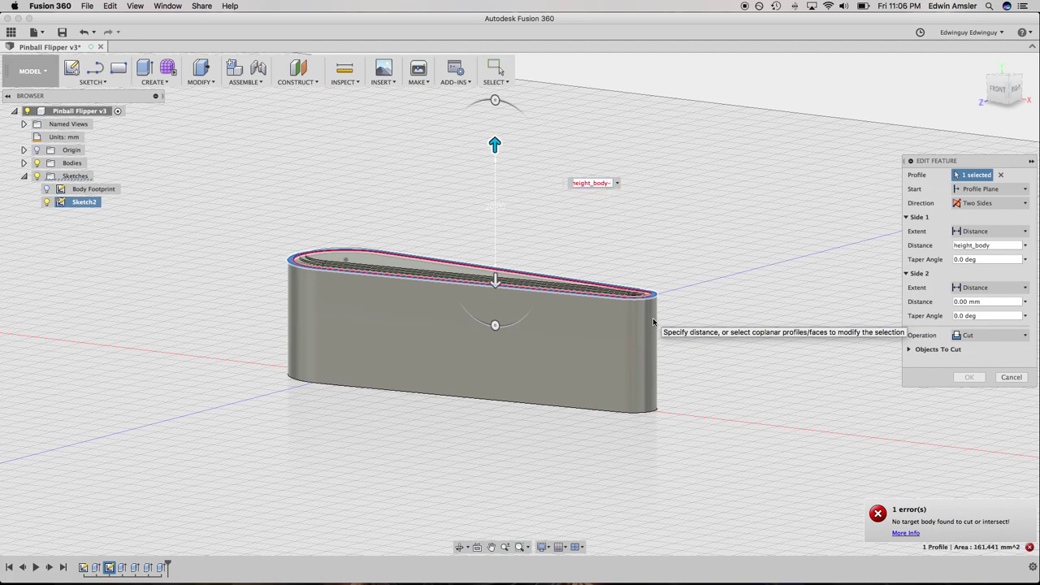
pyautogui.press('Down')
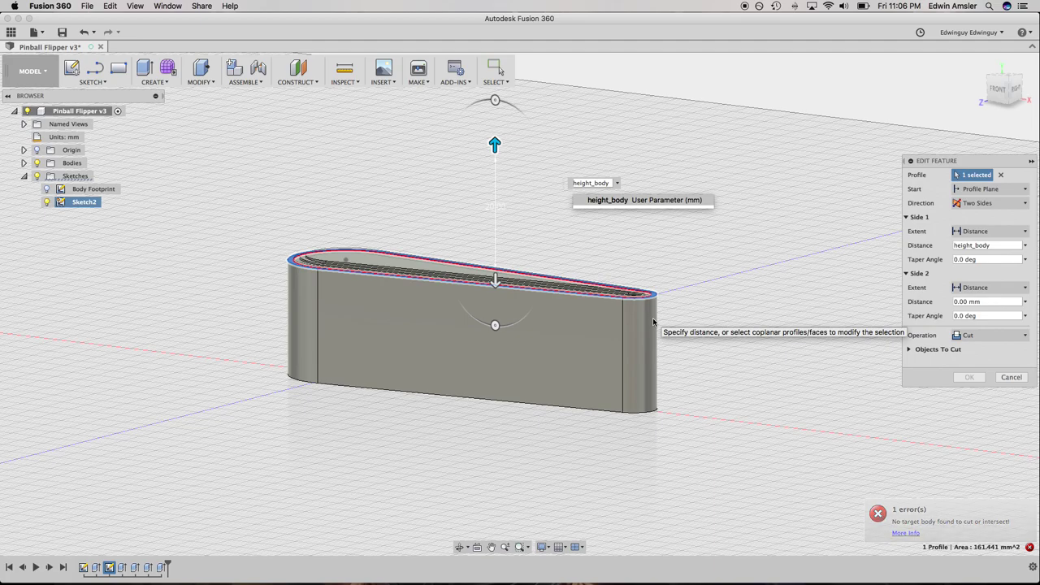
pyautogui.write('-6')
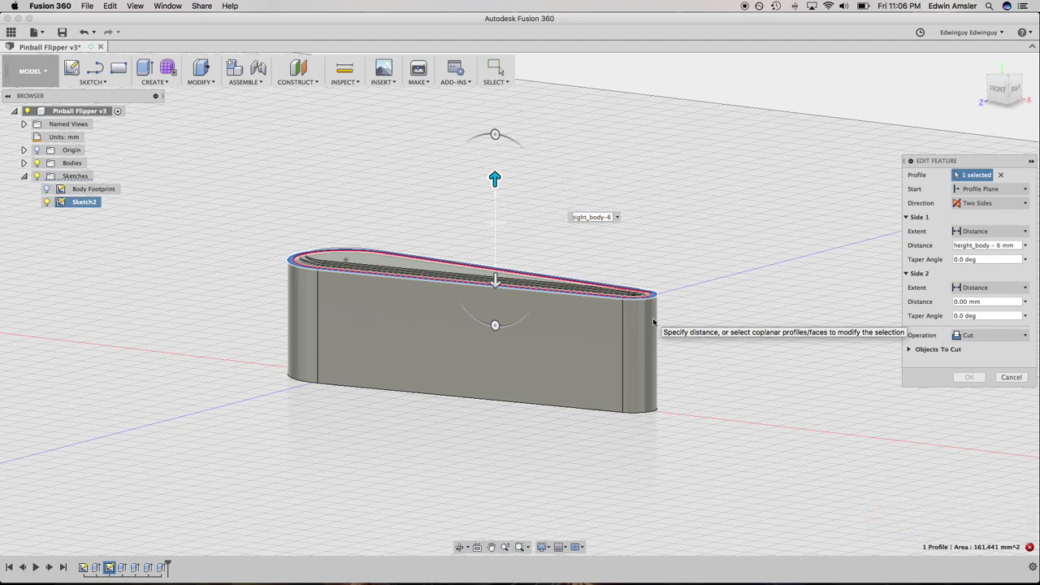
pyautogui.press('Home')
pyautogui.write('-')
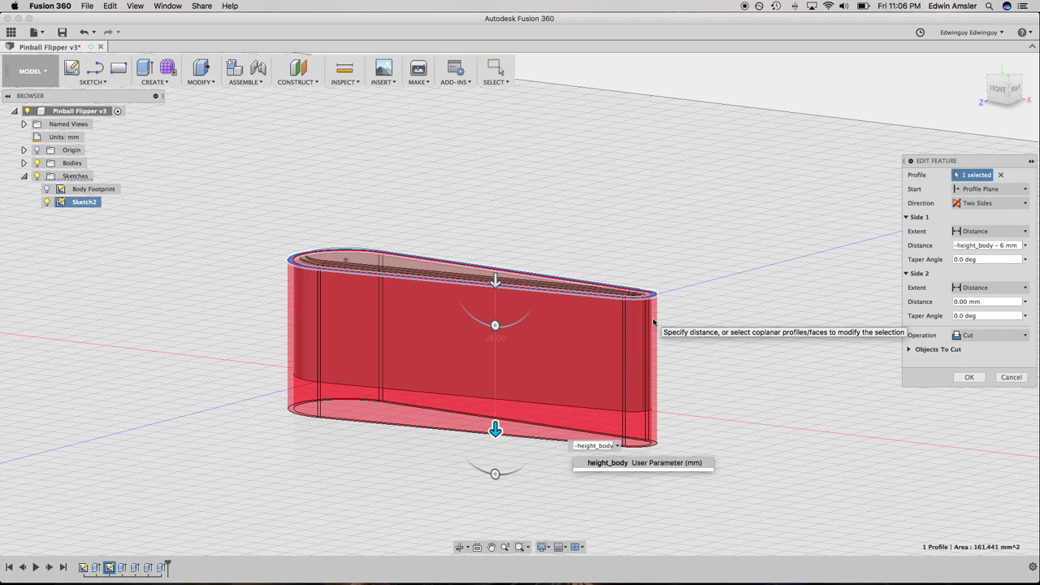
pyautogui.write('-6')
pyautogui.press('BackSpace')
pyautogui.press('BackSpace')
pyautogui.press('BackSpace')
pyautogui.press('BackSpace')
pyautogui.press('BackSpace')
pyautogui.press('BackSpace')
pyautogui.press('BackSpace')
pyautogui.press('BackSpace')
pyautogui.press('BackSpace')
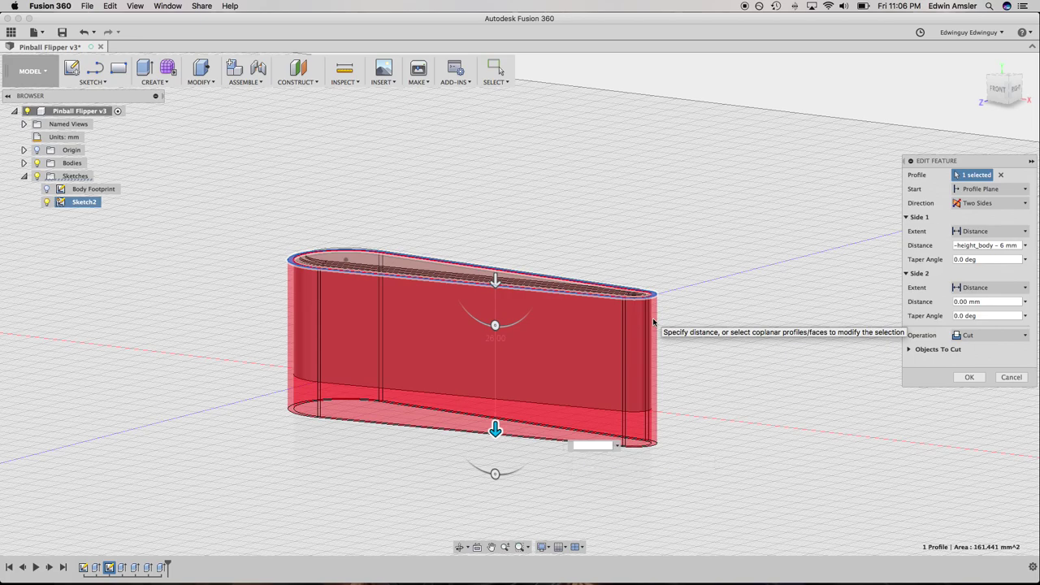
pyautogui.write('bod')
pyautogui.press('Return')
pyautogui.press('Return')
pyautogui.write('-')
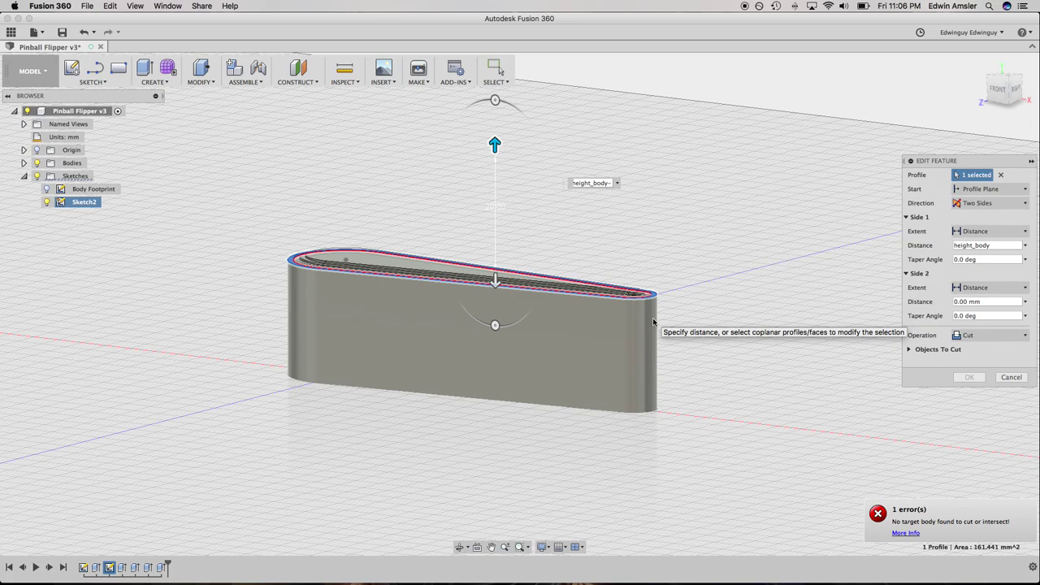
pyautogui.write('6')
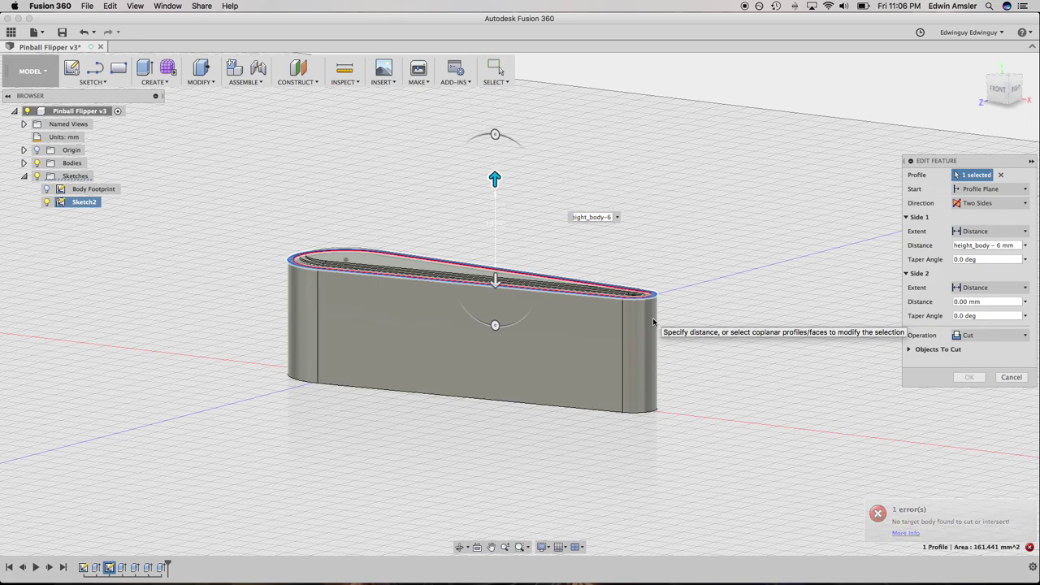
pyautogui.write('*-1')
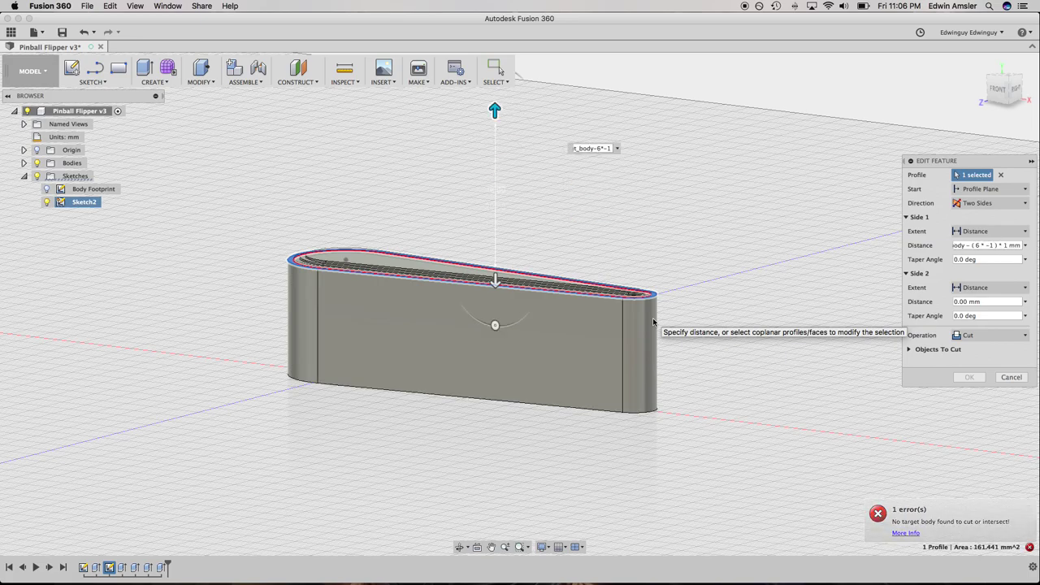
pyautogui.press('BackSpace')
pyautogui.press('BackSpace')
pyautogui.press('BackSpace')
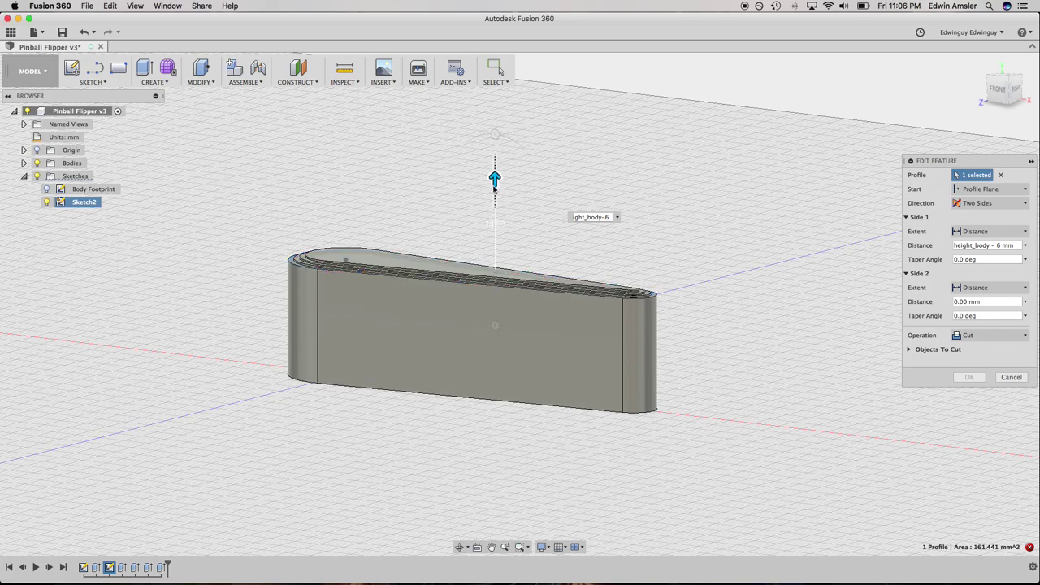
# Set the Side 1 cut depth to -height_body + 6 and apply the cut
pyautogui.moveTo(495, 178); pyautogui.dragTo(495, 361)
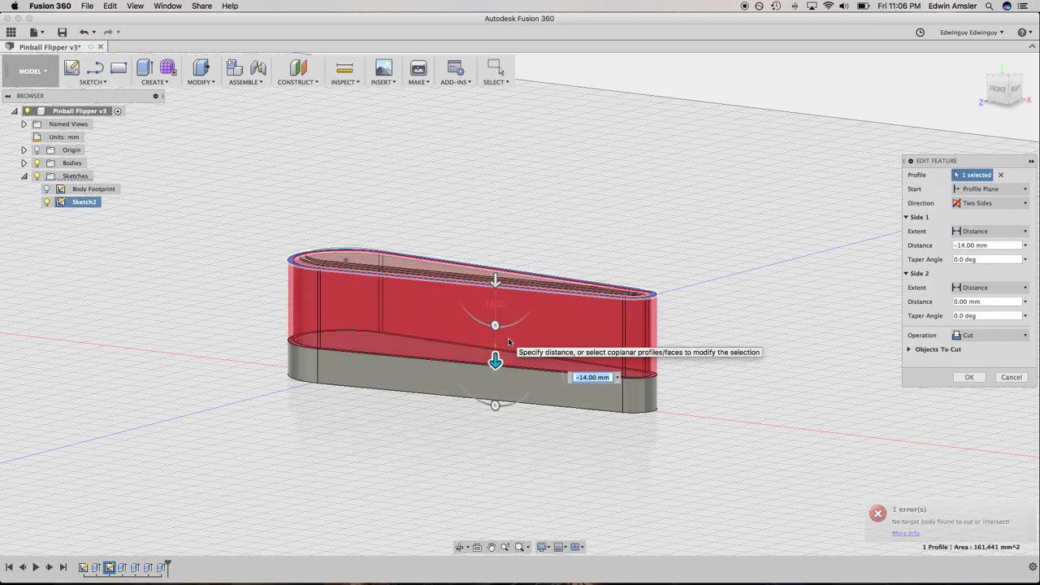
pyautogui.write('-bod')
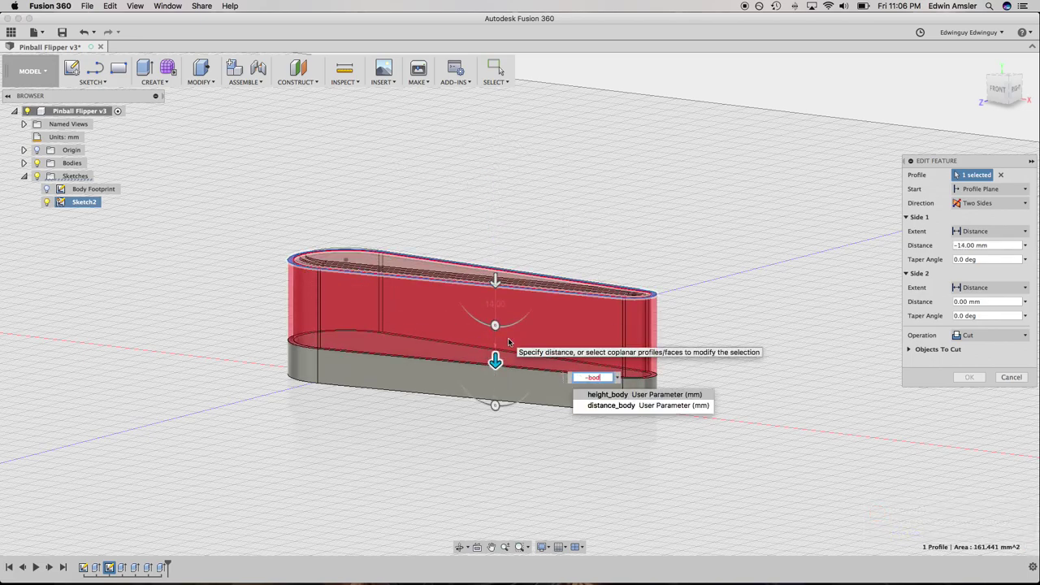
pyautogui.press('Down')
pyautogui.press('Up')
pyautogui.press('Return')
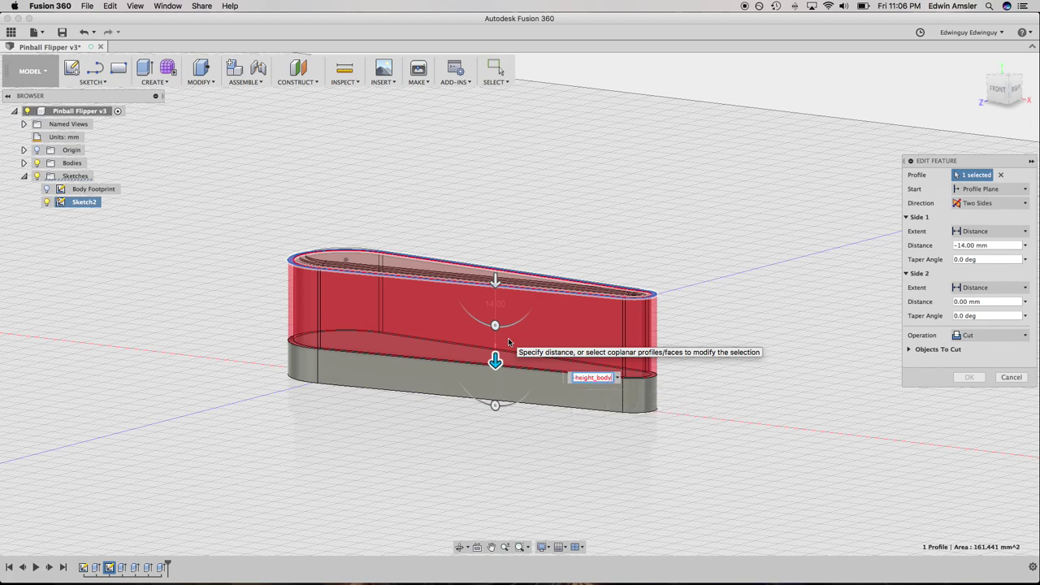
pyautogui.write('+6')
pyautogui.press('Return')
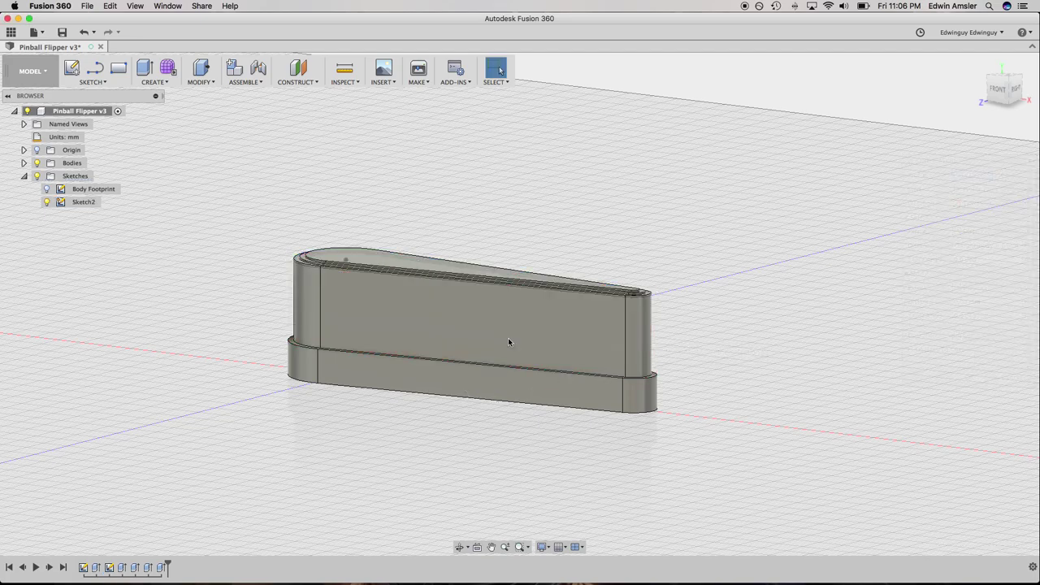
# Reopen the rim cut and set its Side 2 distance to 3.5 mm
pyautogui.rightClick(161, 567)
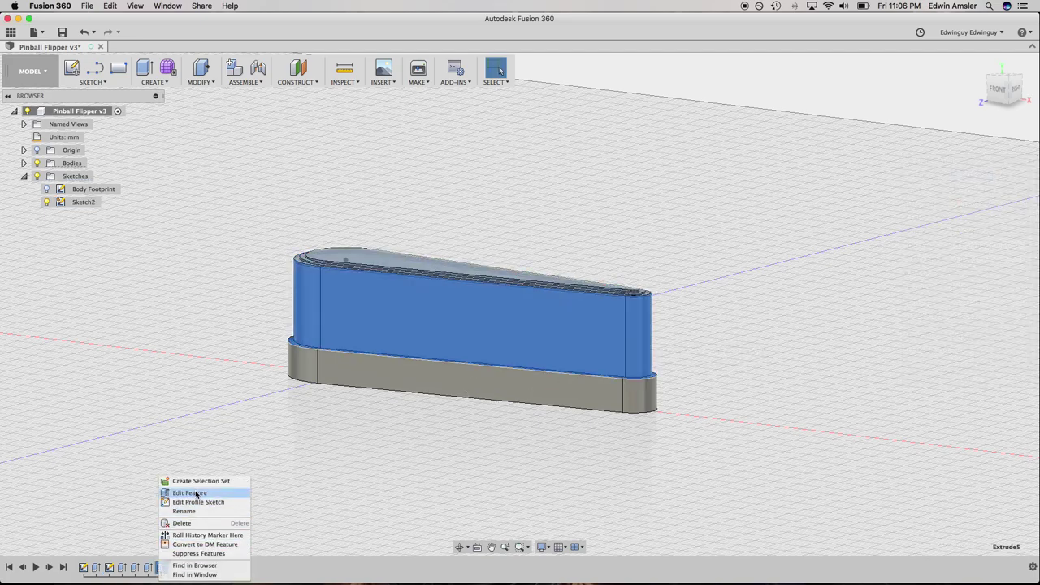
pyautogui.click(196, 493)
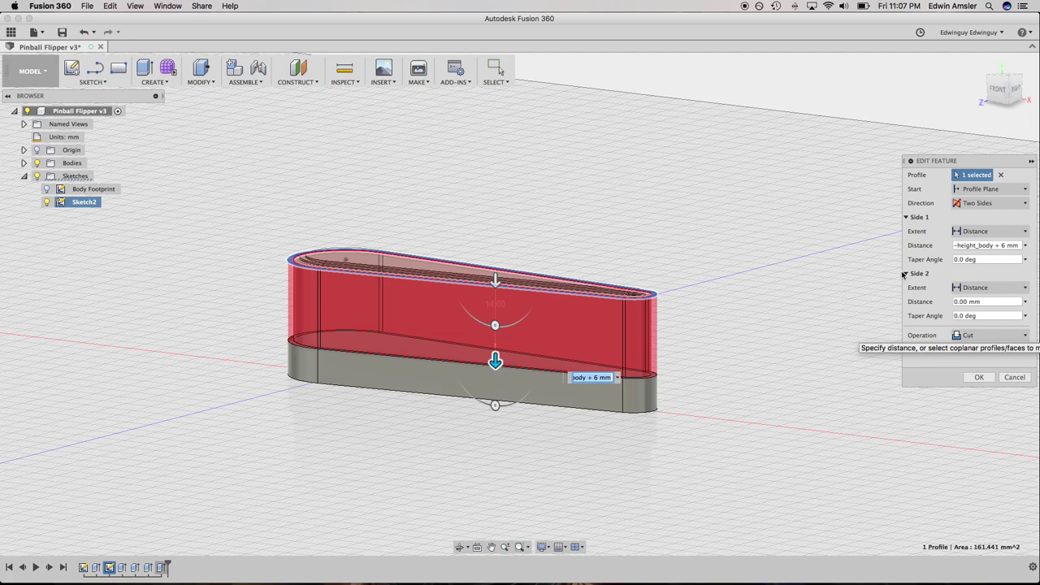
pyautogui.click(997, 301)
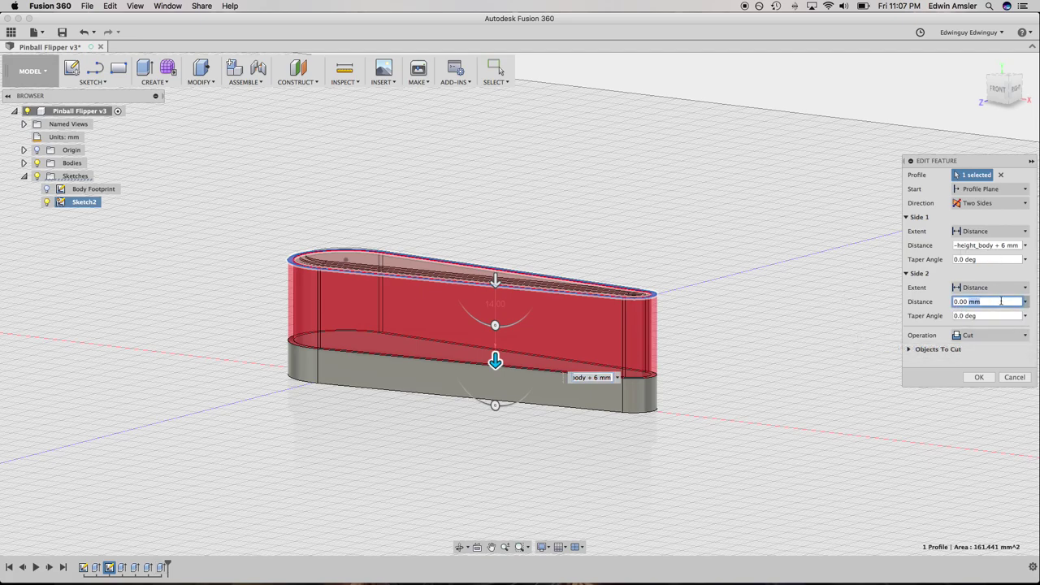
pyautogui.write('3.')
pyautogui.write('5')
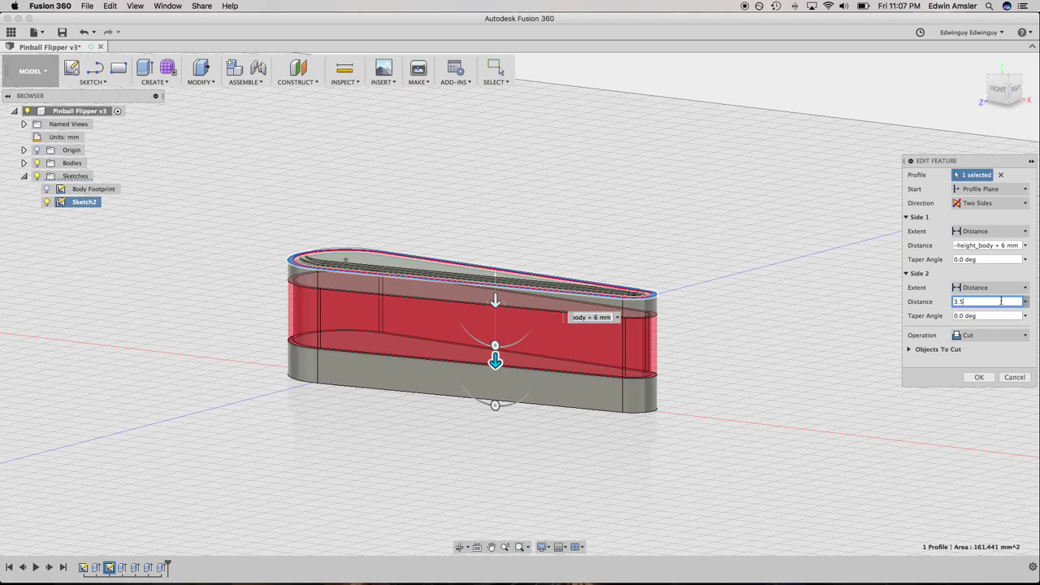
pyautogui.press('Return')
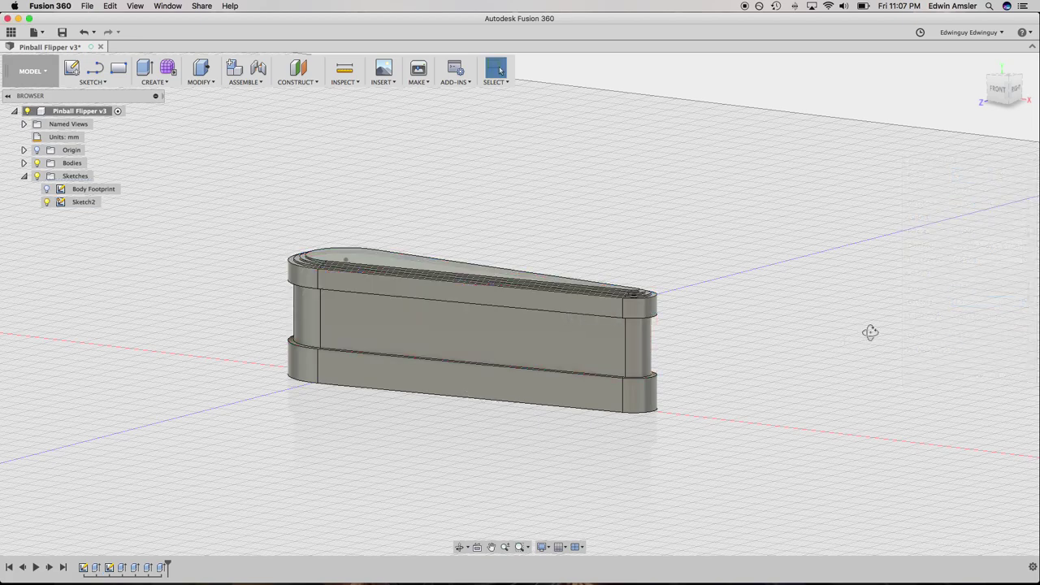
pyautogui.keyDown('shift'); pyautogui.moveTo(872, 336); pyautogui.dragTo(854, 346, button='middle'); pyautogui.keyUp('shift')
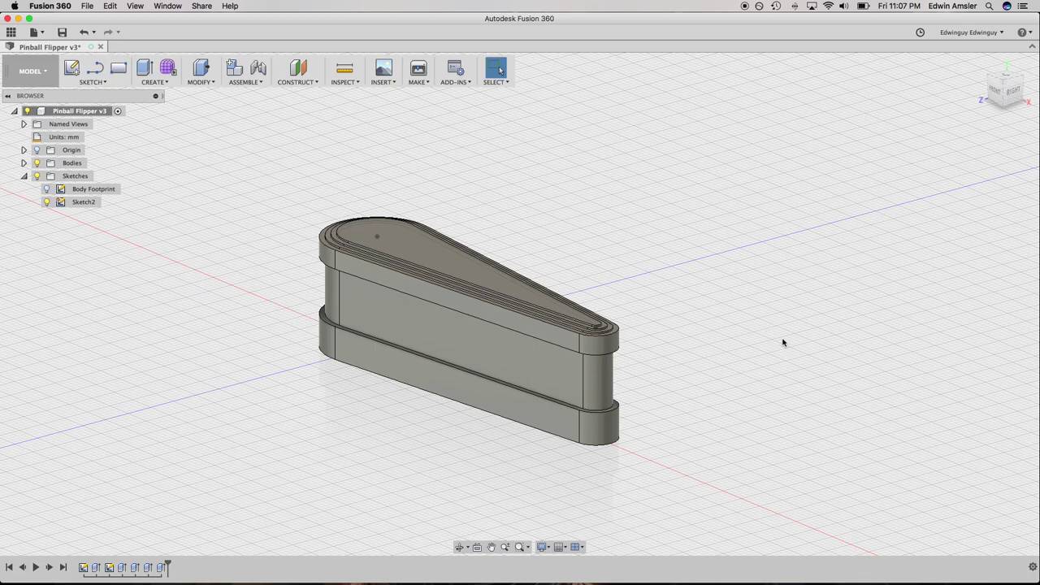
pyautogui.keyDown('shift'); pyautogui.moveTo(801, 349); pyautogui.dragTo(934, 349, button='middle'); pyautogui.keyUp('shift')
pyautogui.moveTo(604, 298)
pyautogui.keyDown('shift'); pyautogui.mouseDown(button='middle')
pyautogui.moveTo(720, 267)
pyautogui.moveTo(756, 388)
pyautogui.moveTo(780, 316)
pyautogui.moveTo(755, 257)
pyautogui.moveTo(619, 407)
pyautogui.moveTo(610, 455)
pyautogui.mouseUp(button='middle'); pyautogui.keyUp('shift')
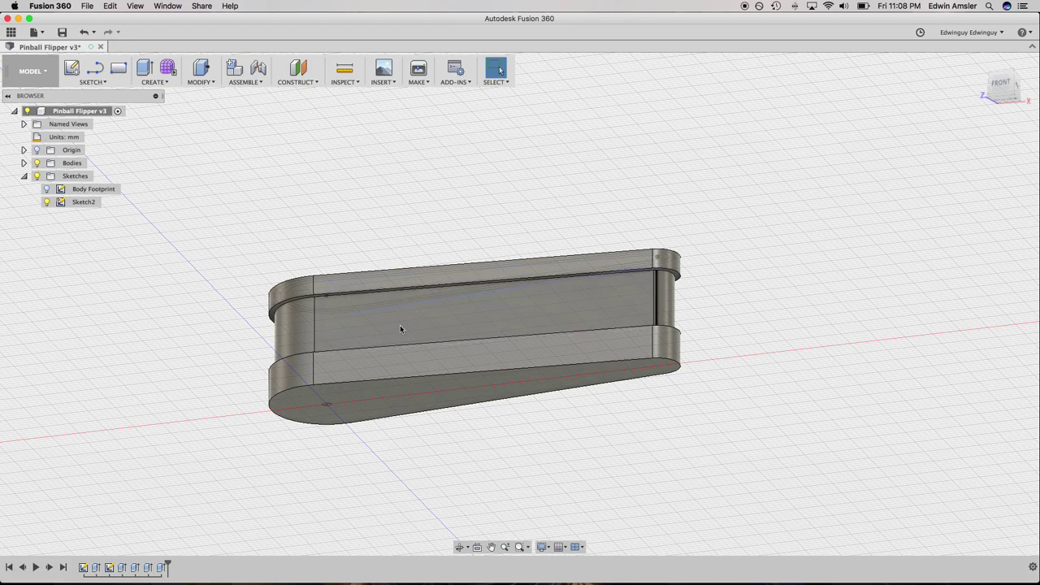
pyautogui.press('o')
pyautogui.click(391, 401)
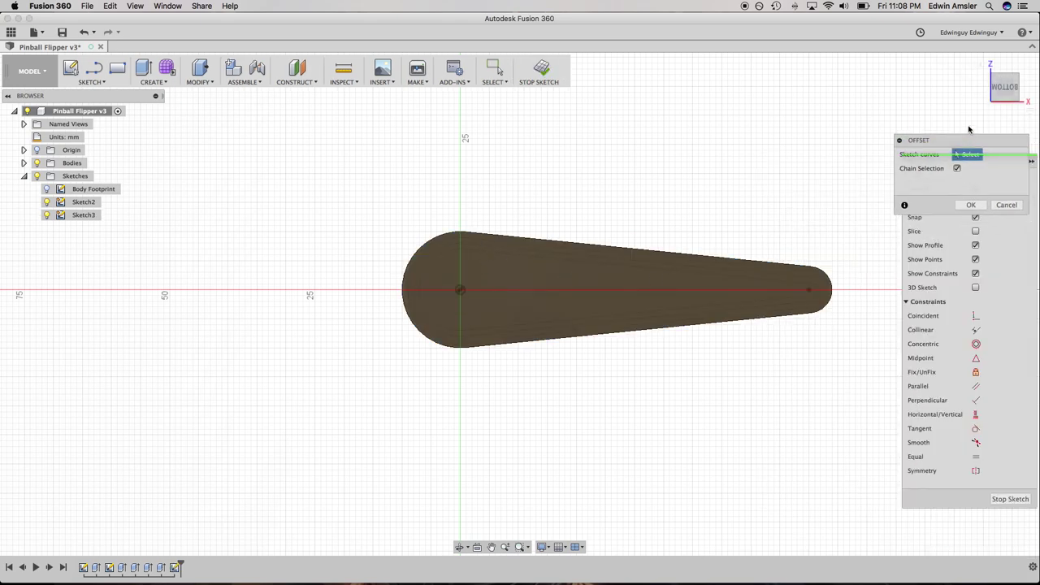
# Offset the flipper outline by 1 mm in the bottom-face sketch
pyautogui.moveTo(958, 99); pyautogui.dragTo(988, 157)
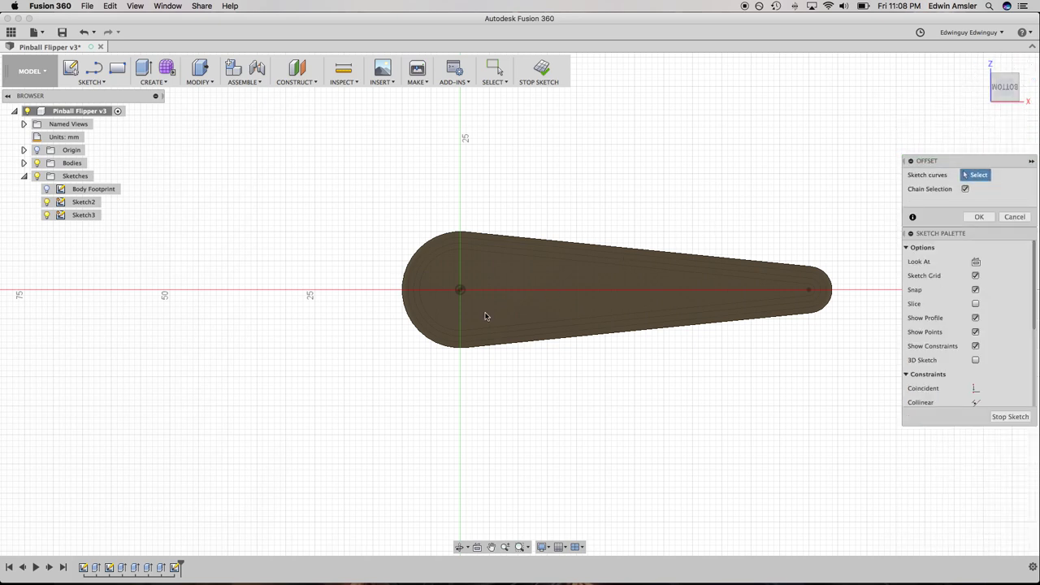
pyautogui.scroll(-2, 504, 240)
pyautogui.scroll(3, 504, 240)
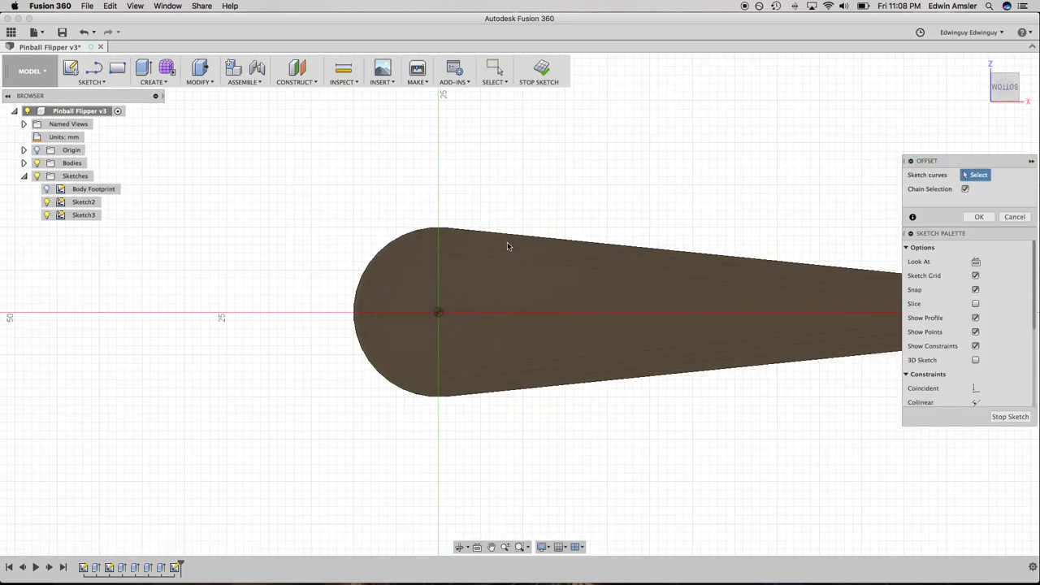
pyautogui.scroll(2, 508, 236)
pyautogui.click(512, 234)
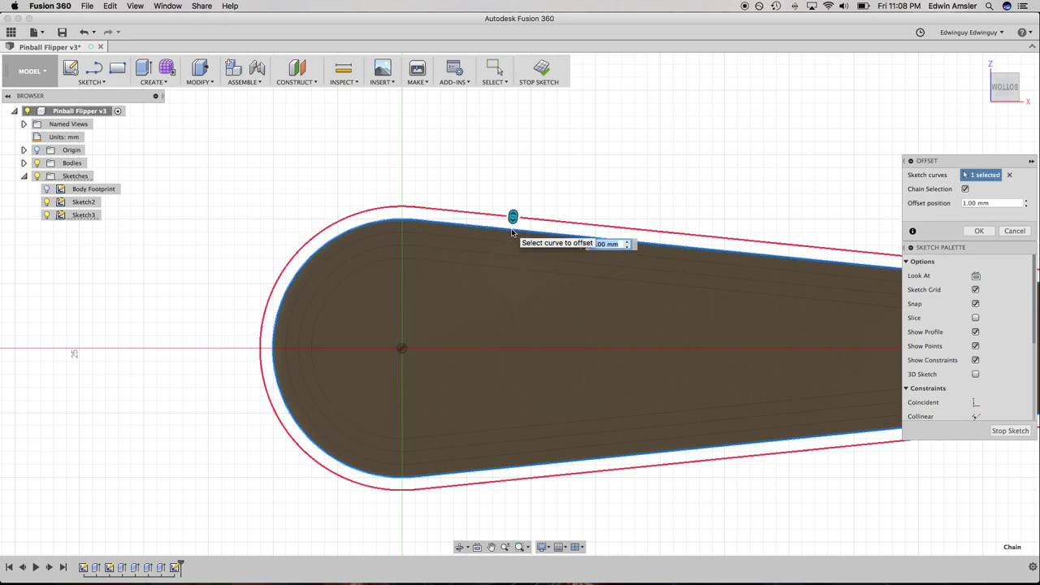
pyautogui.press('Return')
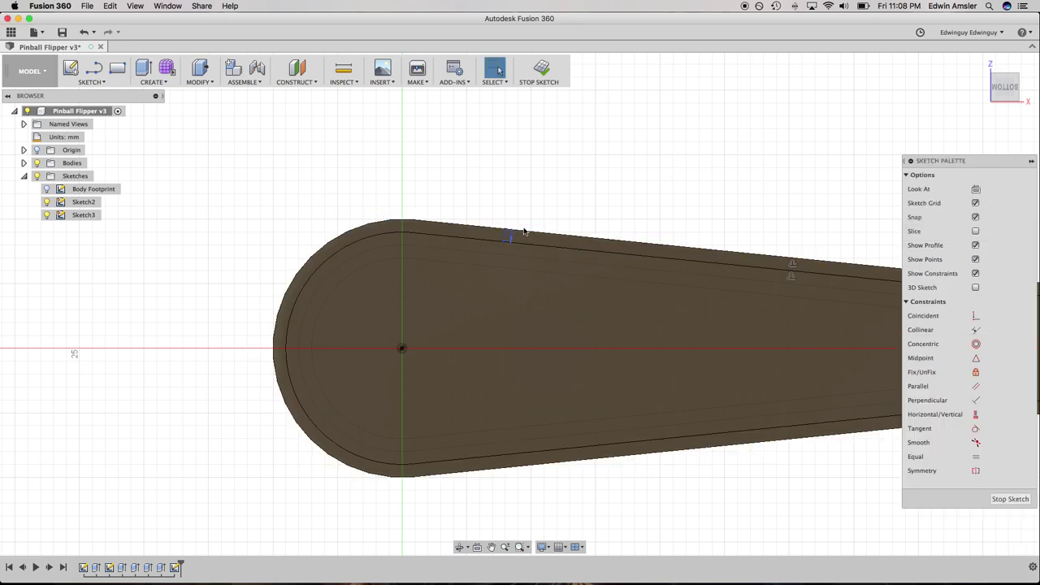
pyautogui.doubleClick(85, 201)
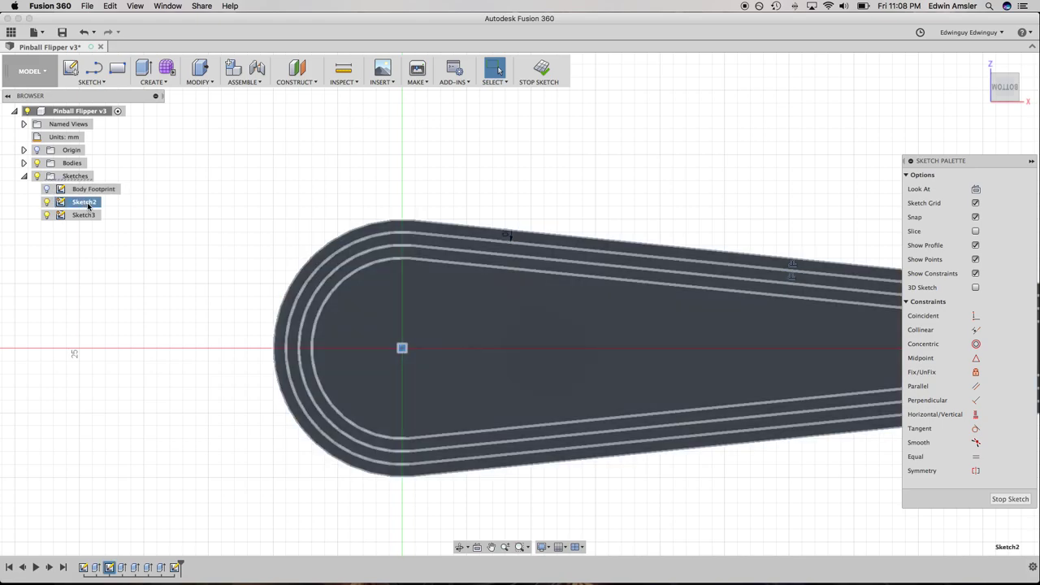
# Rename Sketch2 to 'Top Detail' and Sketch3 to 'Negative Space'
pyautogui.write('Top Detail')
pyautogui.press('Return')
pyautogui.doubleClick(85, 216)
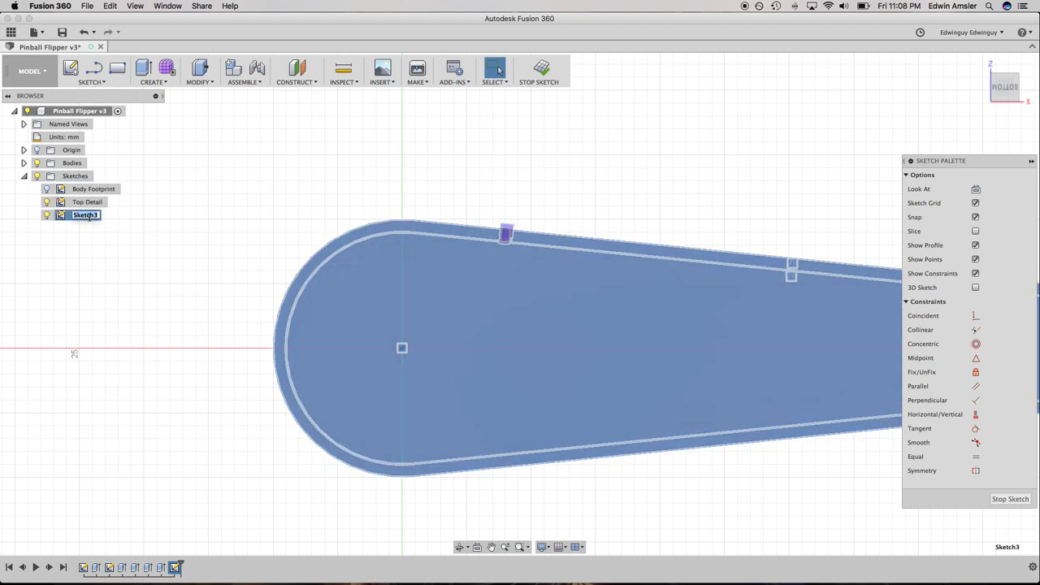
pyautogui.write('Negative SPa')
pyautogui.press('BackSpace')
pyautogui.press('BackSpace')
pyautogui.write('pace')
pyautogui.press('Return')
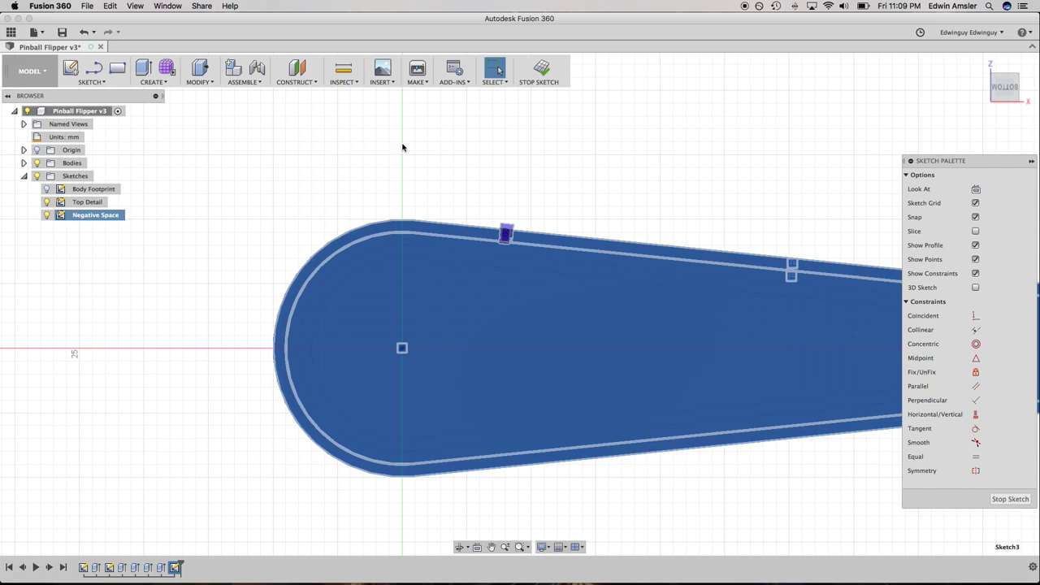
# Delete the Negative Space sketch
pyautogui.doubleClick(112, 216)
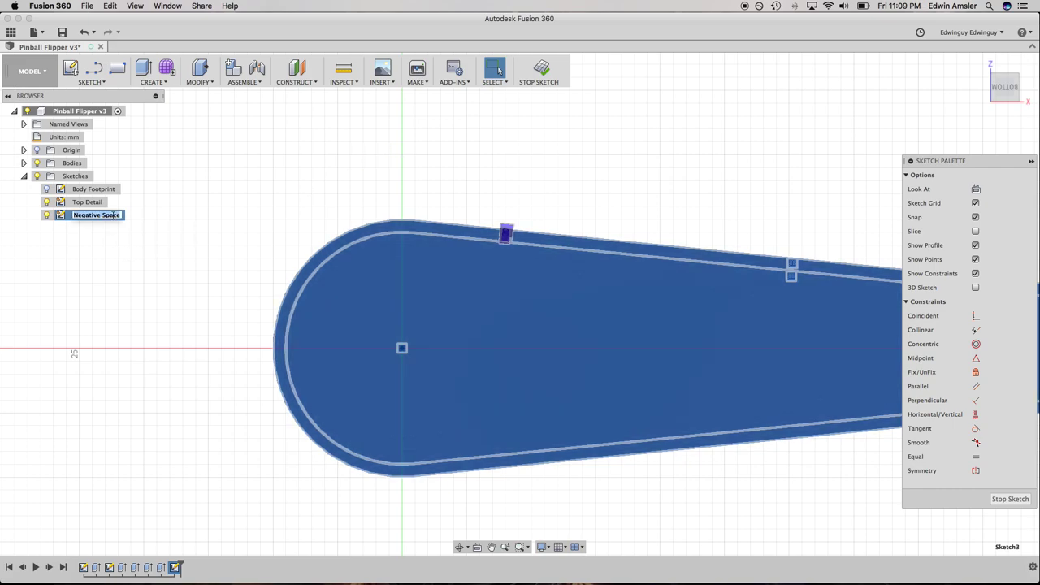
pyautogui.rightClick(70, 218)
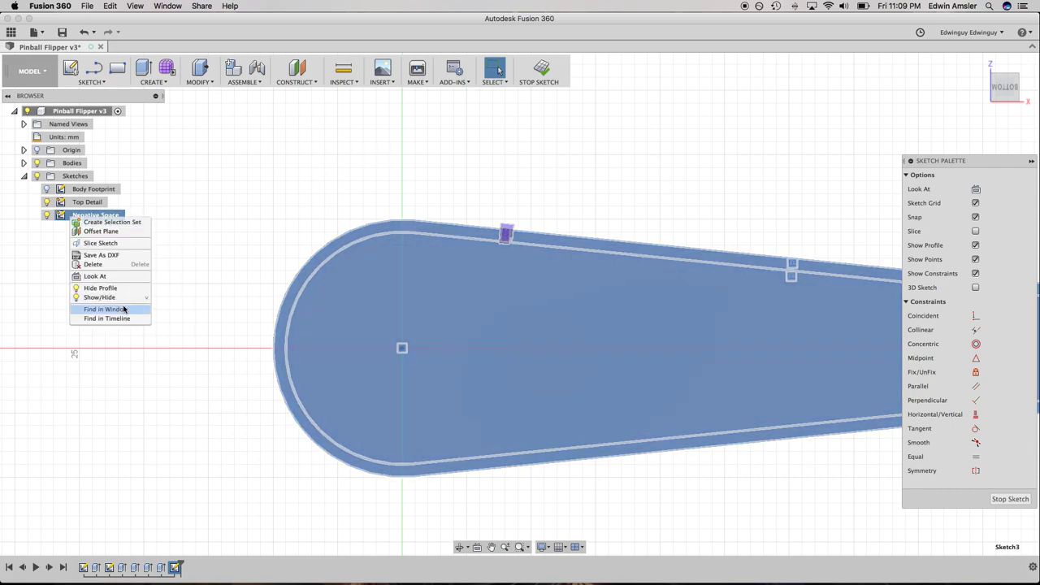
pyautogui.click(108, 264)
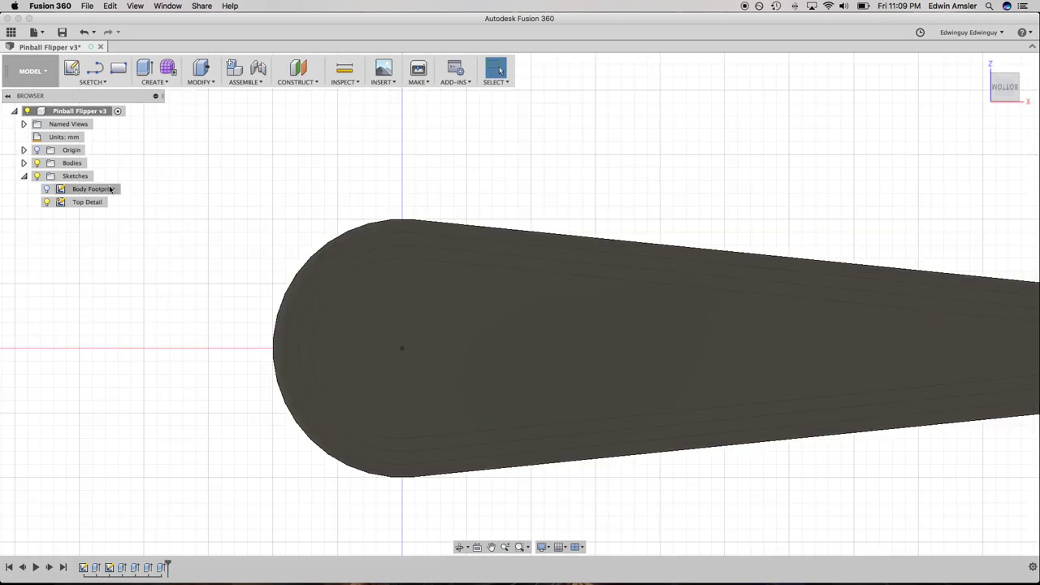
# Edit the Body Footprint sketch and select the 1 mm inset inner profile (864.923 mm²)
pyautogui.rightClick(112, 195)
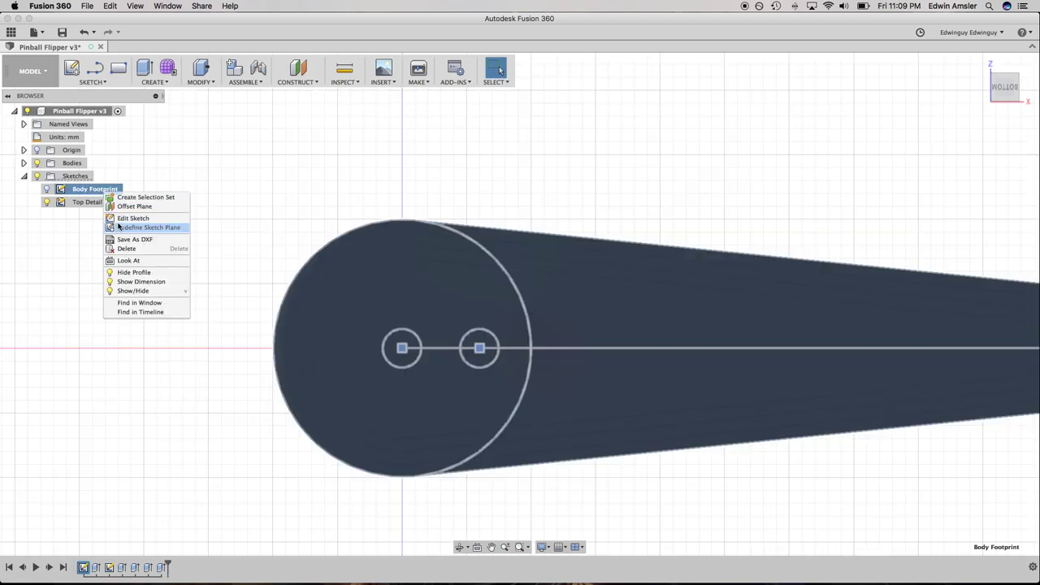
pyautogui.click(122, 218)
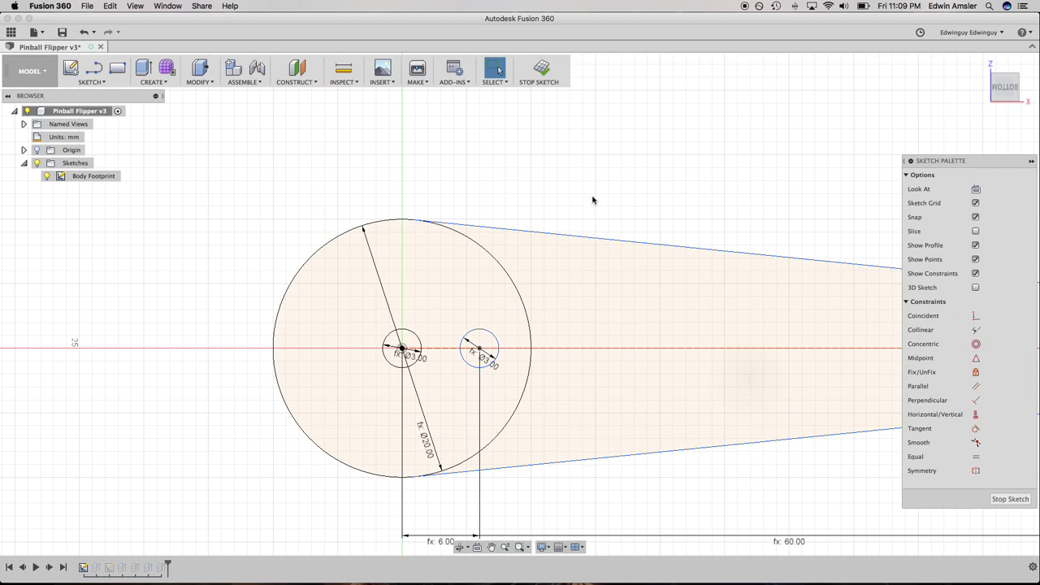
pyautogui.press('o')
pyautogui.click(538, 233)
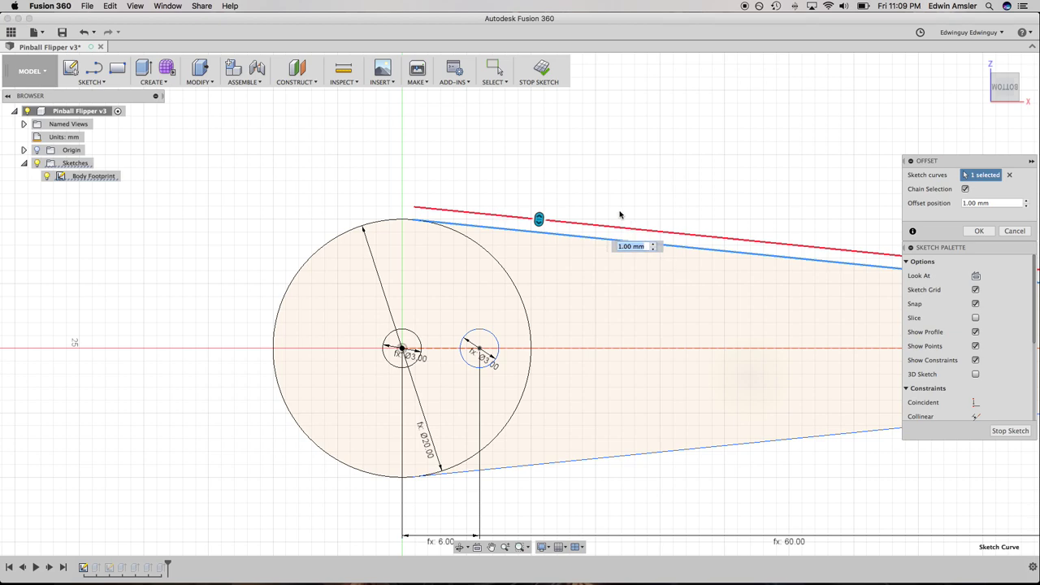
pyautogui.press('Escape')
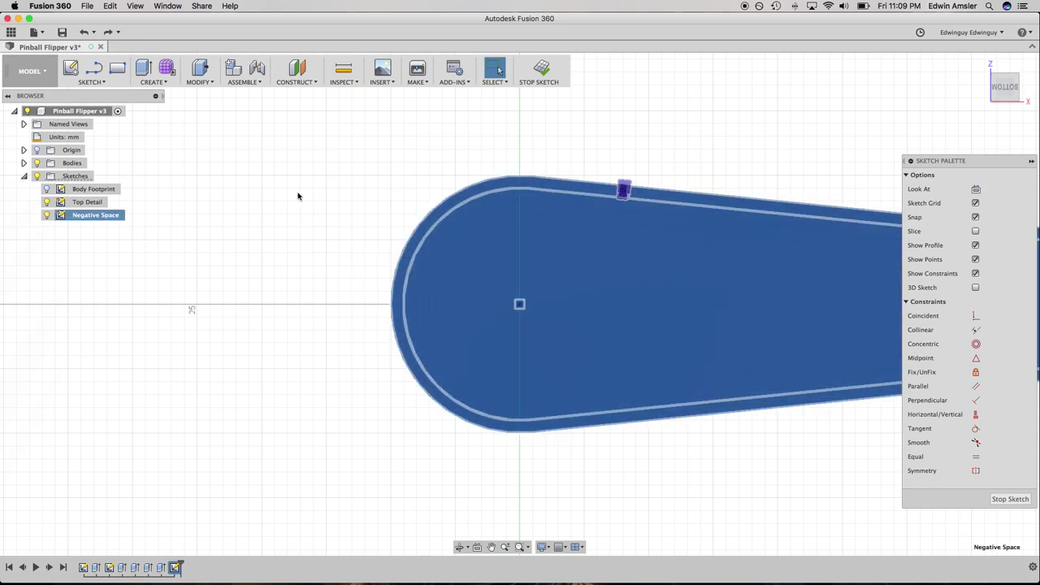
pyautogui.hscroll(5, 666, 159)
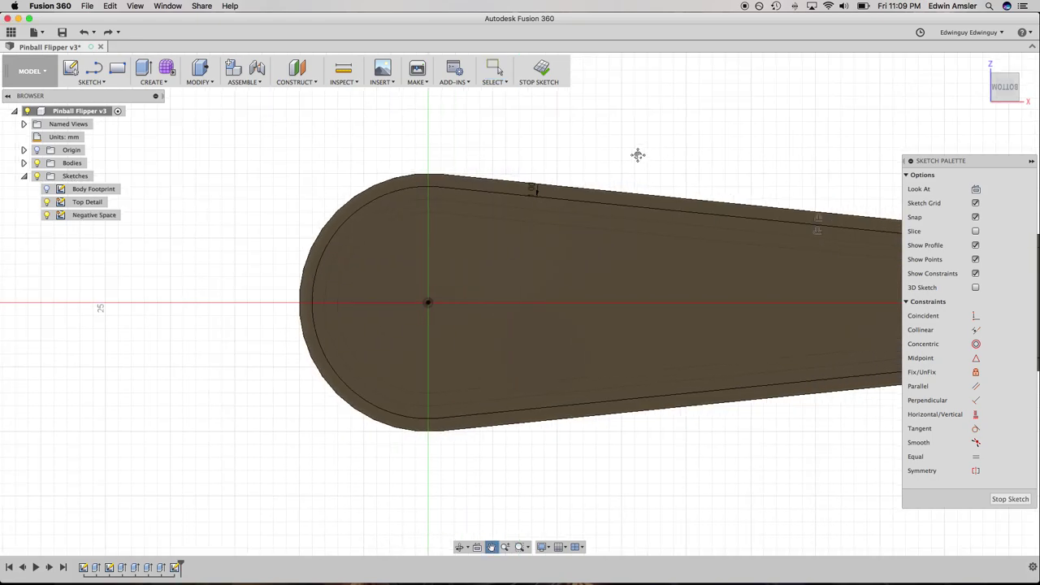
pyautogui.hscroll(5, 577, 187)
pyautogui.click(416, 218)
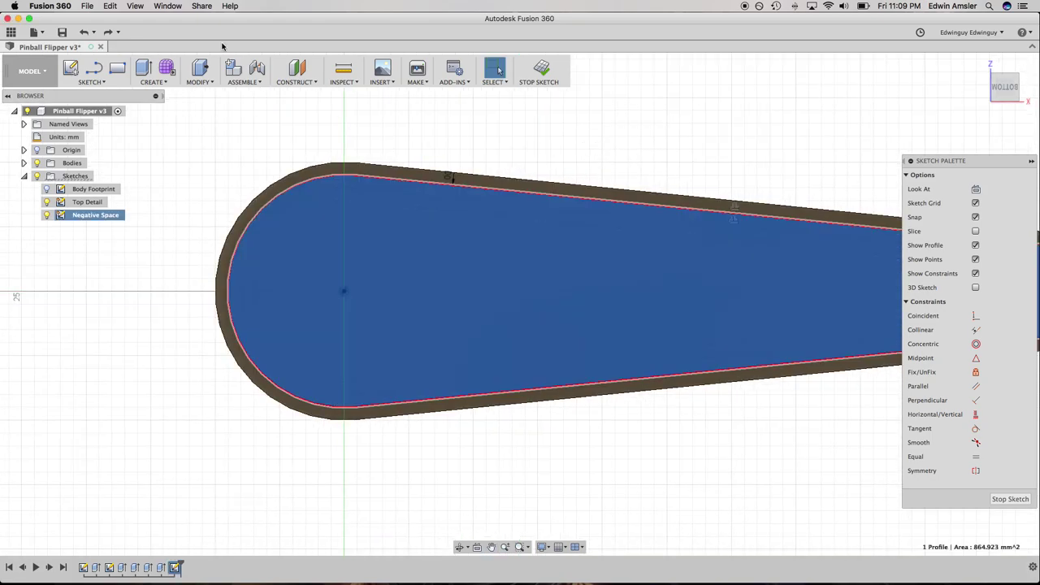
# Extrude the inset inner profile as a -5 mm cut to pocket the flipper's underside
pyautogui.click(492, 235)
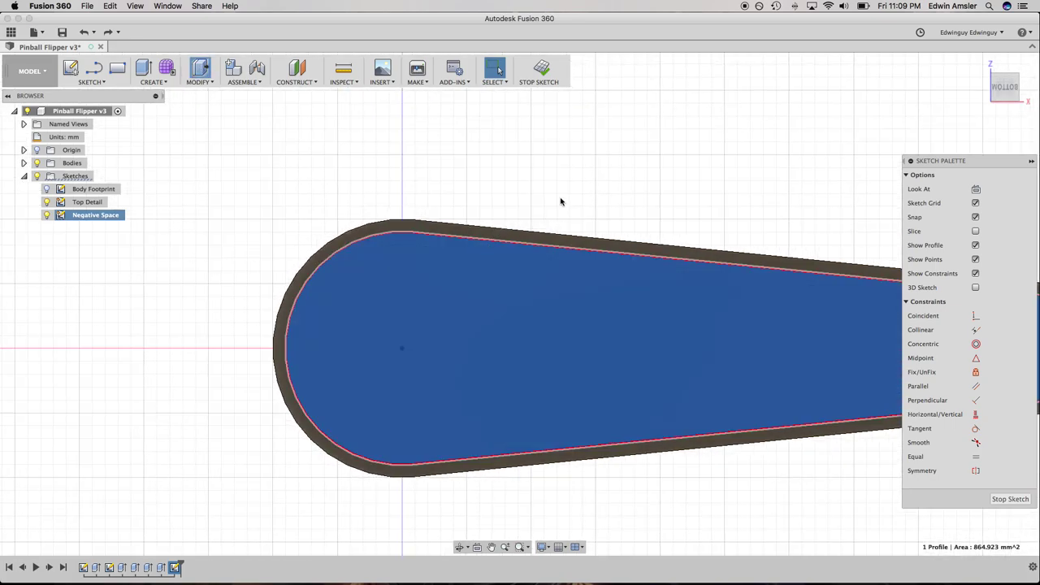
pyautogui.press('e')
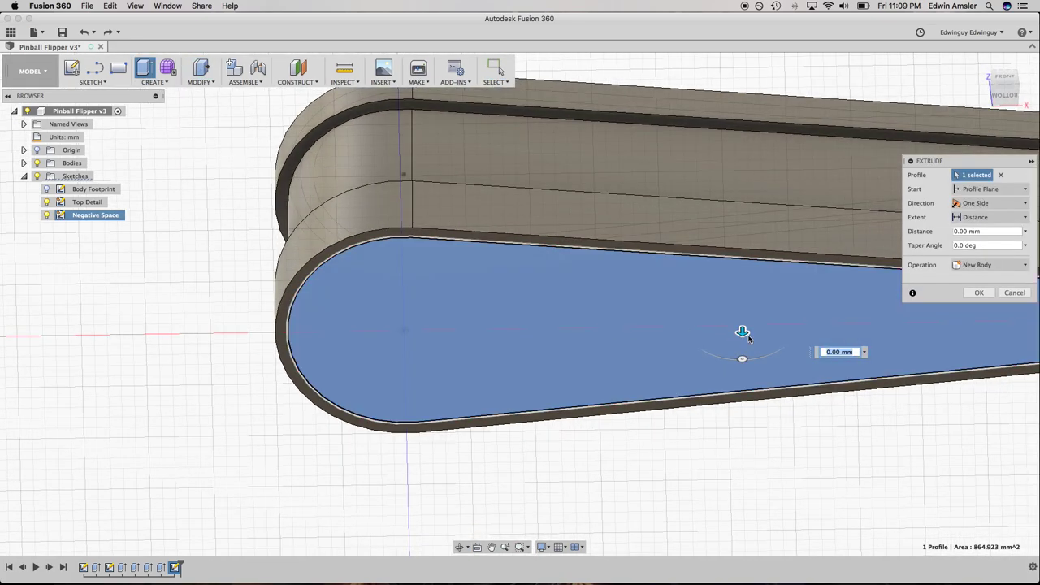
pyautogui.click(741, 335)
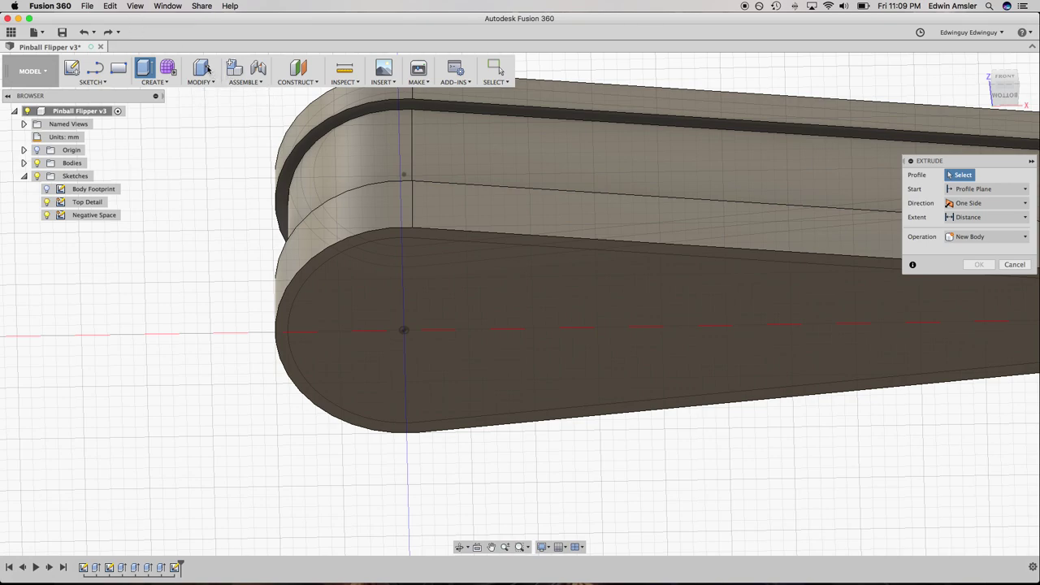
pyautogui.click(201, 68)
pyautogui.click(559, 352)
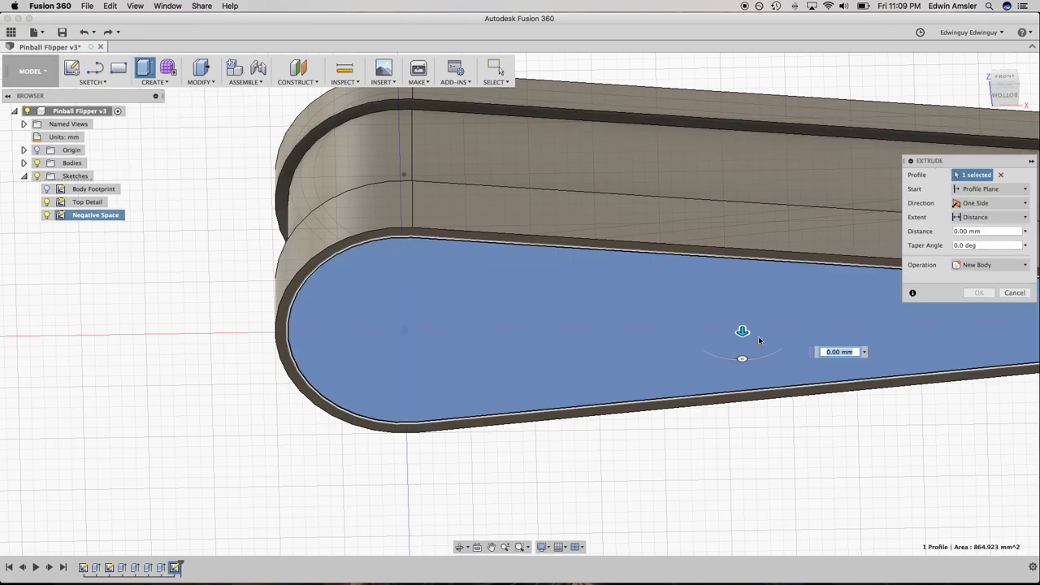
pyautogui.write('-5')
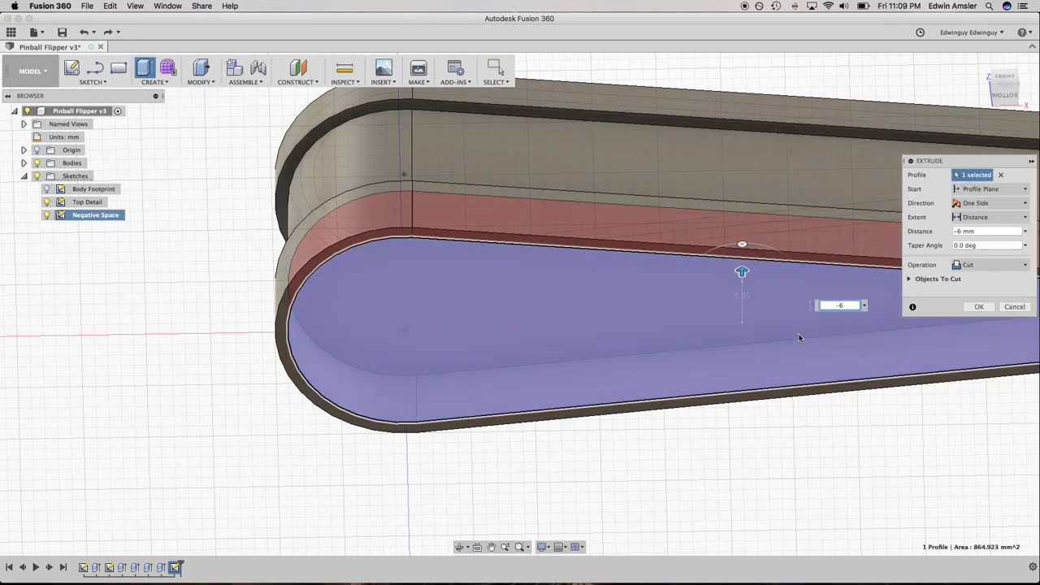
pyautogui.press('Return')
pyautogui.keyDown('shift'); pyautogui.moveTo(812, 437); pyautogui.dragTo(559, 263, button='middle'); pyautogui.keyUp('shift')
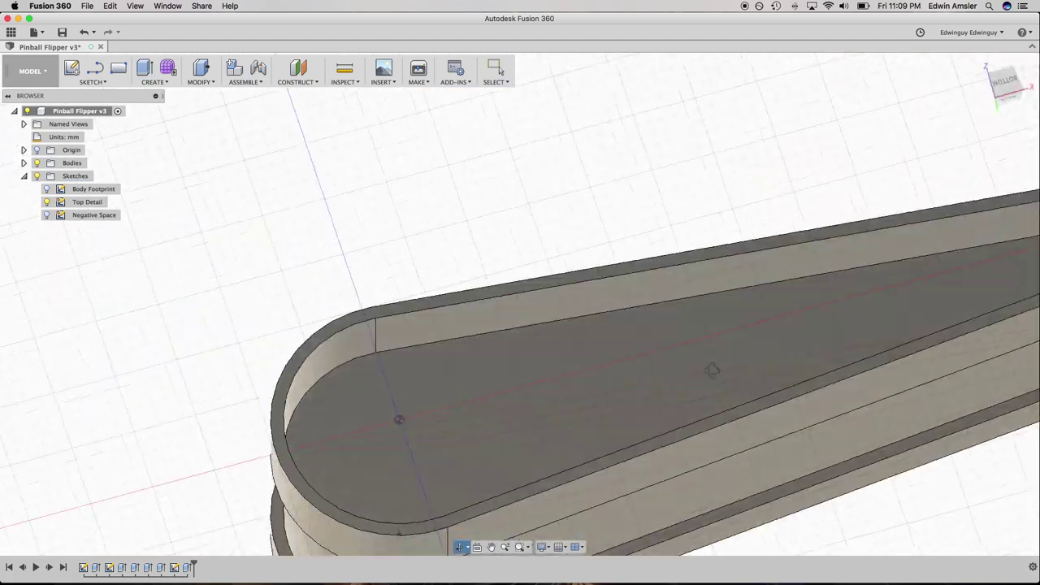
pyautogui.scroll(-3, 560, 263)
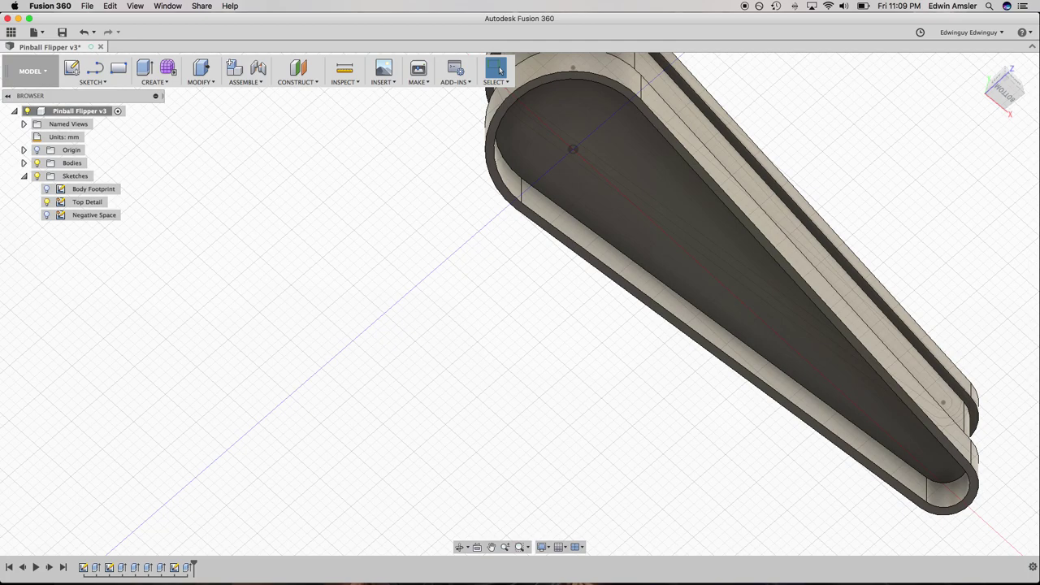
# Hide the Top Detail sketch and start a new user parameter in Change Parameters
pyautogui.click(46, 203)
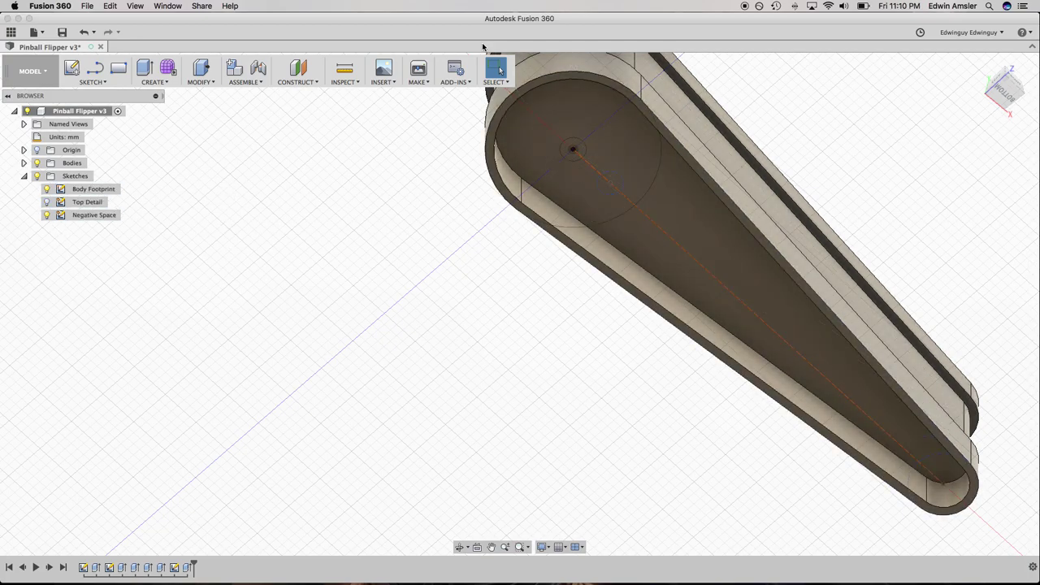
pyautogui.click(211, 84)
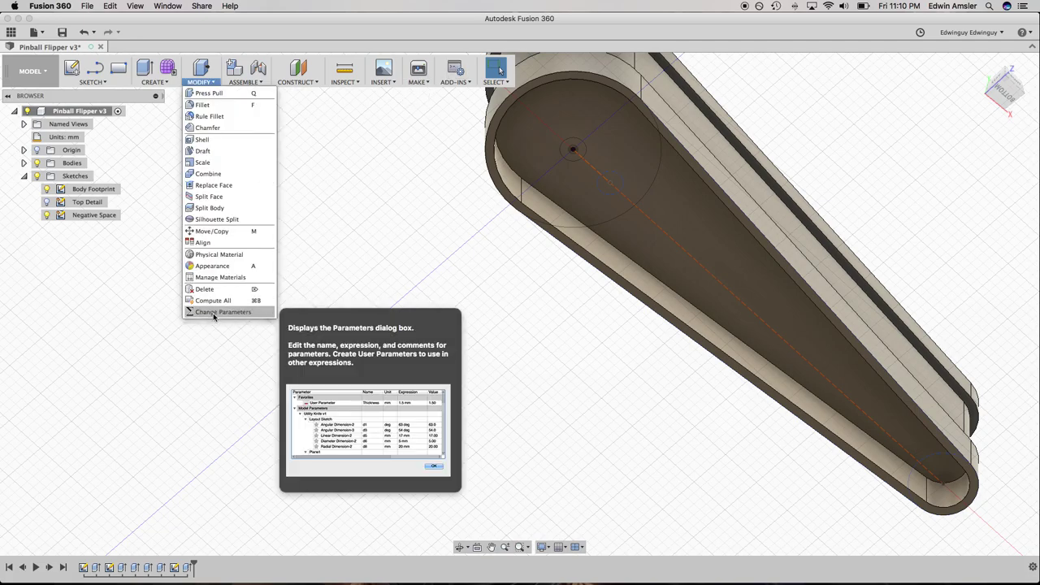
pyautogui.click(231, 313)
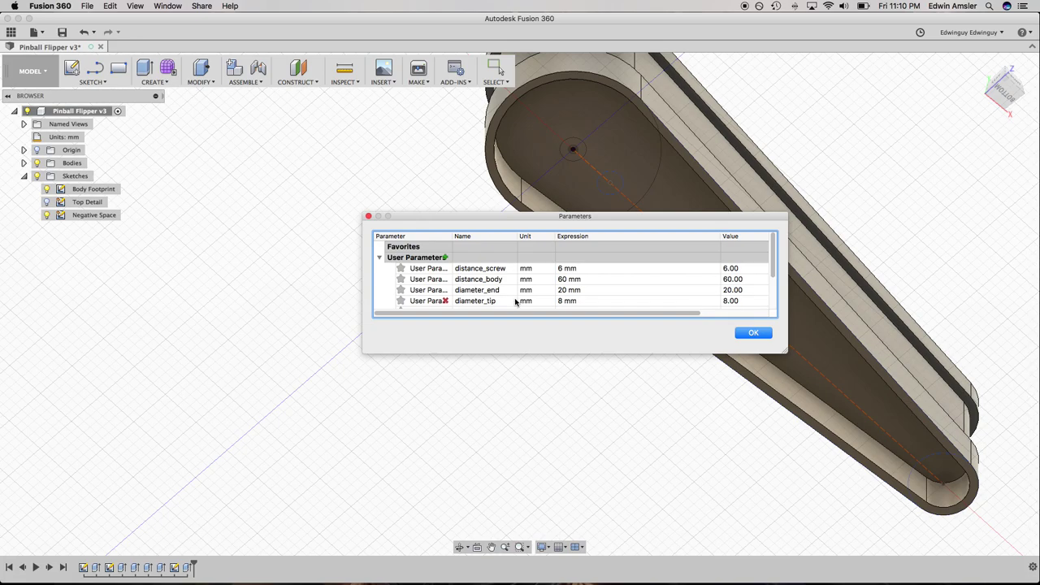
pyautogui.click(445, 258)
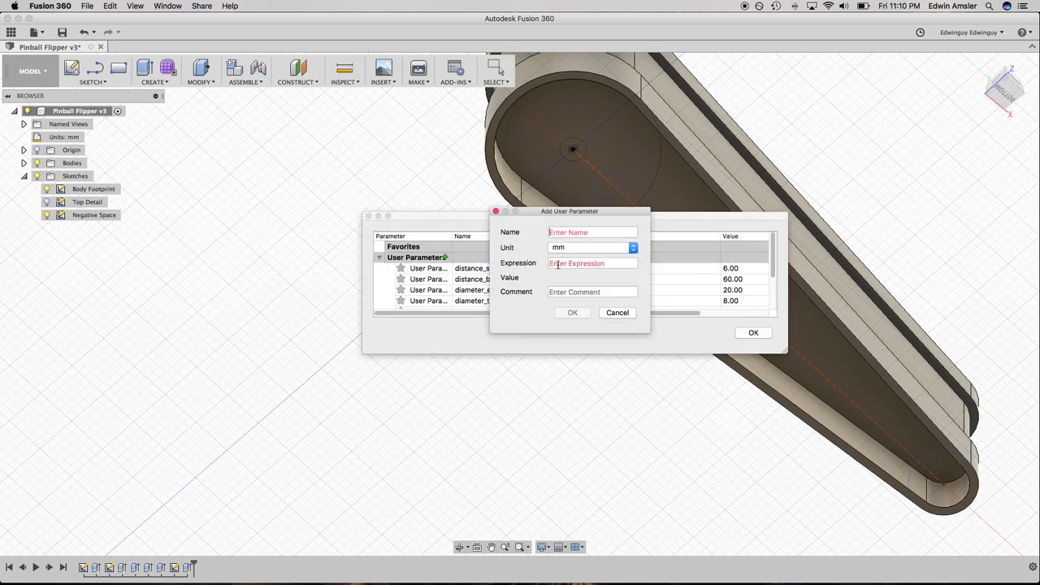
# Name the new user parameter thickness_wall with a 1 mm expression
pyautogui.write('dista')
pyautogui.press('BackSpace')
pyautogui.press('BackSpace')
pyautogui.press('BackSpace')
pyautogui.write('thickness_wall')
pyautogui.click(569, 264)
pyautogui.write('1')
pyautogui.click(575, 311)
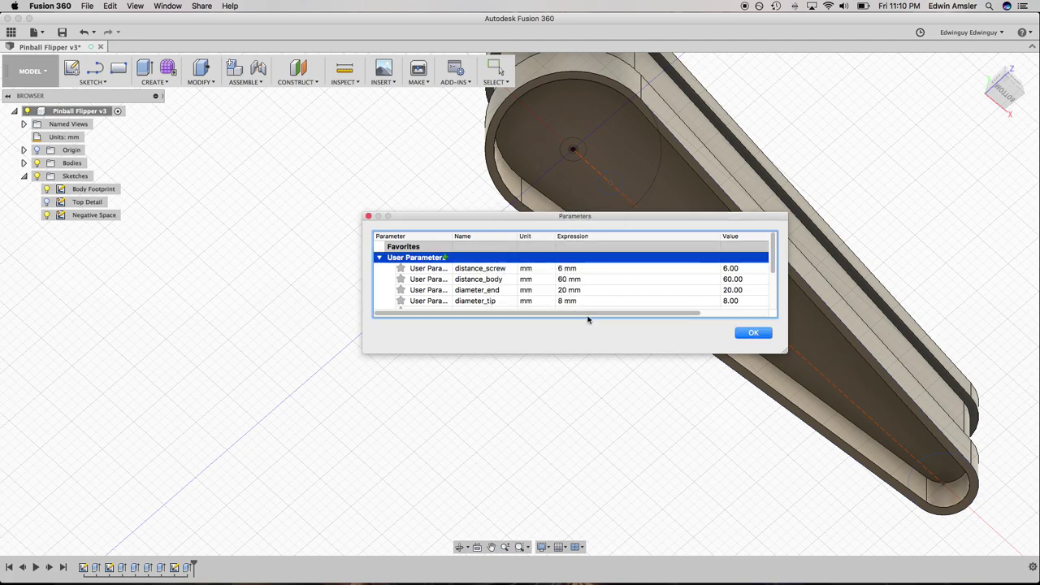
pyautogui.click(754, 333)
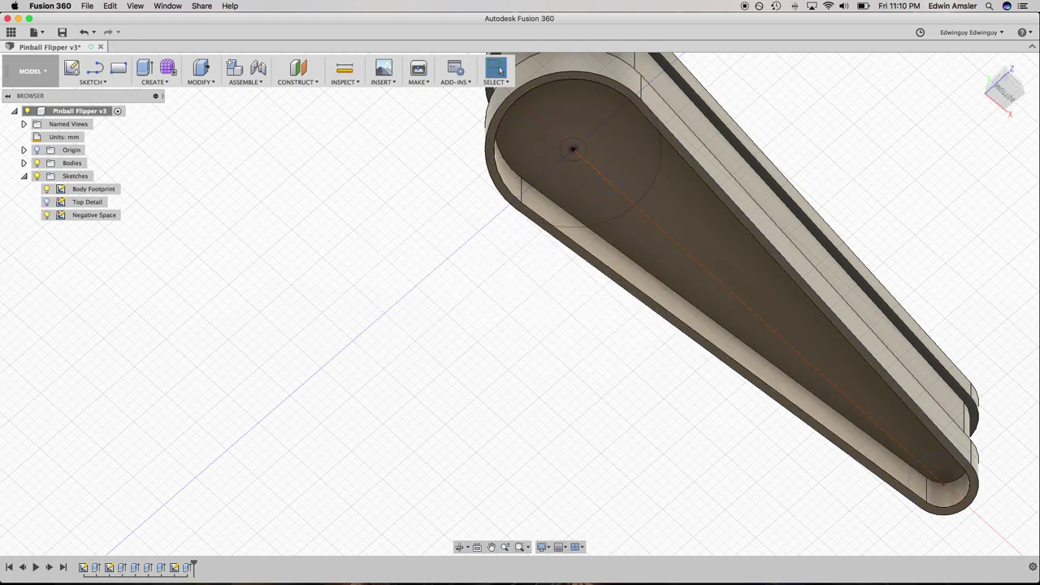
pyautogui.rightClick(89, 215)
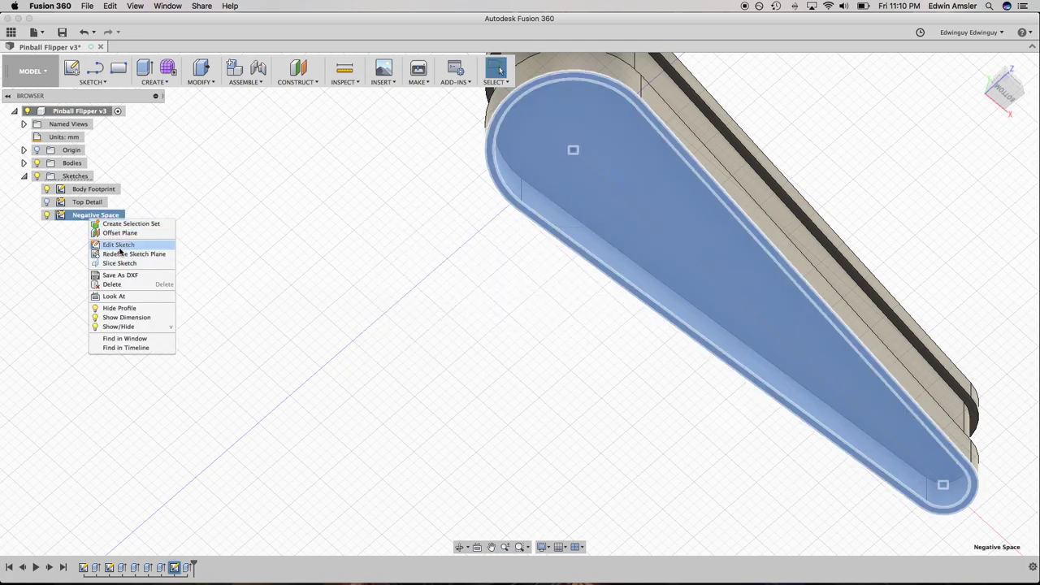
# Set the Negative Space sketch's 1 mm inset dimension to thickness_wall and finish the sketch
pyautogui.press('Return')
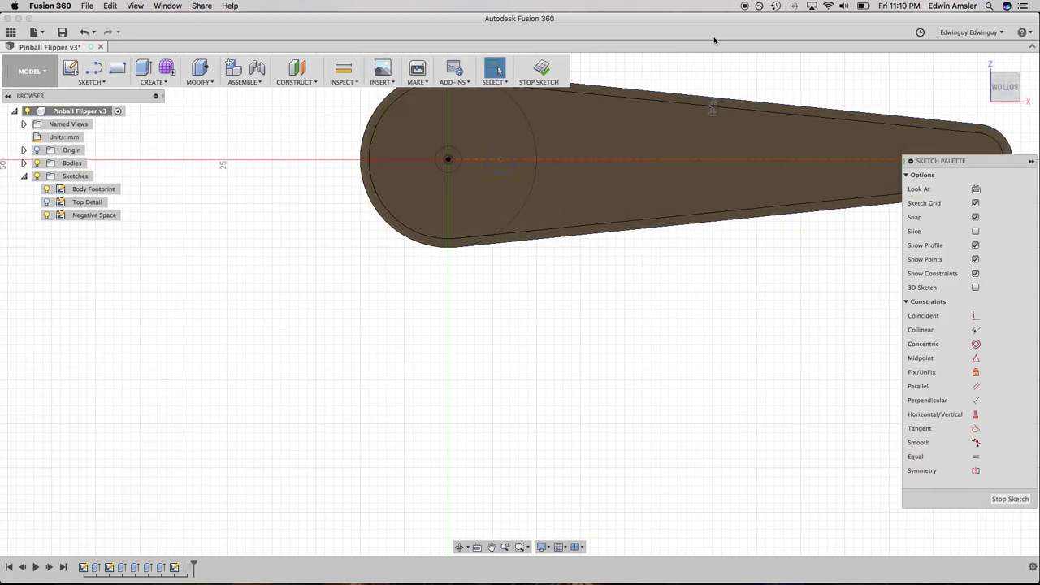
pyautogui.moveTo(403, 247); pyautogui.dragTo(353, 358, button='middle')
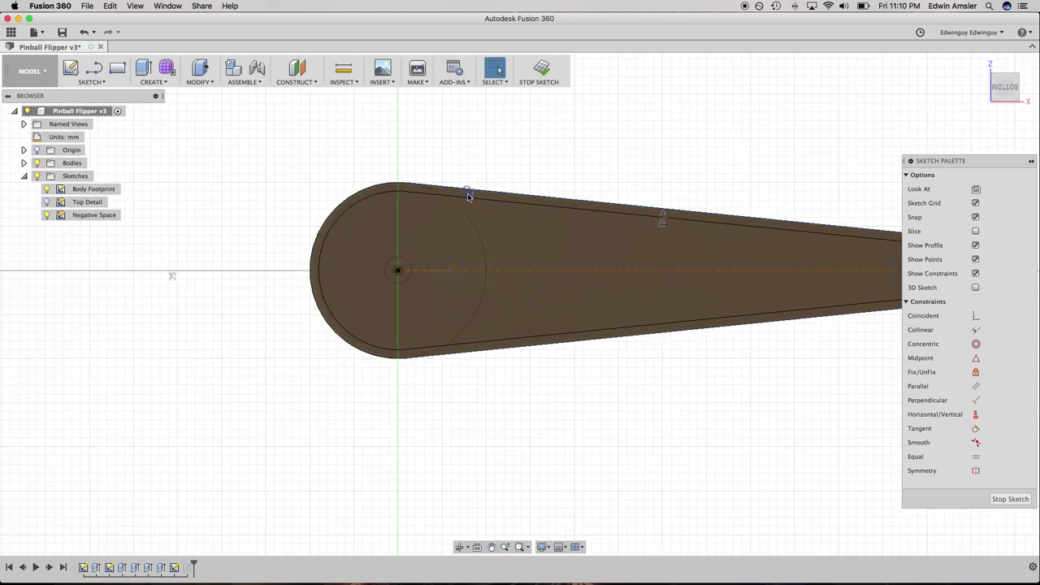
pyautogui.click(467, 197)
pyautogui.press('d')
pyautogui.click(479, 193)
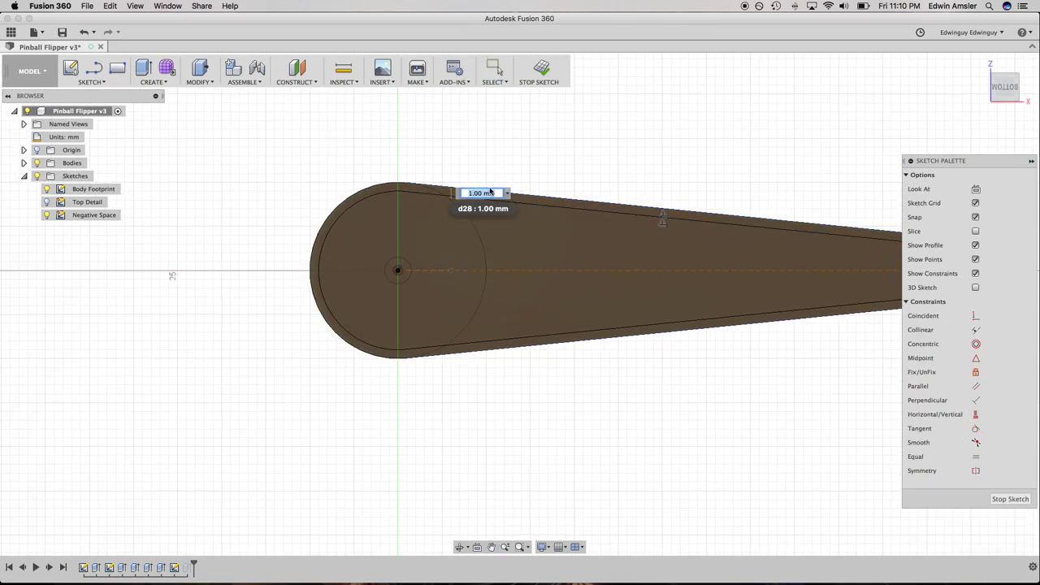
pyautogui.write('thi')
pyautogui.press('Return')
pyautogui.press('Return')
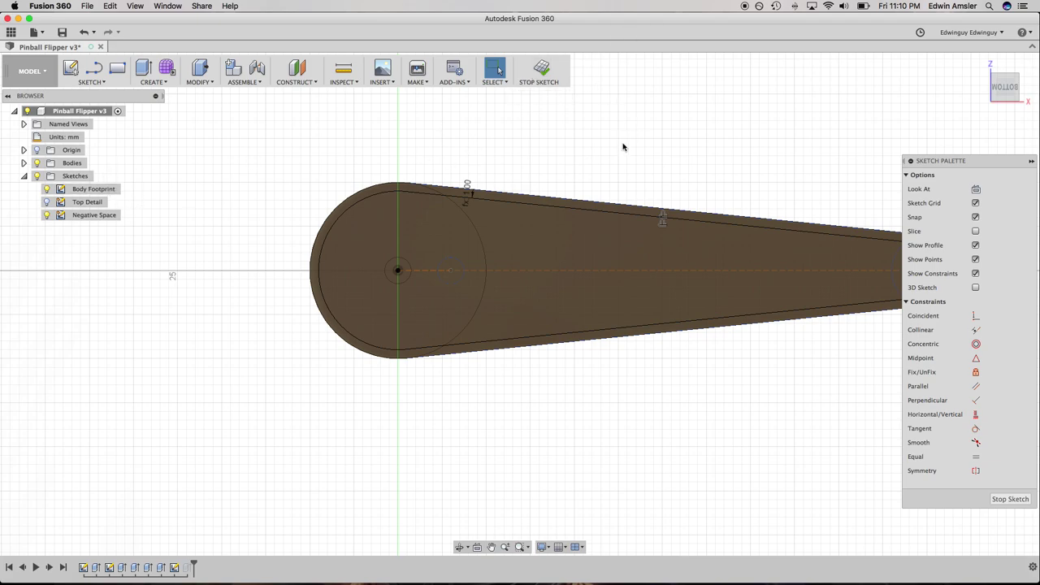
pyautogui.click(540, 70)
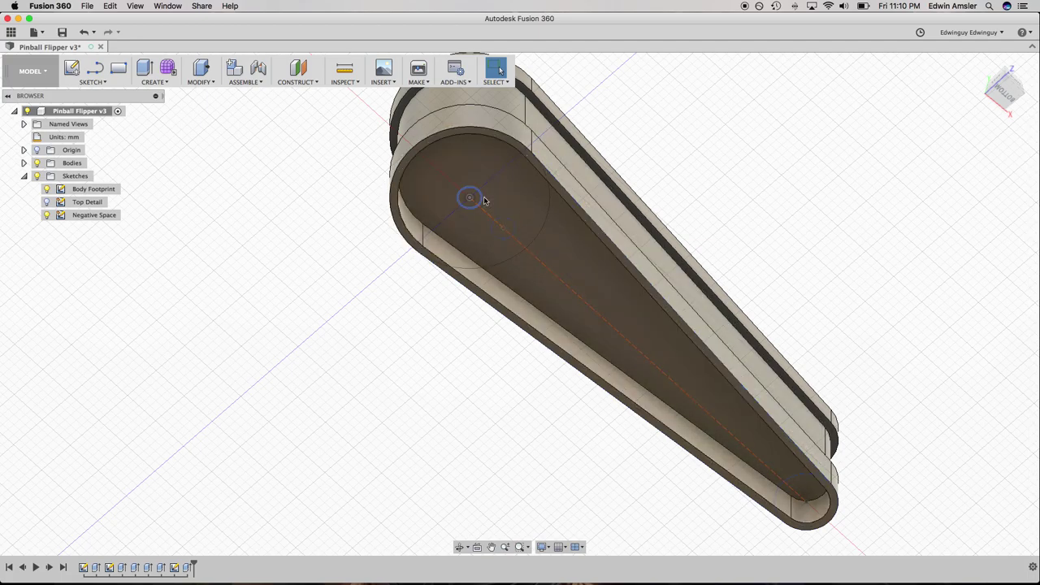
pyautogui.press('o')
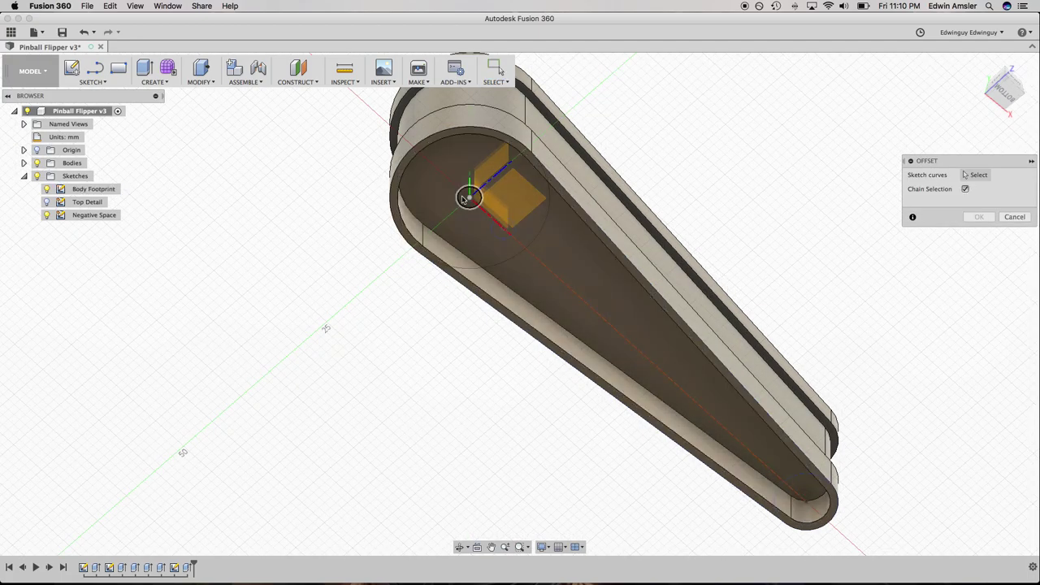
pyautogui.scroll(5, 467, 199)
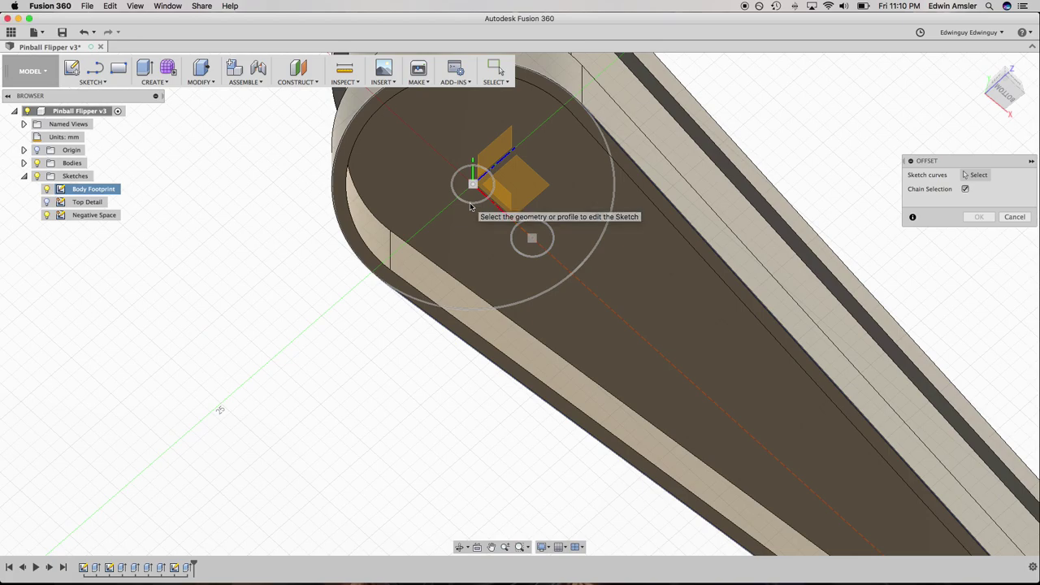
# Offset the left and right screw-hole circles in Body Footprint by thickness_wall
pyautogui.click(470, 205)
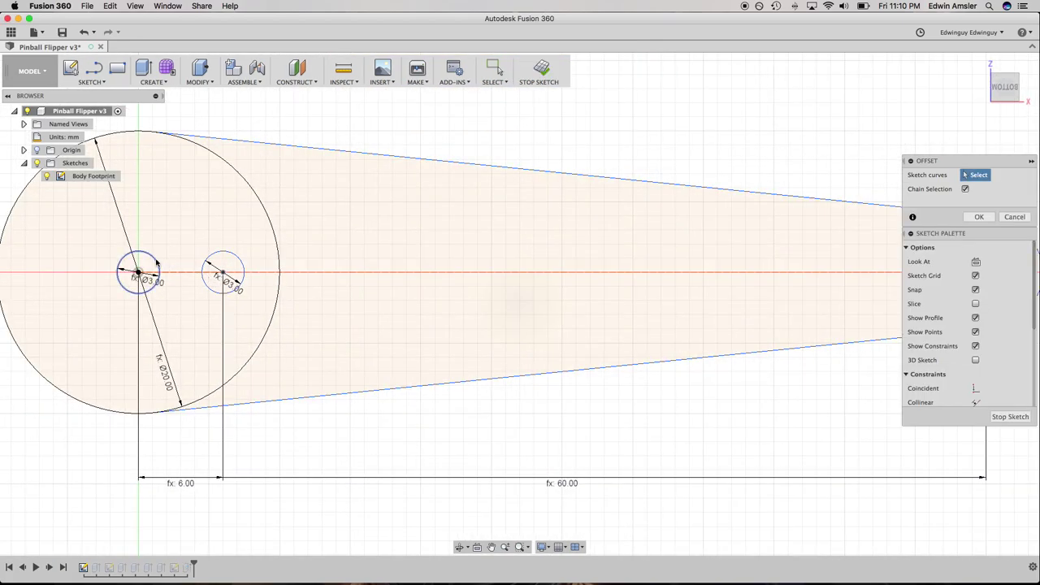
pyautogui.click(156, 262)
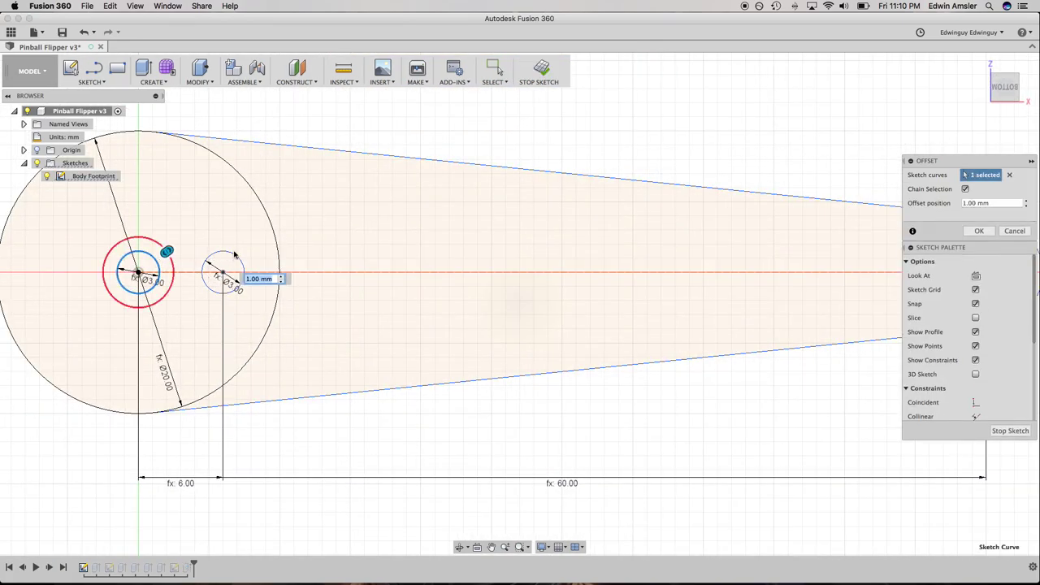
pyautogui.write('th')
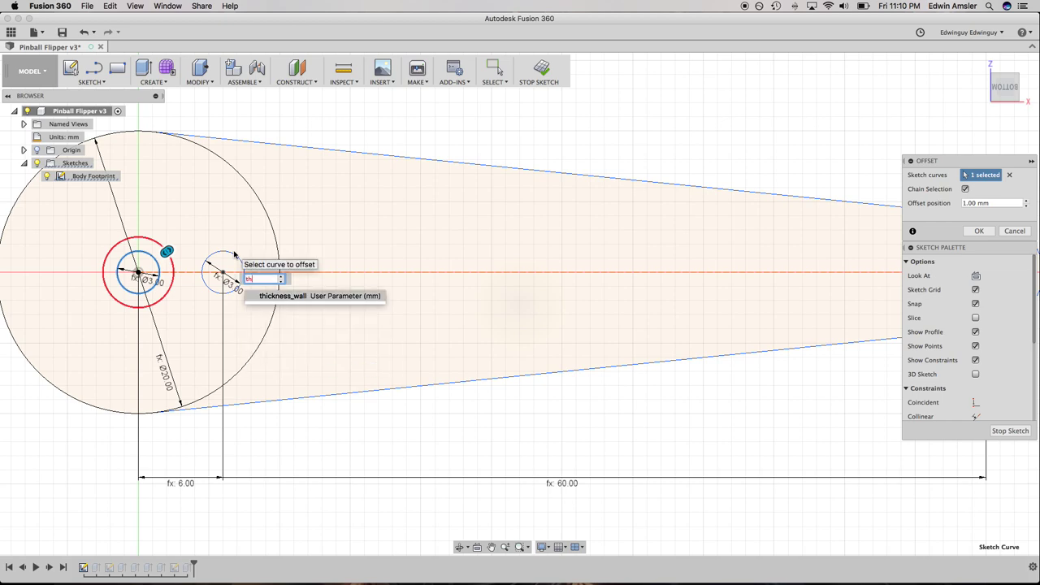
pyautogui.press('Return')
pyautogui.press('Return')
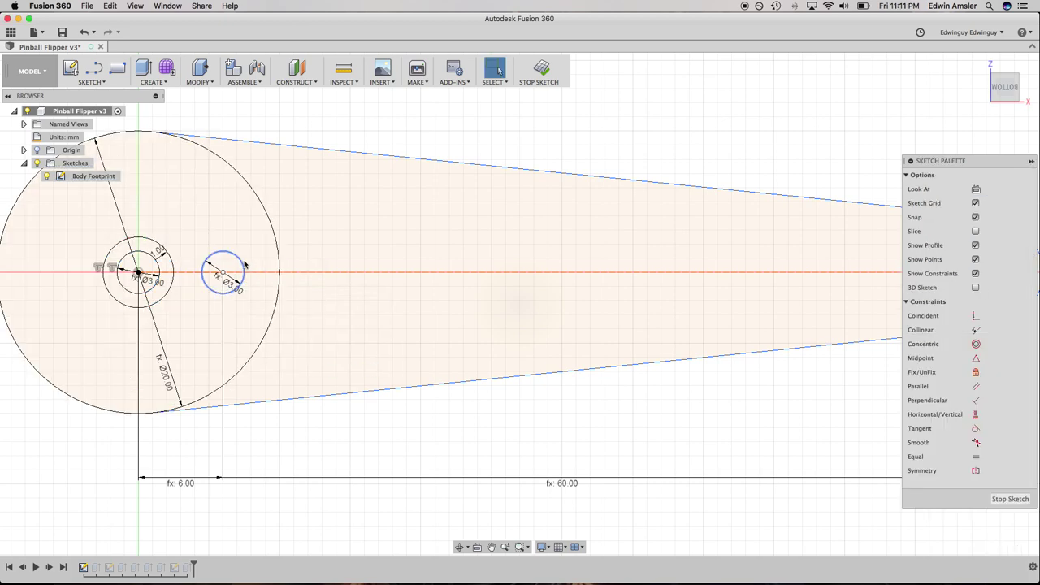
pyautogui.press('o')
pyautogui.click(243, 264)
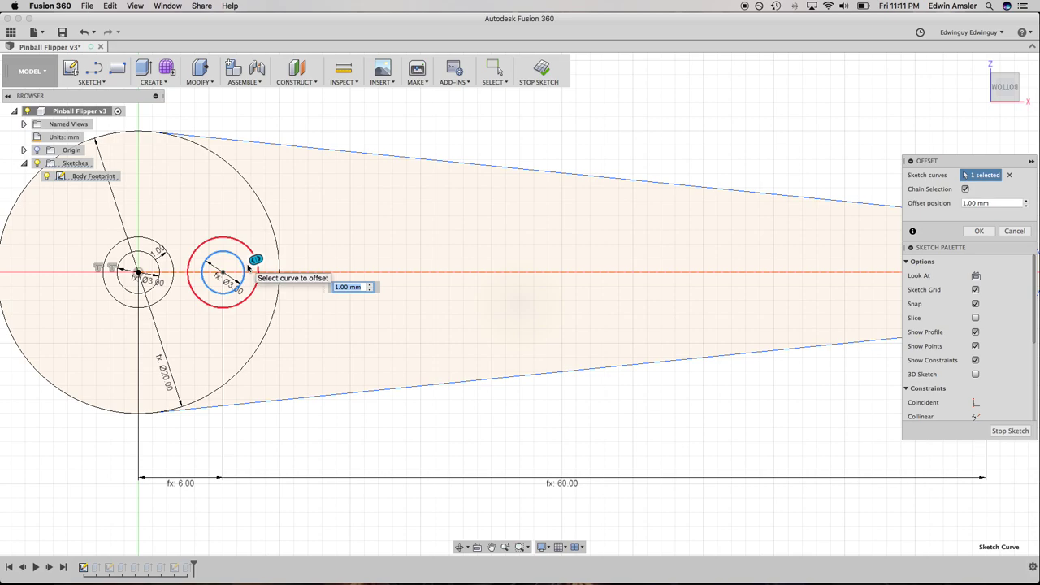
pyautogui.write('thi')
pyautogui.press('Return')
pyautogui.press('Return')
pyautogui.moveTo(1005, 87)
pyautogui.keyDown('shift'); pyautogui.moveTo(412, 273); pyautogui.dragTo(301, 276, button='middle'); pyautogui.keyUp('shift')
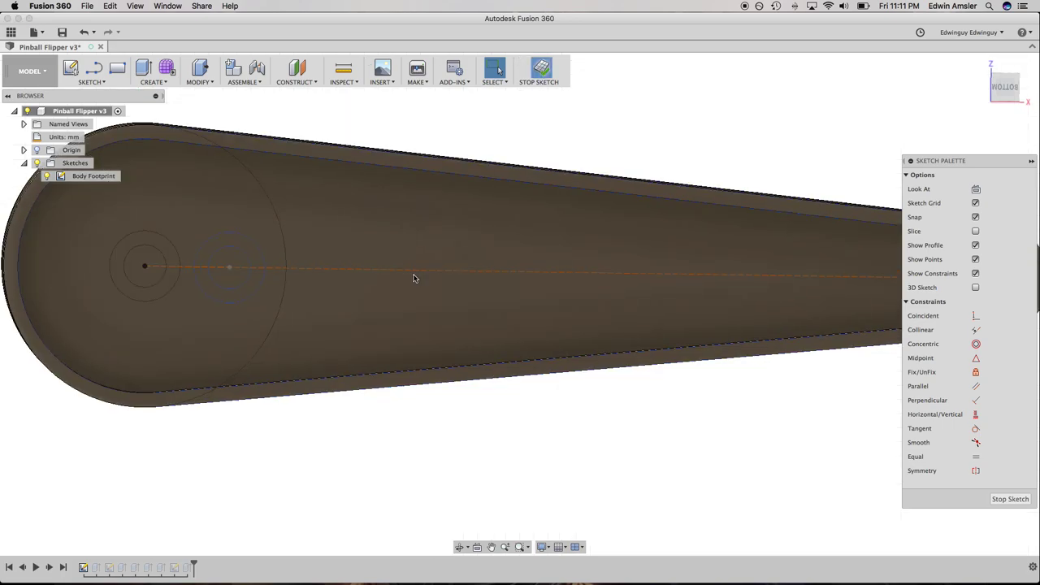
pyautogui.press('Escape')
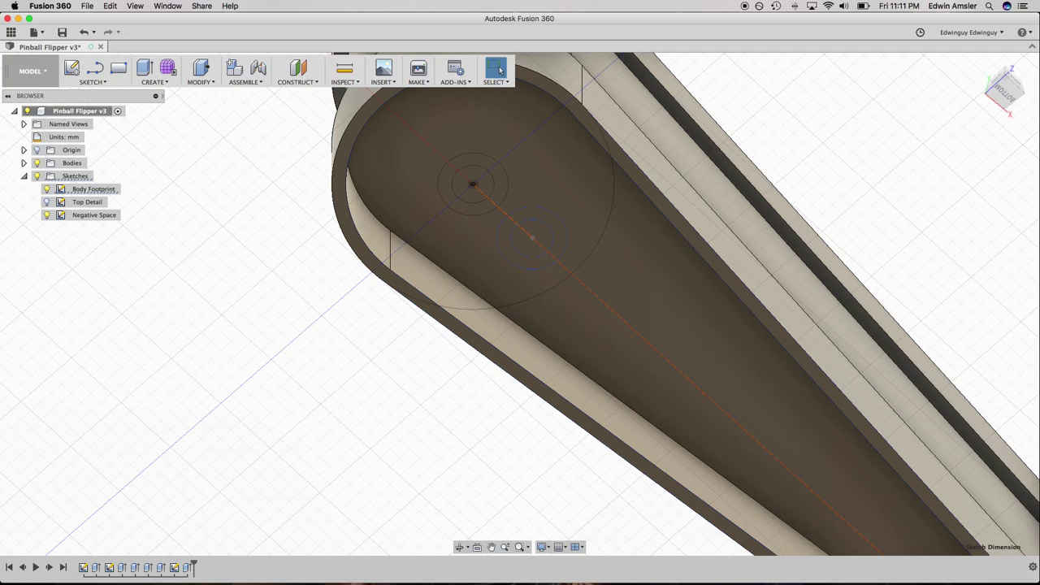
pyautogui.click(201, 68)
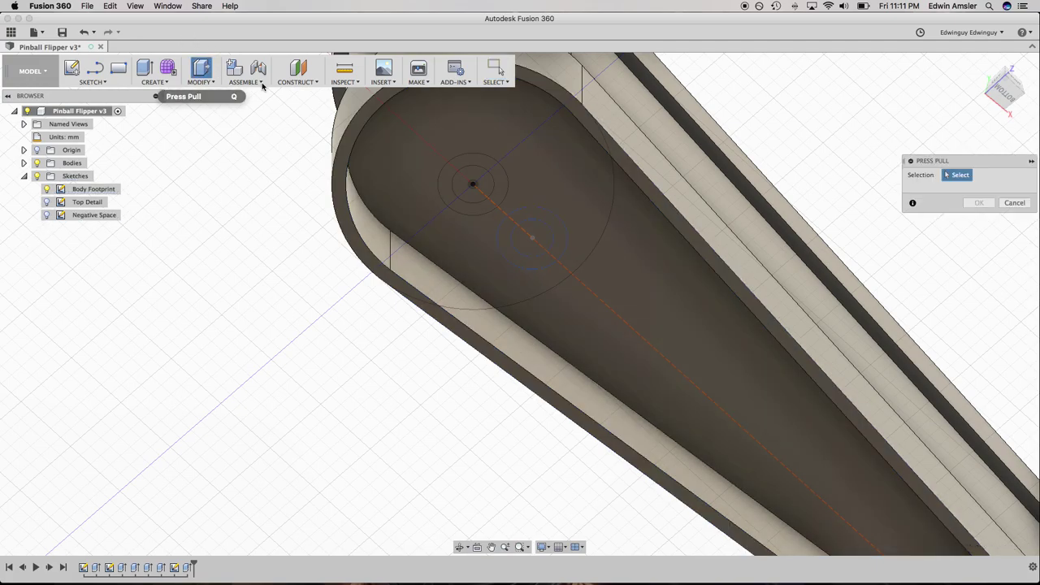
pyautogui.click(479, 166)
pyautogui.click(536, 227)
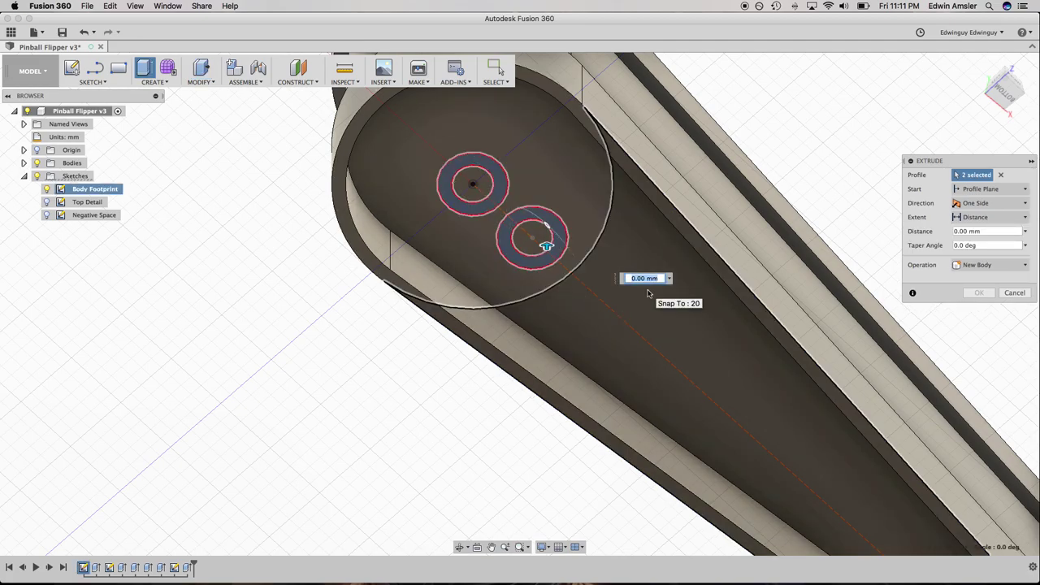
pyautogui.write('-6')
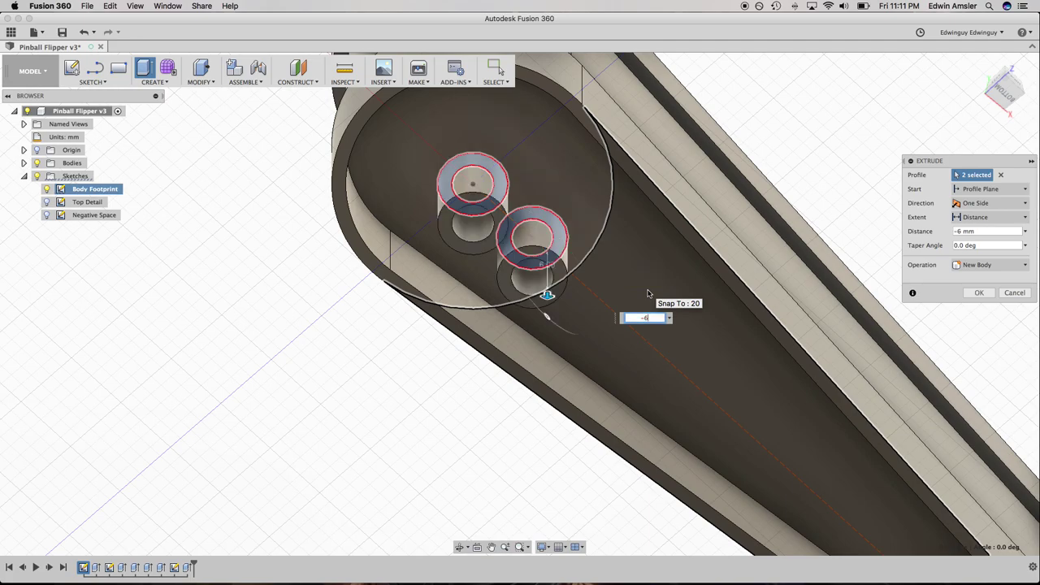
pyautogui.press('Return')
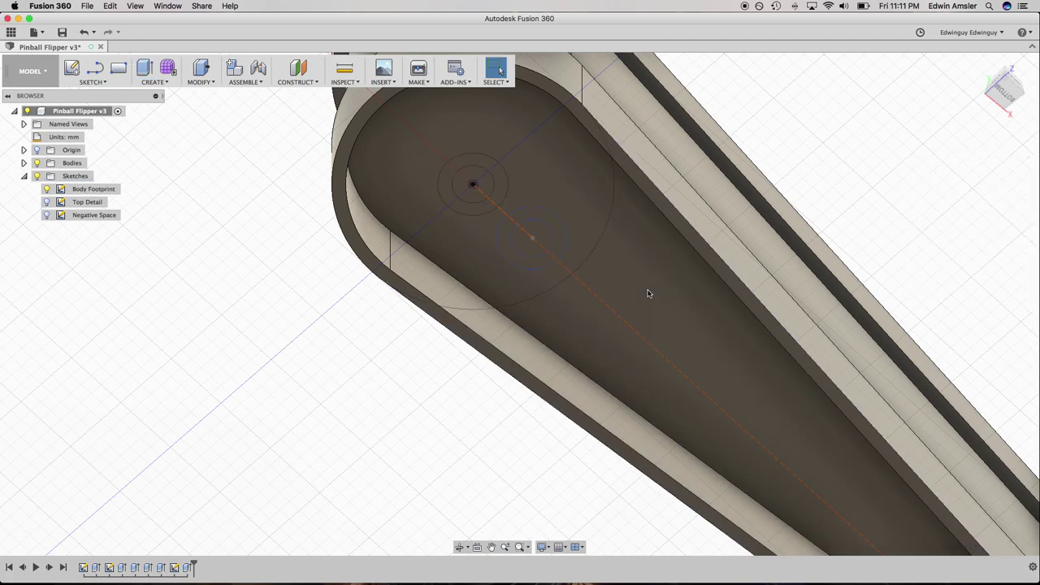
pyautogui.keyDown('shift'); pyautogui.moveTo(647, 293); pyautogui.dragTo(454, 274, button='middle'); pyautogui.keyUp('shift')
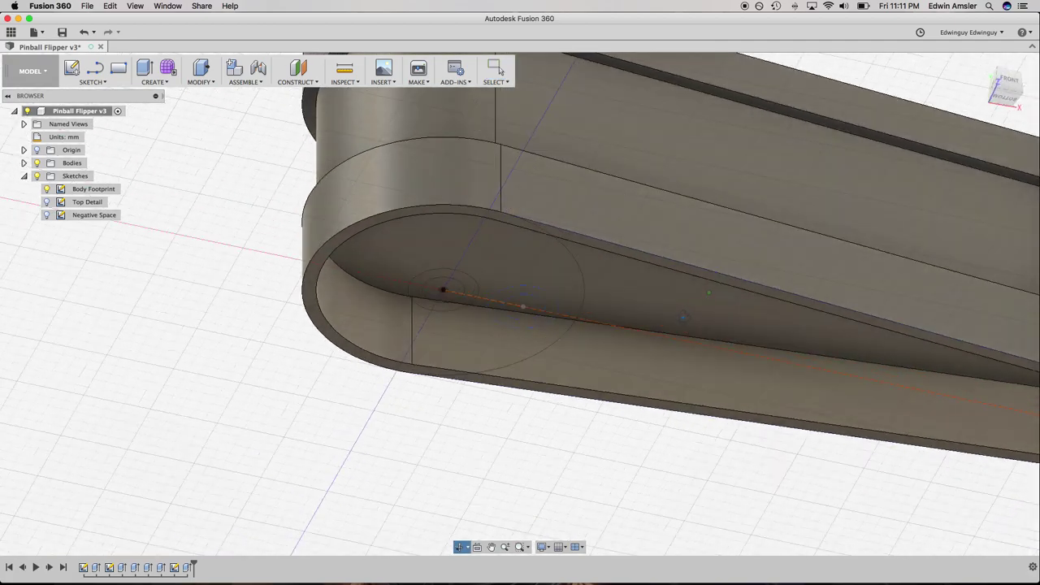
pyautogui.click(473, 293)
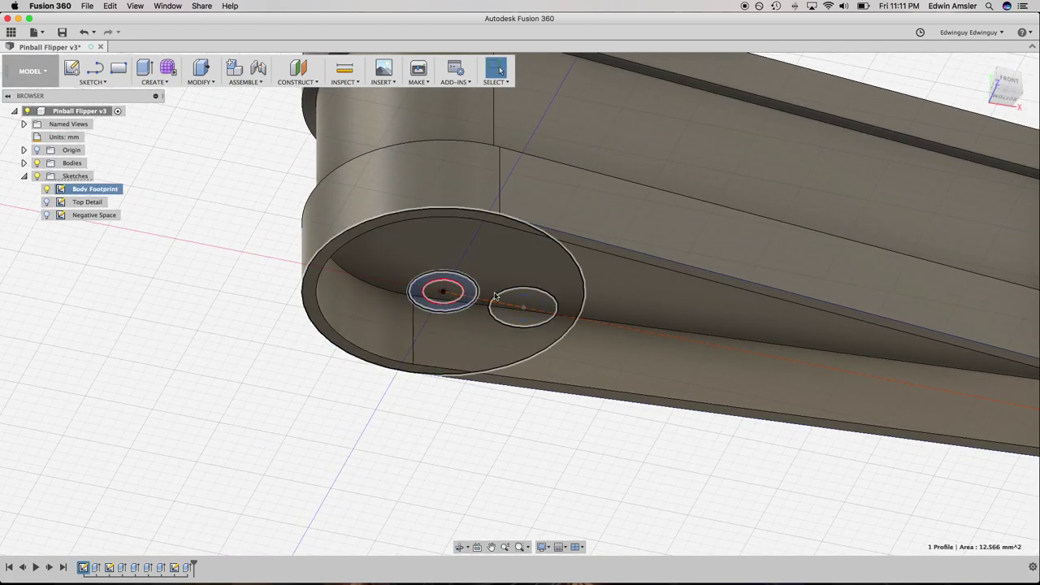
pyautogui.click(502, 301)
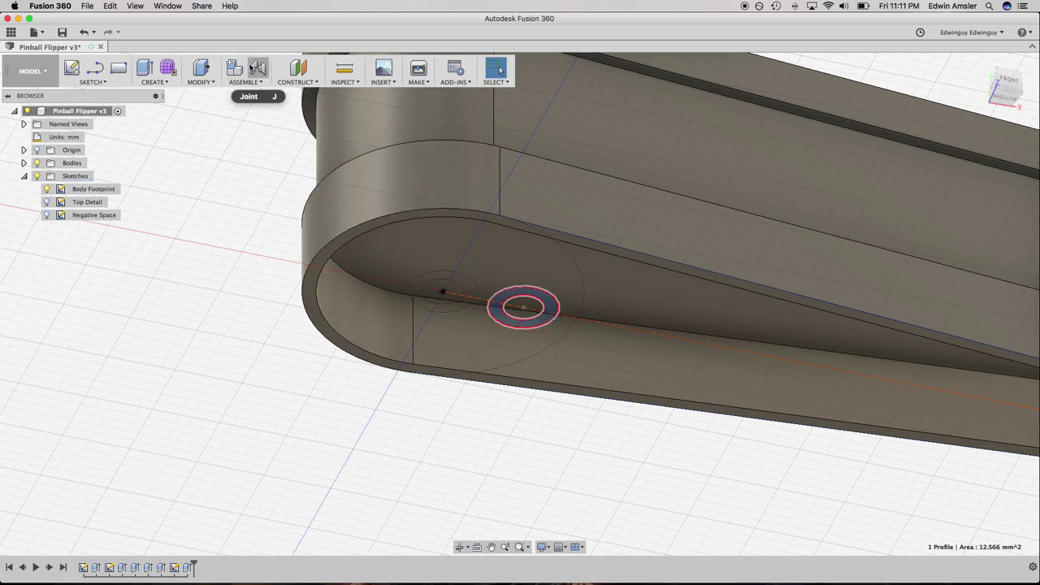
pyautogui.click(206, 71)
pyautogui.click(470, 292)
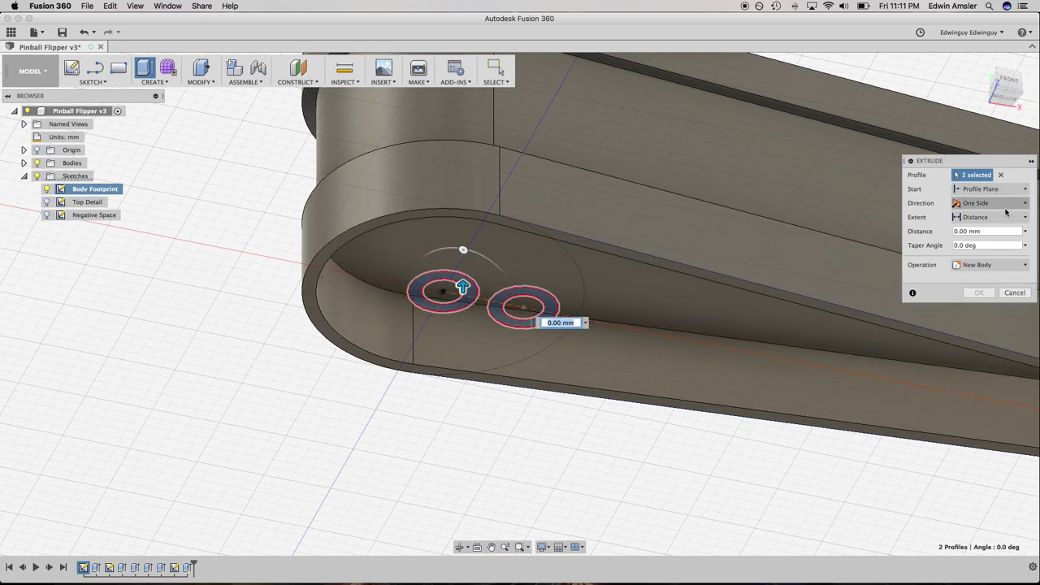
pyautogui.click(989, 217)
pyautogui.click(986, 242)
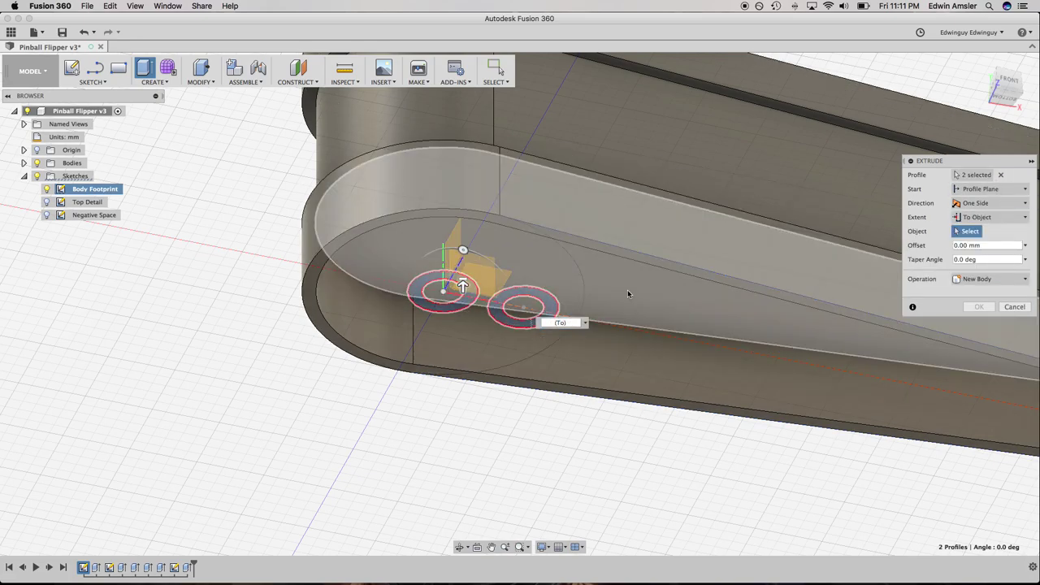
pyautogui.click(627, 292)
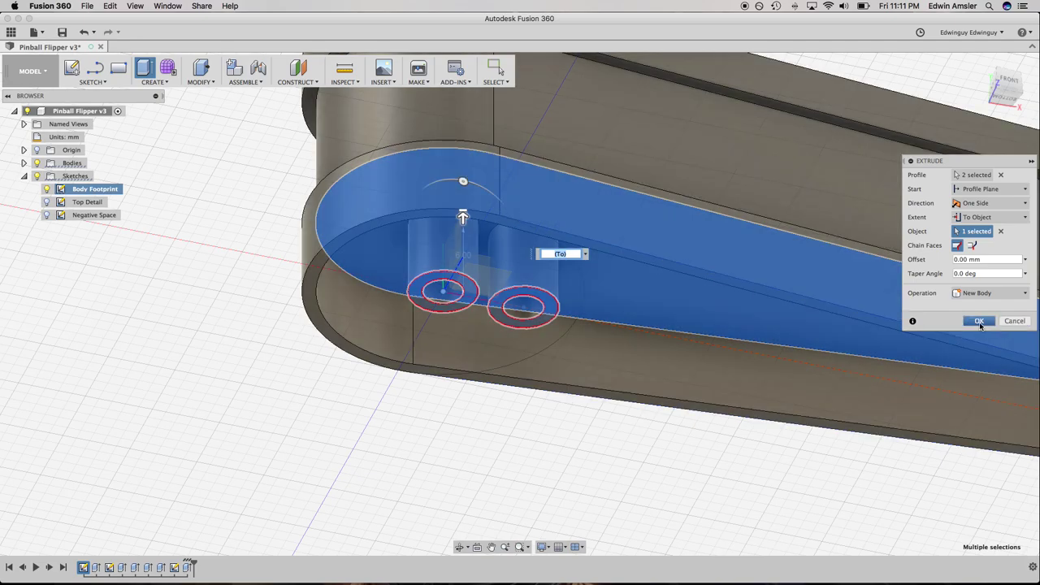
pyautogui.click(978, 320)
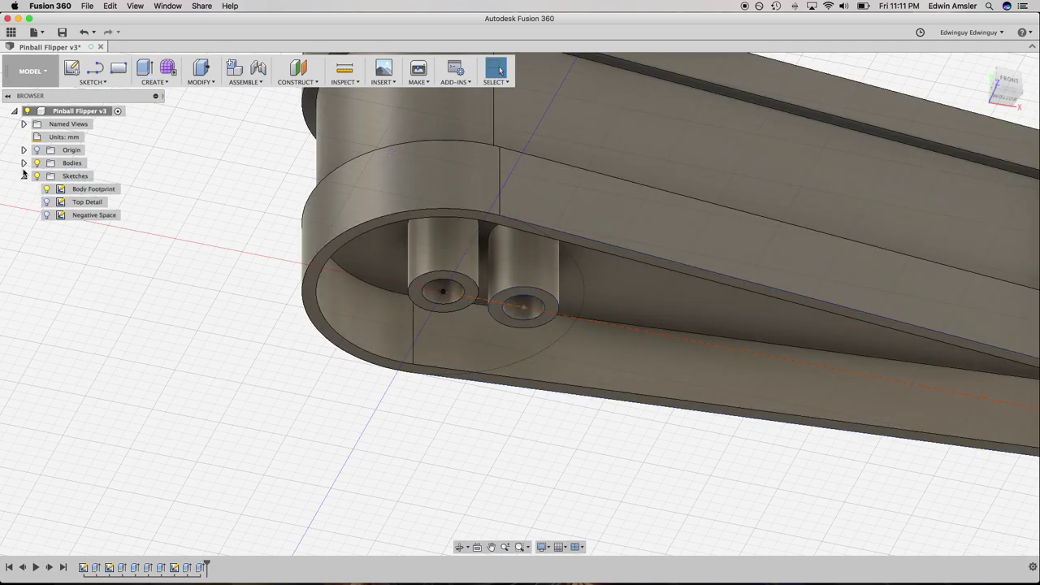
pyautogui.click(24, 163)
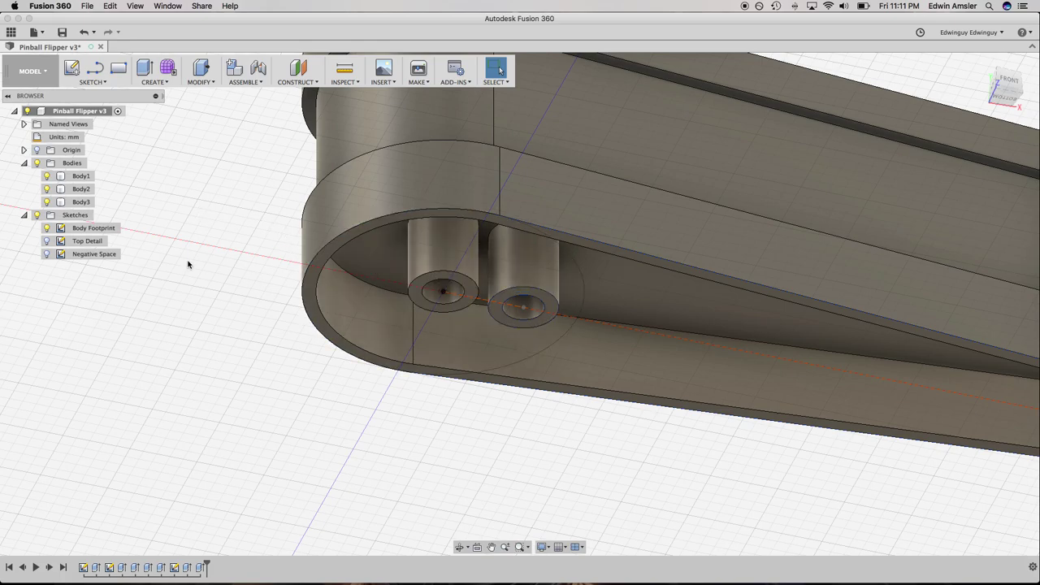
pyautogui.hotkey('ctrl', 'z')
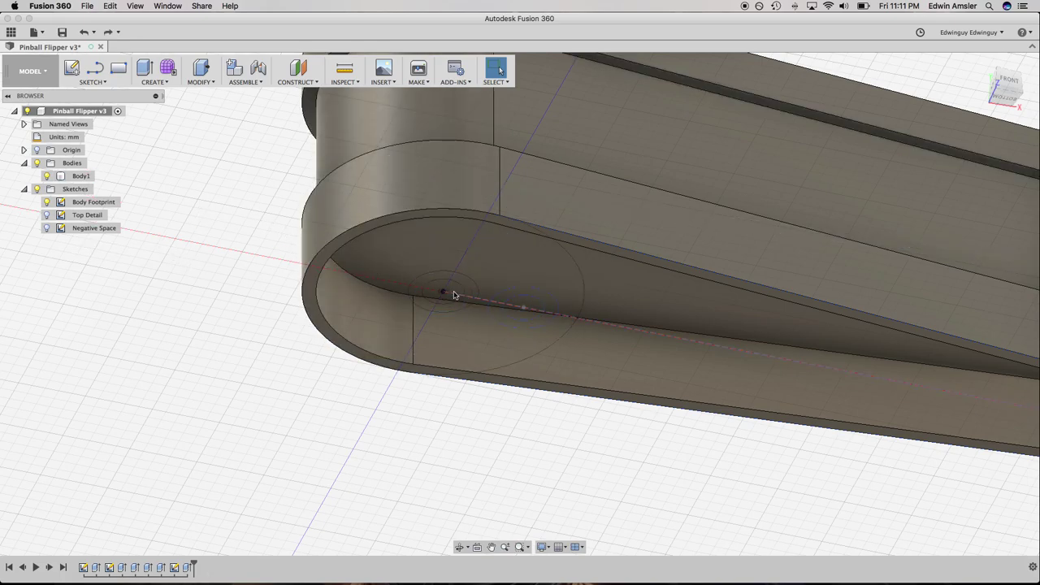
# Extrude both screw ring profiles as Join, To Object, up to the flipper's inner top face
pyautogui.click(199, 67)
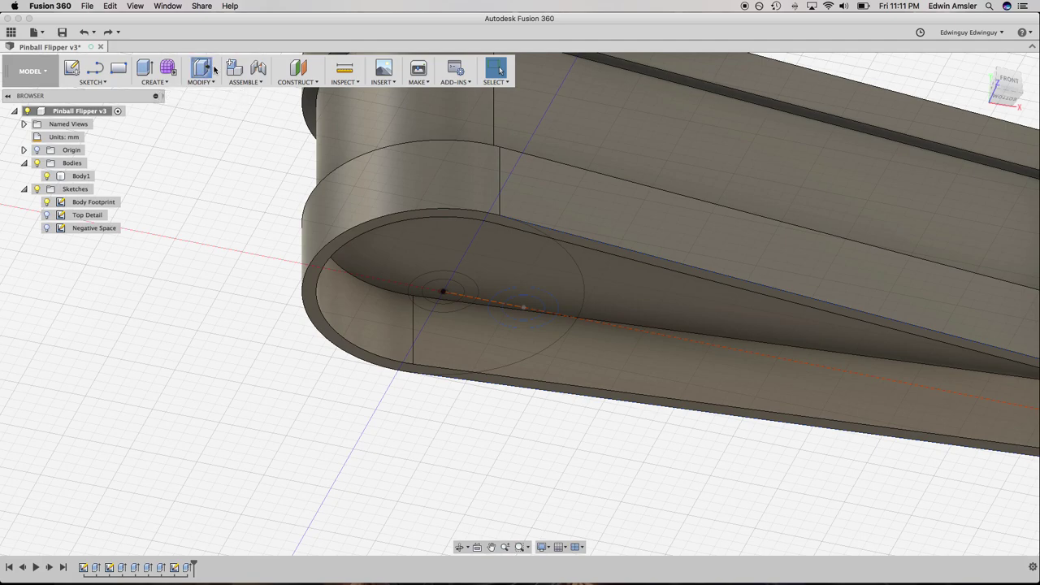
pyautogui.click(443, 290)
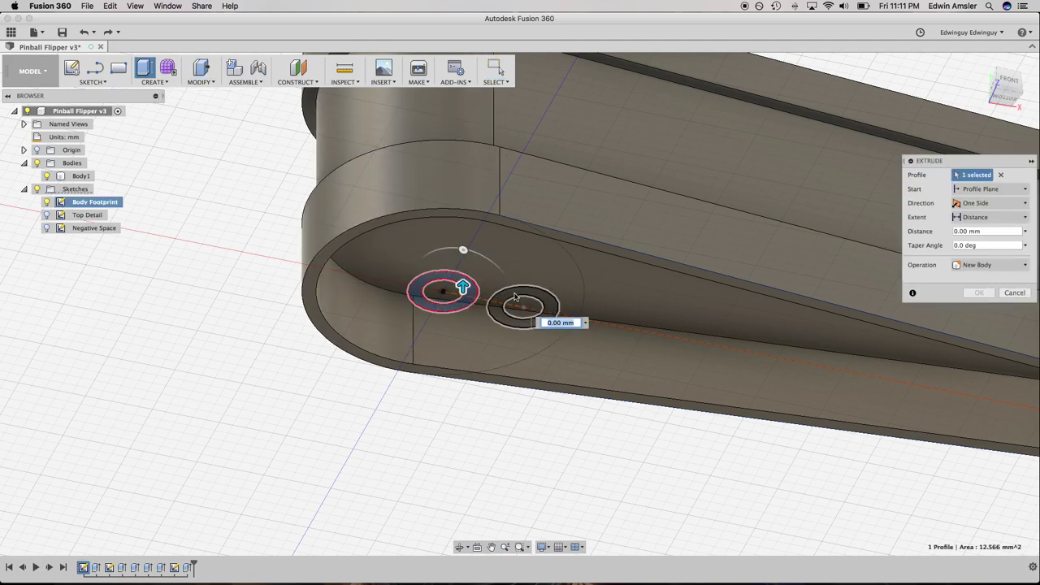
pyautogui.click(514, 298)
pyautogui.click(1010, 268)
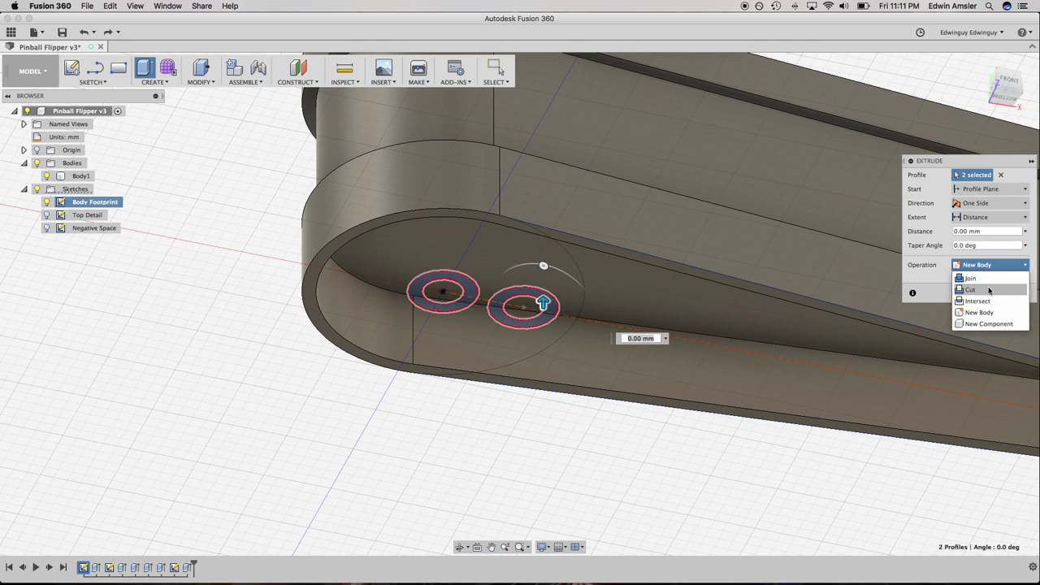
pyautogui.click(981, 279)
pyautogui.click(991, 217)
pyautogui.click(979, 242)
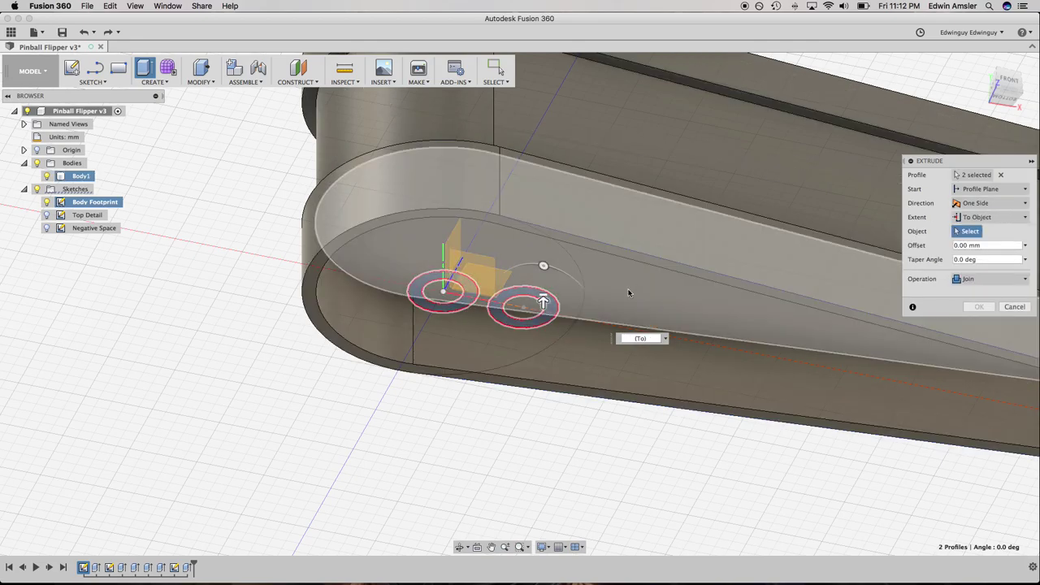
pyautogui.click(628, 292)
pyautogui.click(979, 306)
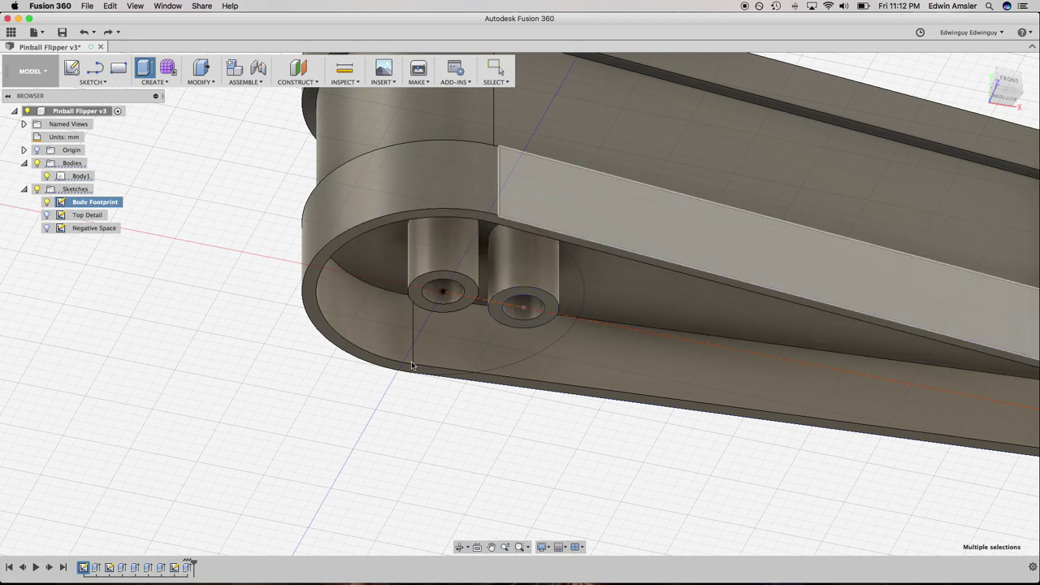
pyautogui.moveTo(770, 414)
pyautogui.mouseDown(button='middle')
pyautogui.moveTo(676, 415)
pyautogui.moveTo(544, 383)
pyautogui.mouseUp(button='middle')
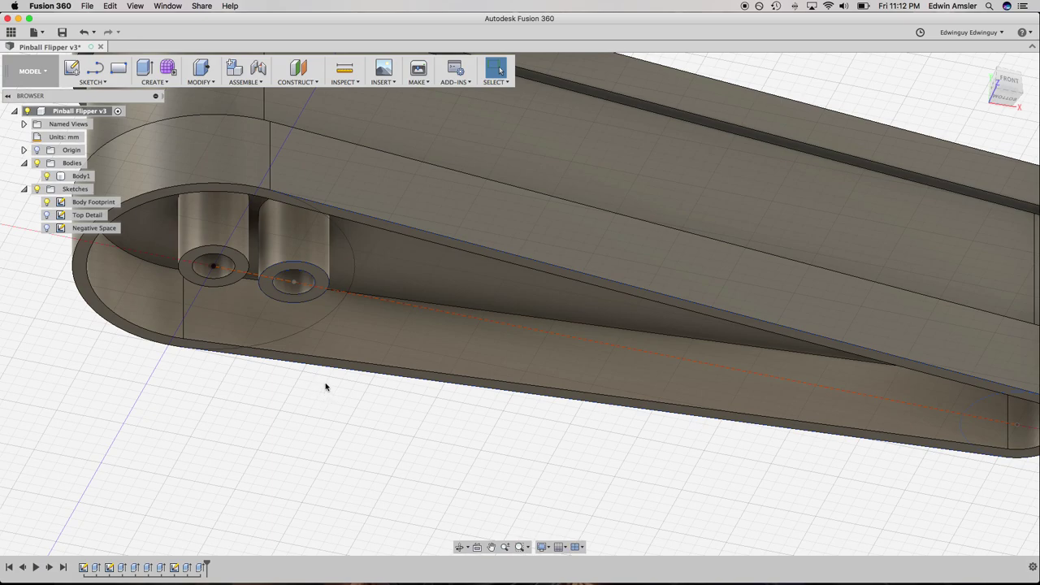
pyautogui.scroll(-5, 325, 382)
# Inspect the boss's circular edge and the Body1 body, then clear the selection
pyautogui.scroll(6, 281, 354)
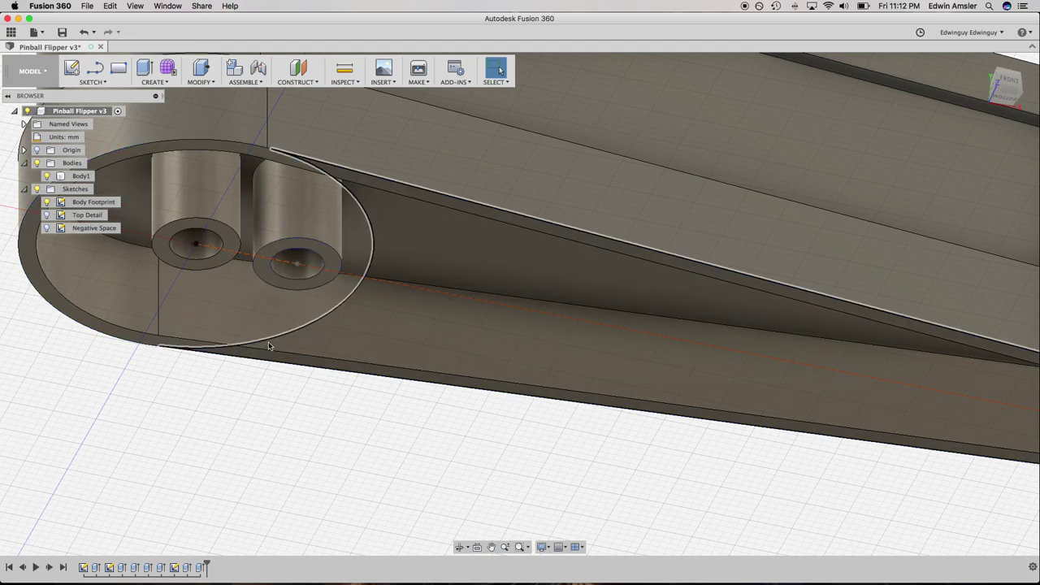
pyautogui.click(269, 346)
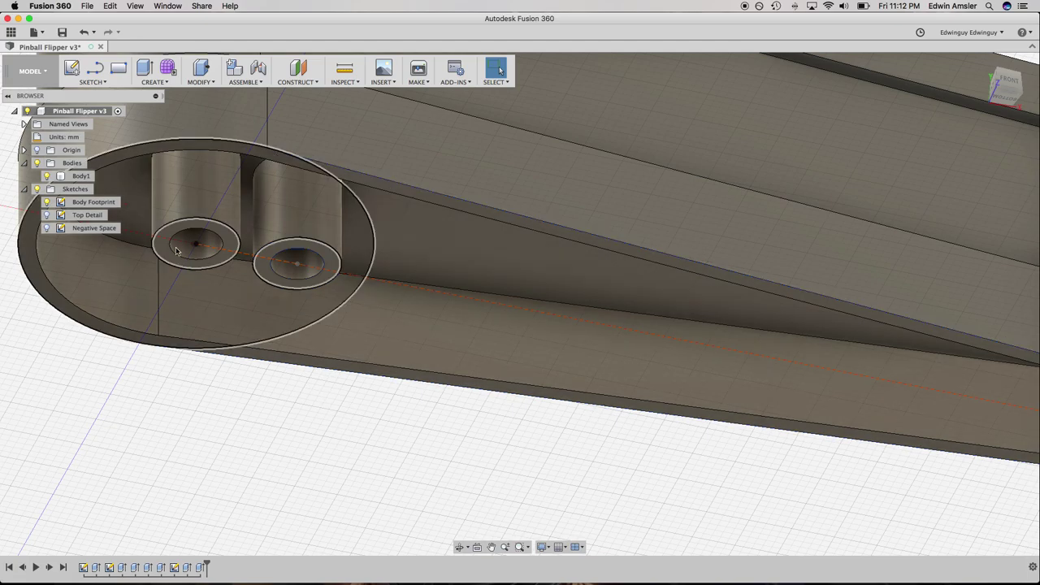
pyautogui.click(80, 176)
pyautogui.press('Escape')
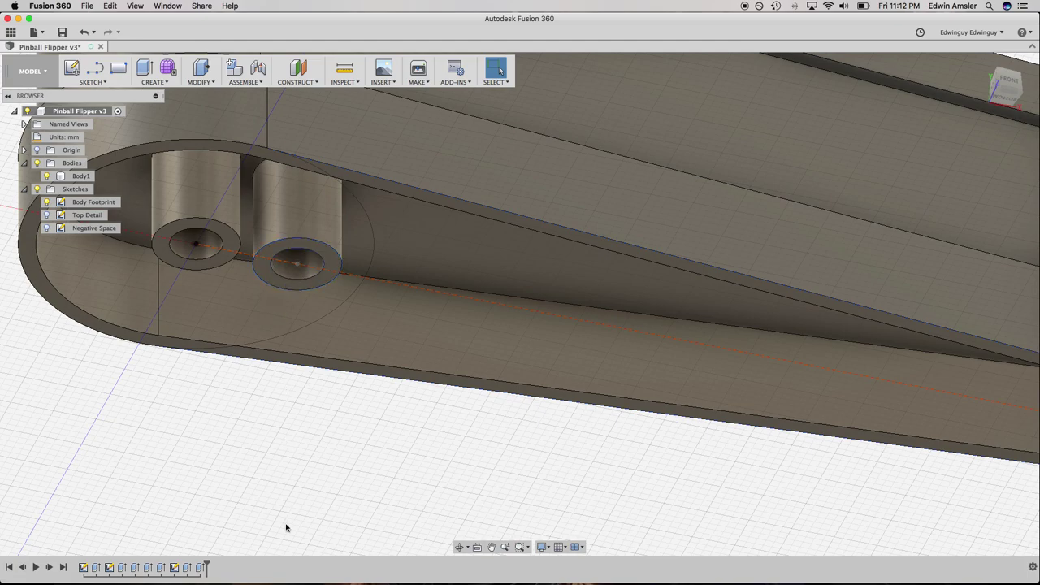
# Save a new version of the design with the description 'Final Touch'
pyautogui.hotkey('ctrl', 's')
pyautogui.press('BackSpace')
pyautogui.press('BackSpace')
pyautogui.press('BackSpace')
pyautogui.write('Final Touch')
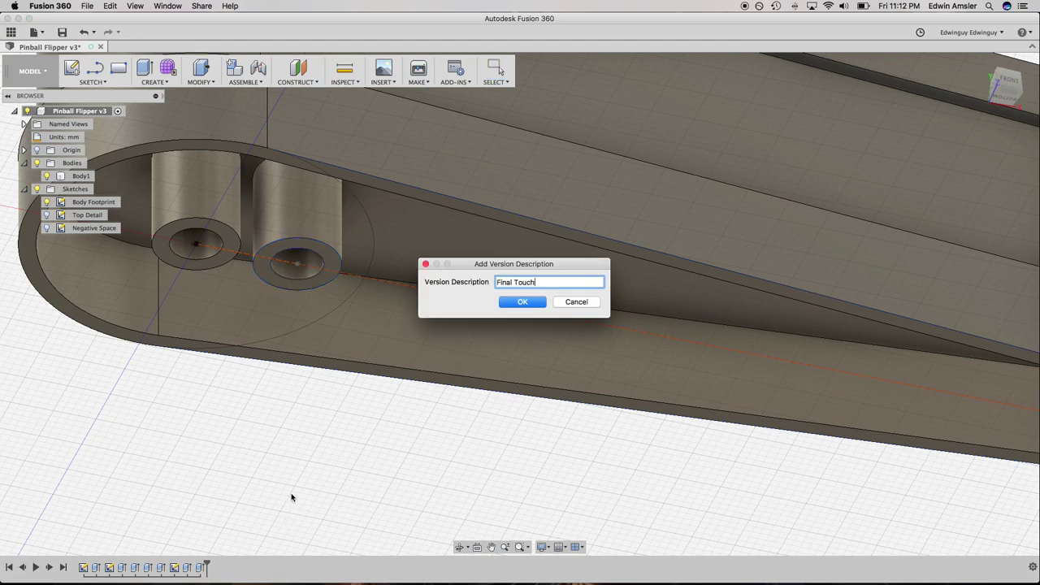
pyautogui.write('es')
pyautogui.press('Return')
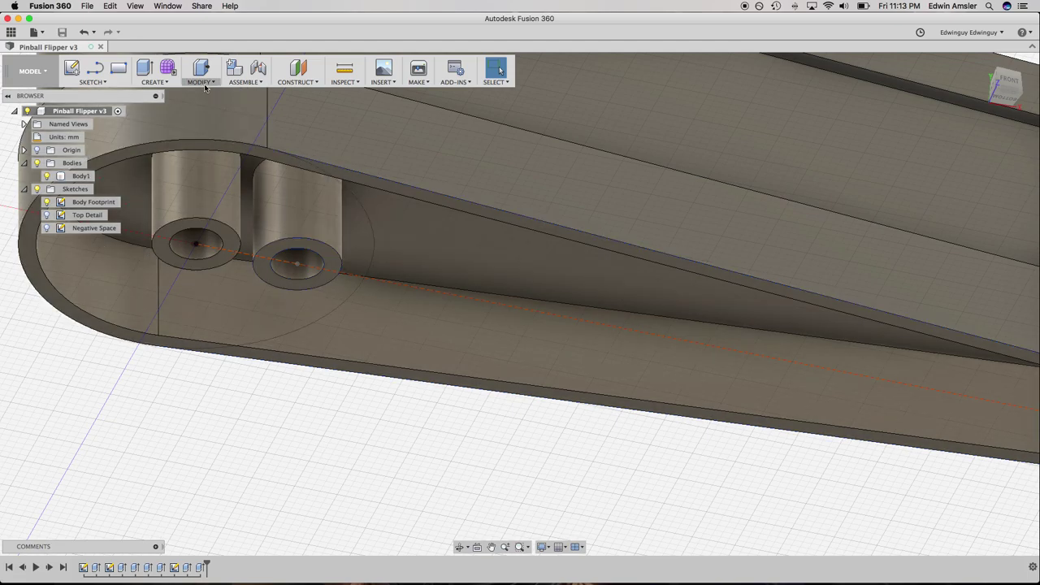
# Change the diameter_screw user parameter to 6 mm
pyautogui.click(204, 86)
pyautogui.click(237, 315)
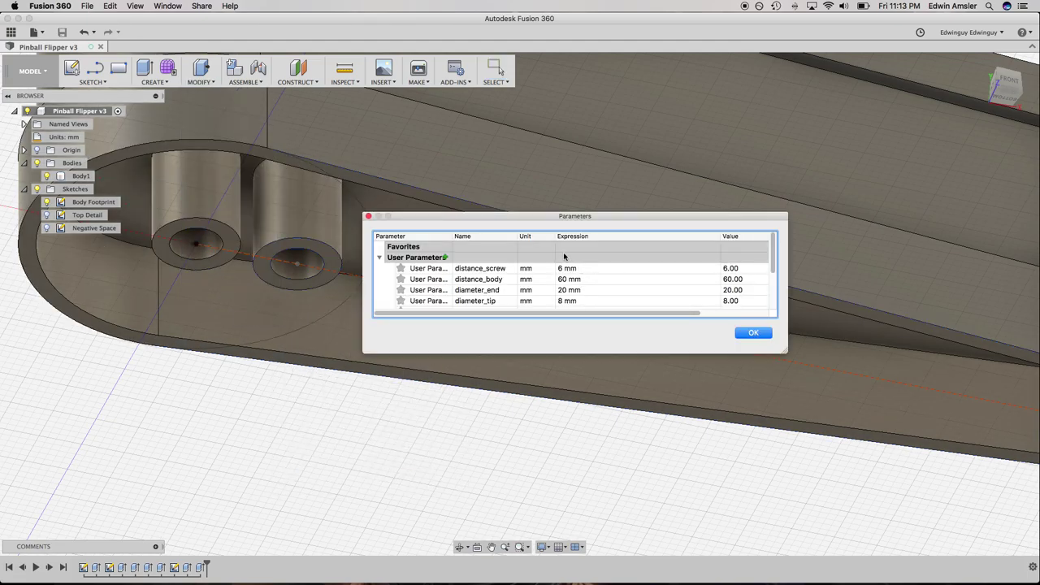
pyautogui.scroll(-3, 508, 285)
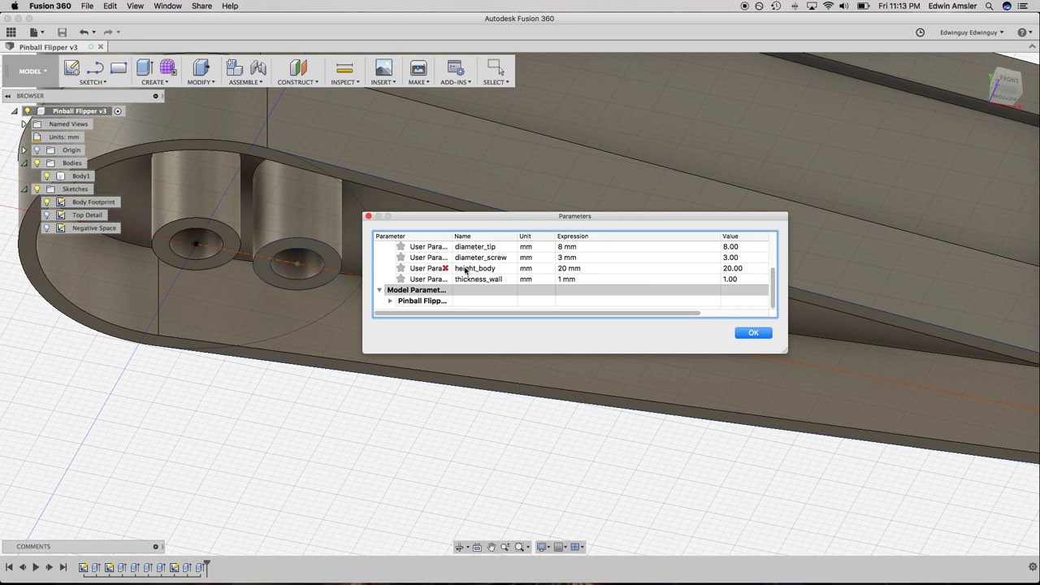
pyautogui.scroll(3, 467, 272)
pyautogui.scroll(-2, 479, 294)
pyautogui.scroll(-1, 479, 294)
pyautogui.click(480, 294)
pyautogui.click(565, 291)
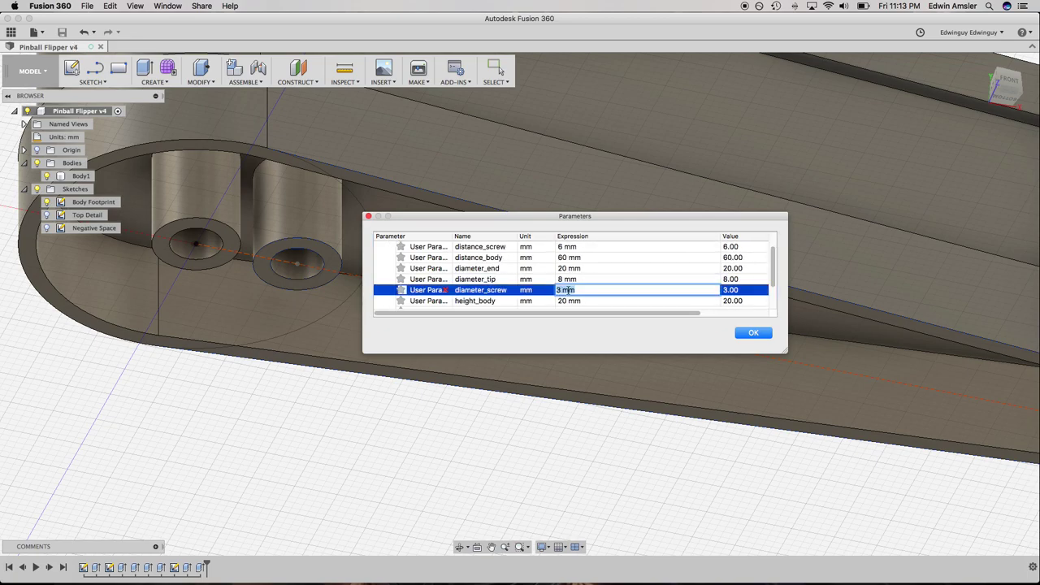
pyautogui.write('6')
pyautogui.press('Return')
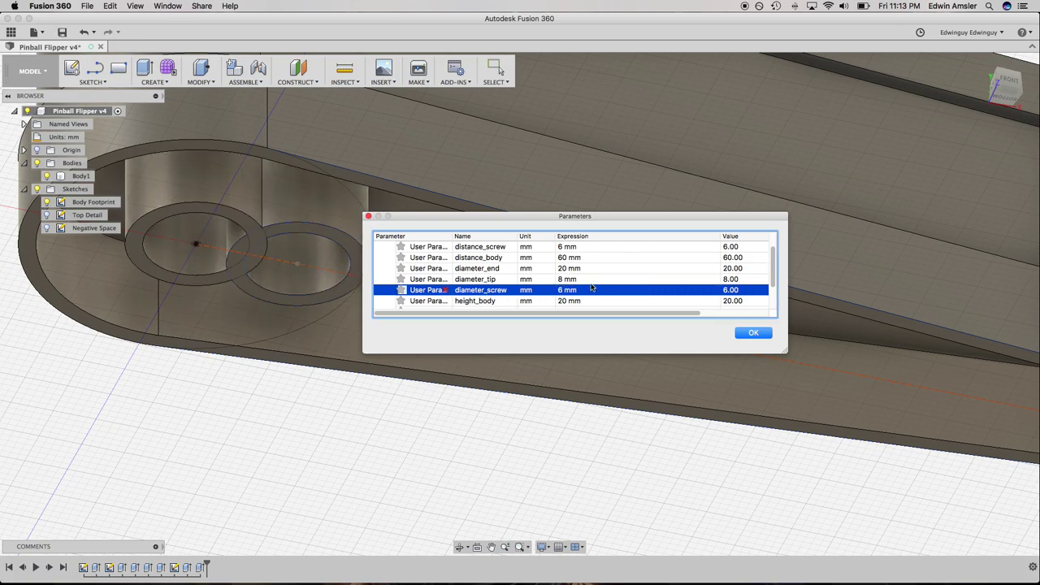
pyautogui.moveTo(568, 279)
pyautogui.press('Return')
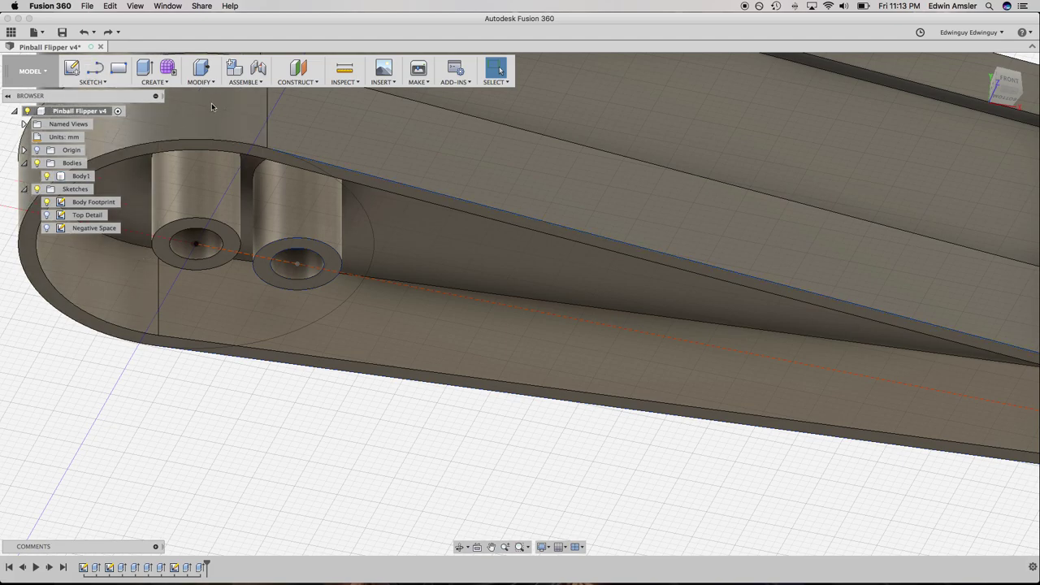
# Reopen the parameters table and select distance_body, then distance_screw
pyautogui.click(201, 74)
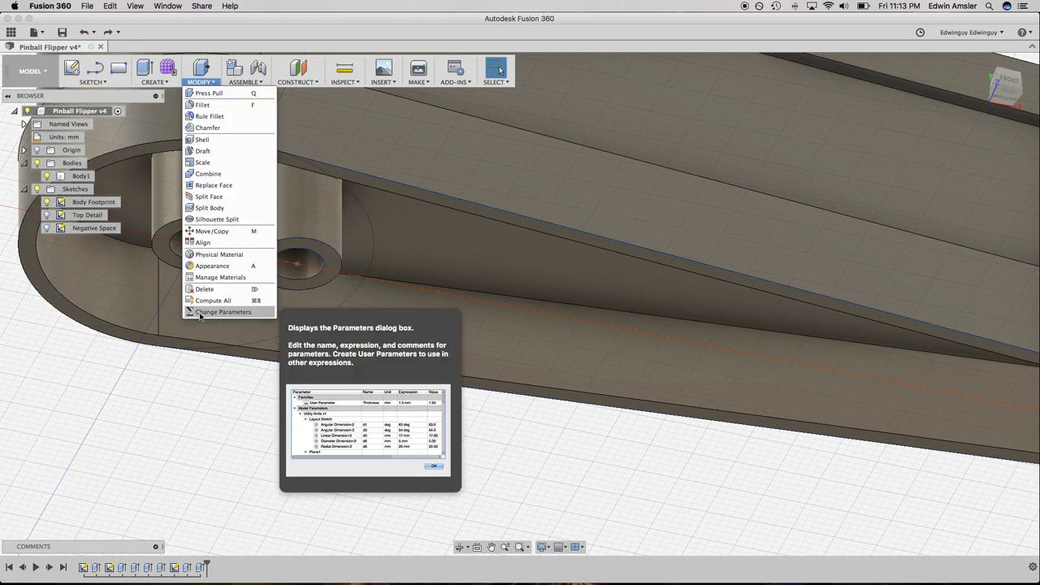
pyautogui.click(213, 312)
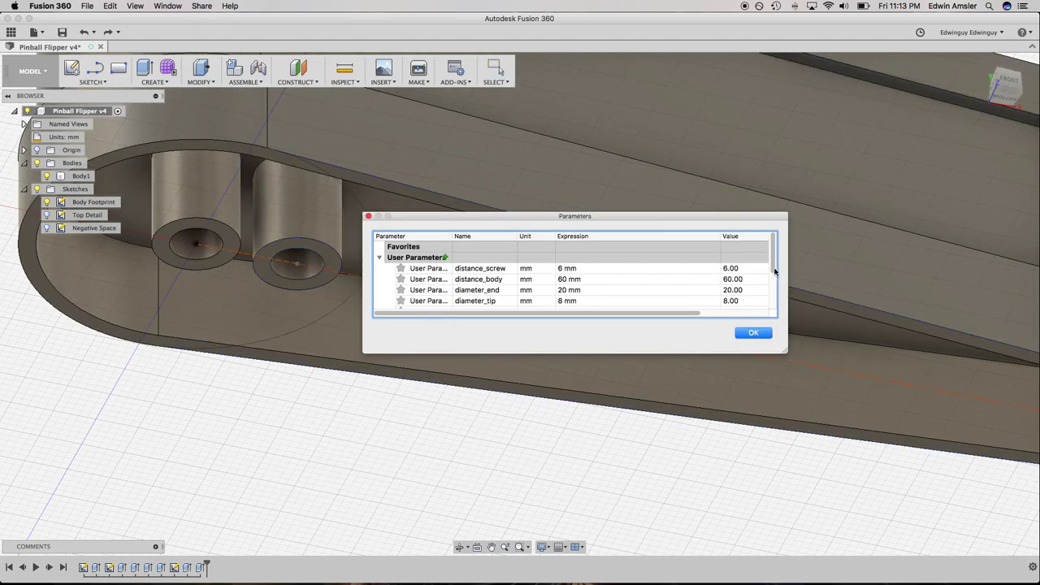
pyautogui.click(496, 284)
pyautogui.click(550, 268)
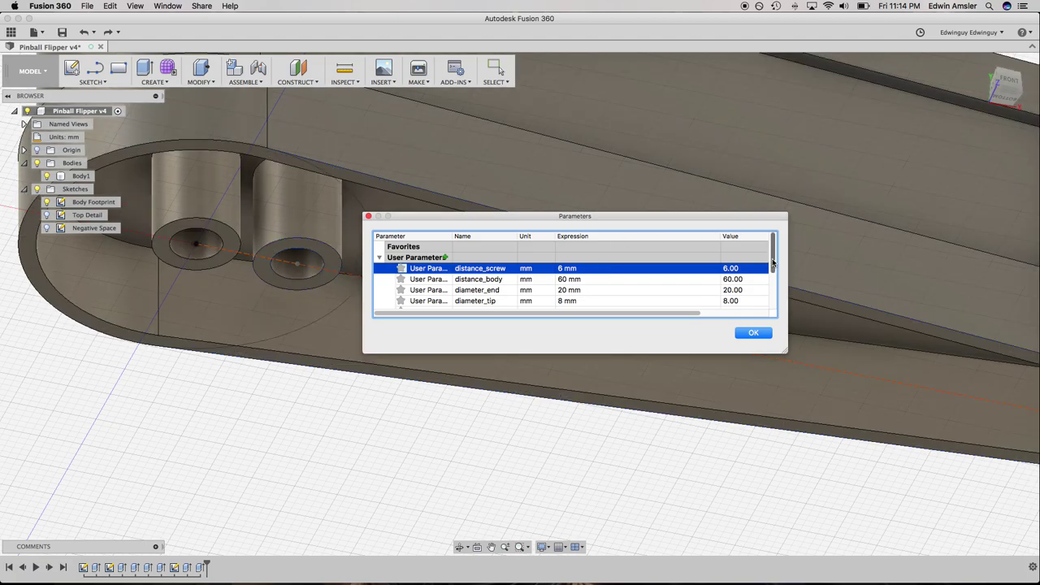
# Scroll through and review the user parameters list, then close it and bring up the Body Footprint sketch's options
pyautogui.moveTo(771, 264); pyautogui.dragTo(770, 274)
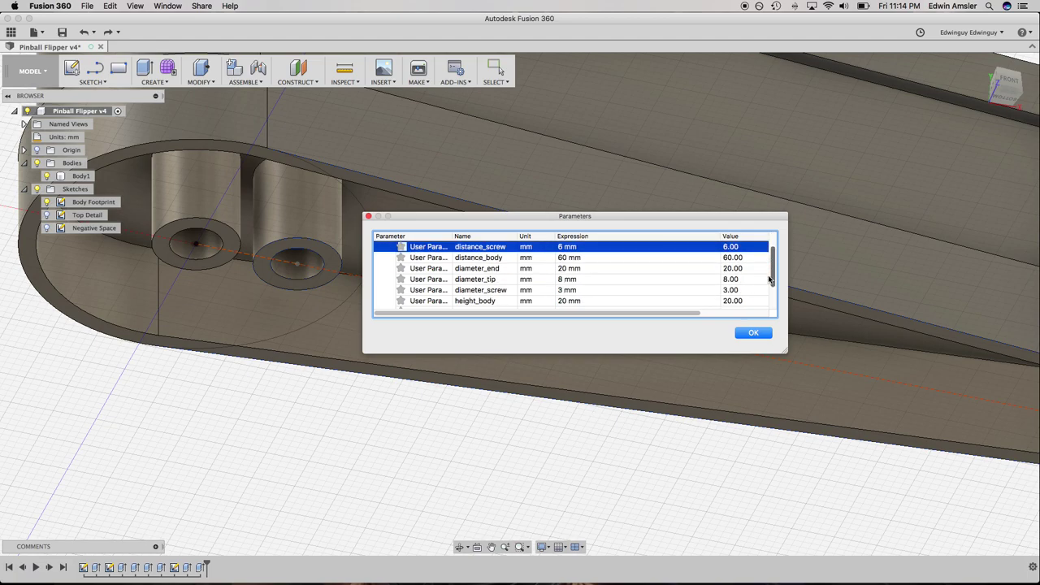
pyautogui.scroll(-1, 769, 279)
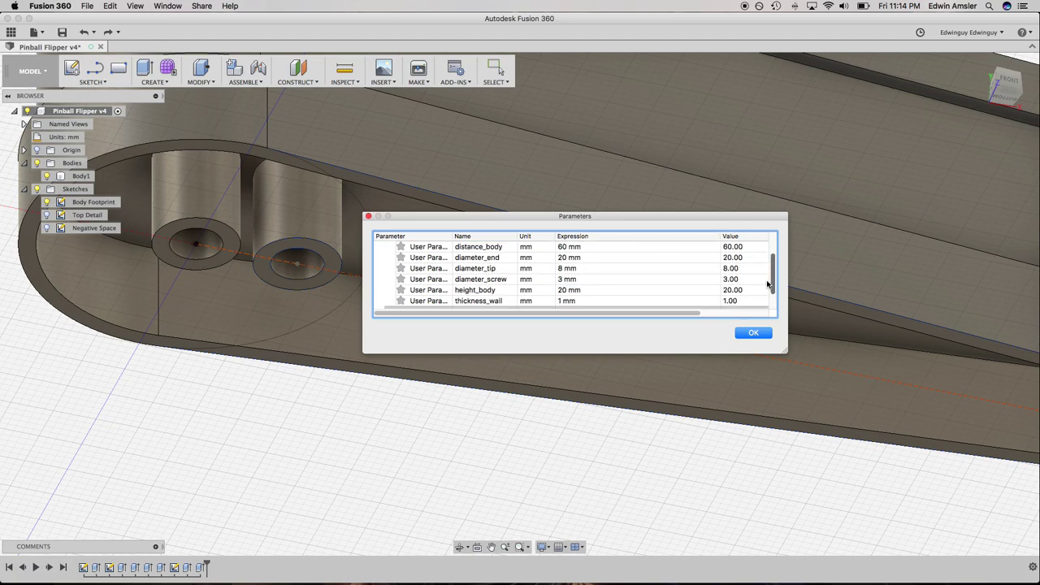
pyautogui.scroll(-1, 765, 286)
pyautogui.scroll(3, 766, 276)
pyautogui.scroll(1, 765, 276)
pyautogui.click(749, 334)
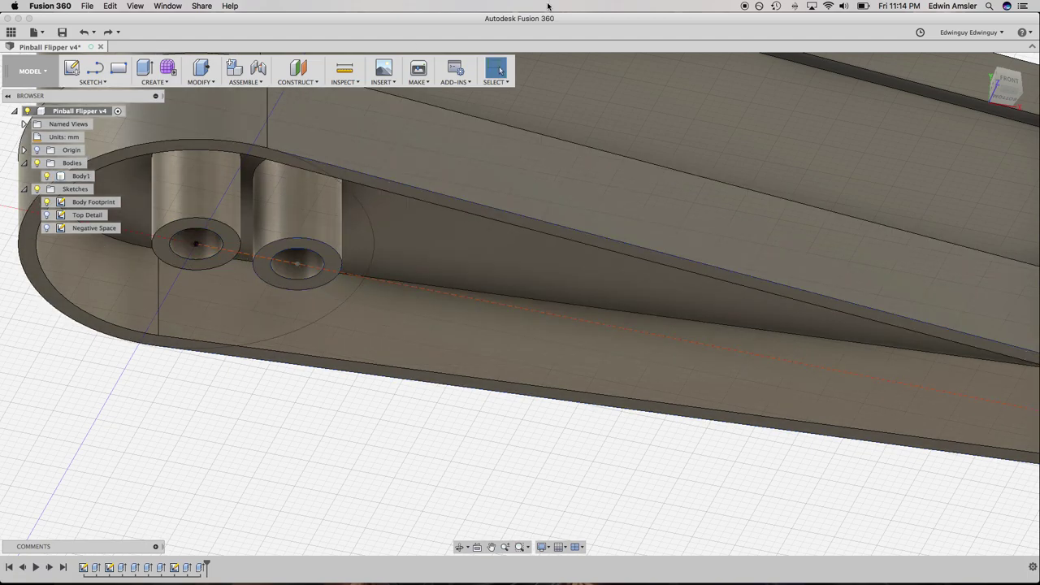
pyautogui.rightClick(88, 202)
# Edit the Body Footprint sketch and zoom in on the two screw-boss circles
pyautogui.click(114, 229)
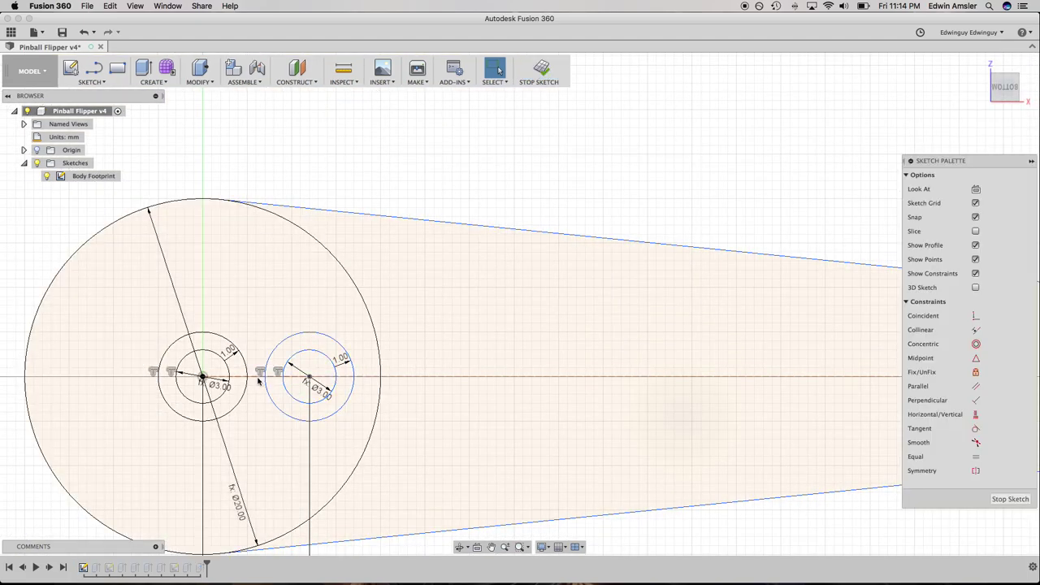
pyautogui.scroll(-3, 257, 376)
pyautogui.scroll(5, 257, 377)
pyautogui.scroll(2, 257, 376)
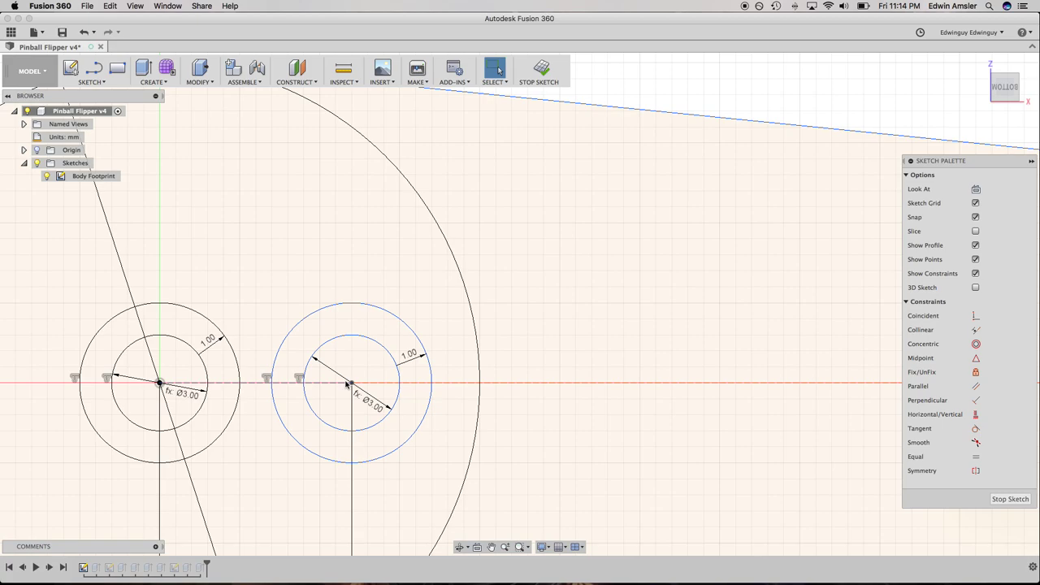
pyautogui.click(337, 70)
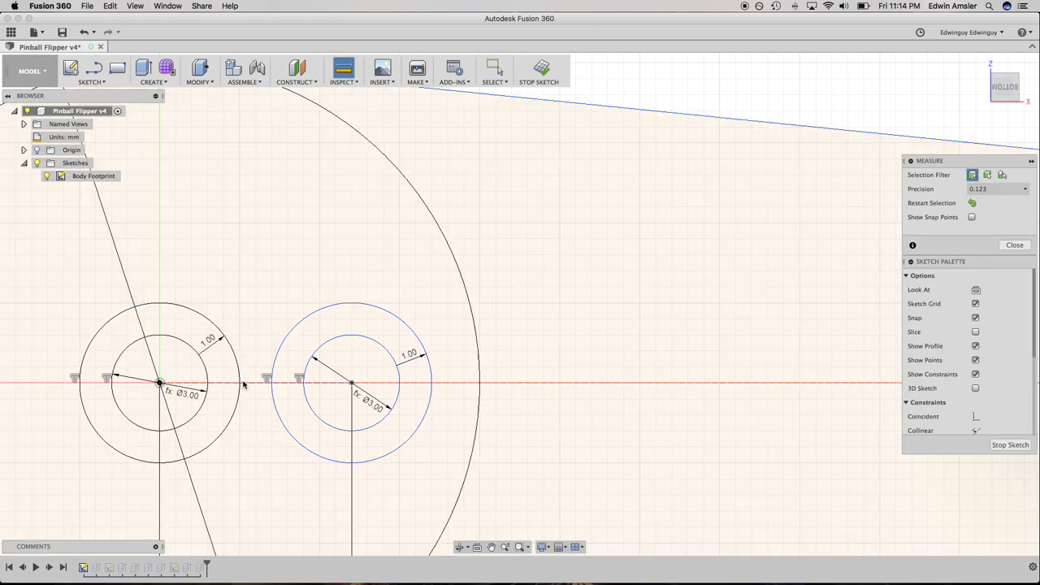
# Measure the 1.00 mm gap between the outer boss circles, then the ring profiles and right inner circle area
pyautogui.click(240, 391)
pyautogui.click(272, 390)
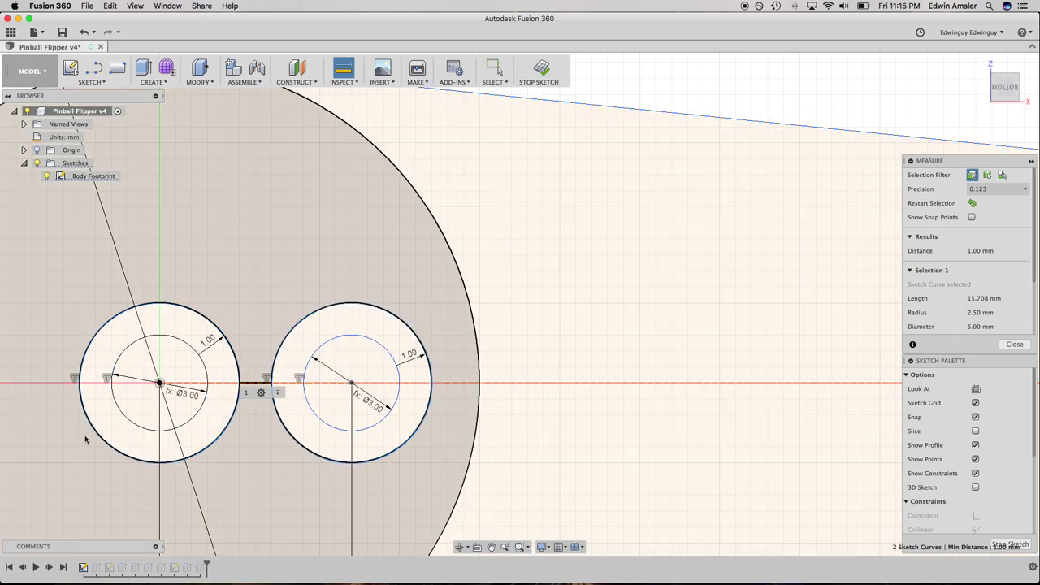
pyautogui.click(227, 350)
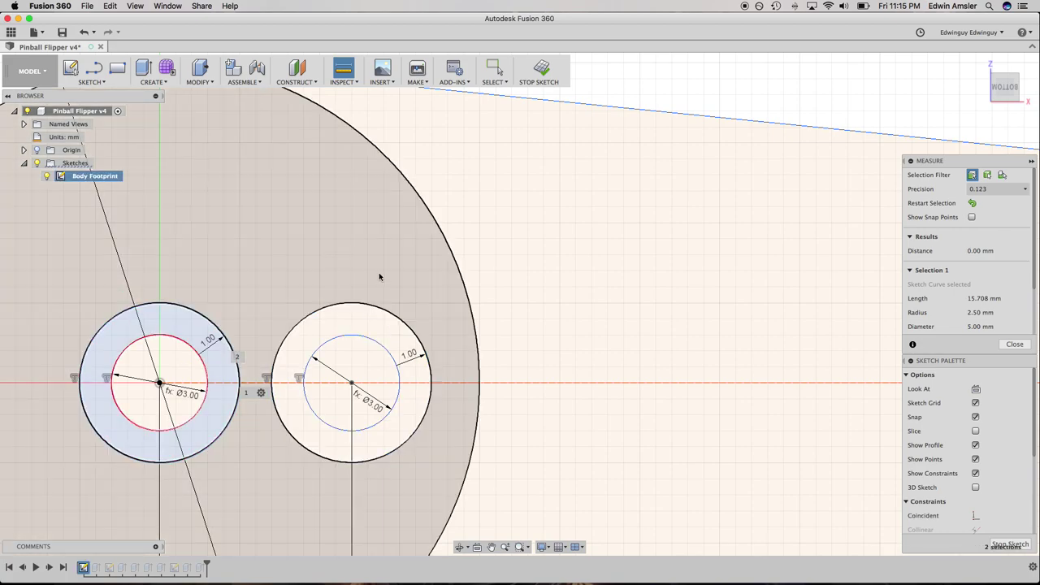
pyautogui.click(345, 315)
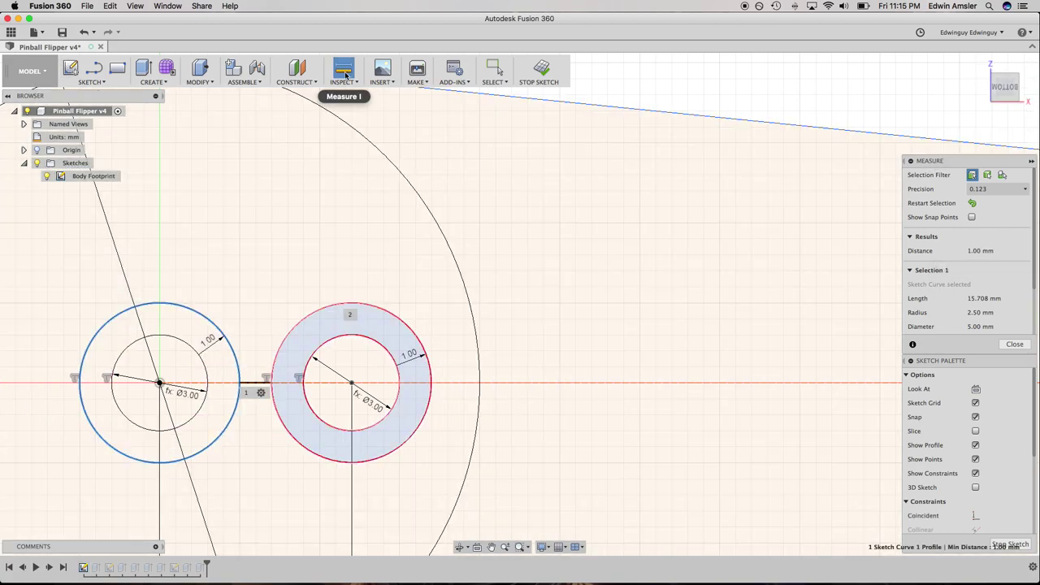
pyautogui.click(340, 71)
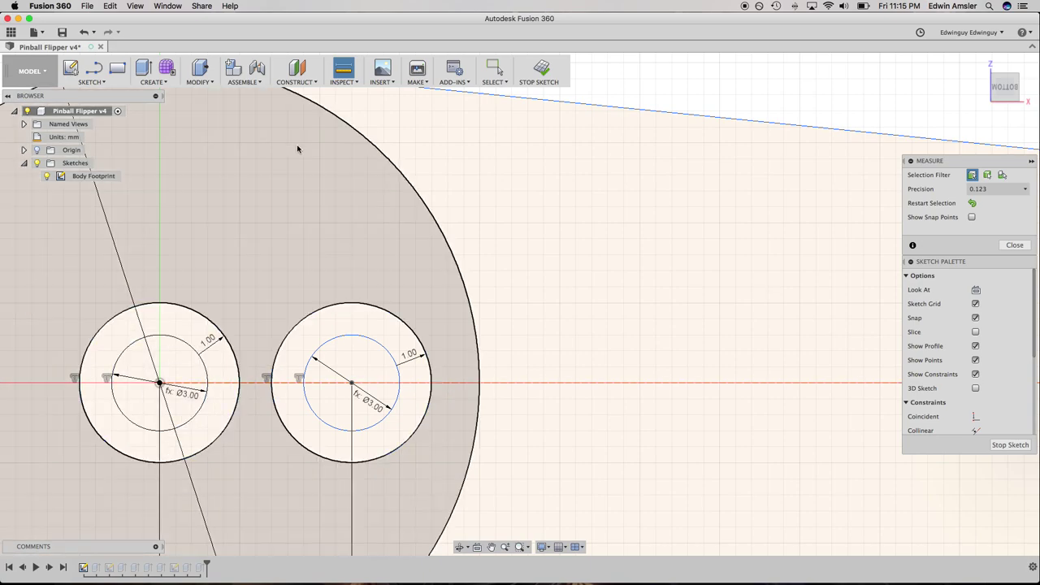
pyautogui.click(379, 406)
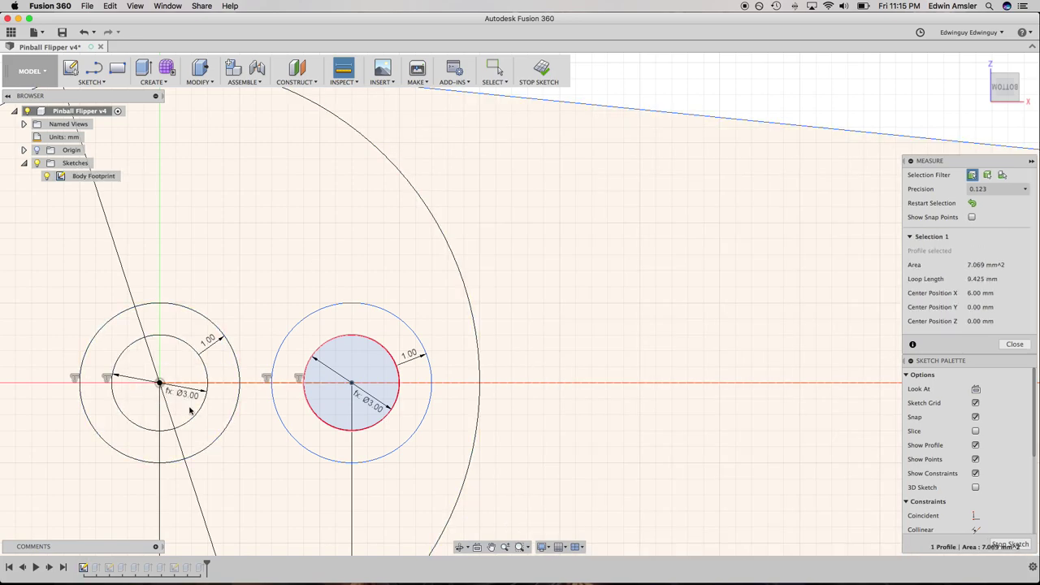
pyautogui.click(345, 70)
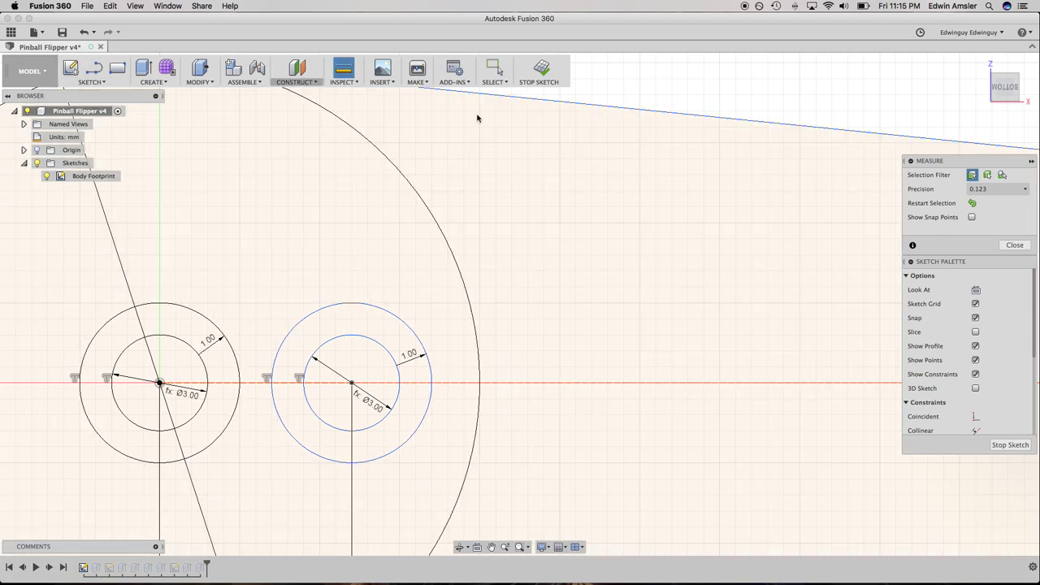
# Halve both screw-hole diameters by changing their dimensions to diameter_screw/2
pyautogui.press('Escape')
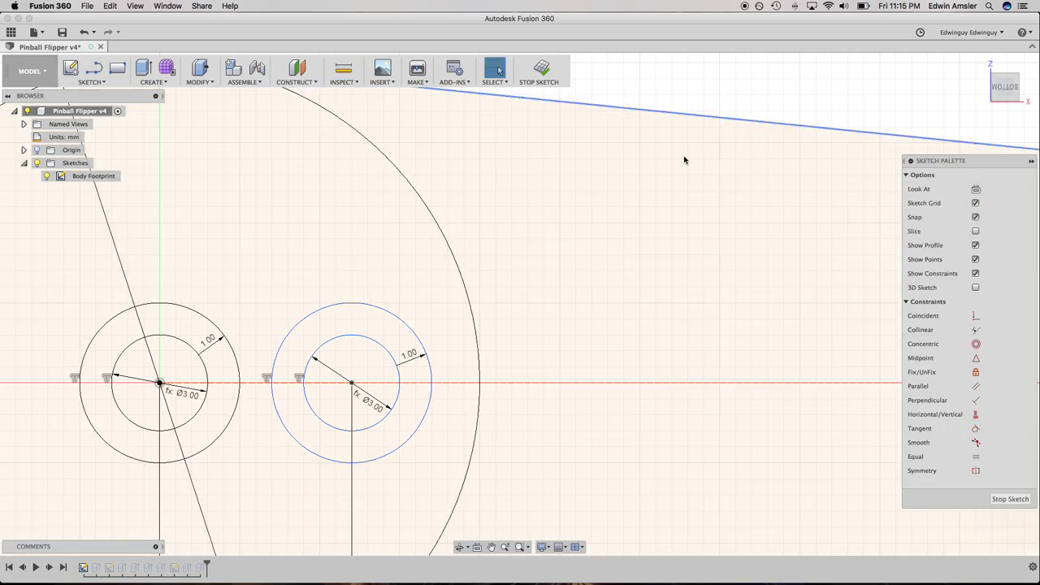
pyautogui.doubleClick(189, 394)
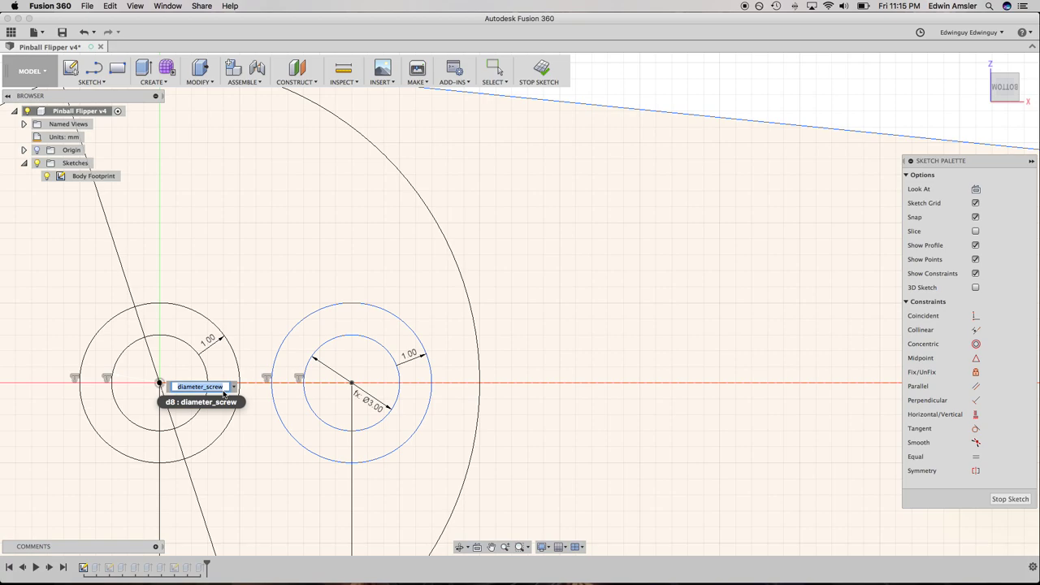
pyautogui.click(226, 386)
pyautogui.write('/2')
pyautogui.press('Return')
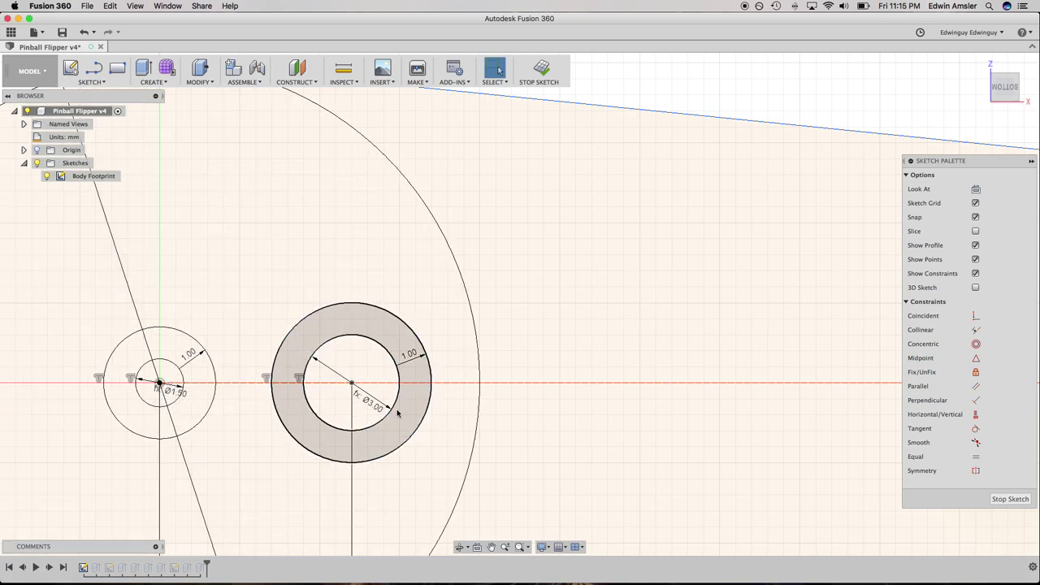
pyautogui.doubleClick(374, 404)
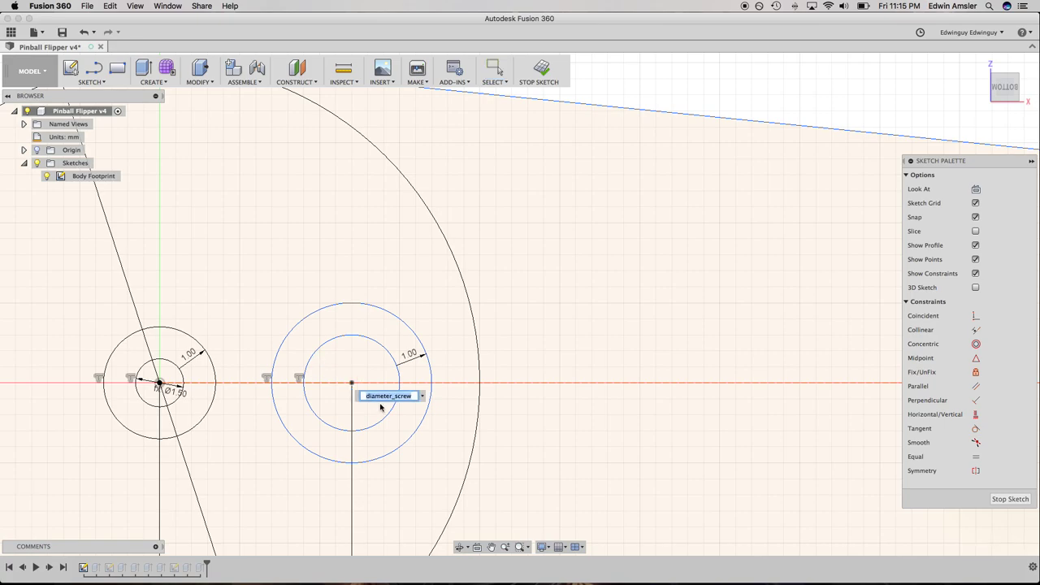
pyautogui.write('/2')
pyautogui.press('Return')
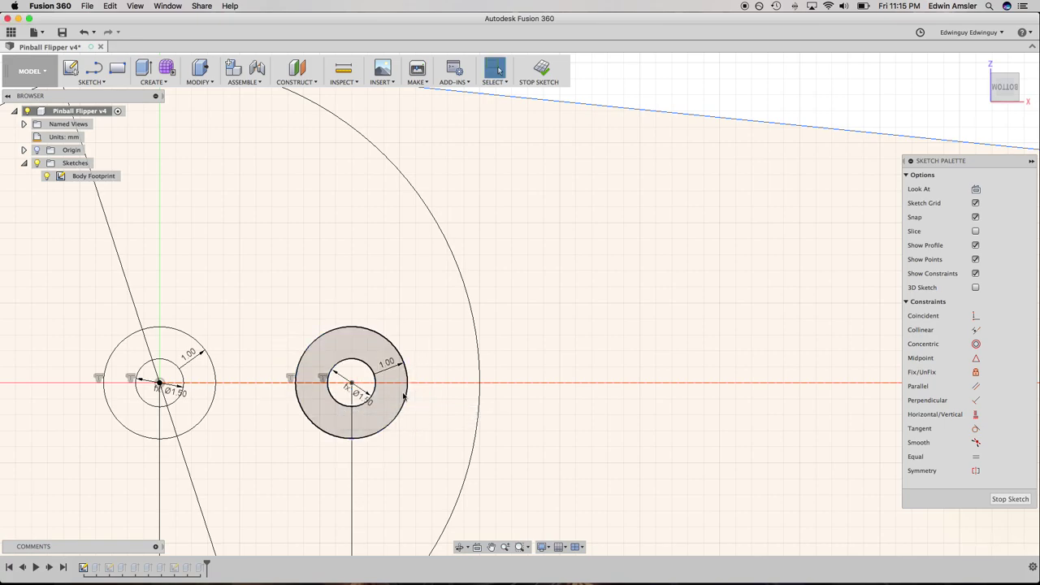
# Halve the end and tip circle diameters to diameter_end/2 and diameter_tip/2
pyautogui.scroll(-3, 544, 364)
pyautogui.scroll(-3, 598, 403)
pyautogui.scroll(-3, 620, 422)
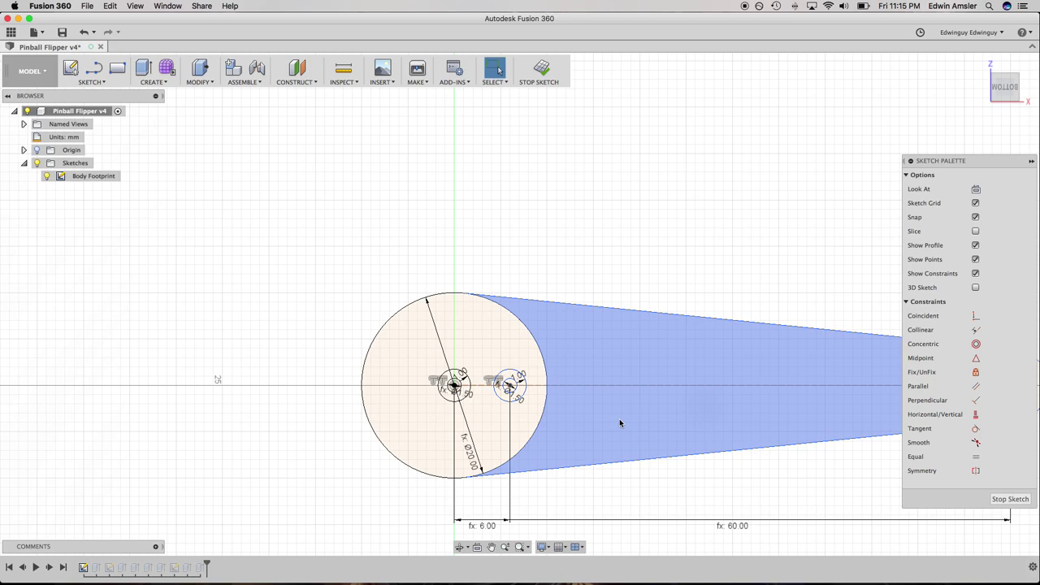
pyautogui.moveTo(620, 423); pyautogui.dragTo(629, 297, button='middle')
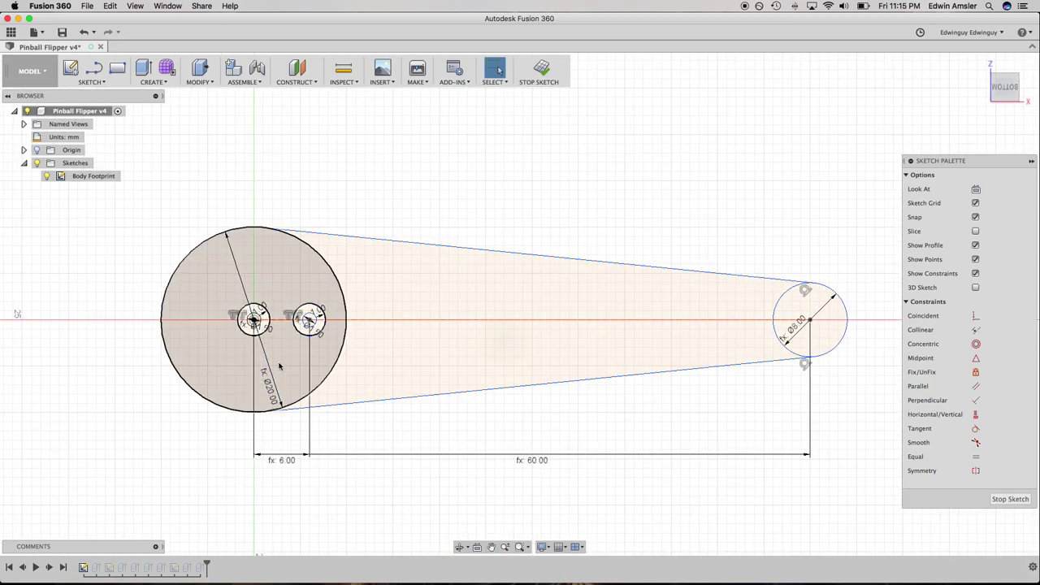
pyautogui.doubleClick(275, 400)
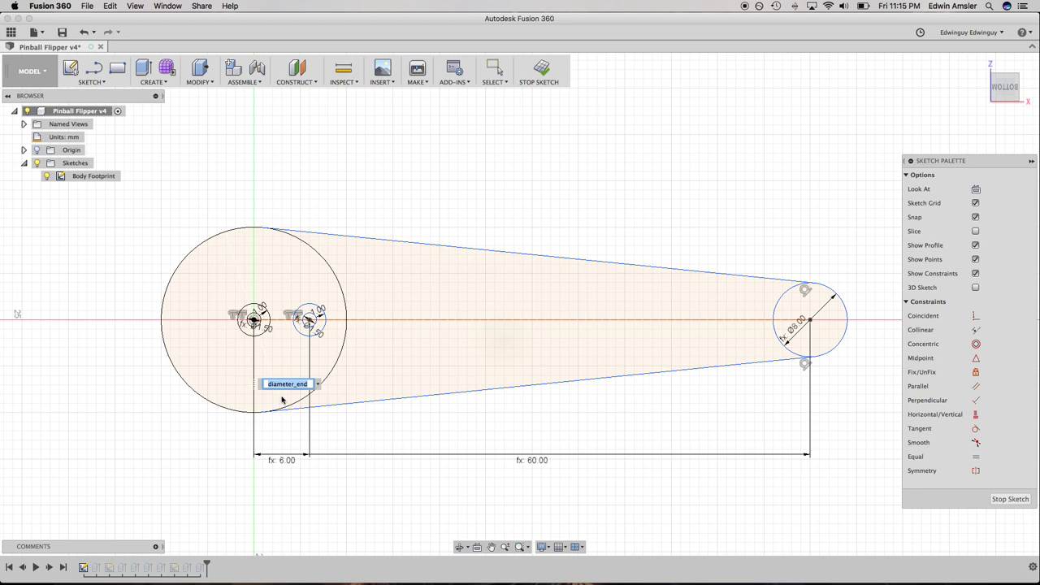
pyautogui.write('/2')
pyautogui.press('Return')
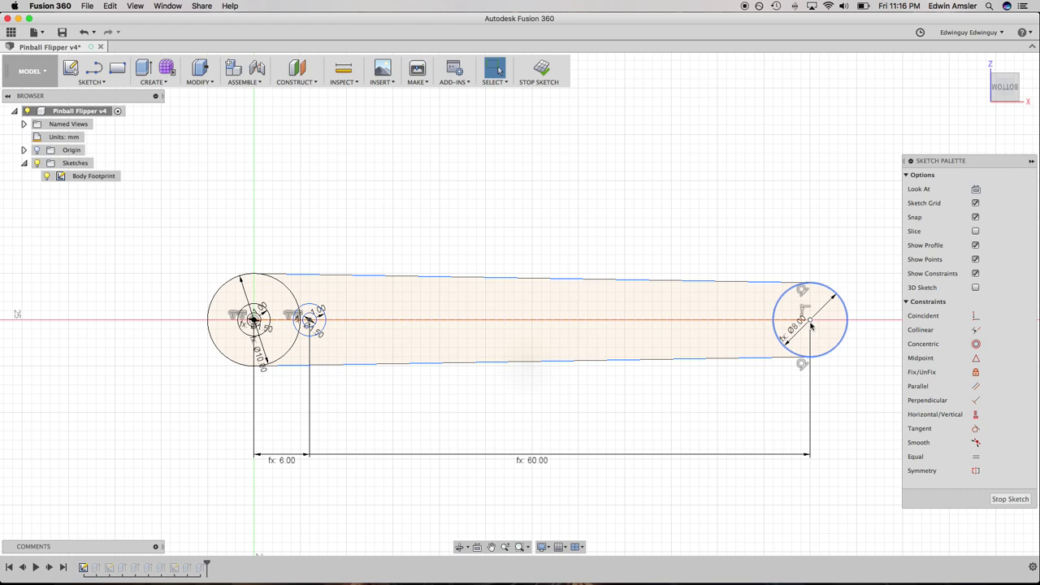
pyautogui.doubleClick(787, 333)
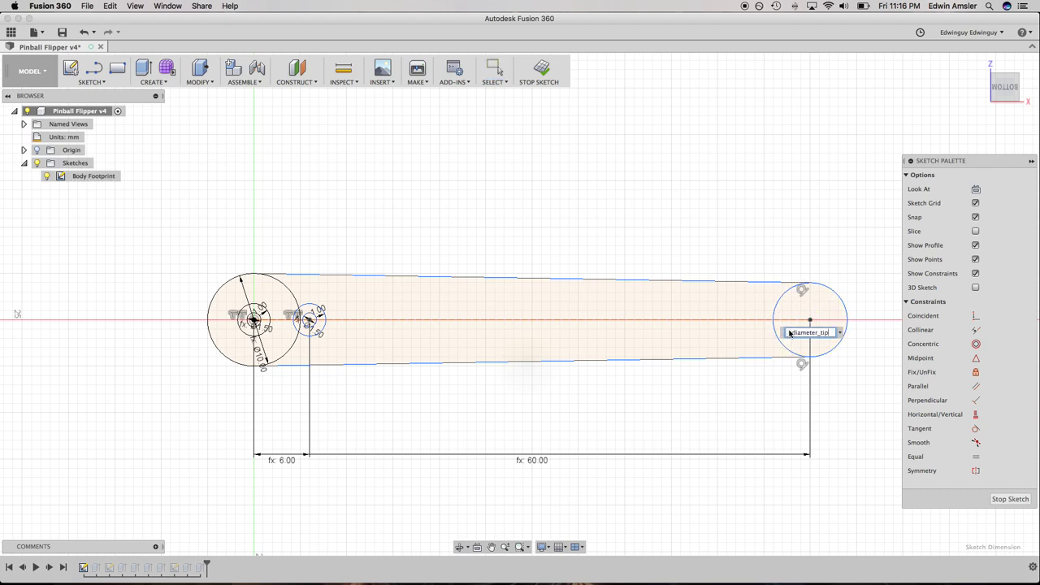
pyautogui.write('/2')
pyautogui.press('Return')
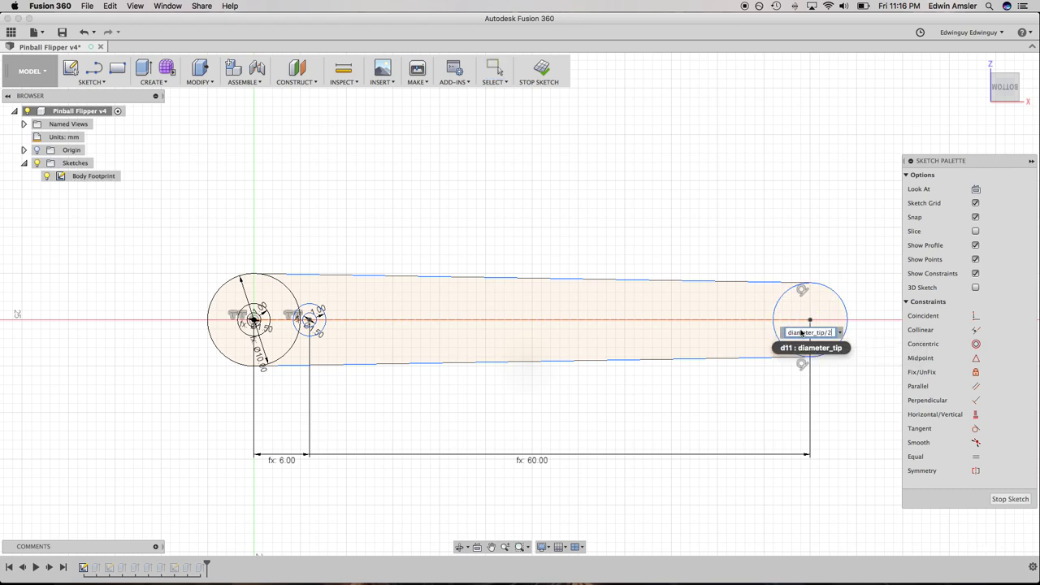
pyautogui.press('Return')
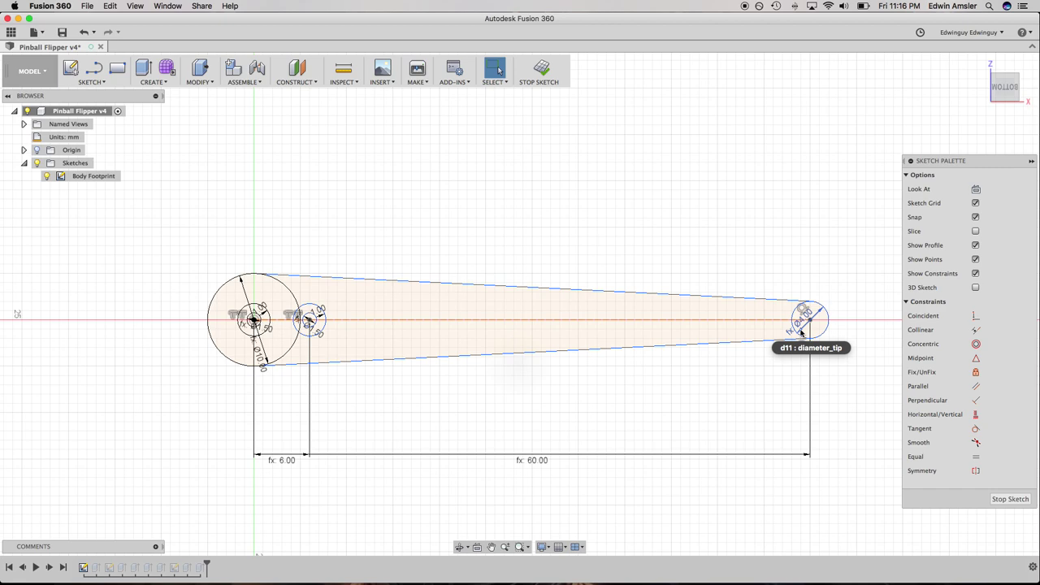
pyautogui.click(624, 299)
# Measure the distance from the left hub circle to the right tip circle
pyautogui.keyDown('shift'); pyautogui.click(207, 325); pyautogui.keyUp('shift')
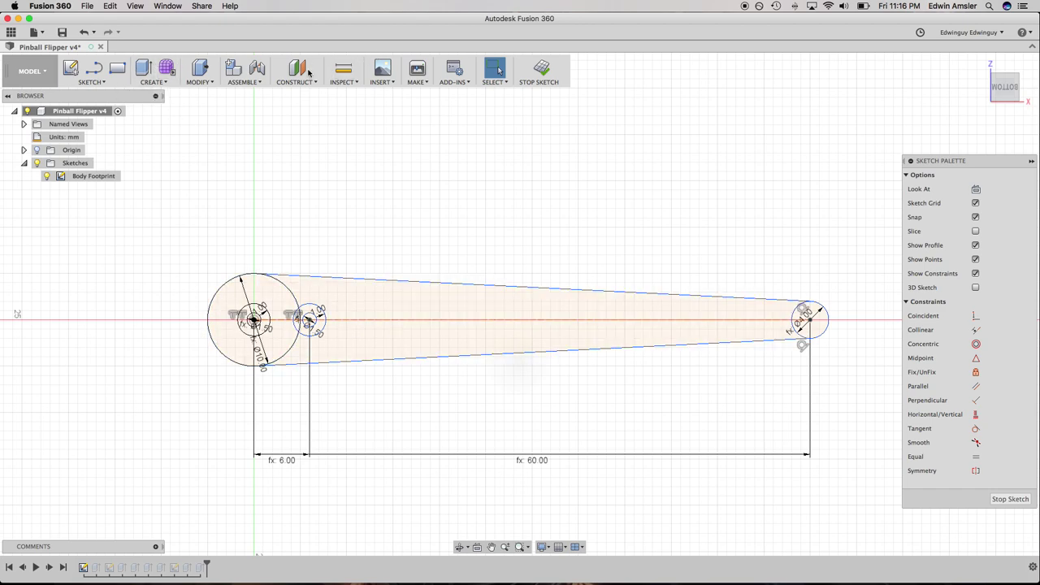
pyautogui.press('i')
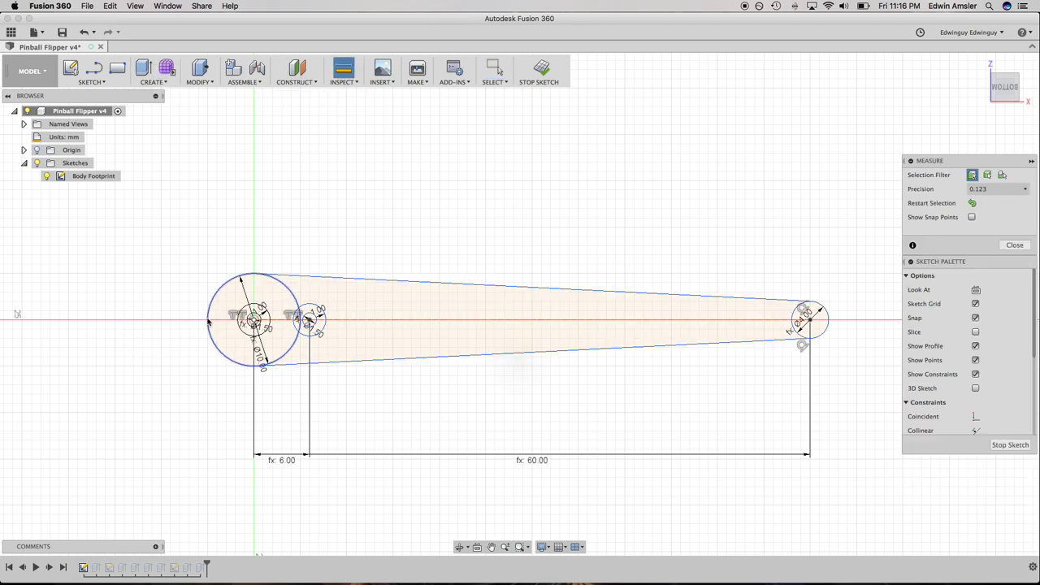
pyautogui.click(209, 323)
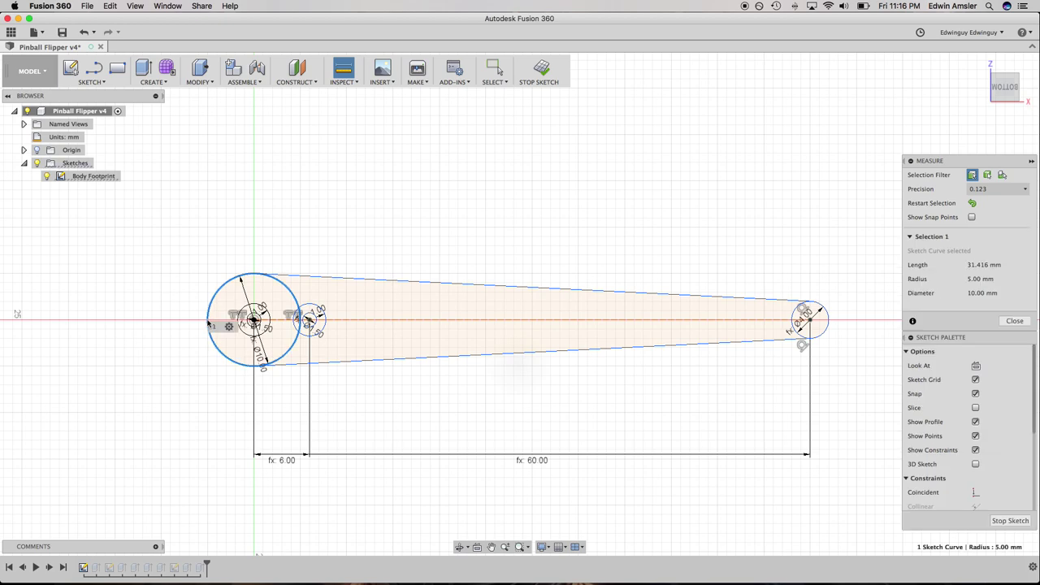
pyautogui.click(829, 324)
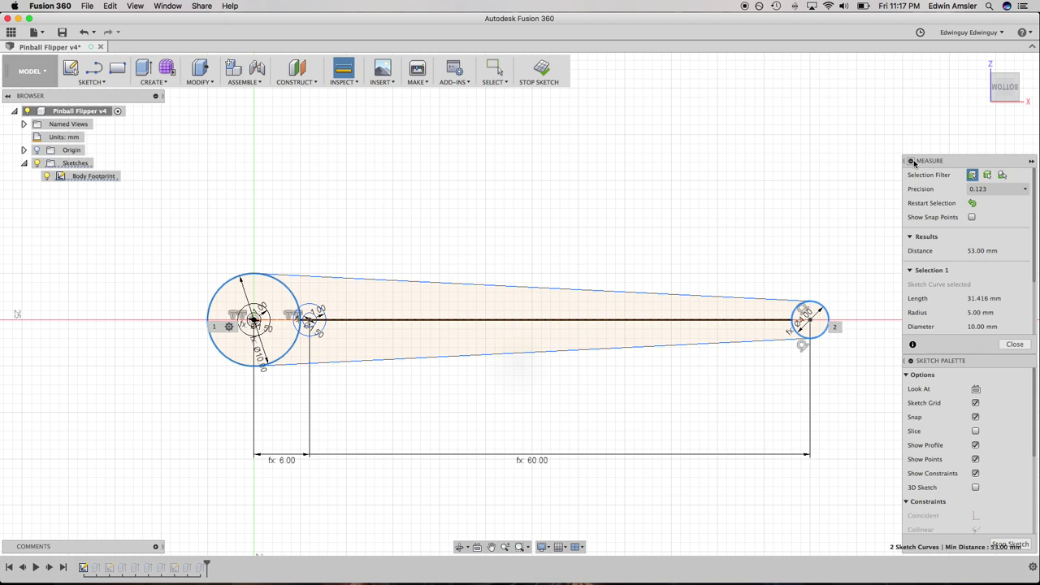
pyautogui.click(911, 160)
# Undo the last two diameter edits, restoring the Ø8 tip circle and Ø20 pivot-end circle
pyautogui.press('super+z')
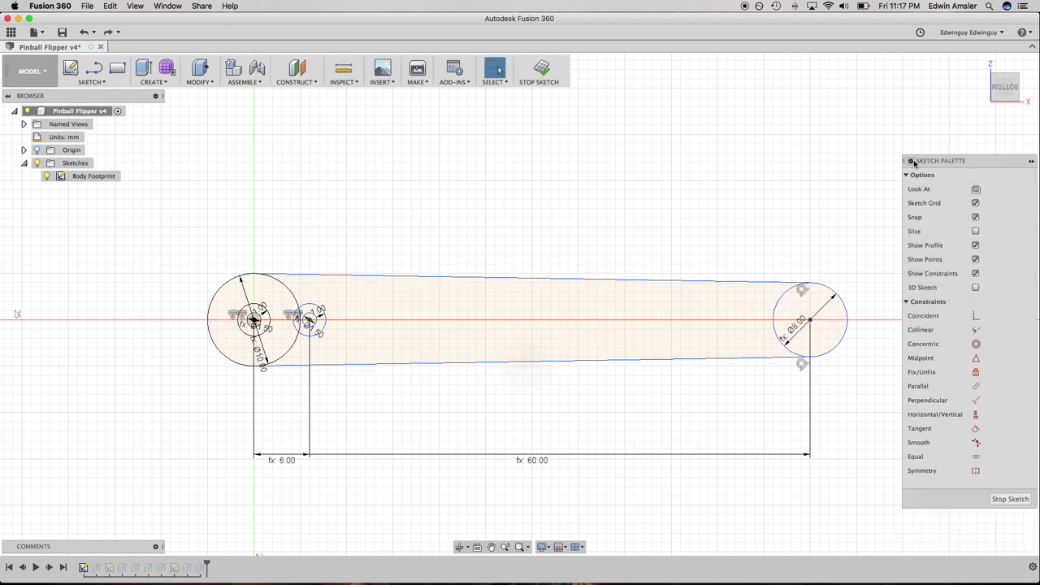
pyautogui.press('super+z')
pyautogui.press('super+z')
pyautogui.press('super+z')
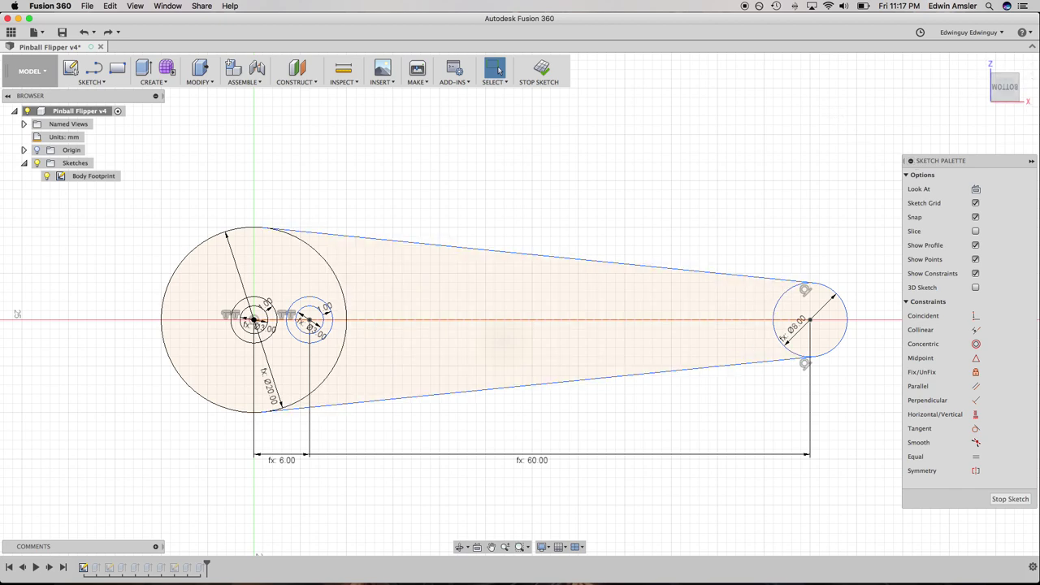
pyautogui.click(288, 335)
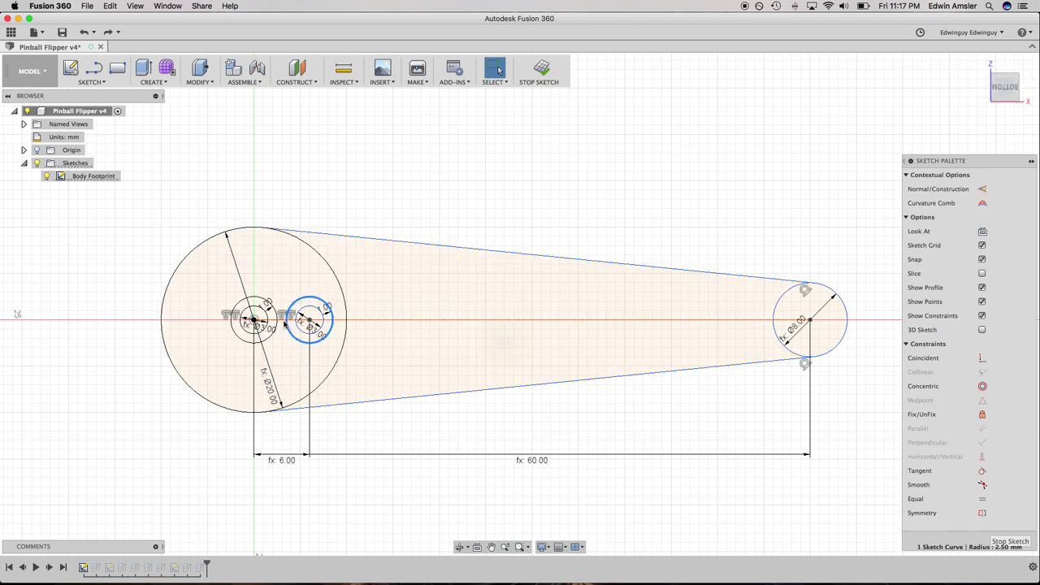
pyautogui.scroll(2, 313, 390)
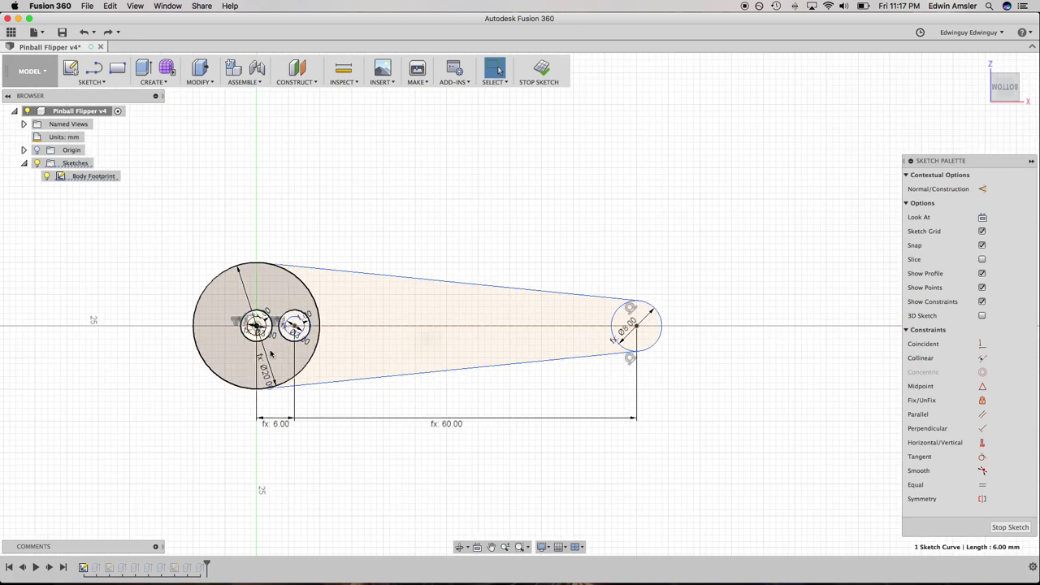
pyautogui.scroll(3, 277, 354)
pyautogui.scroll(3, 280, 324)
pyautogui.click(290, 236)
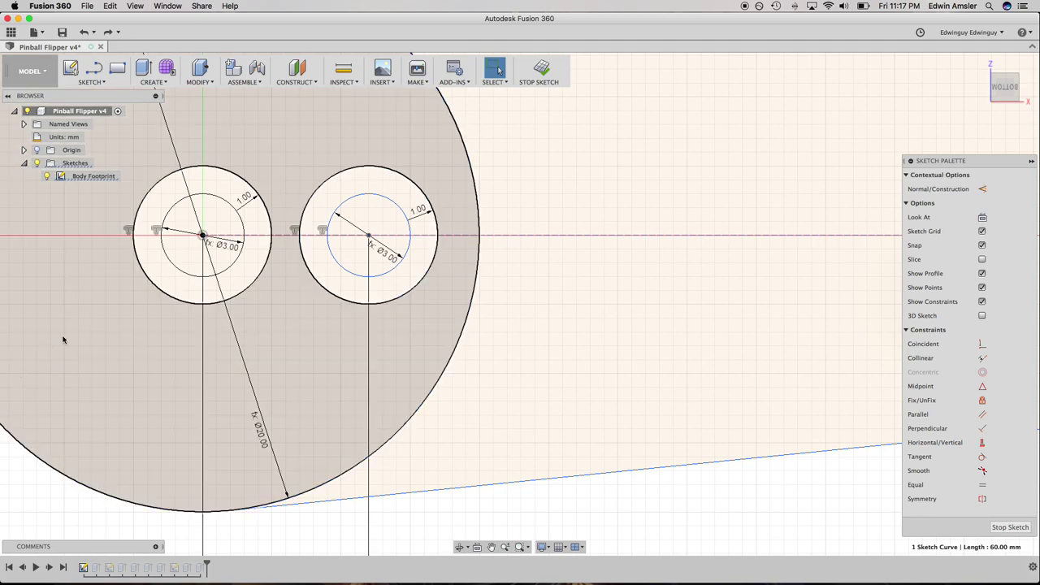
pyautogui.press('l')
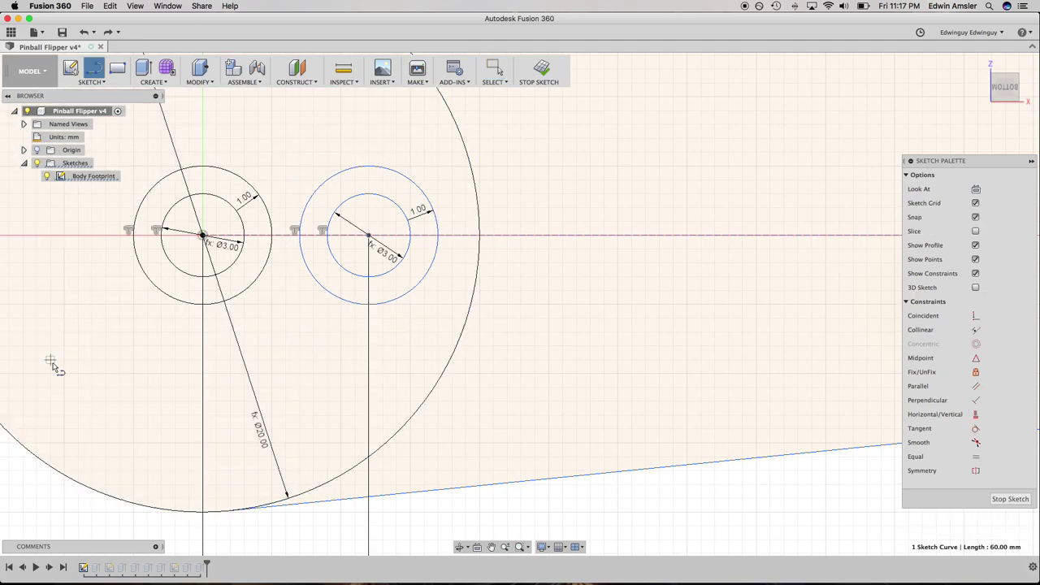
pyautogui.click(203, 236)
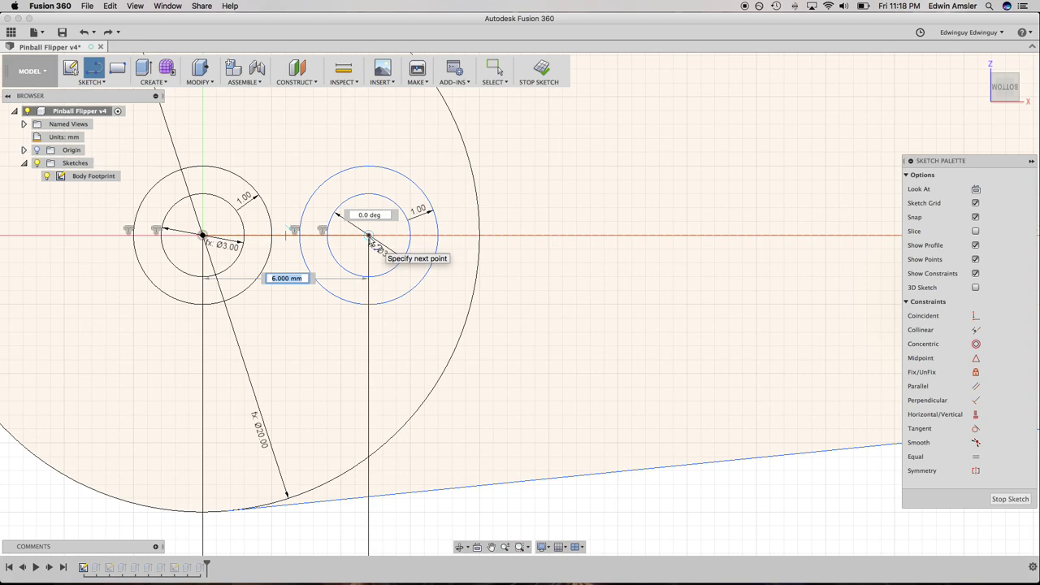
pyautogui.press('Escape')
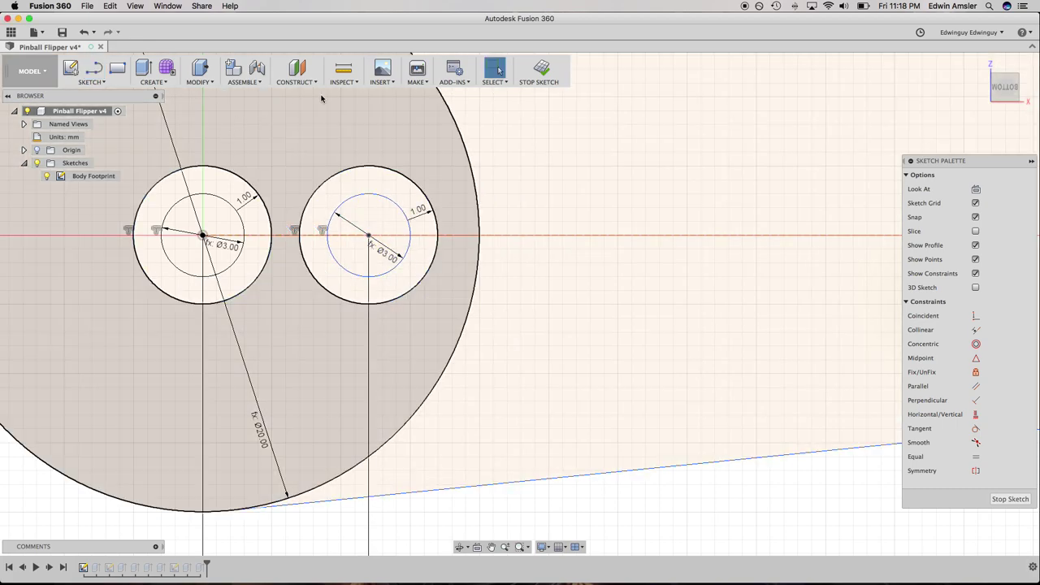
pyautogui.click(343, 72)
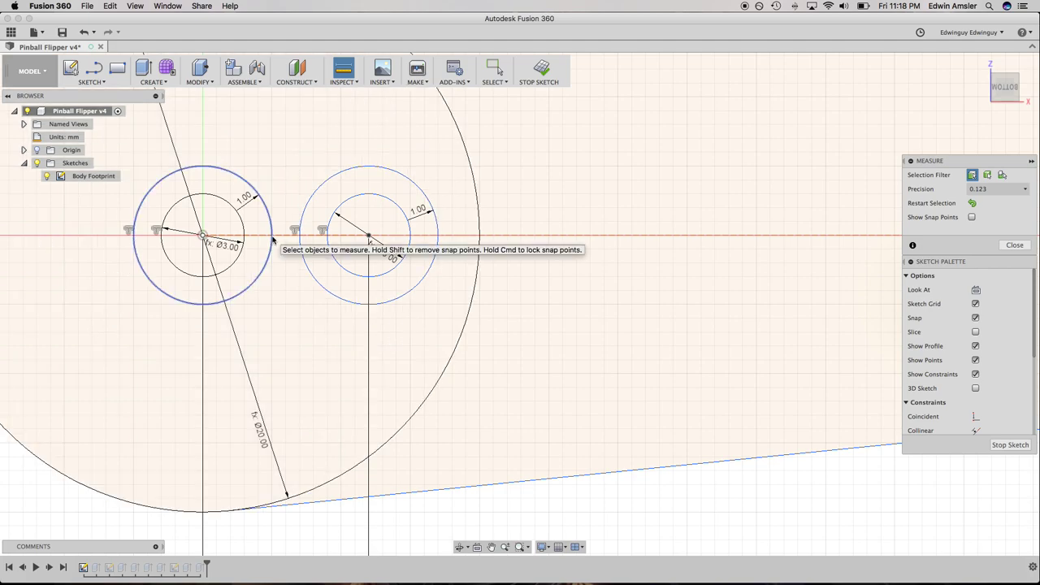
pyautogui.click(273, 236)
pyautogui.click(301, 237)
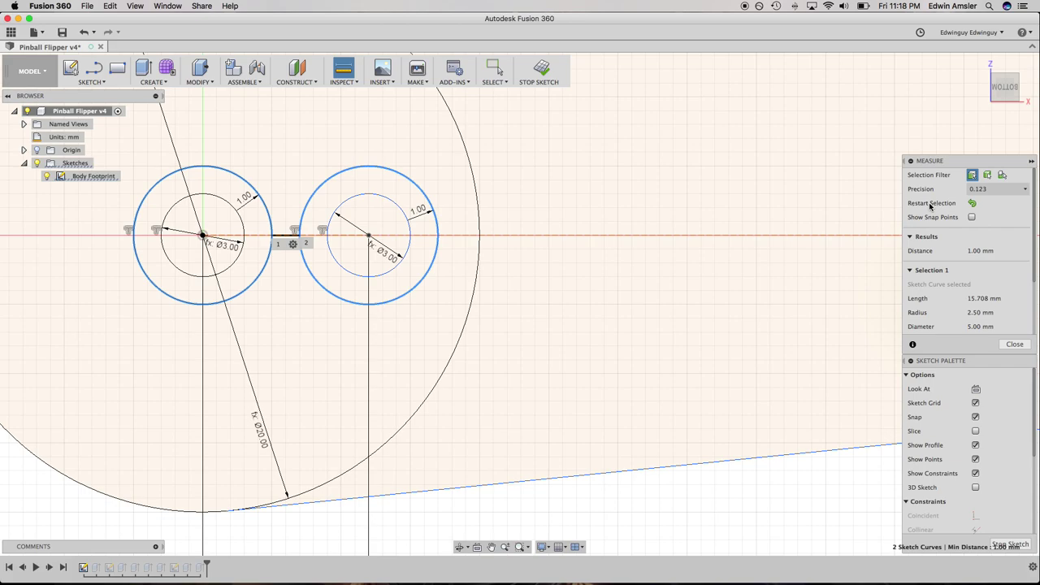
pyautogui.press('Escape')
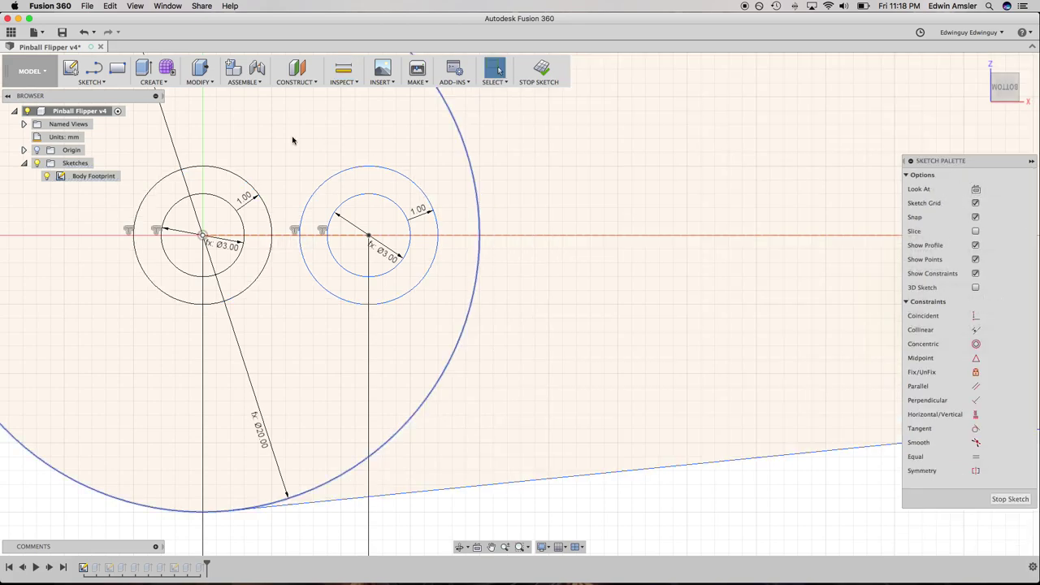
pyautogui.press('i')
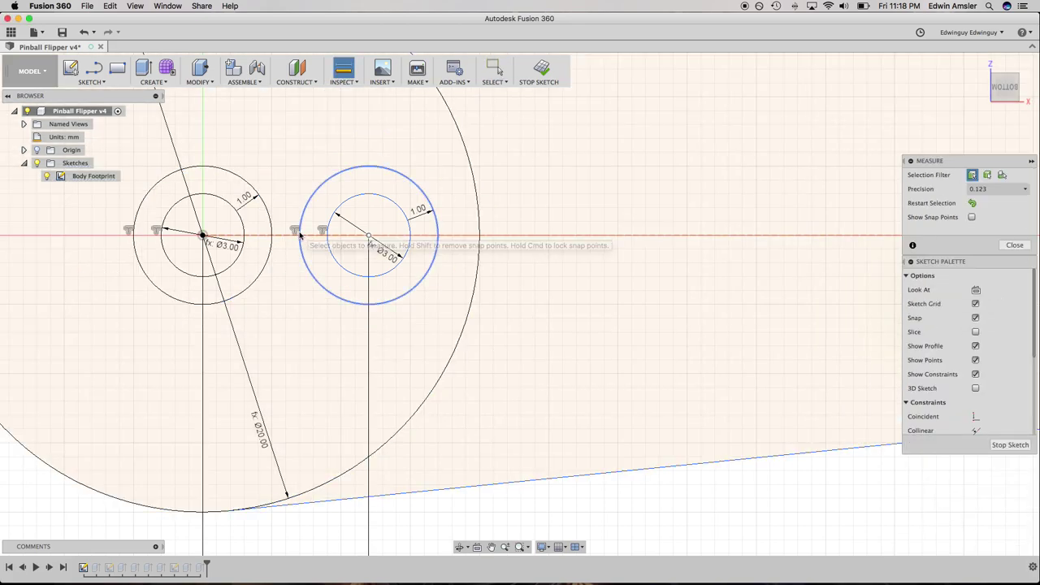
pyautogui.click(437, 236)
pyautogui.click(439, 241)
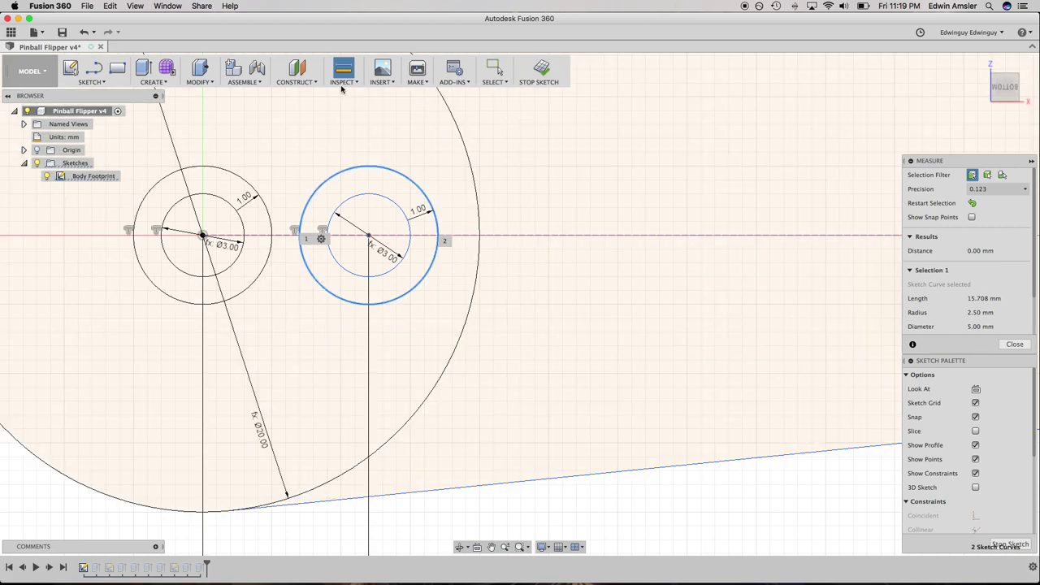
pyautogui.click(342, 83)
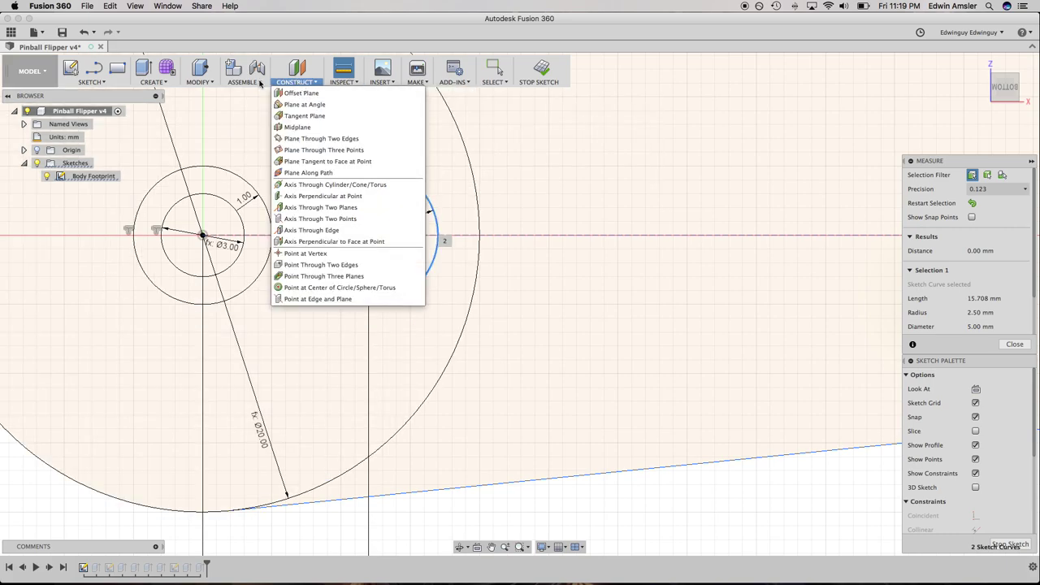
pyautogui.moveTo(454, 82)
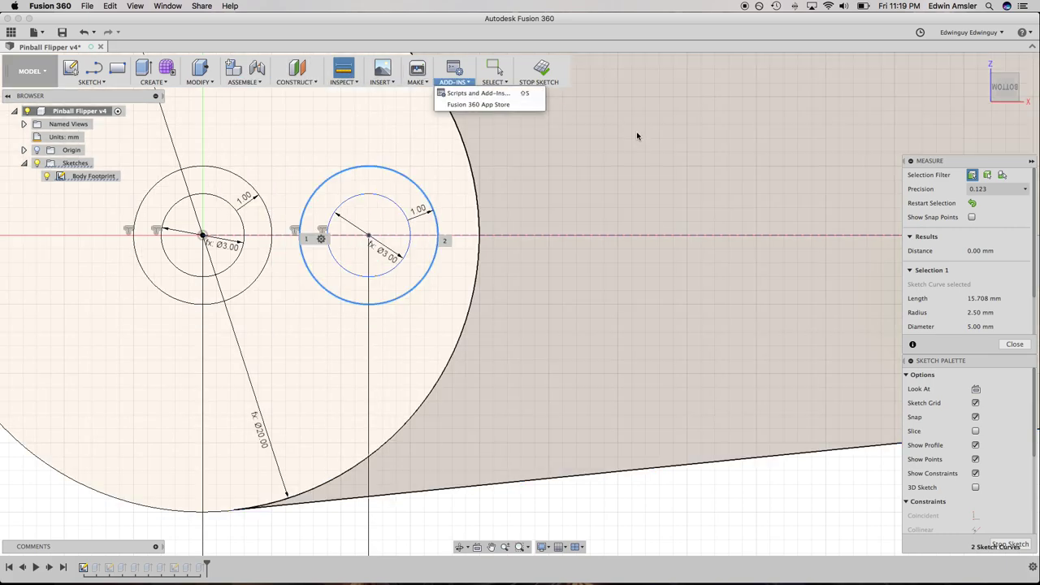
pyautogui.press('Escape')
pyautogui.press('Escape')
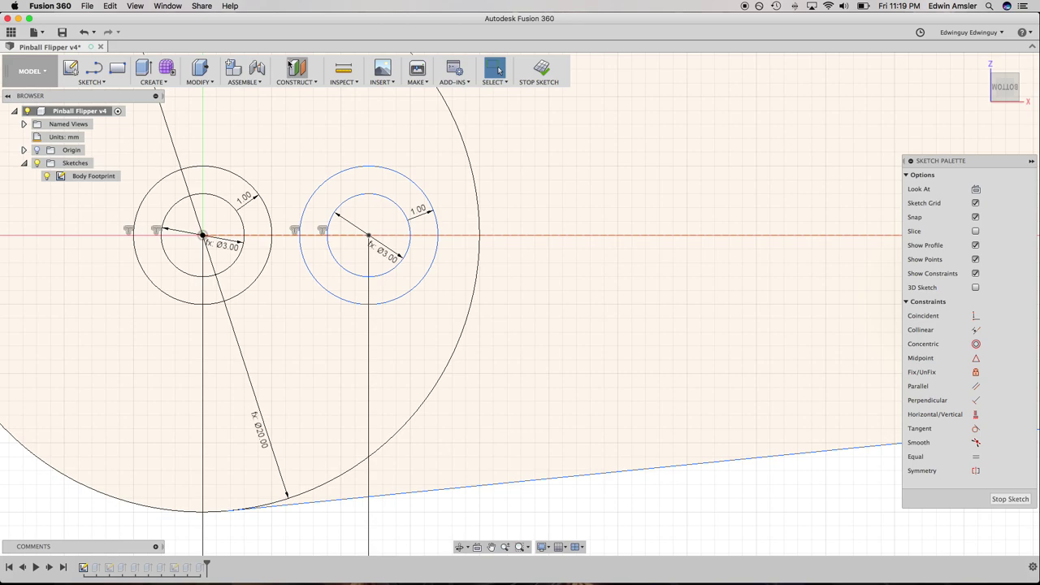
# Change distance_screw from 6 mm to 11 mm in Change Parameters, then stop the sketch
pyautogui.click(209, 83)
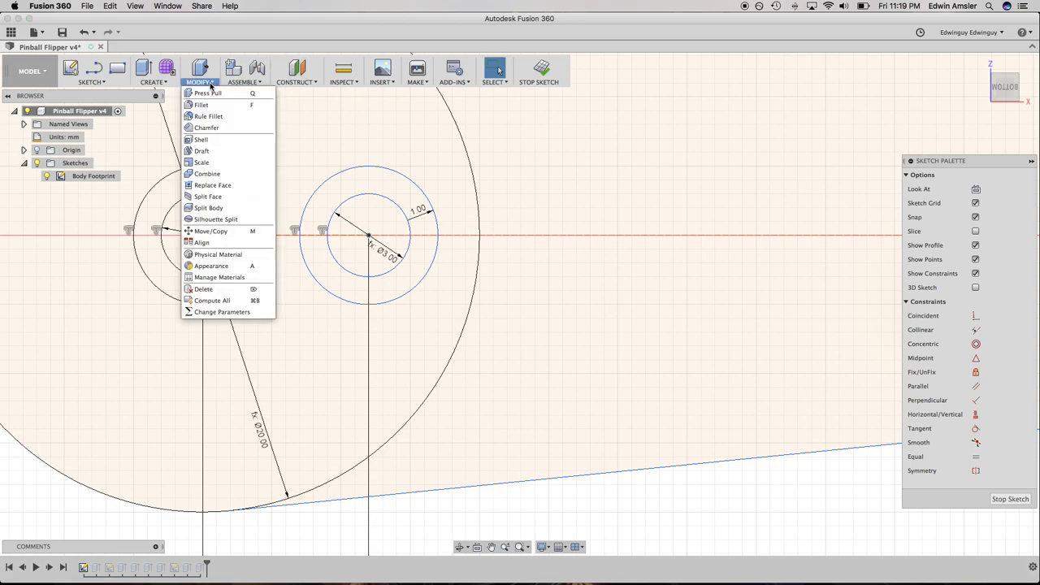
pyautogui.click(203, 313)
pyautogui.moveTo(479, 268)
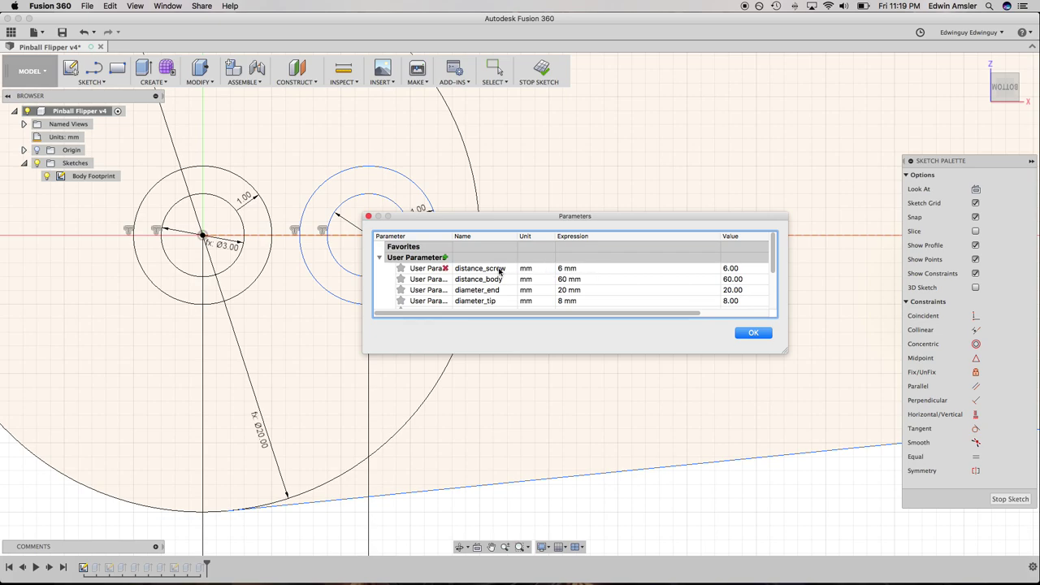
pyautogui.click(598, 269)
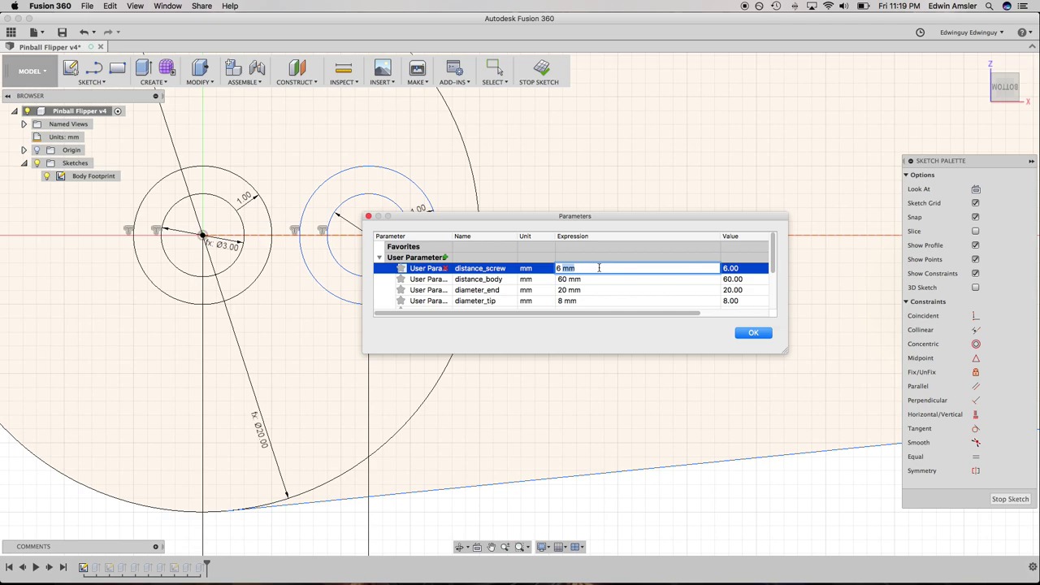
pyautogui.press('Left')
pyautogui.press('BackSpace')
pyautogui.write('11')
pyautogui.press('Return')
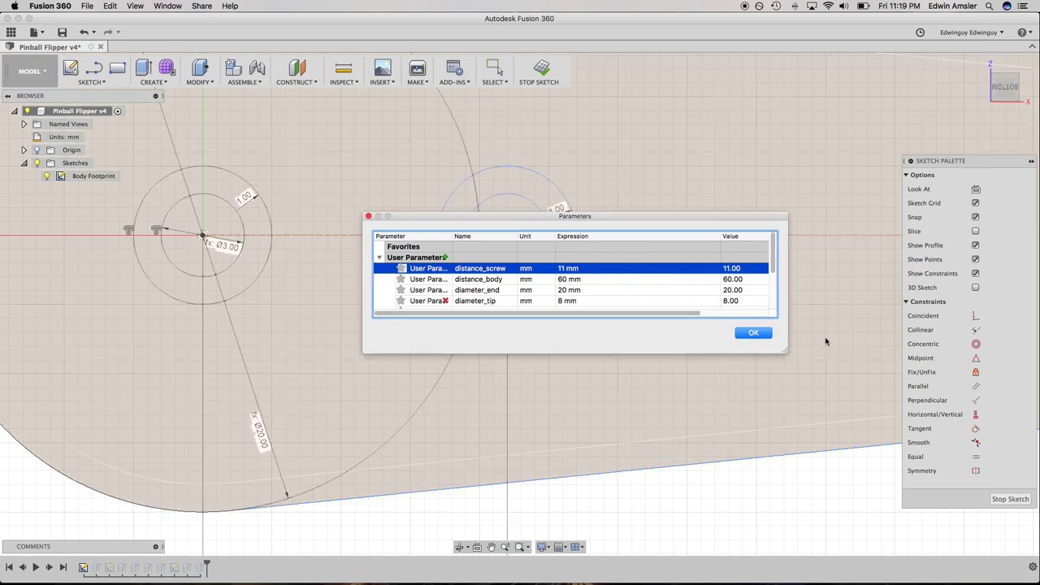
pyautogui.click(753, 332)
pyautogui.click(1011, 499)
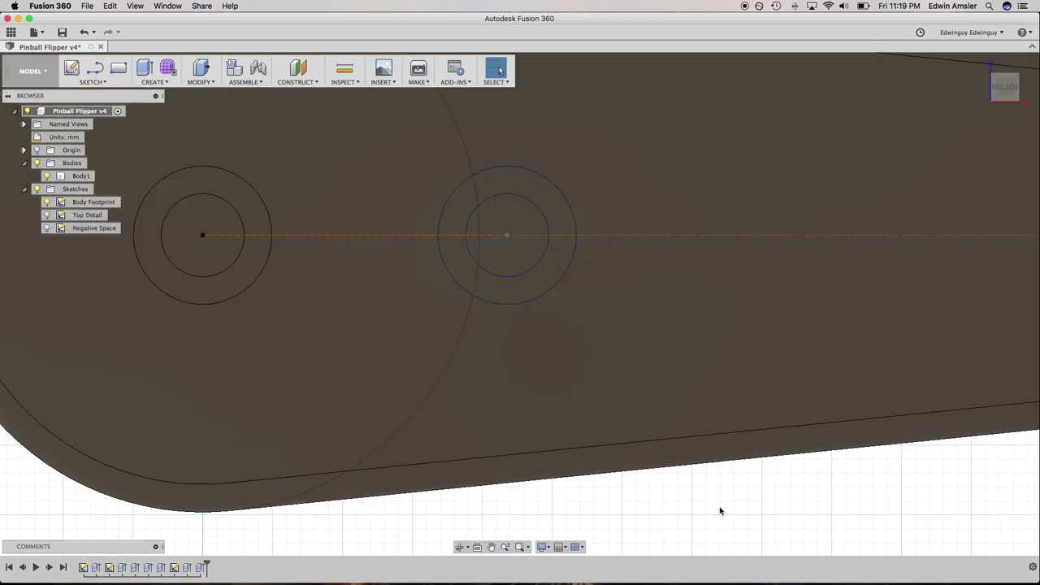
# Orbit and pan to show the whole hollow flipper body with both bosses in 3D
pyautogui.moveTo(719, 511)
pyautogui.keyDown('shift'); pyautogui.mouseDown(button='middle')
pyautogui.moveTo(737, 531)
pyautogui.moveTo(671, 417)
pyautogui.mouseUp(button='middle'); pyautogui.keyUp('shift')
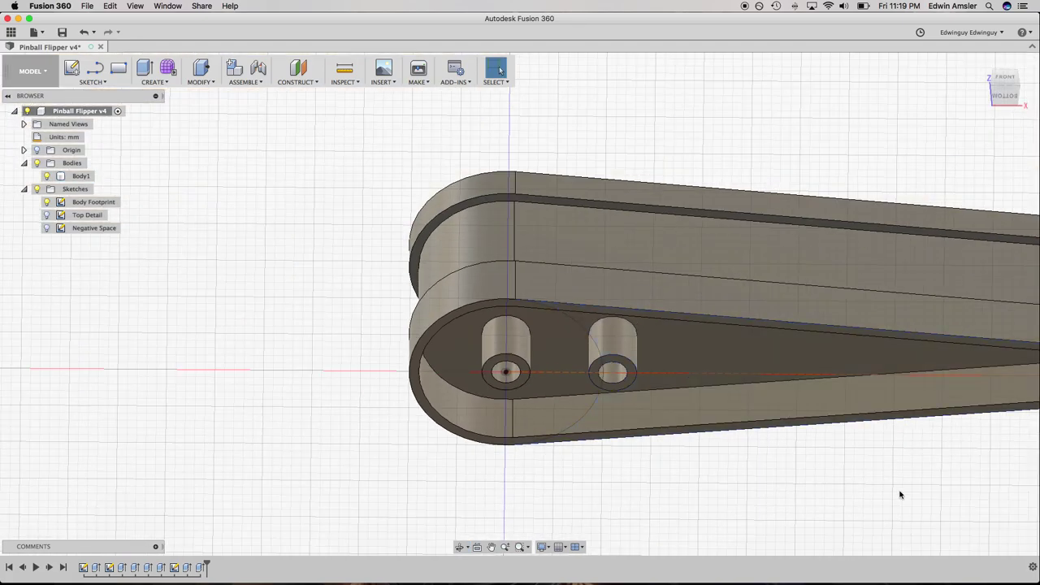
pyautogui.moveTo(899, 495)
pyautogui.mouseDown(button='middle')
pyautogui.moveTo(729, 483)
pyautogui.moveTo(653, 452)
pyautogui.mouseUp(button='middle')
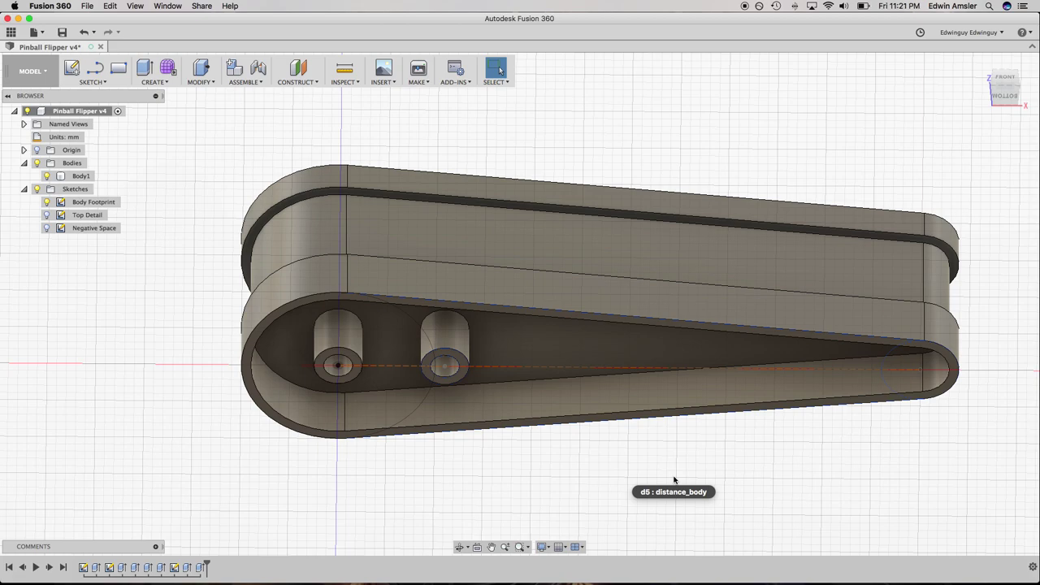
pyautogui.click(568, 345)
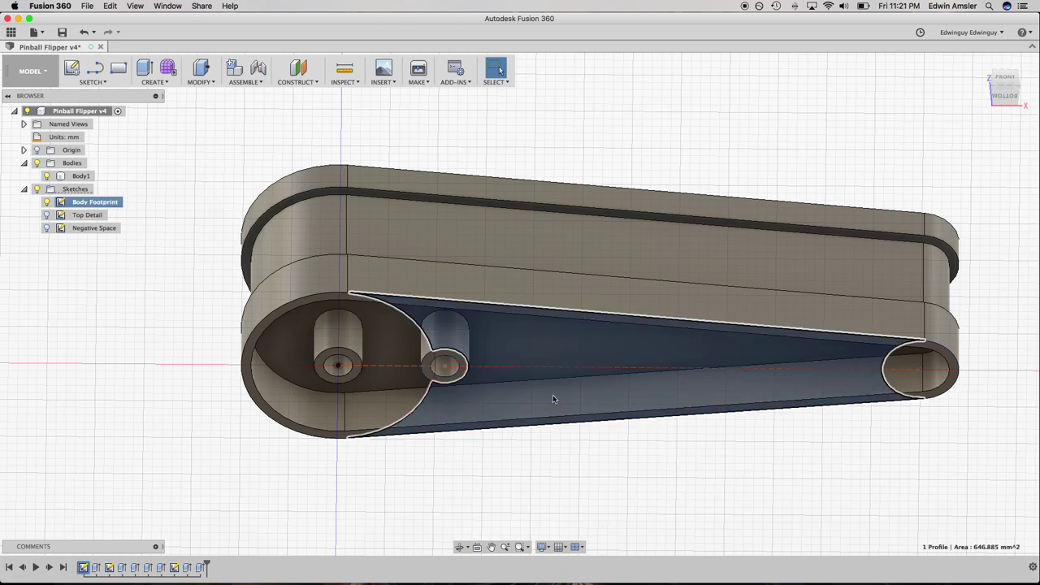
# Edit the Negative Space sketch and offset its outline chain inward by -2 mm
pyautogui.press('Escape')
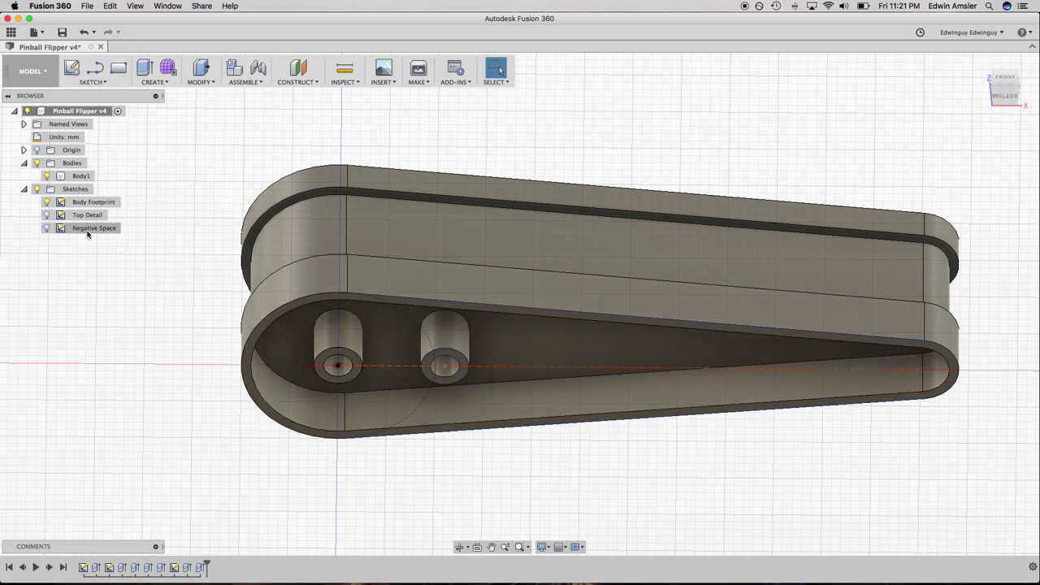
pyautogui.rightClick(87, 230)
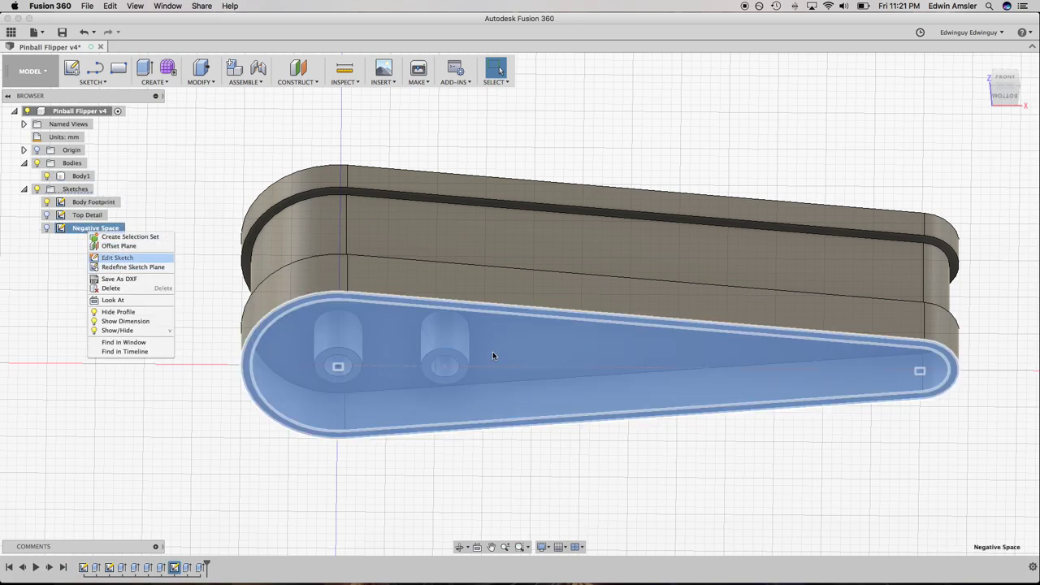
pyautogui.press('Return')
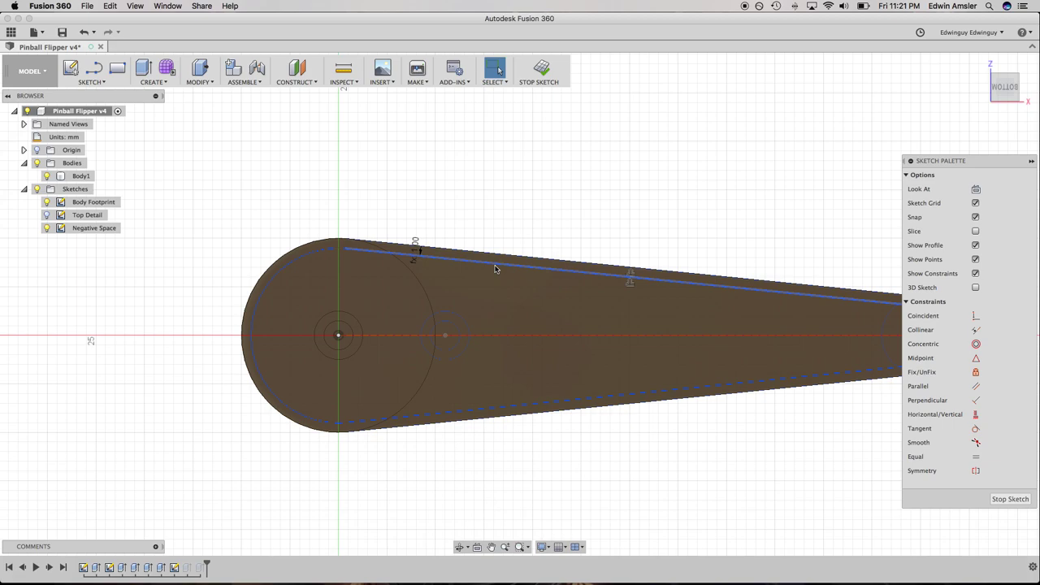
pyautogui.press('o')
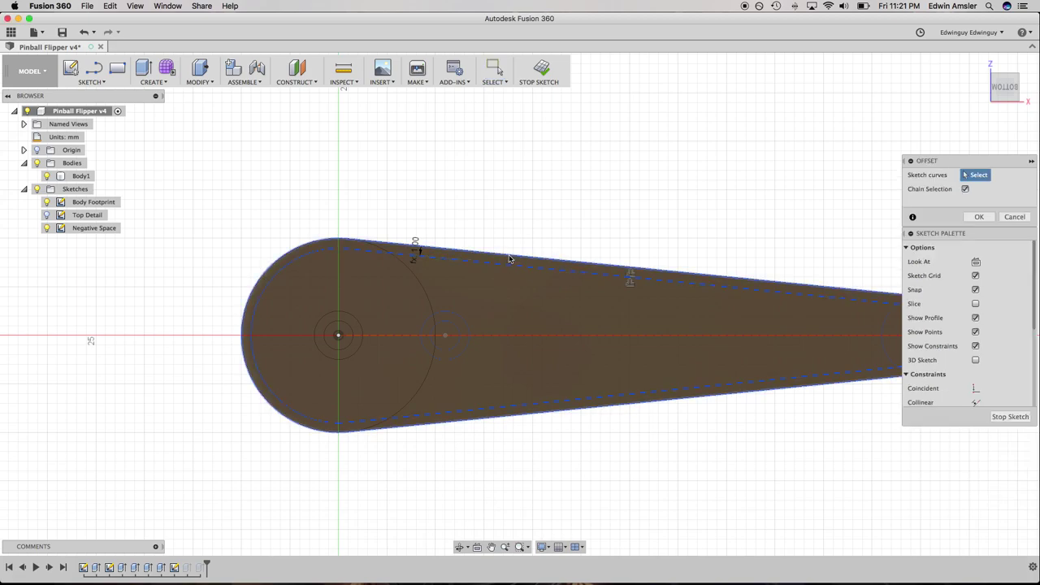
pyautogui.click(508, 255)
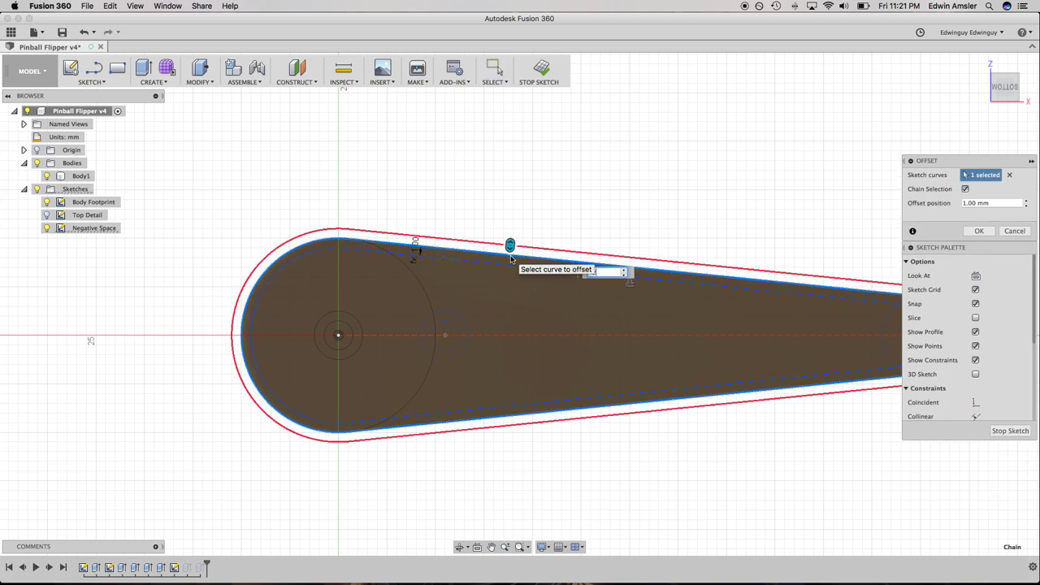
pyautogui.write('-2')
pyautogui.press('Return')
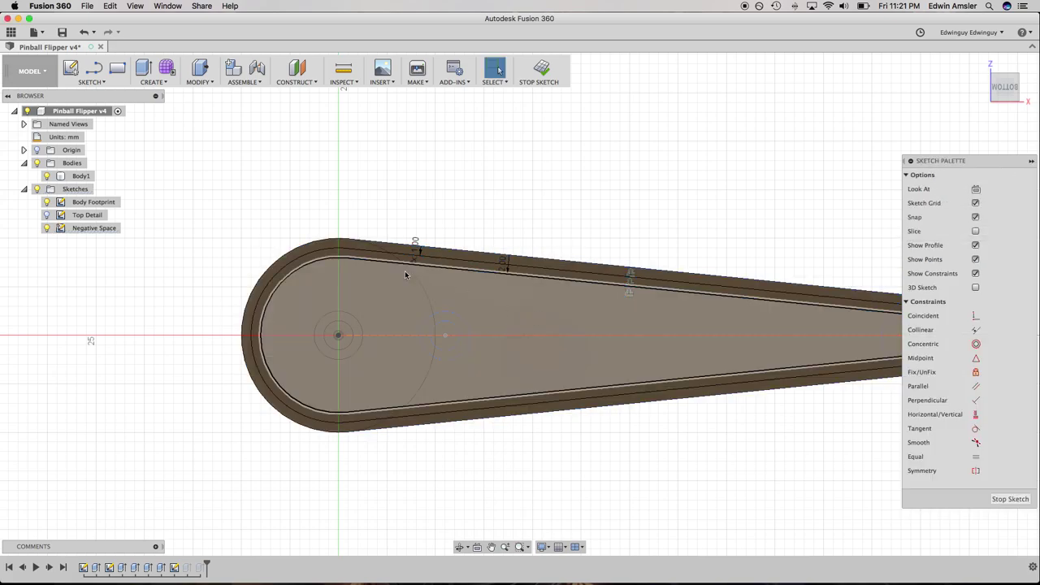
pyautogui.keyDown('shift'); pyautogui.moveTo(670, 407); pyautogui.dragTo(399, 464, button='middle'); pyautogui.keyUp('shift')
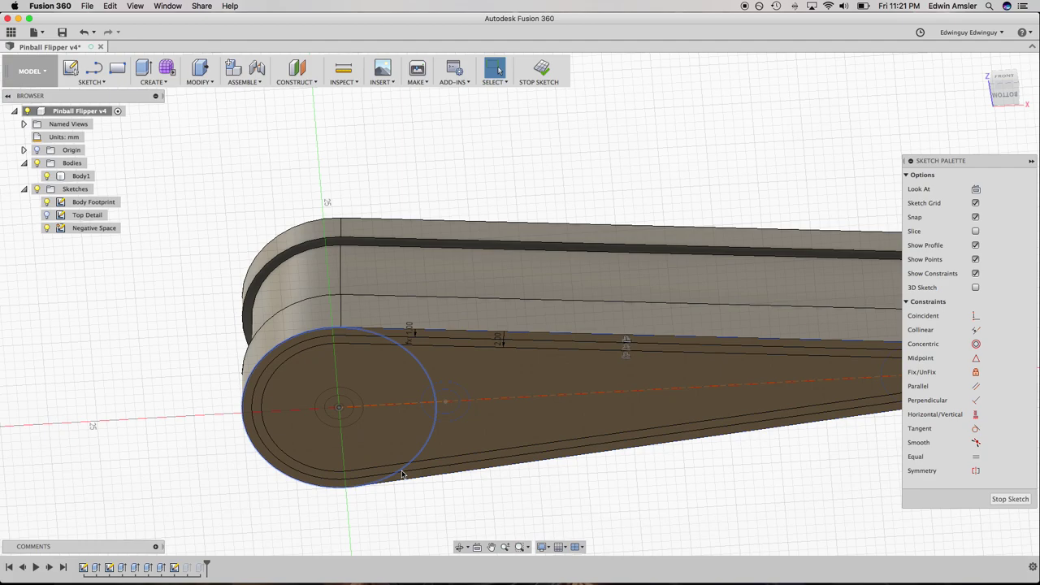
pyautogui.click(200, 69)
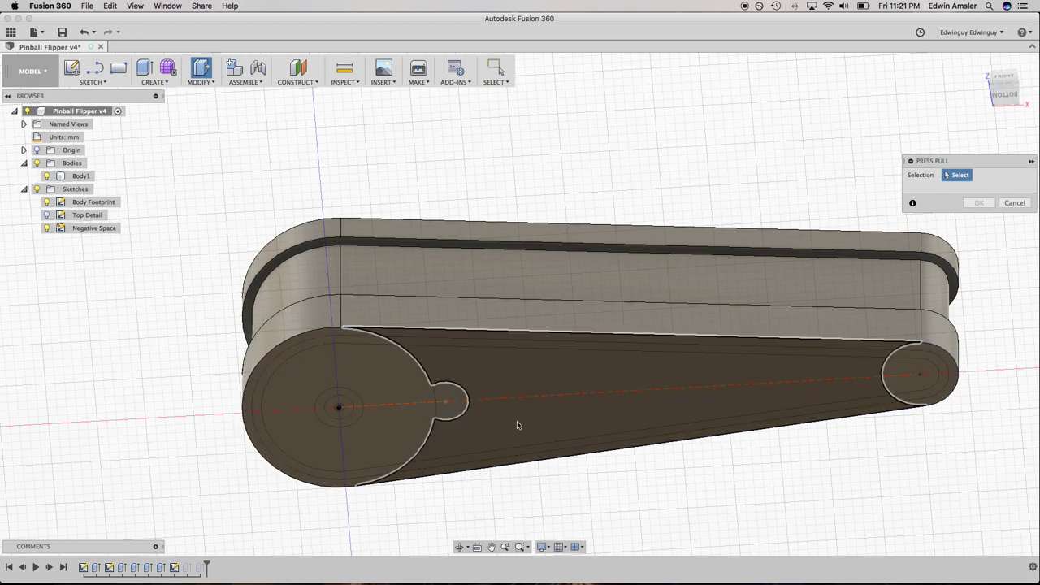
# Back out of the extrude and sketch edit, then select the Negative Space sketch
pyautogui.click(517, 423)
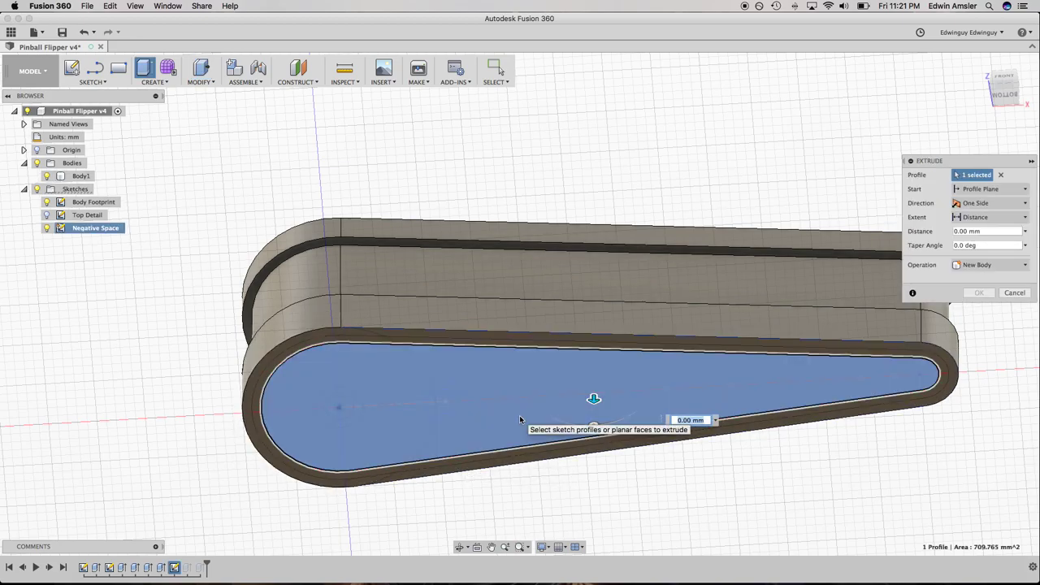
pyautogui.doubleClick(569, 415)
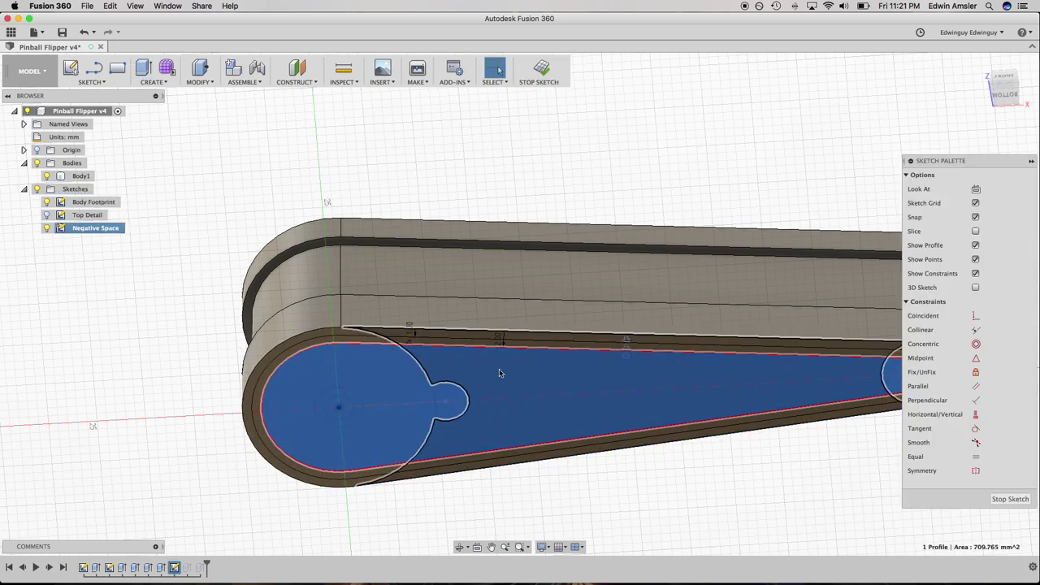
pyautogui.click(203, 187)
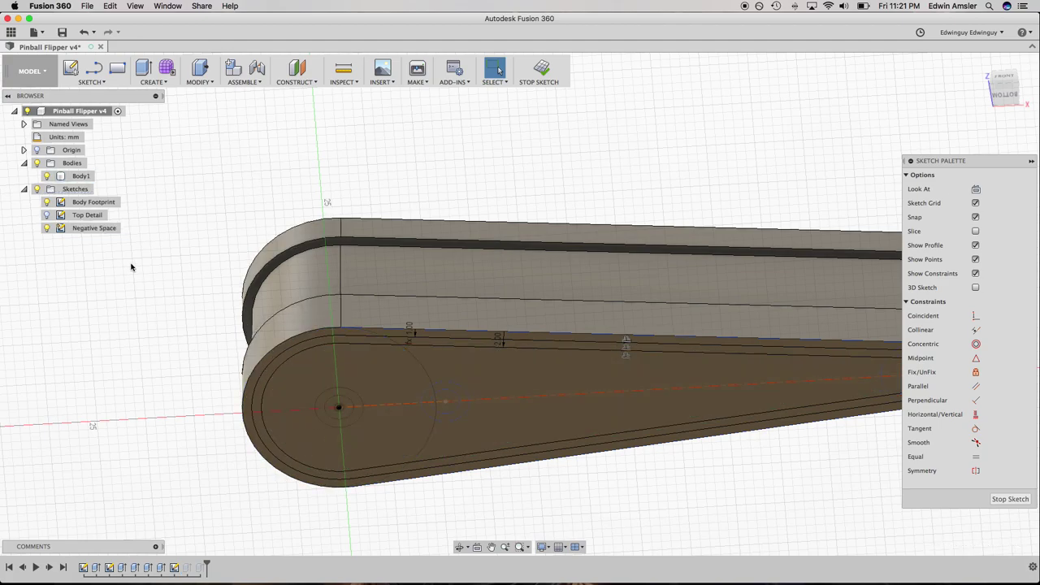
pyautogui.click(189, 568)
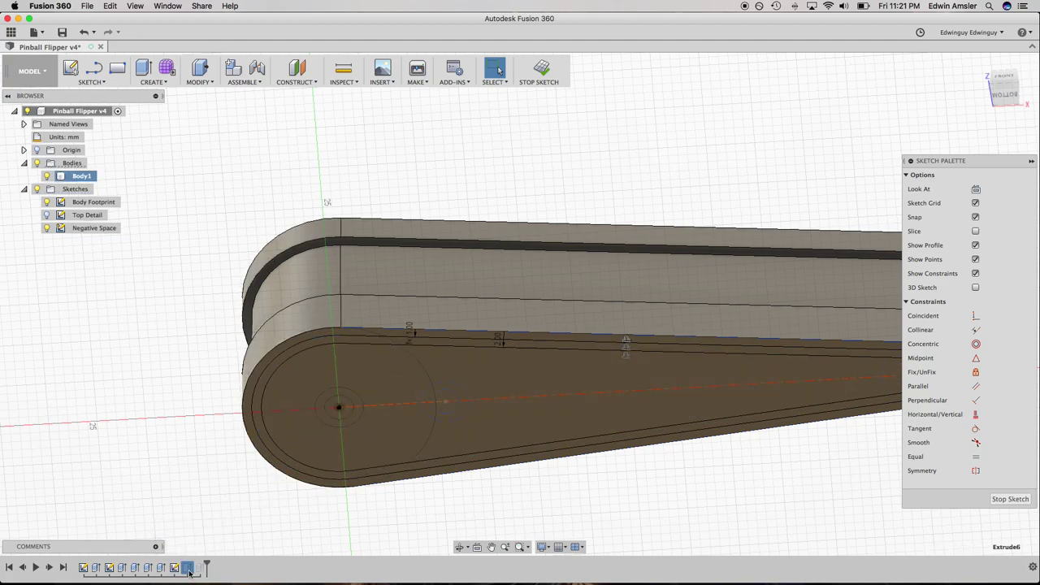
pyautogui.click(541, 69)
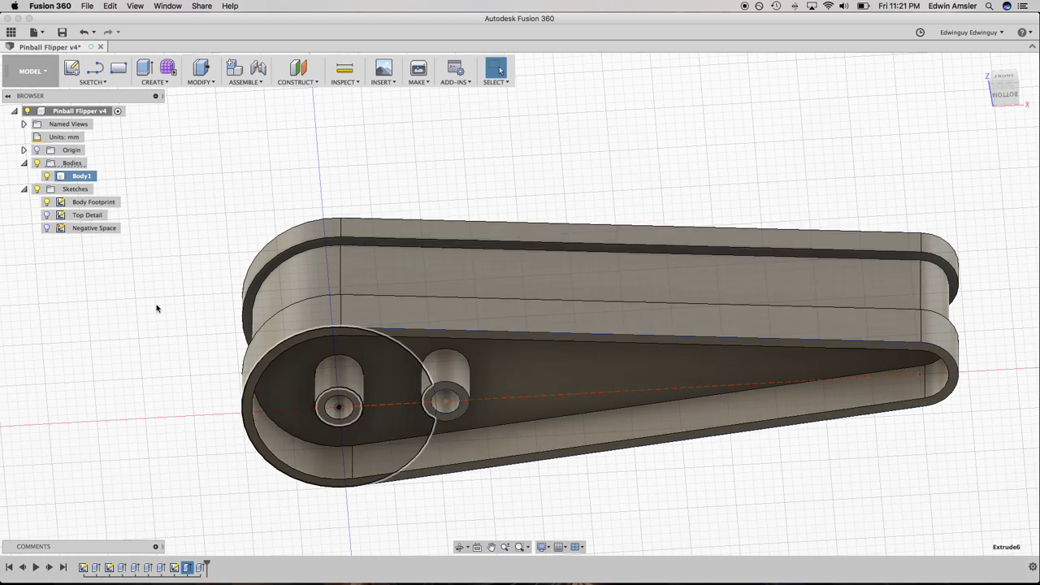
pyautogui.click(85, 227)
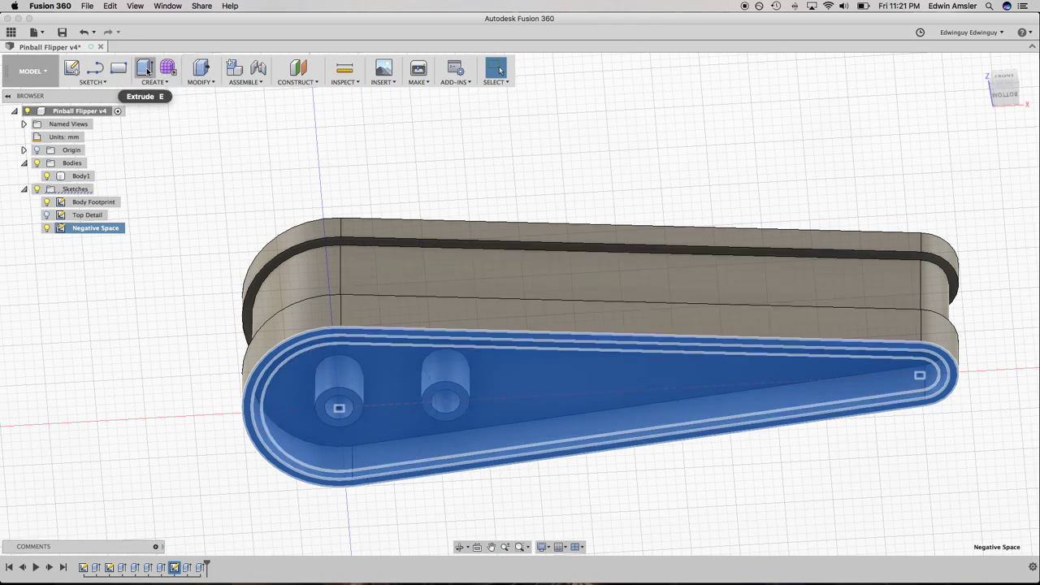
# Start extruding the narrow rim profile, hiding Body1 to pick it, at about -5.50 mm depth
pyautogui.click(144, 68)
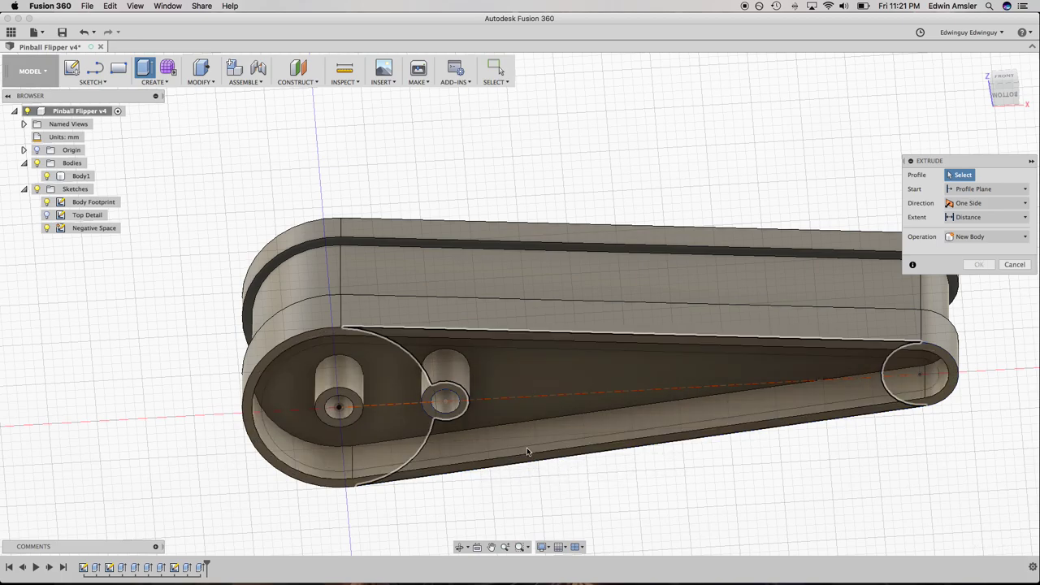
pyautogui.scroll(-3, 523, 454)
pyautogui.scroll(10, 520, 456)
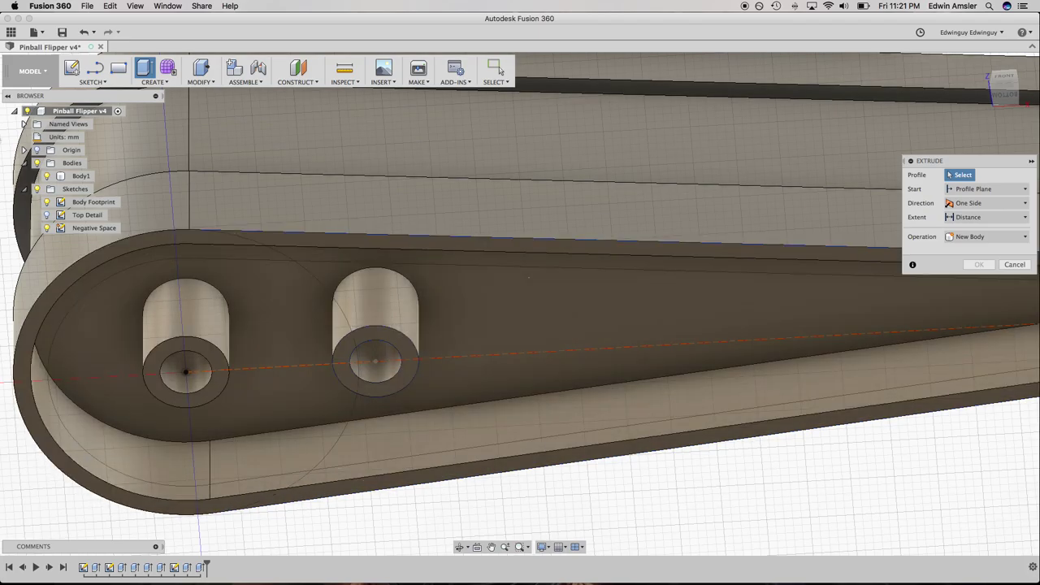
pyautogui.click(46, 177)
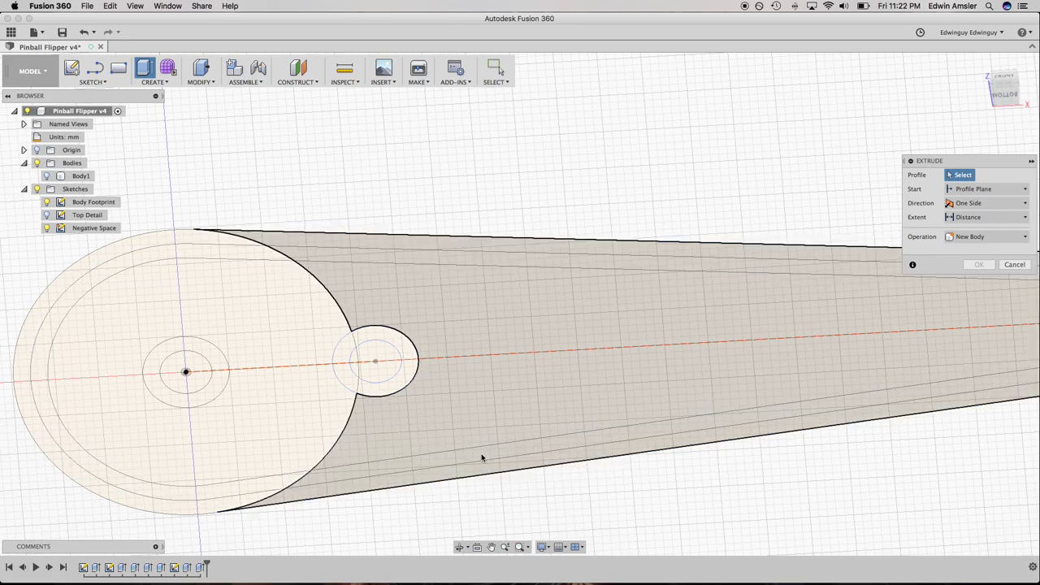
pyautogui.click(563, 444)
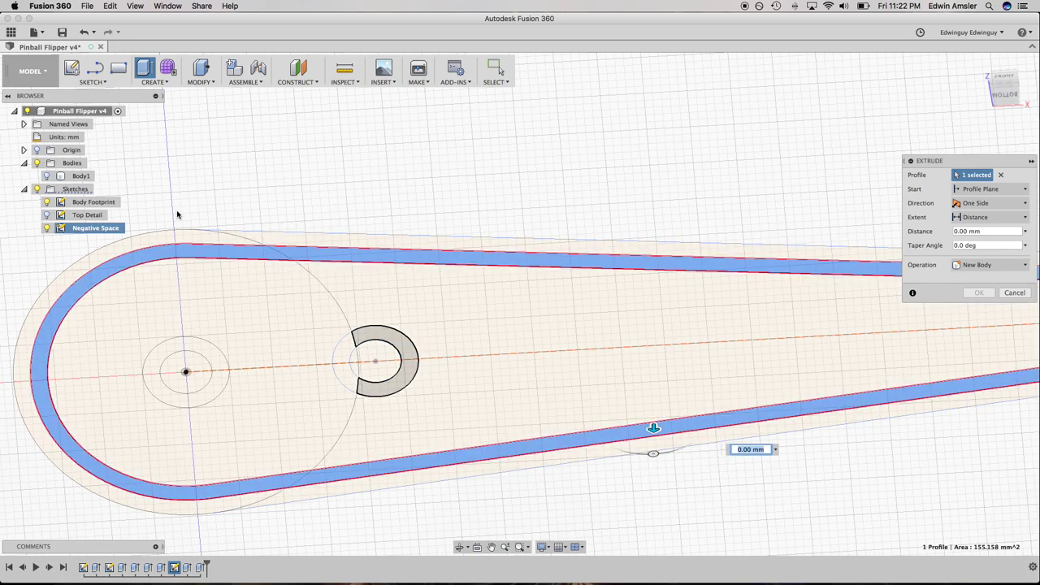
pyautogui.click(48, 175)
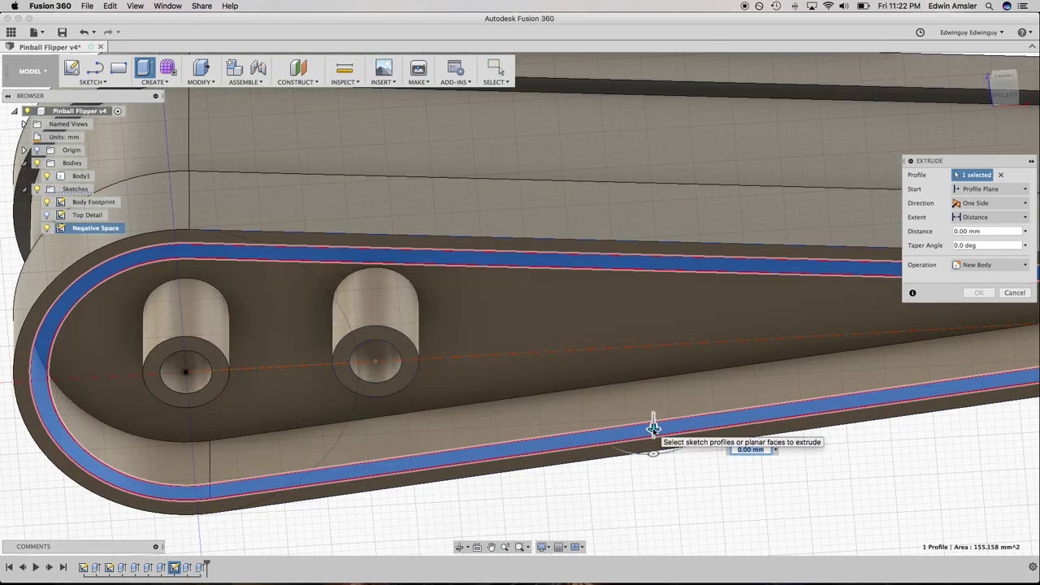
pyautogui.moveTo(653, 428); pyautogui.dragTo(652, 372)
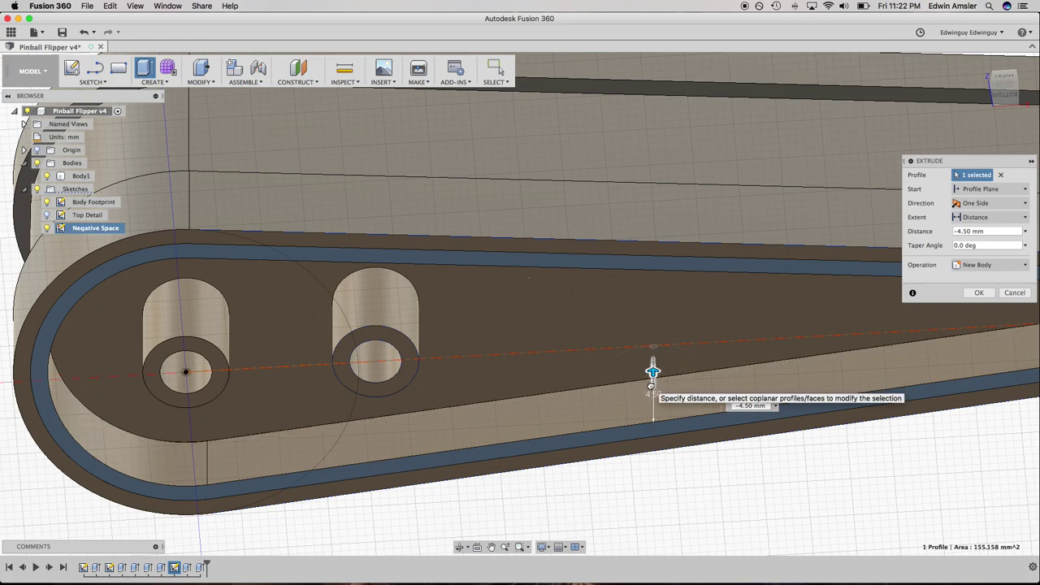
pyautogui.moveTo(650, 384)
pyautogui.mouseDown()
pyautogui.moveTo(639, 425)
pyautogui.moveTo(632, 384)
pyautogui.mouseUp()
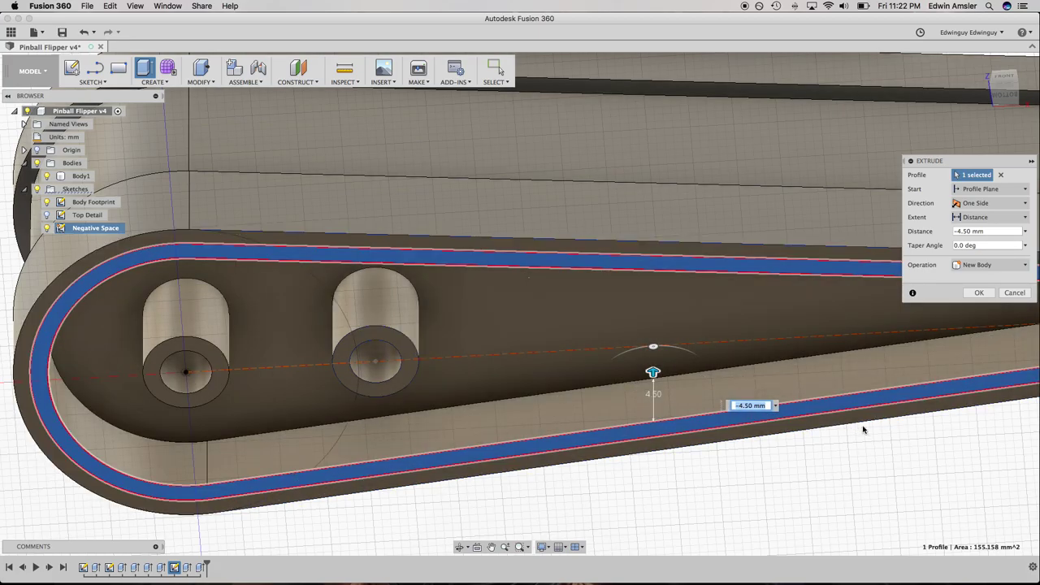
pyautogui.moveTo(865, 430)
pyautogui.keyDown('shift'); pyautogui.mouseDown(button='middle')
pyautogui.moveTo(866, 442)
pyautogui.moveTo(666, 398)
pyautogui.moveTo(679, 411)
pyautogui.mouseUp(button='middle'); pyautogui.keyUp('shift')
pyautogui.moveTo(678, 410)
pyautogui.mouseDown()
pyautogui.moveTo(678, 398)
pyautogui.moveTo(678, 413)
pyautogui.mouseUp()
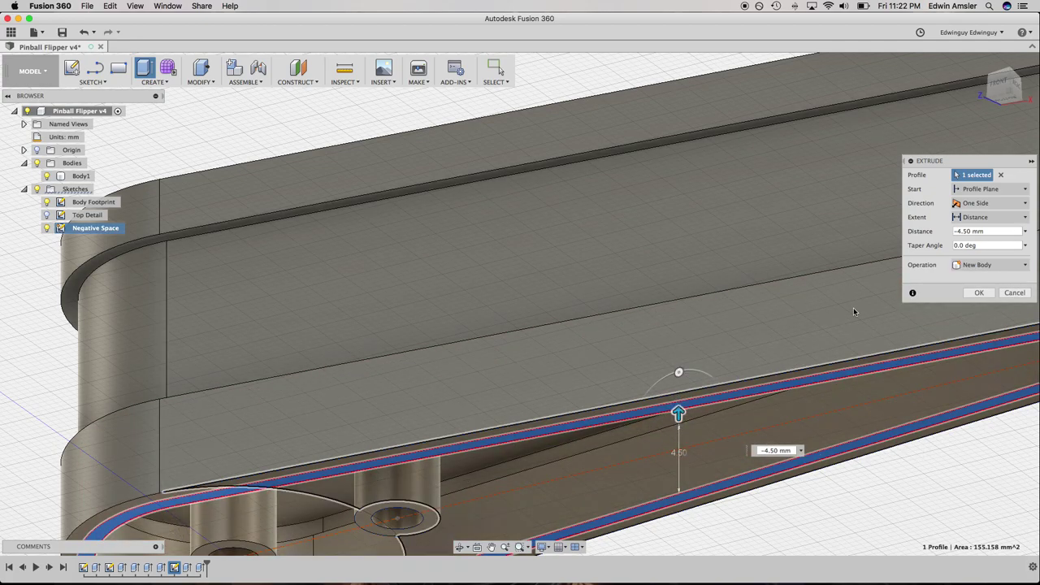
# Set the extent To Object on the pocket floor face, make it Two Sides, and commit the join
pyautogui.click(991, 217)
pyautogui.click(977, 245)
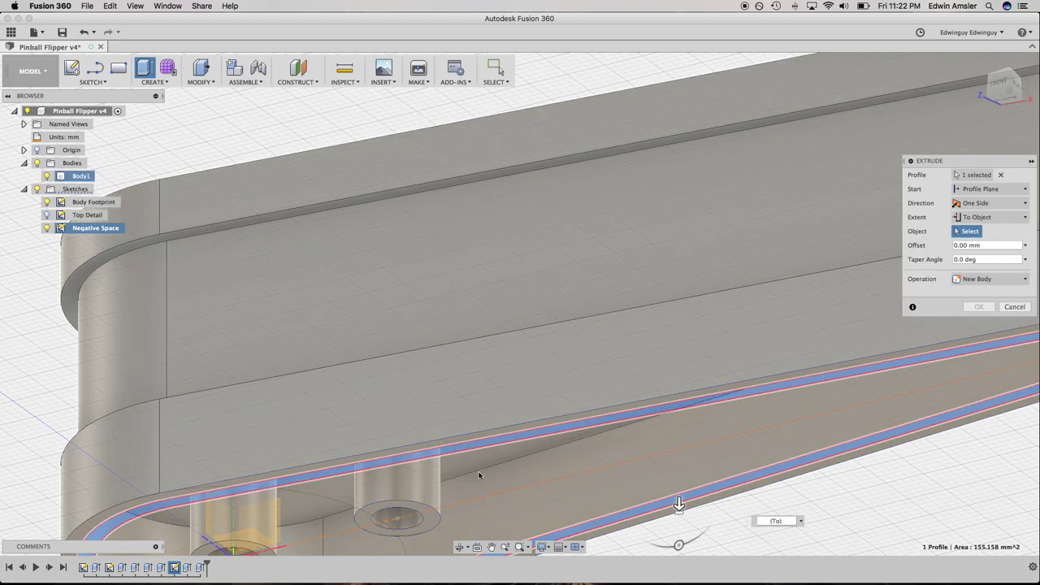
pyautogui.scroll(-5, 528, 463)
pyautogui.scroll(8, 545, 458)
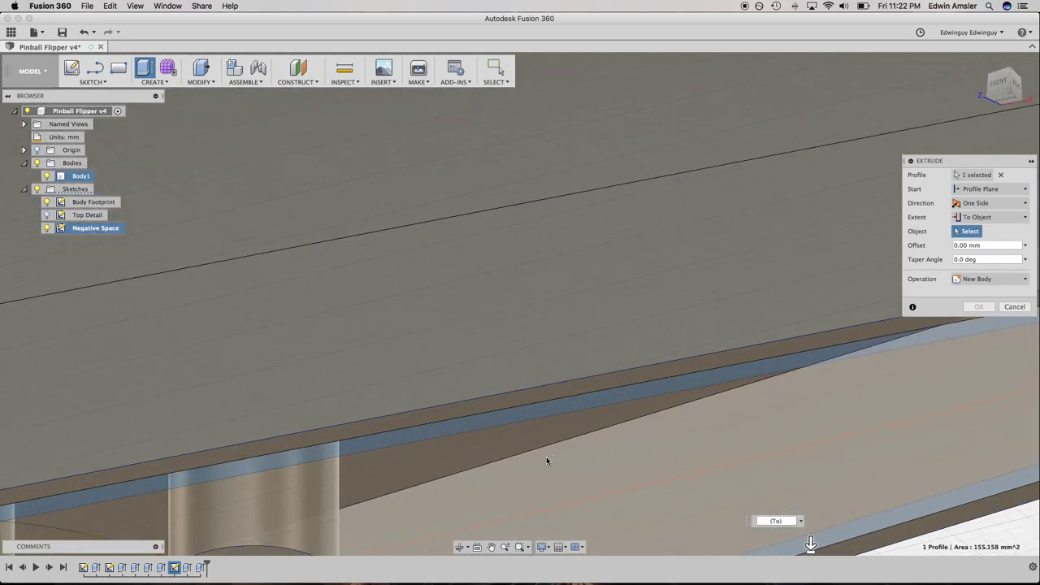
pyautogui.keyDown('shift'); pyautogui.moveTo(561, 473); pyautogui.dragTo(627, 467, button='middle'); pyautogui.keyUp('shift')
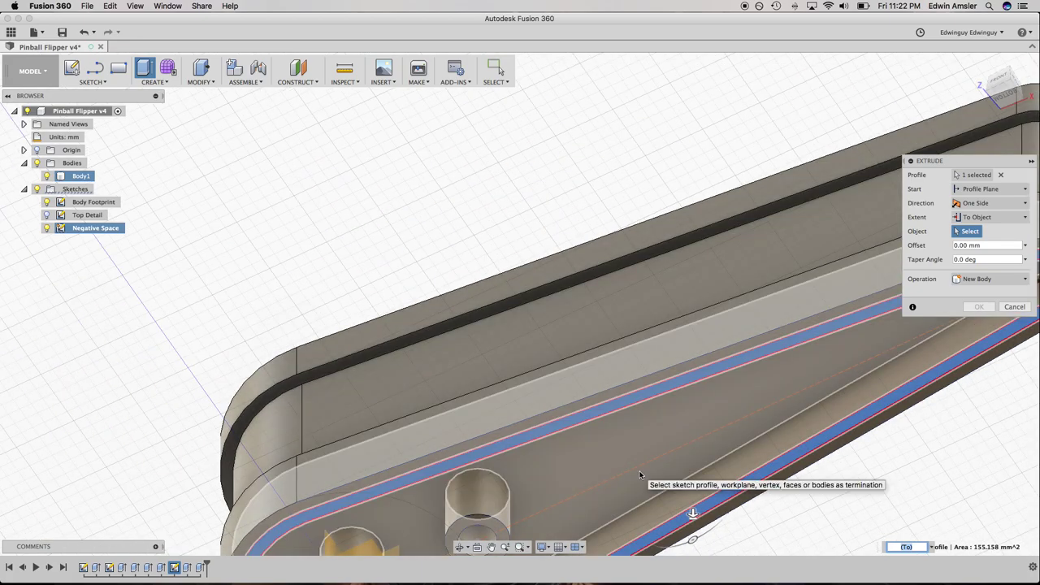
pyautogui.click(640, 475)
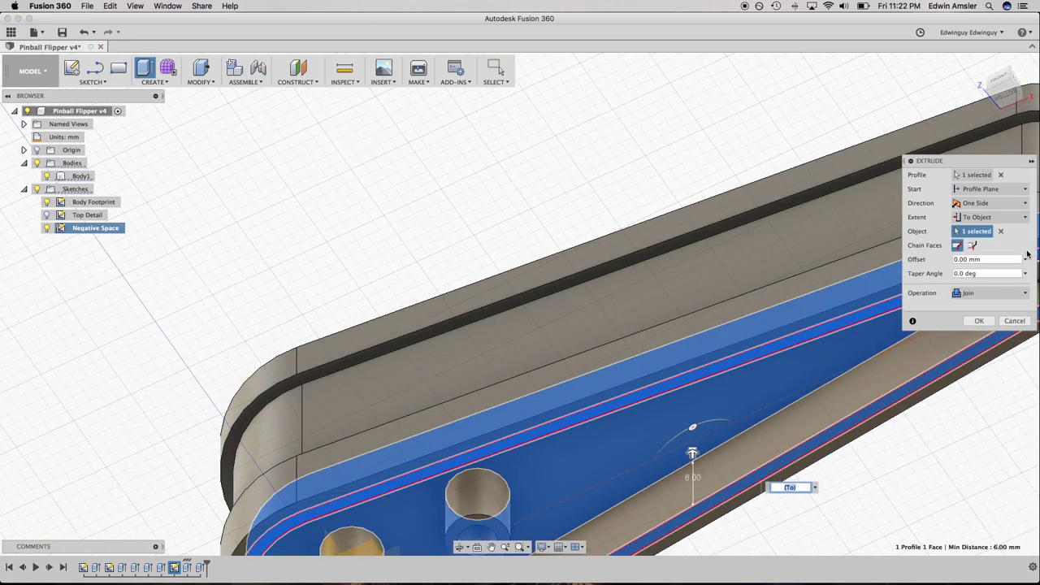
pyautogui.click(981, 204)
pyautogui.click(974, 229)
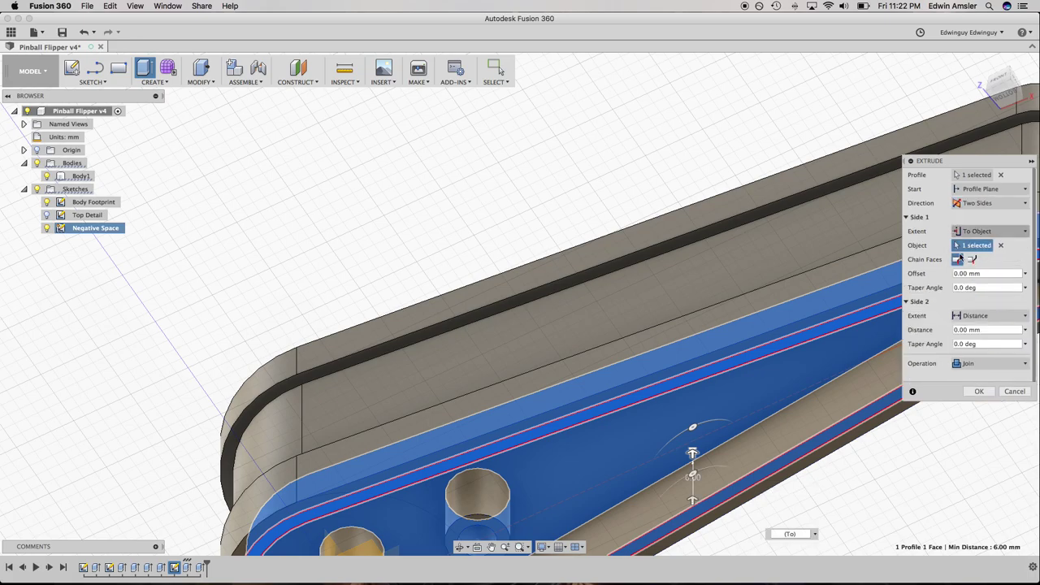
pyautogui.moveTo(689, 499); pyautogui.dragTo(692, 469)
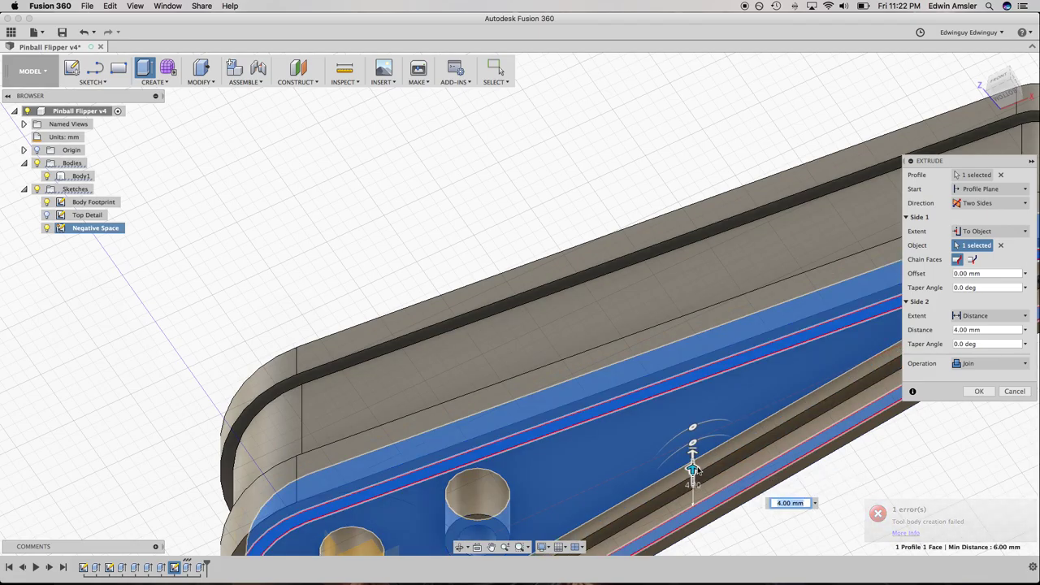
pyautogui.press('Return')
pyautogui.moveTo(770, 412)
pyautogui.keyDown('shift'); pyautogui.mouseDown(button='middle')
pyautogui.moveTo(859, 453)
pyautogui.moveTo(850, 471)
pyautogui.moveTo(748, 432)
pyautogui.moveTo(854, 436)
pyautogui.mouseUp(button='middle'); pyautogui.keyUp('shift')
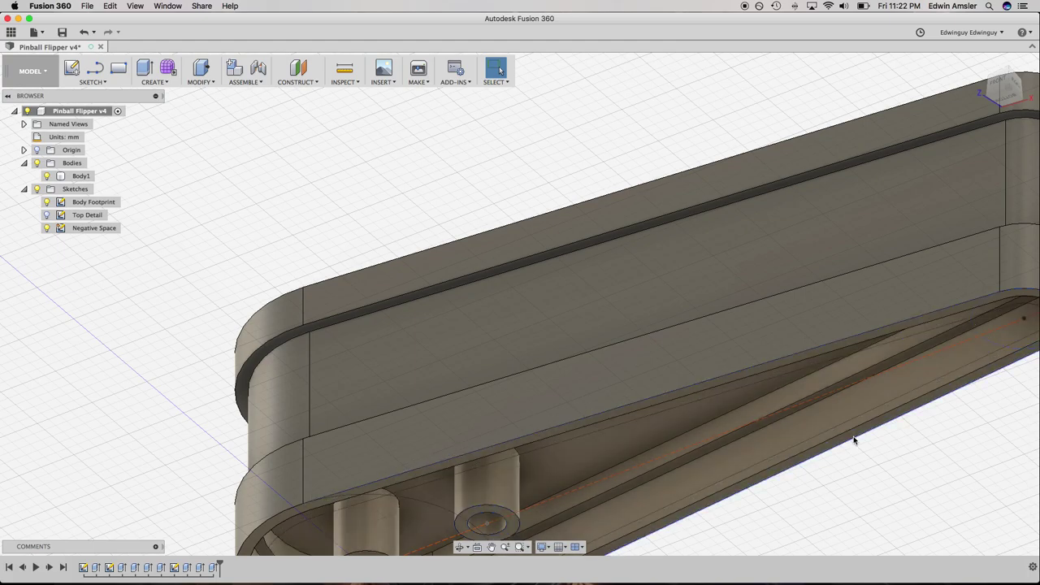
pyautogui.scroll(-3, 847, 455)
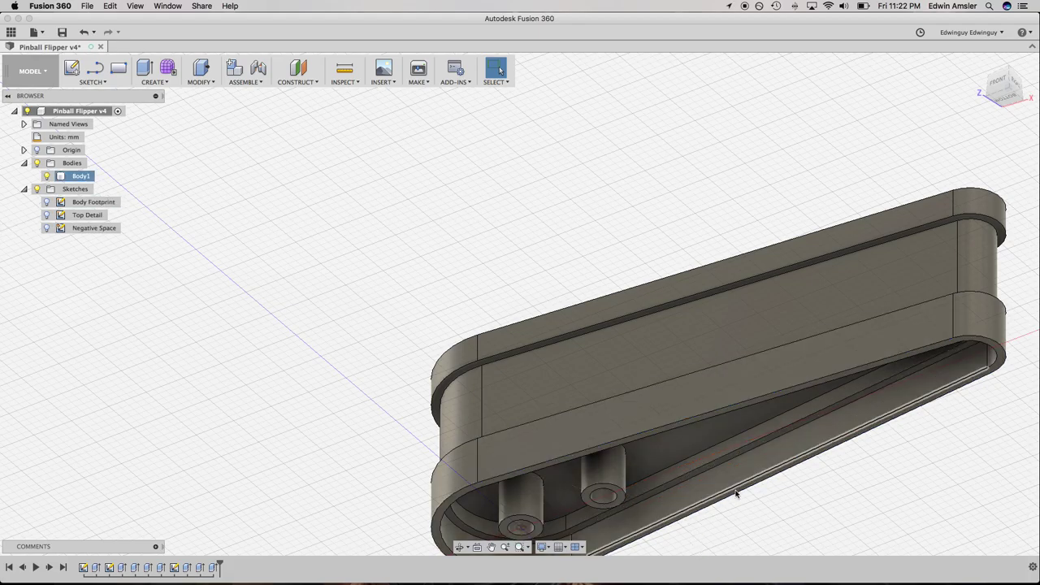
pyautogui.keyDown('shift'); pyautogui.moveTo(860, 509); pyautogui.dragTo(796, 528, button='middle'); pyautogui.keyUp('shift')
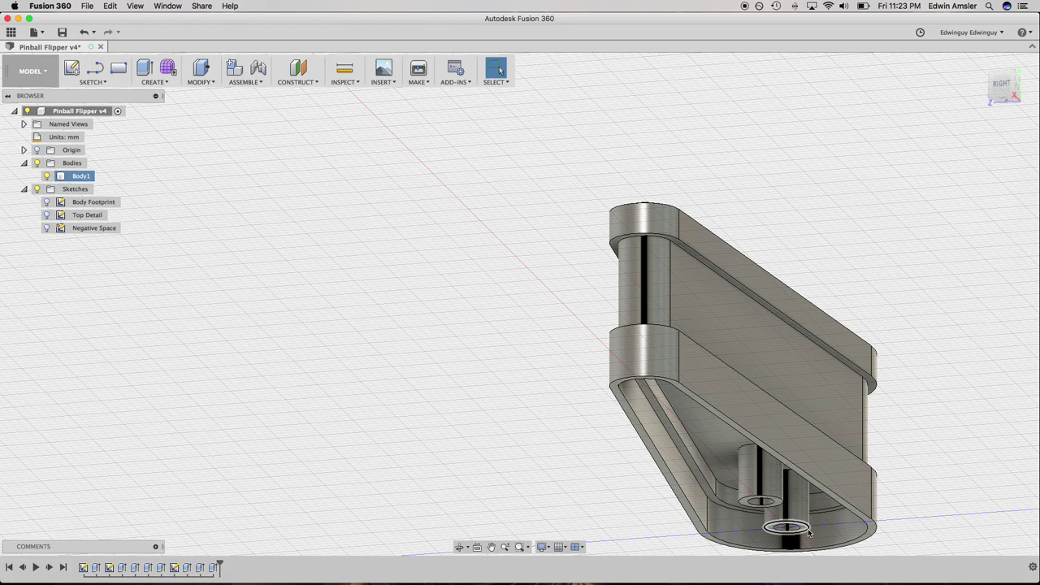
# Open Change Parameters and add a new user parameter named height_screw
pyautogui.click(509, 497)
pyautogui.click(200, 84)
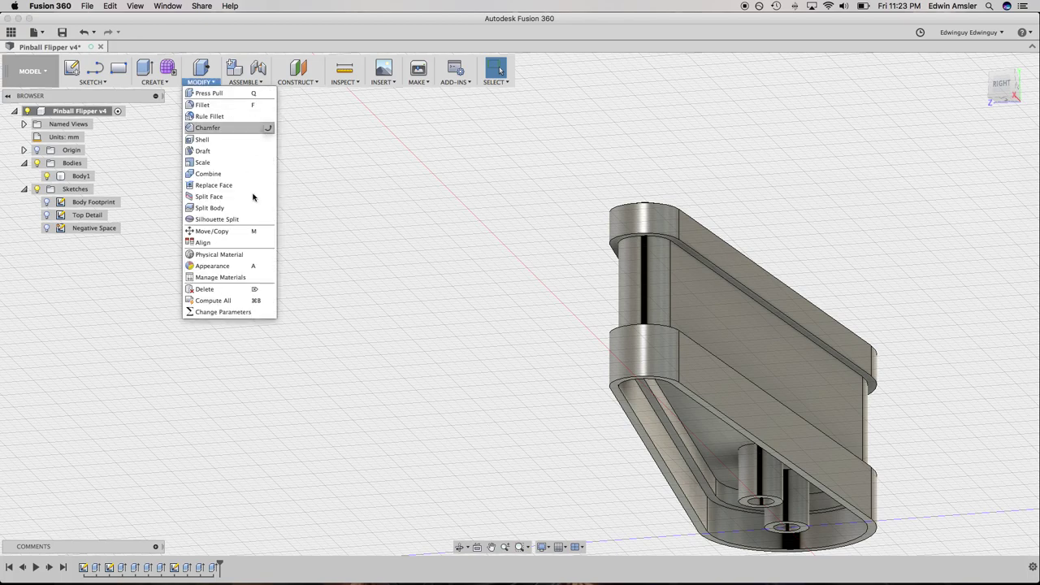
pyautogui.click(268, 312)
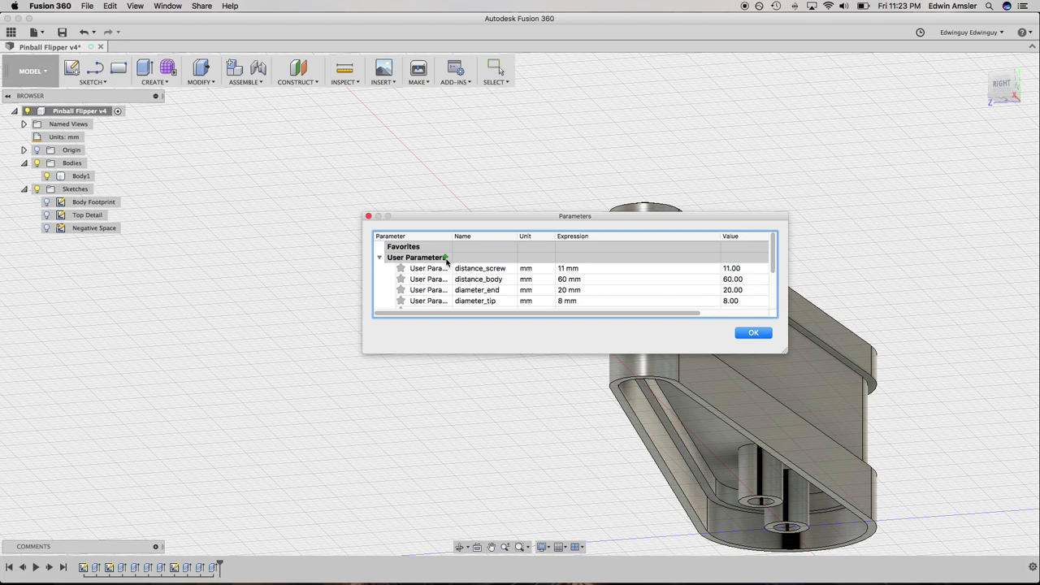
pyautogui.click(445, 258)
pyautogui.write('height_screw')
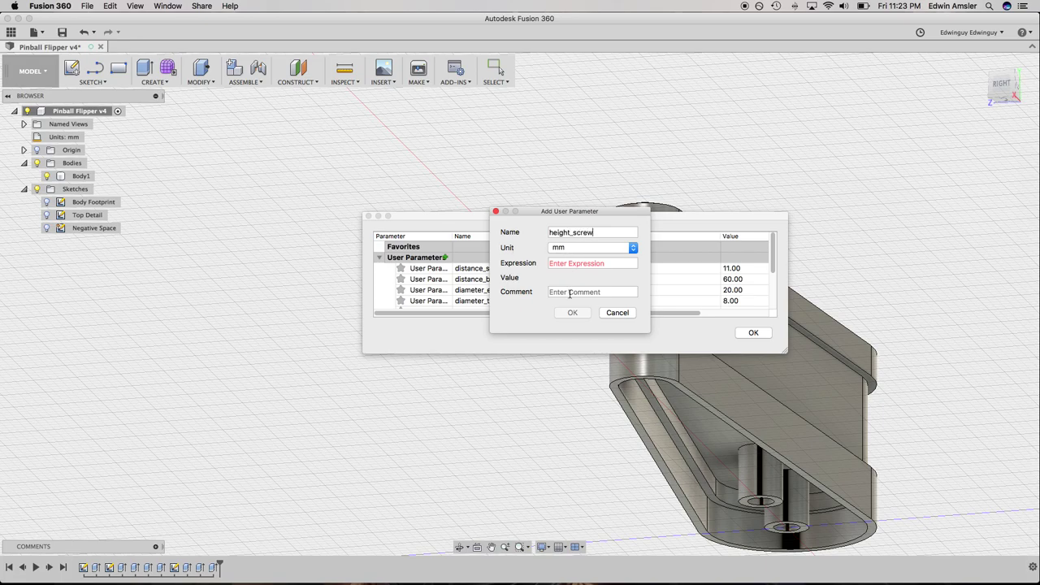
# Give height_screw the expression 2 mm, confirm it, and close the parameters list
pyautogui.click(580, 263)
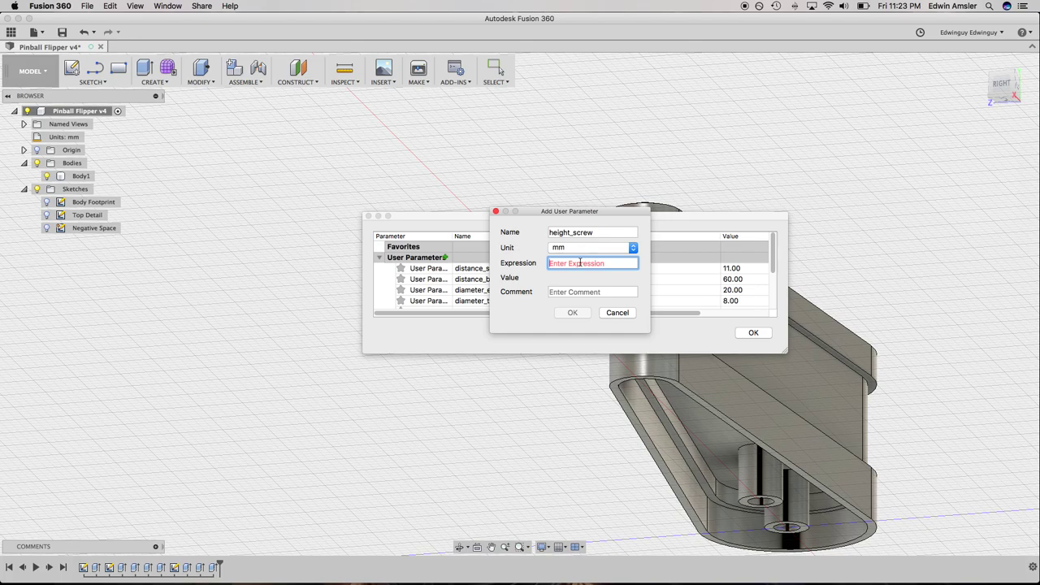
pyautogui.write('2')
pyautogui.press('BackSpace')
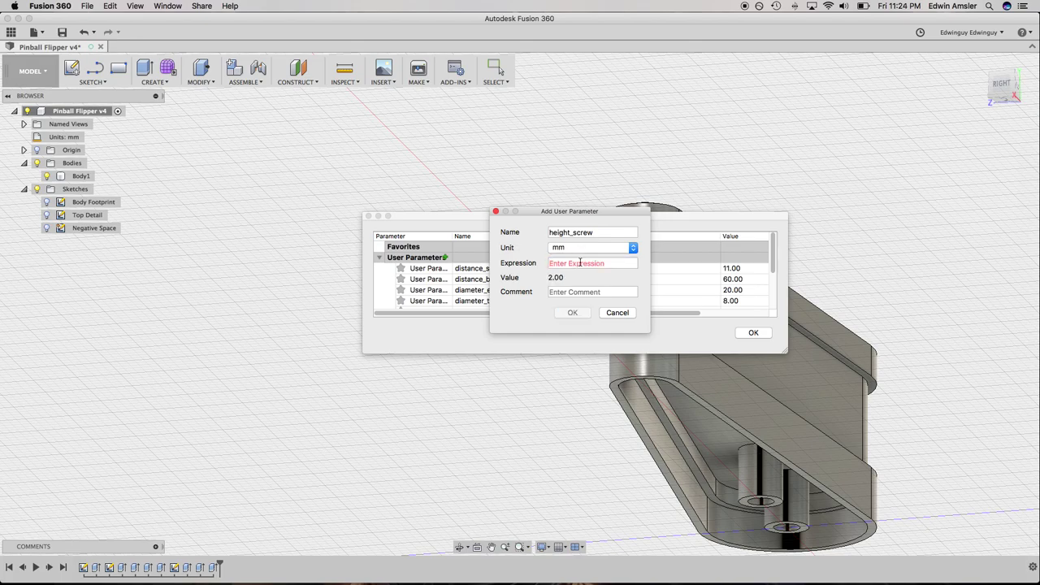
pyautogui.write('4')
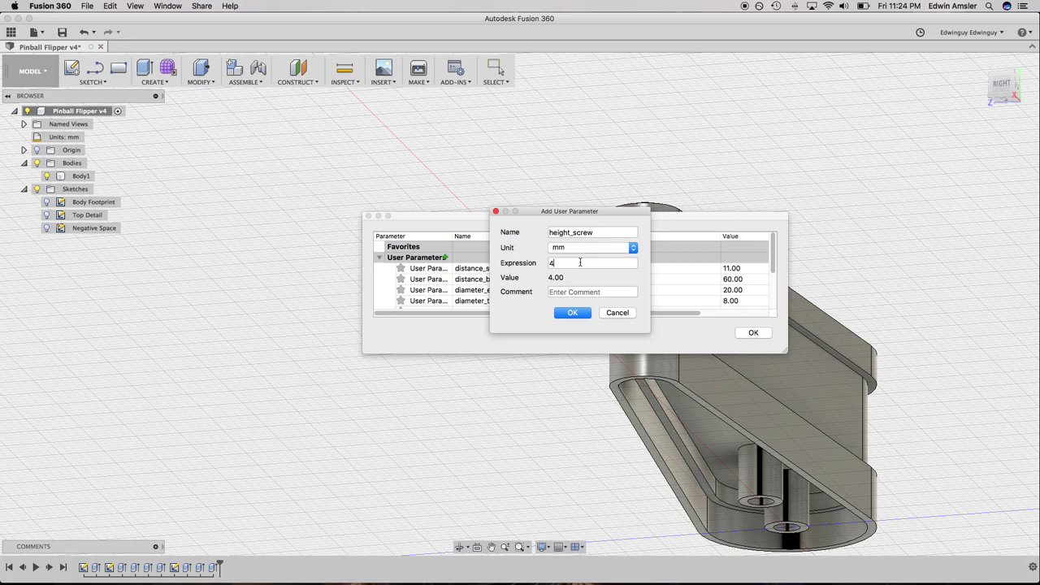
pyautogui.press('BackSpace')
pyautogui.write('2')
pyautogui.click(572, 313)
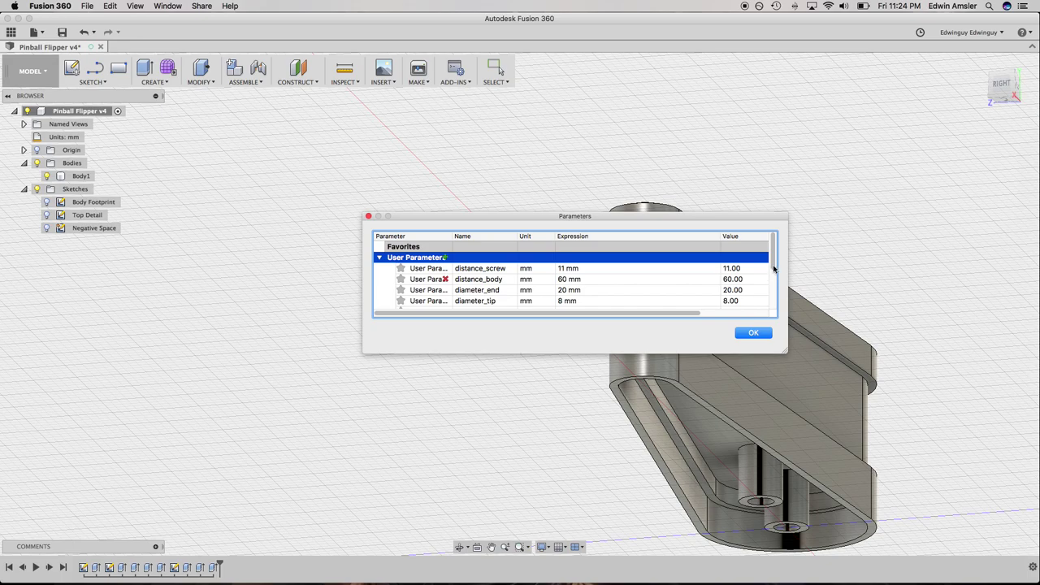
pyautogui.moveTo(774, 271); pyautogui.dragTo(764, 317)
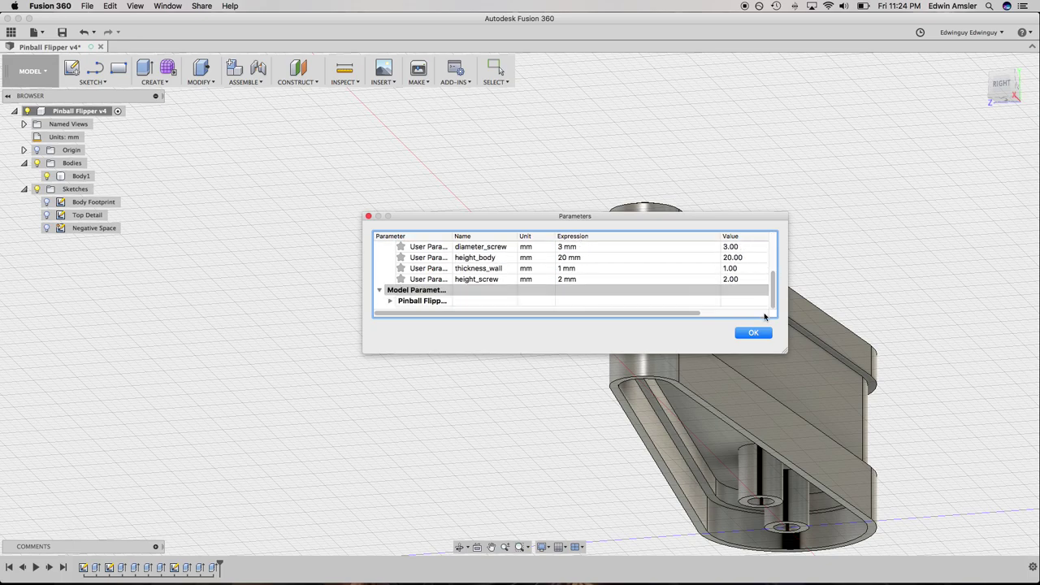
pyautogui.click(753, 332)
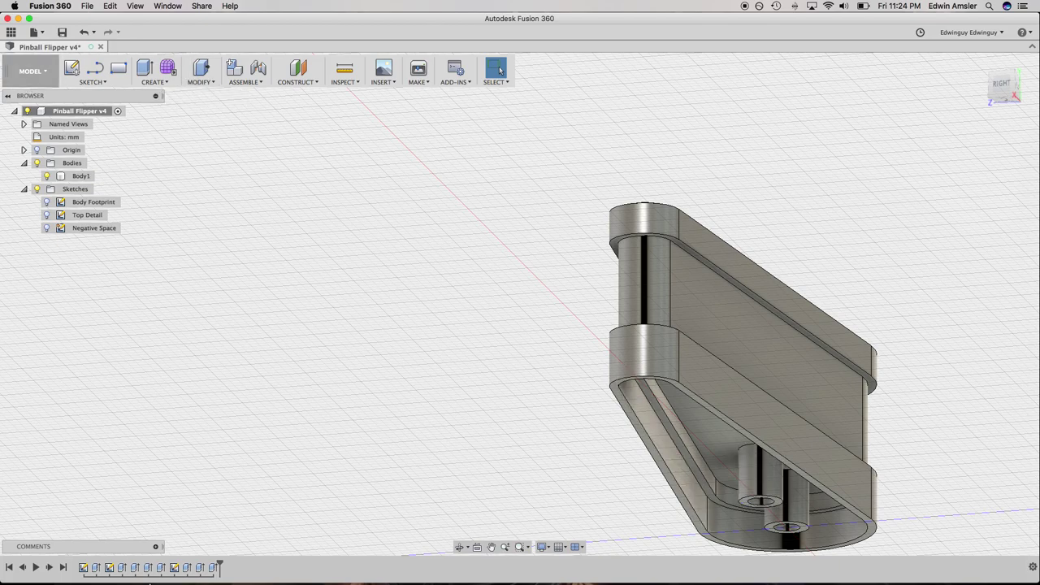
pyautogui.click(201, 568)
# Edit the screw bosses' extrude (Extrude7) and switch its direction to Two Sides
pyautogui.rightClick(201, 568)
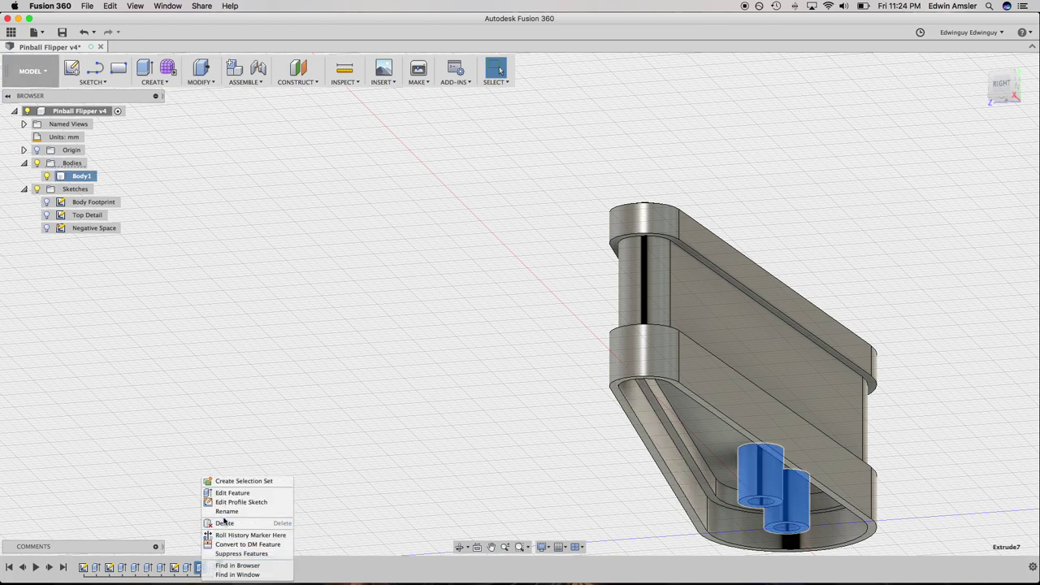
pyautogui.click(225, 497)
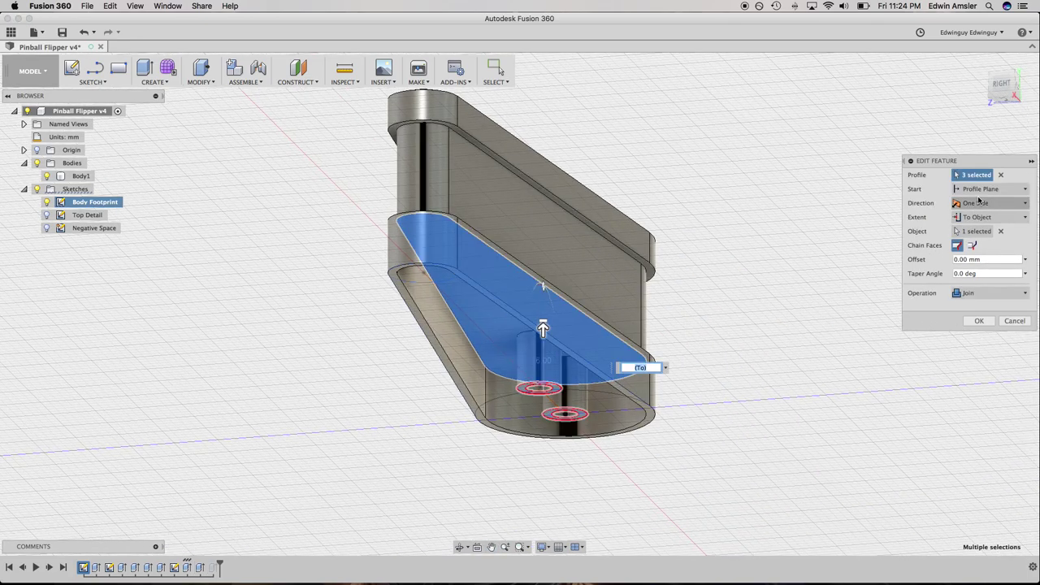
pyautogui.click(977, 203)
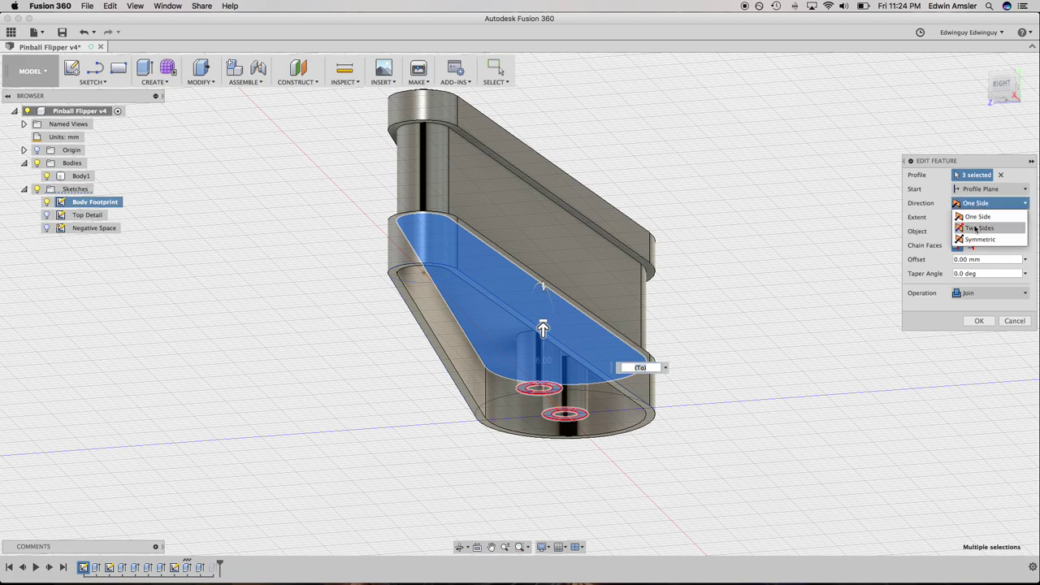
pyautogui.click(979, 227)
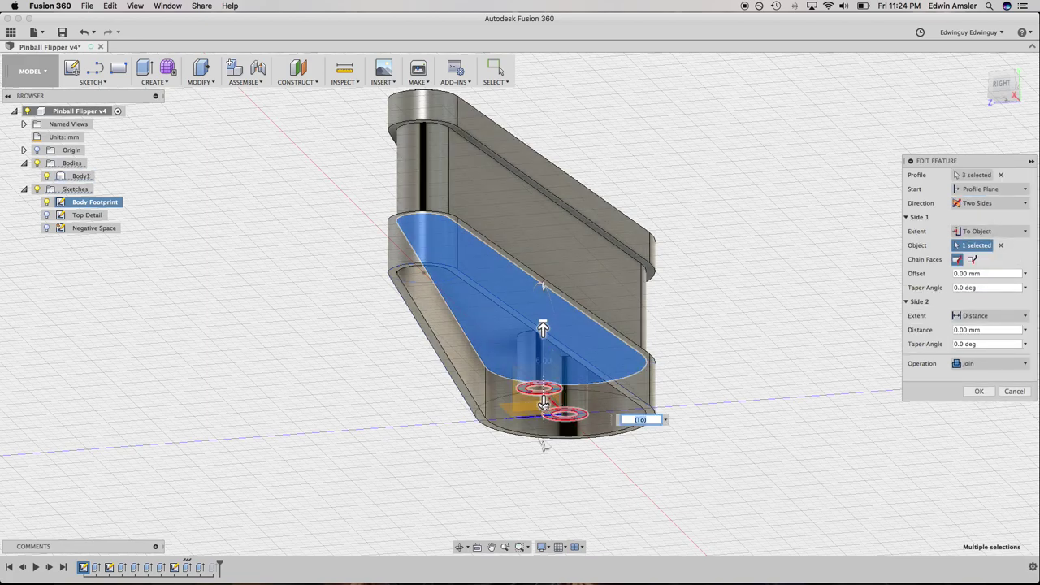
# Set the second side's distance to -height_screw and apply the edit
pyautogui.moveTo(544, 399); pyautogui.dragTo(548, 394)
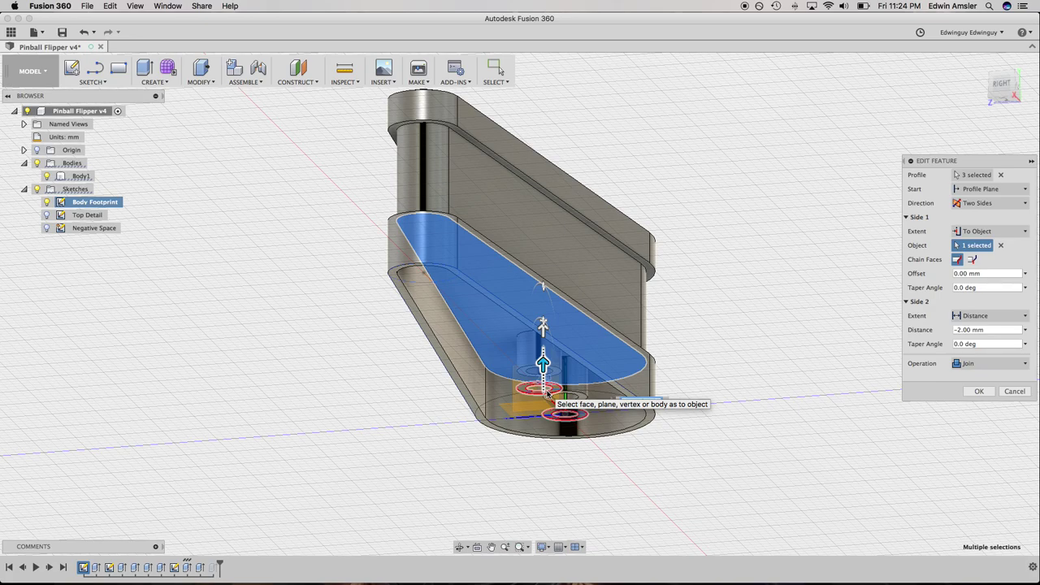
pyautogui.write('-sc')
pyautogui.press('BackSpace')
pyautogui.press('BackSpace')
pyautogui.write('h')
pyautogui.press('BackSpace')
pyautogui.write('h')
pyautogui.press('BackSpace')
pyautogui.write('s')
pyautogui.press('BackSpace')
pyautogui.write('h')
pyautogui.press('Down')
pyautogui.press('Return')
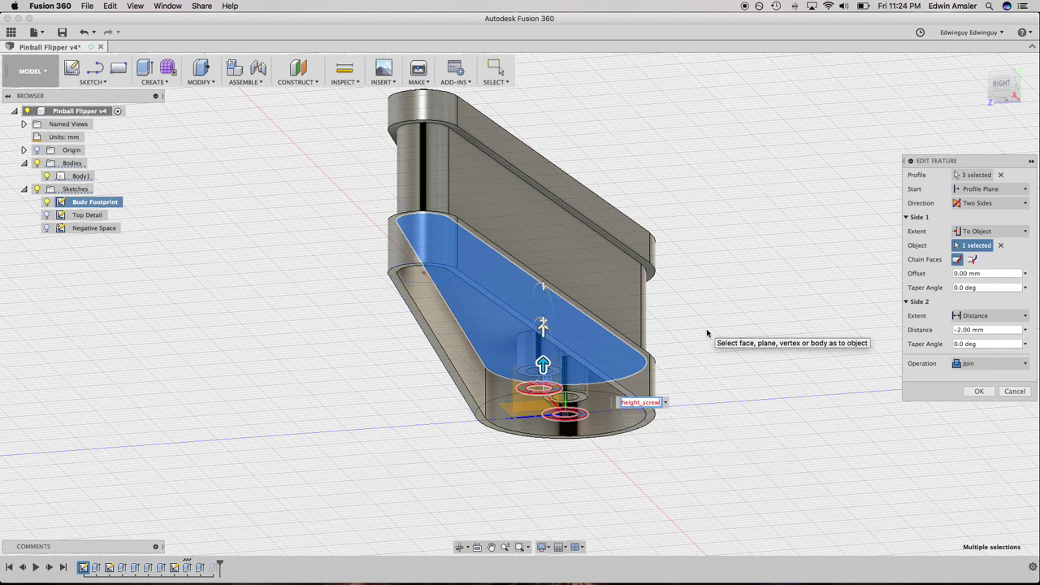
pyautogui.press('Return')
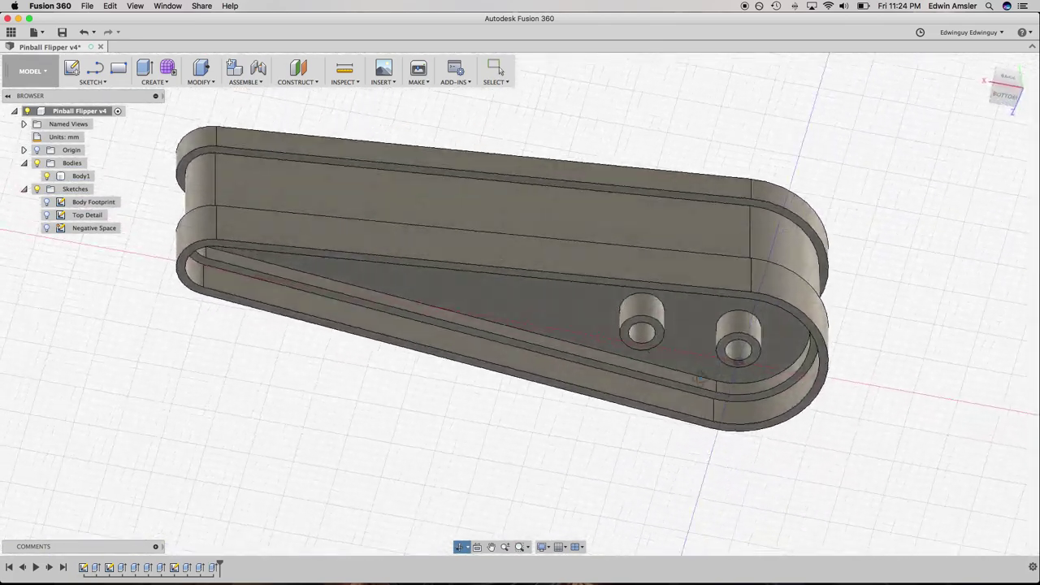
# Edit the inner rim extrude (Extrude8) and set its first-side distance to height_screw
pyautogui.keyDown('shift'); pyautogui.moveTo(742, 405); pyautogui.dragTo(650, 358, button='middle'); pyautogui.keyUp('shift')
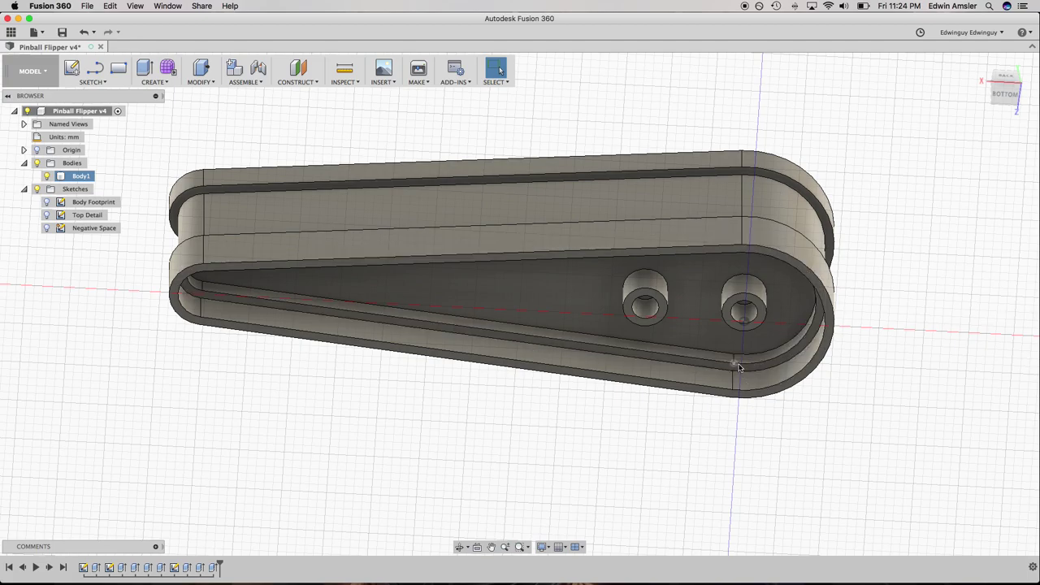
pyautogui.click(200, 567)
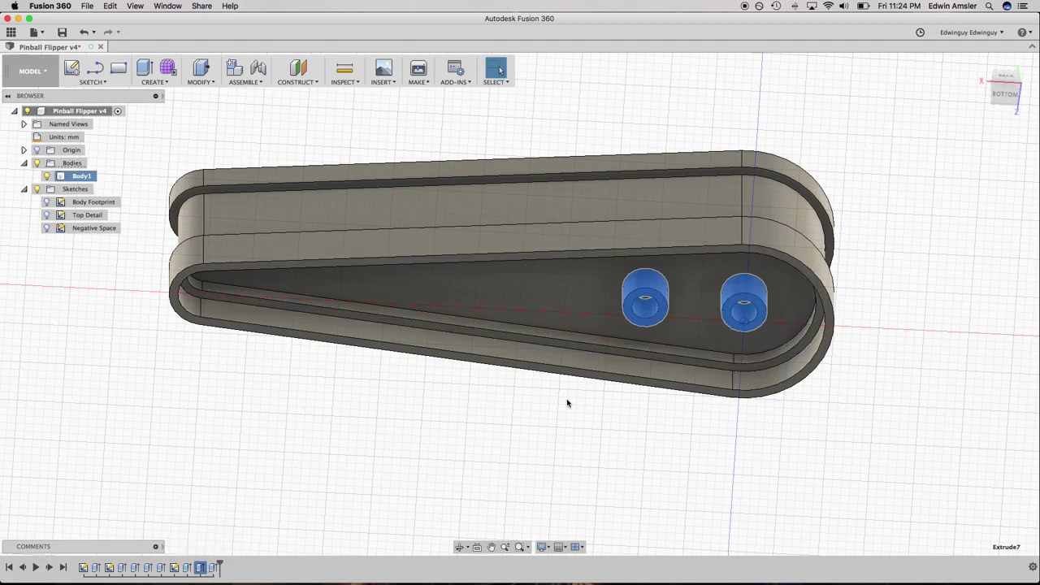
pyautogui.click(596, 350)
pyautogui.rightClick(213, 567)
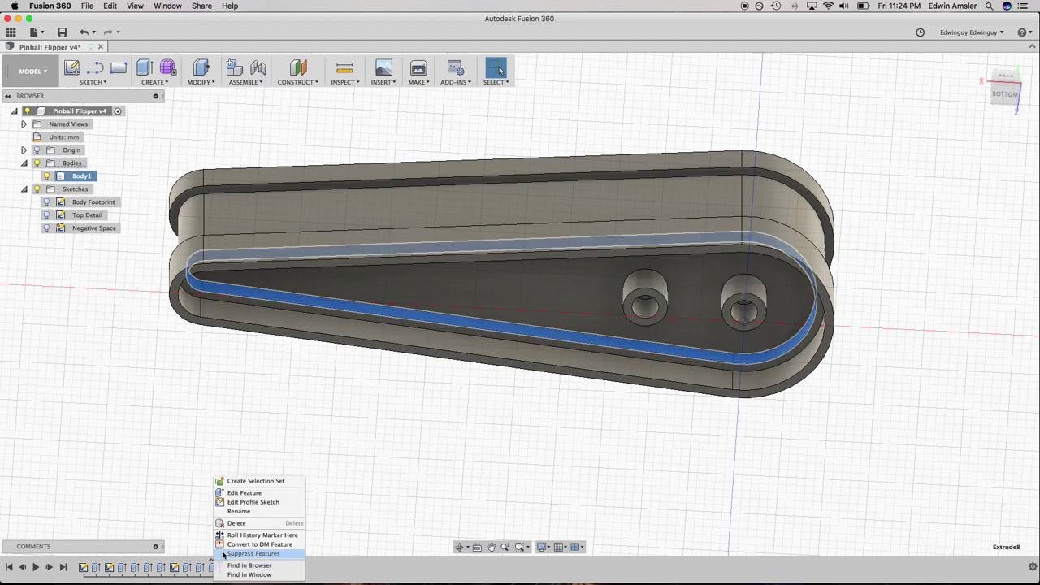
pyautogui.click(243, 493)
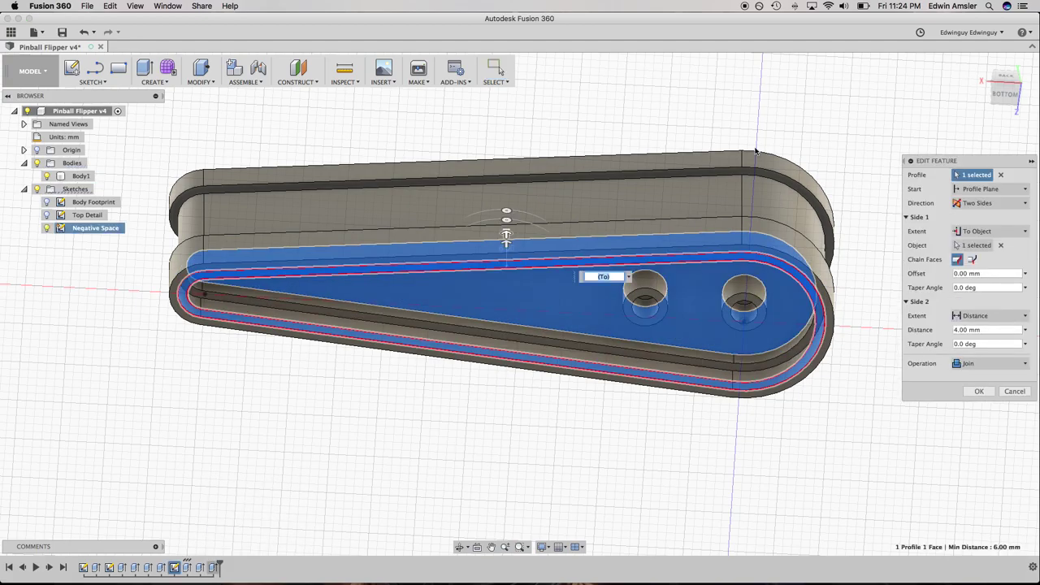
pyautogui.write('s')
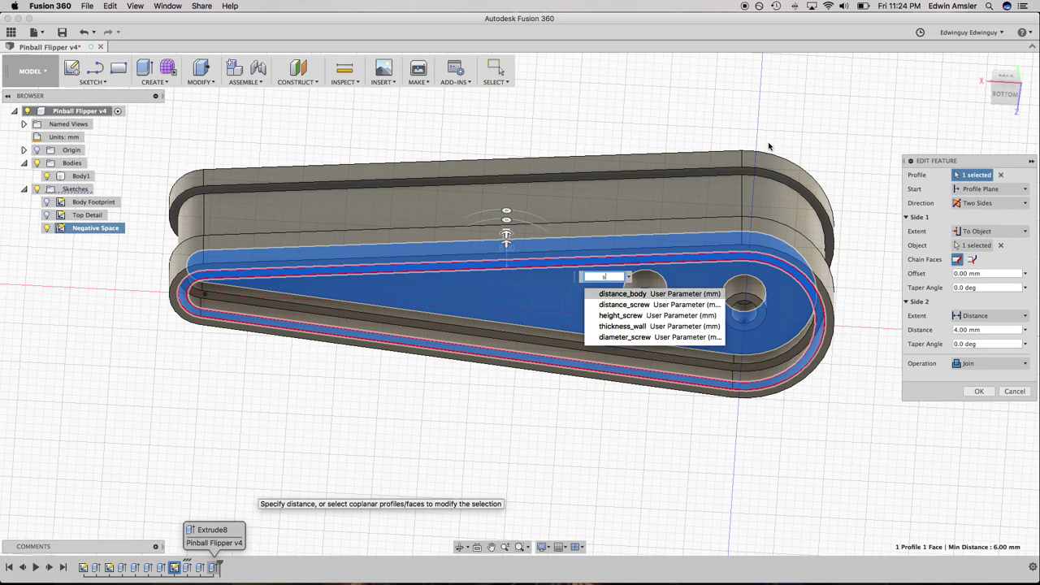
pyautogui.press('Down')
pyautogui.press('Down')
pyautogui.press('Down')
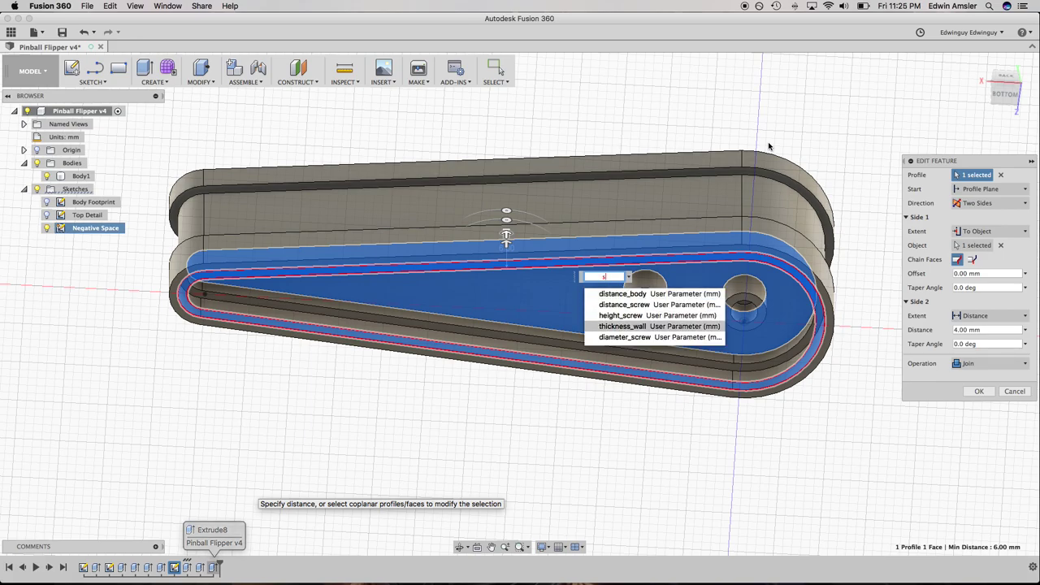
pyautogui.press('Up')
pyautogui.press('Return')
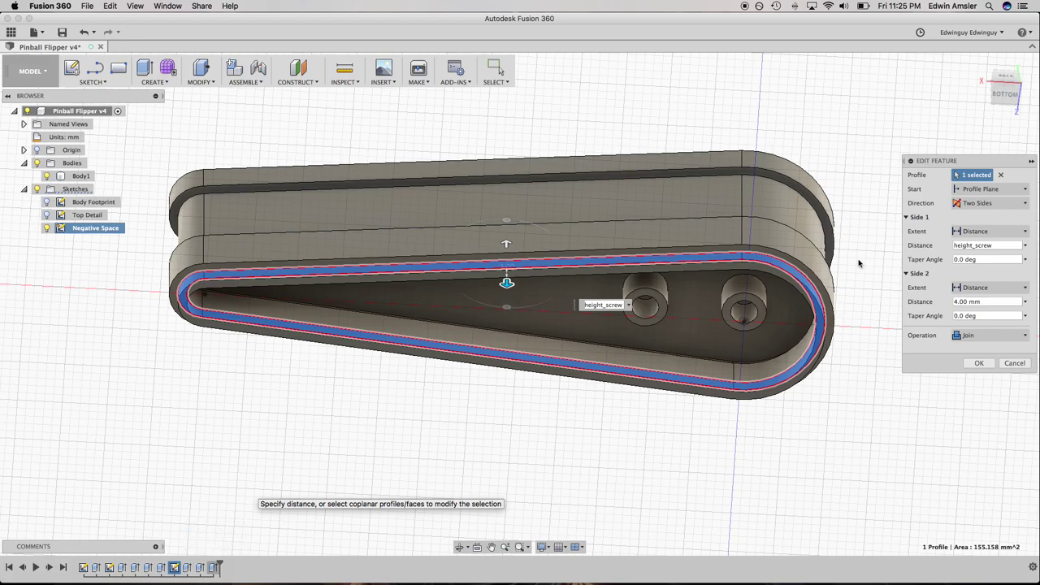
# Make the first-side distance negative, -height_screw, and apply the edit
pyautogui.keyDown('shift'); pyautogui.moveTo(819, 367); pyautogui.dragTo(493, 390, button='middle'); pyautogui.keyUp('shift')
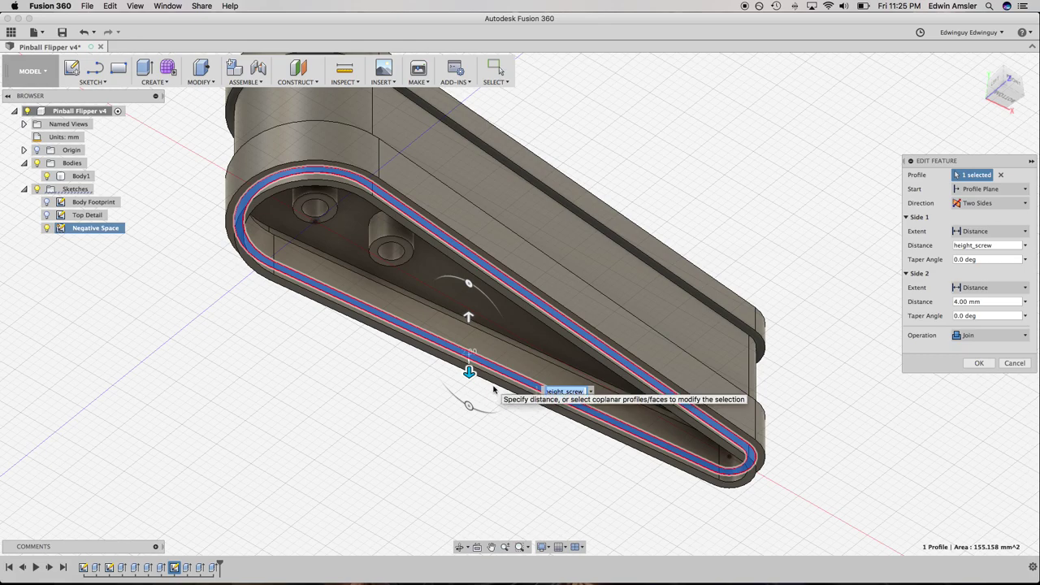
pyautogui.write('6-')
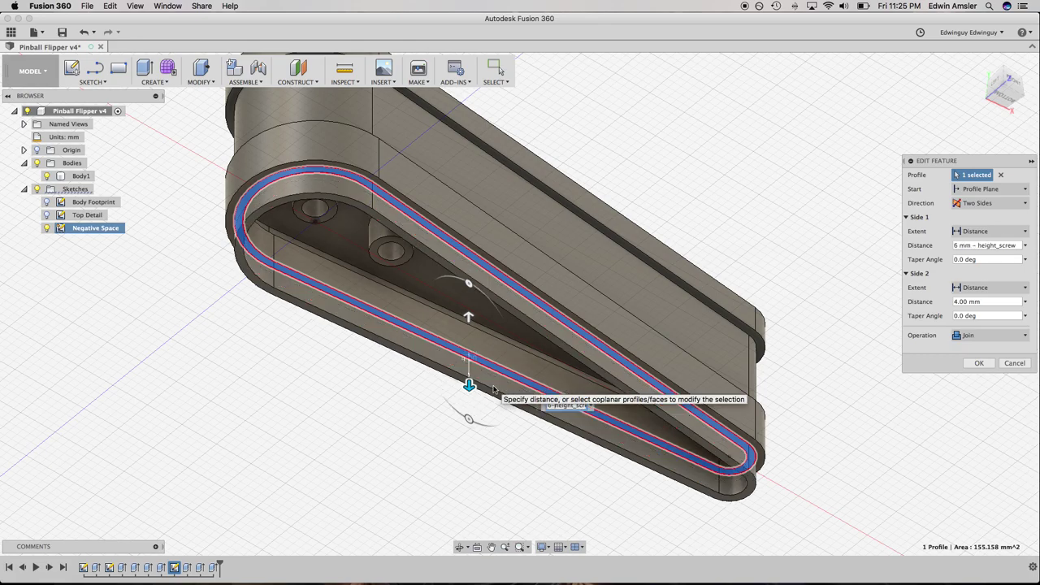
pyautogui.press('BackSpace')
pyautogui.press('BackSpace')
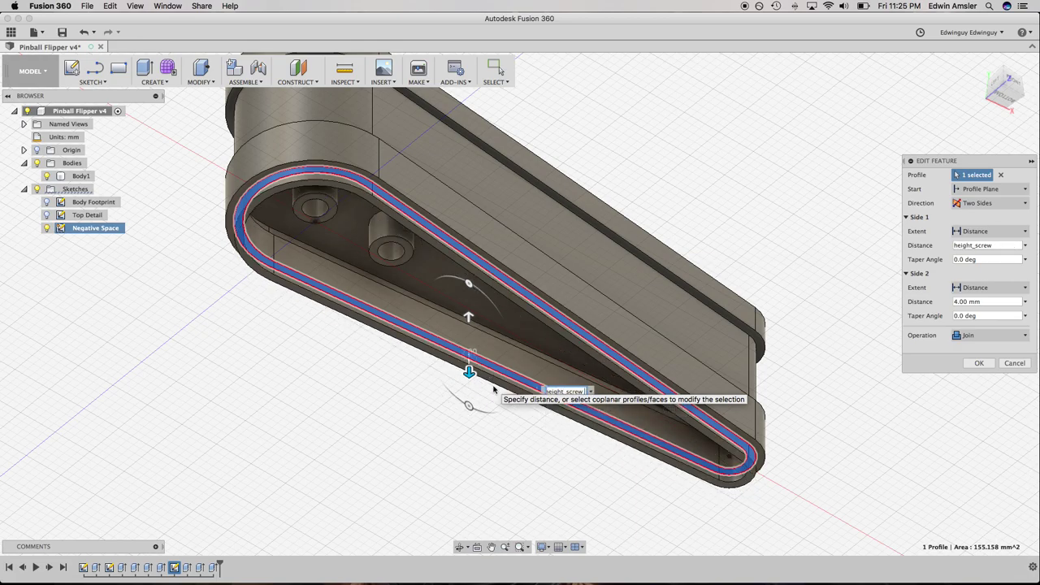
pyautogui.write('-6')
pyautogui.press('BackSpace')
pyautogui.press('BackSpace')
pyautogui.press('BackSpace')
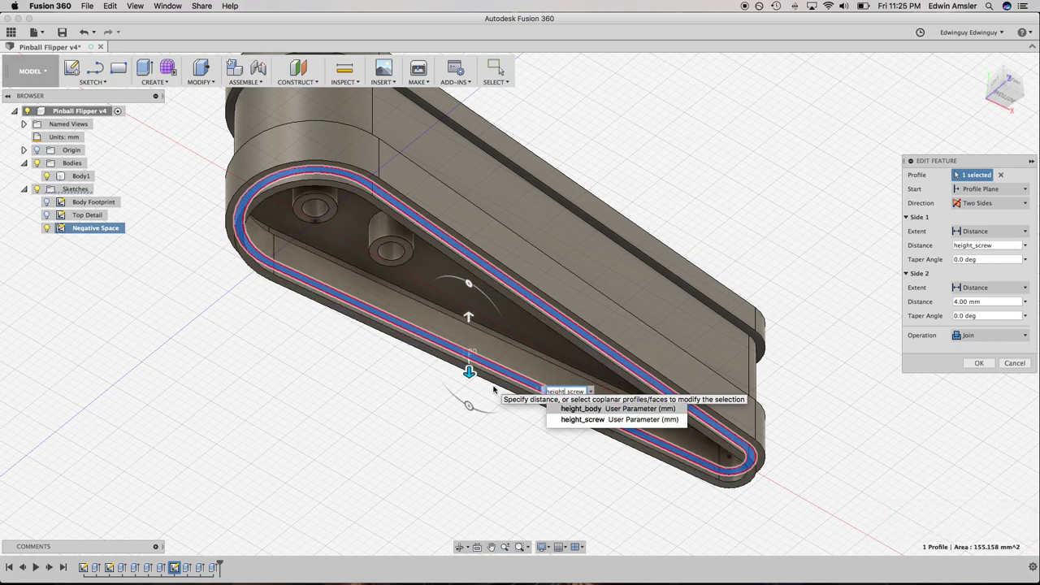
pyautogui.write('-')
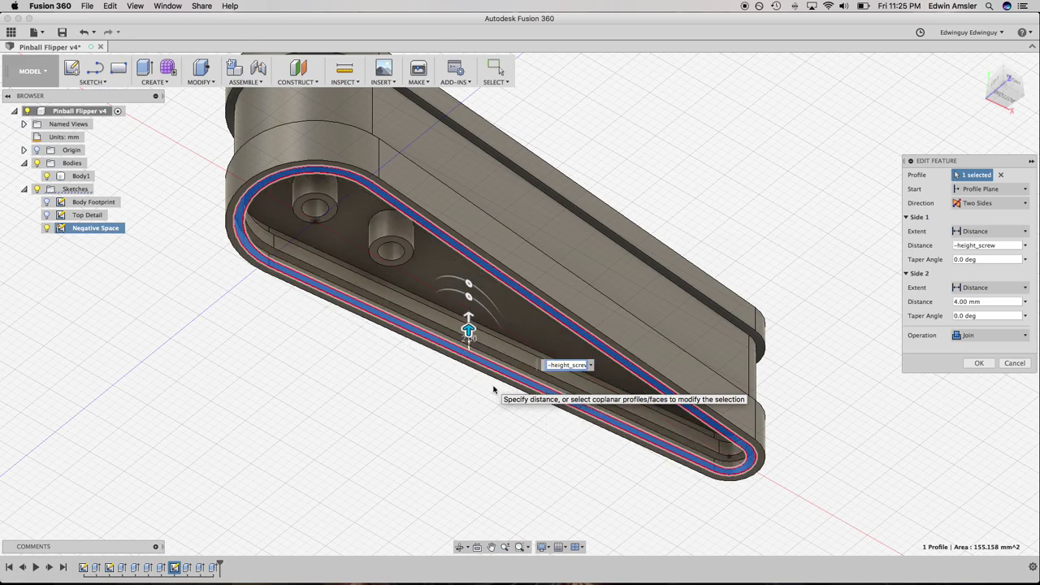
pyautogui.press('Return')
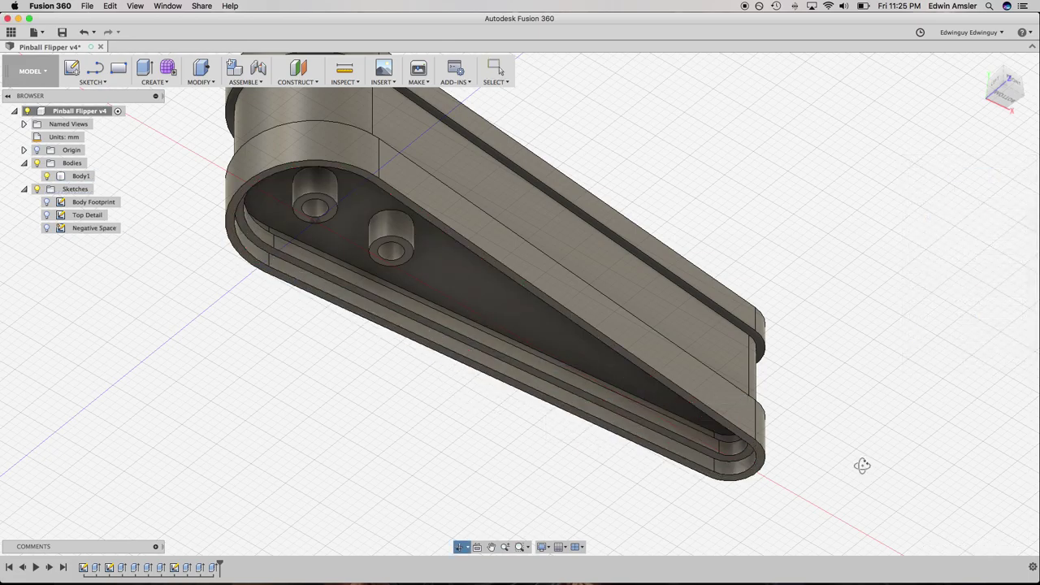
# Reopen Extrude8 for editing and set its direction to Two Sides
pyautogui.moveTo(858, 463)
pyautogui.keyDown('shift'); pyautogui.mouseDown(button='middle')
pyautogui.moveTo(825, 439)
pyautogui.moveTo(610, 454)
pyautogui.mouseUp(button='middle'); pyautogui.keyUp('shift')
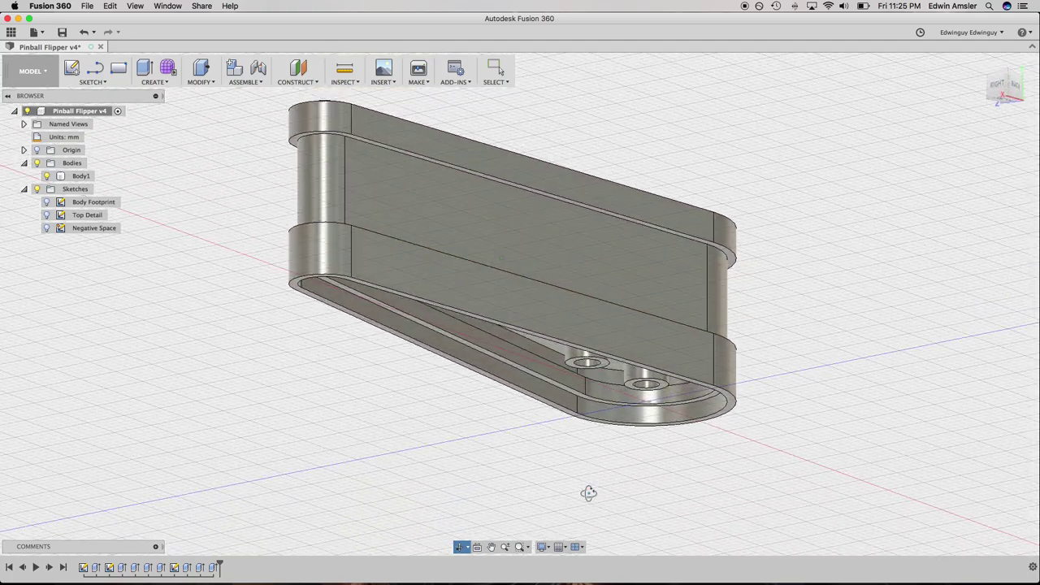
pyautogui.scroll(5, 610, 454)
pyautogui.scroll(5, 610, 451)
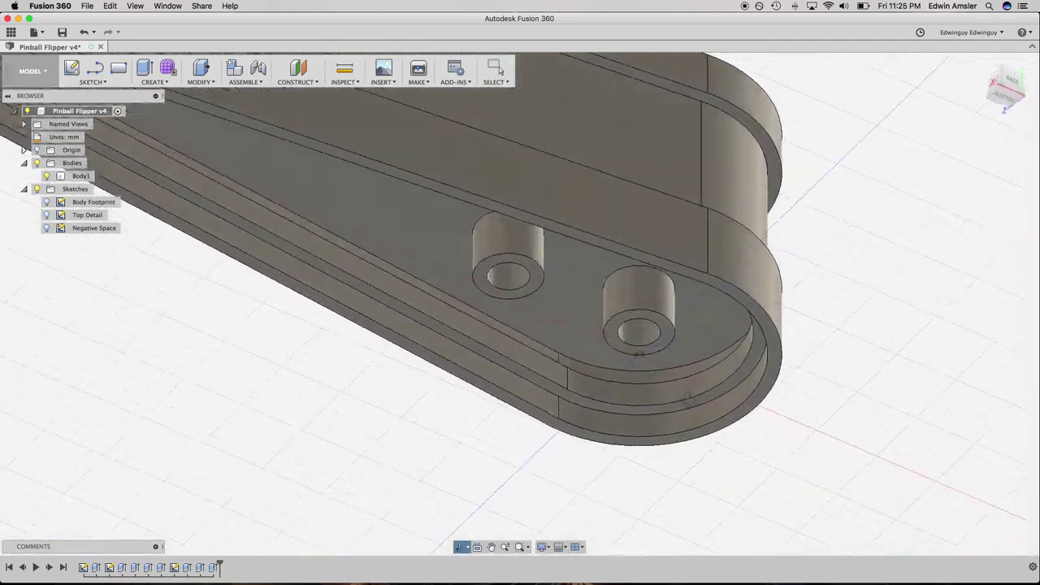
pyautogui.scroll(2, 666, 418)
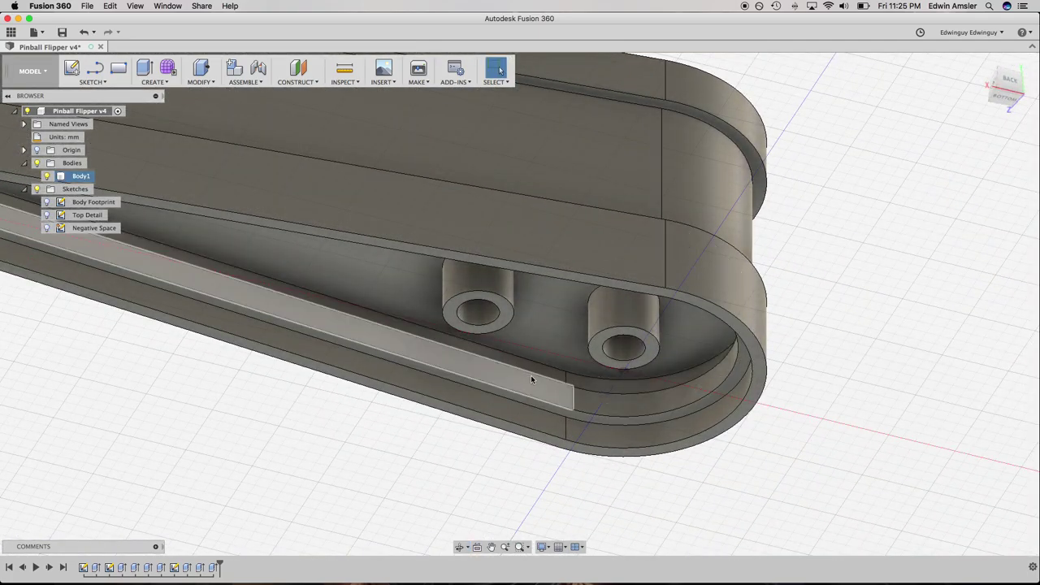
pyautogui.click(396, 541)
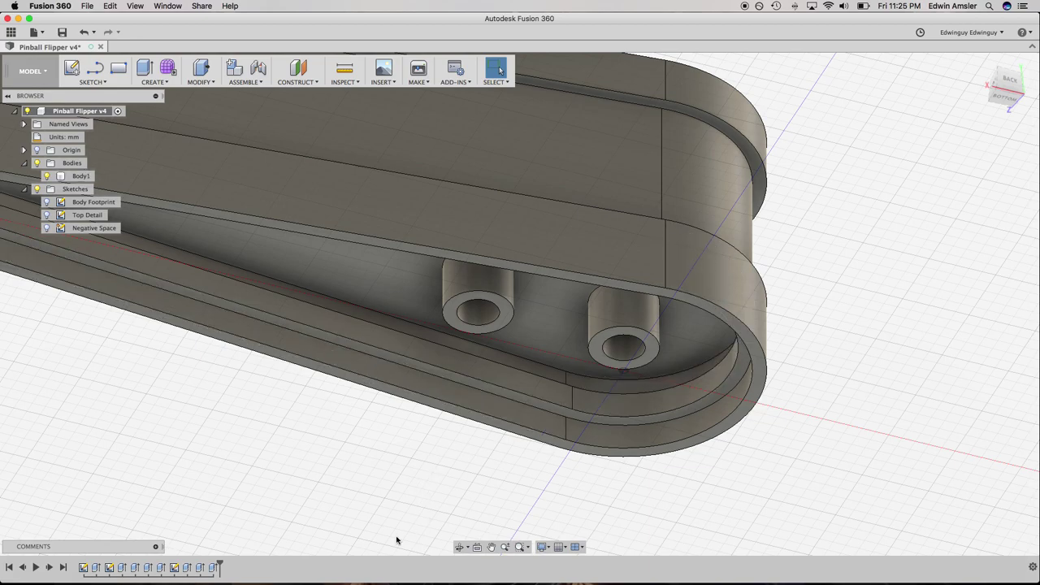
pyautogui.rightClick(211, 568)
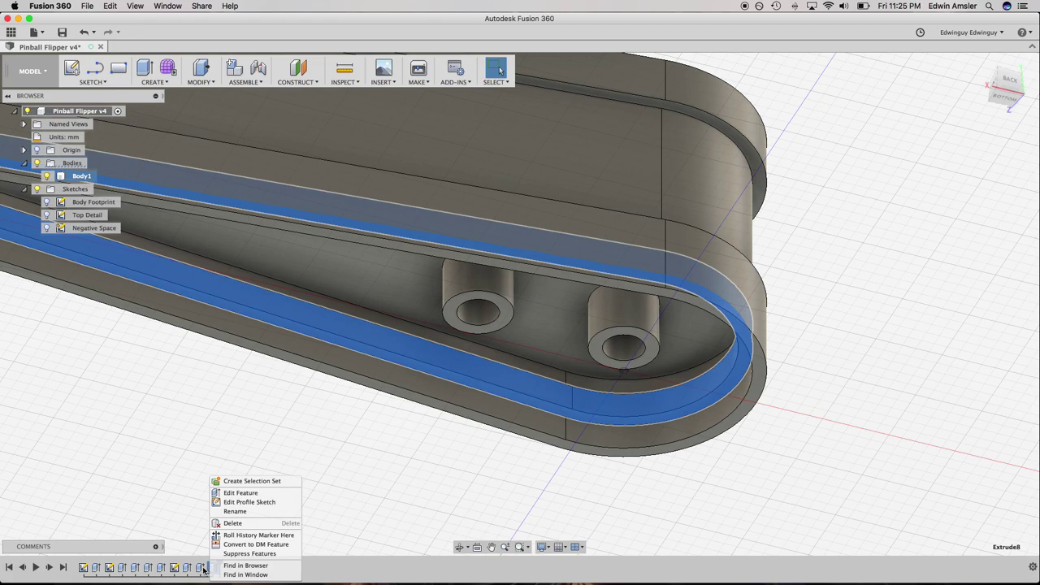
pyautogui.click(267, 493)
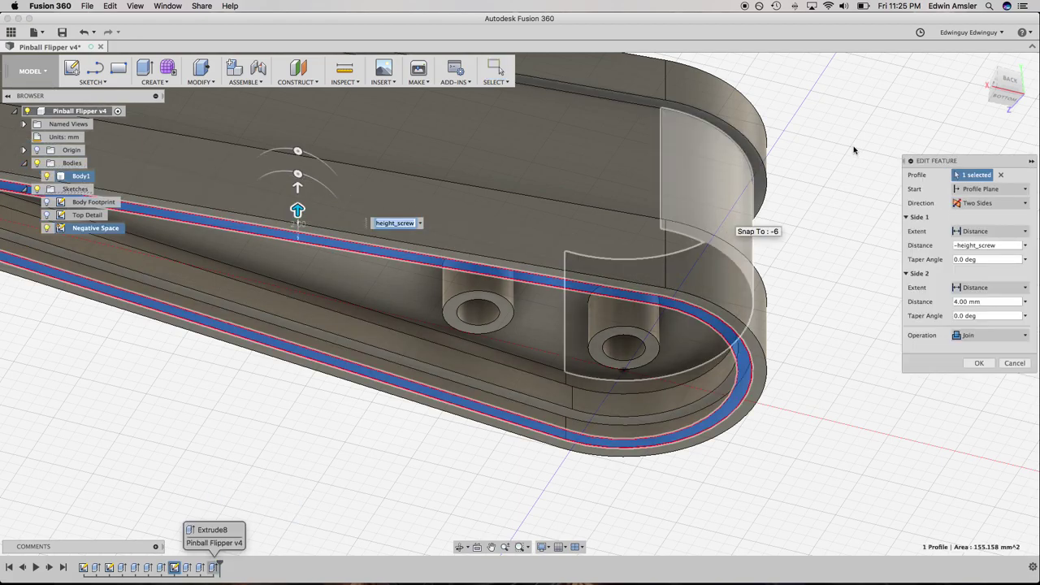
pyautogui.click(1006, 202)
pyautogui.click(987, 214)
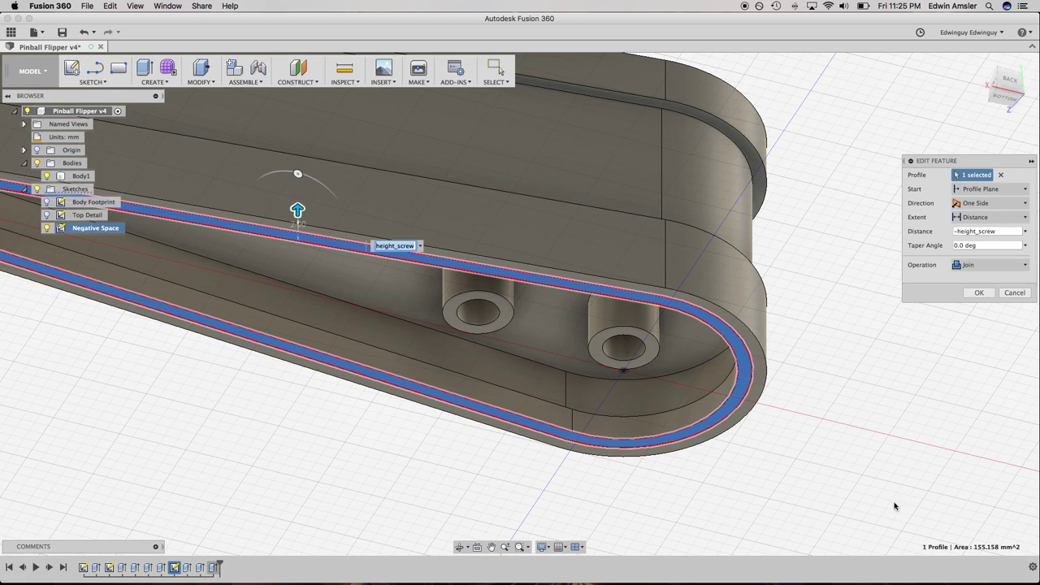
pyautogui.click(1006, 203)
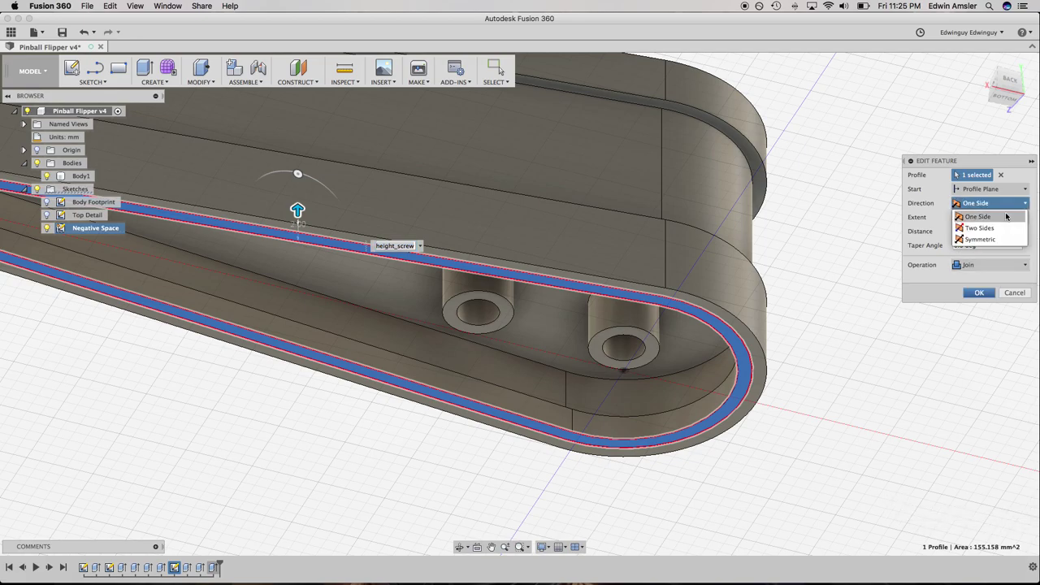
pyautogui.click(1003, 226)
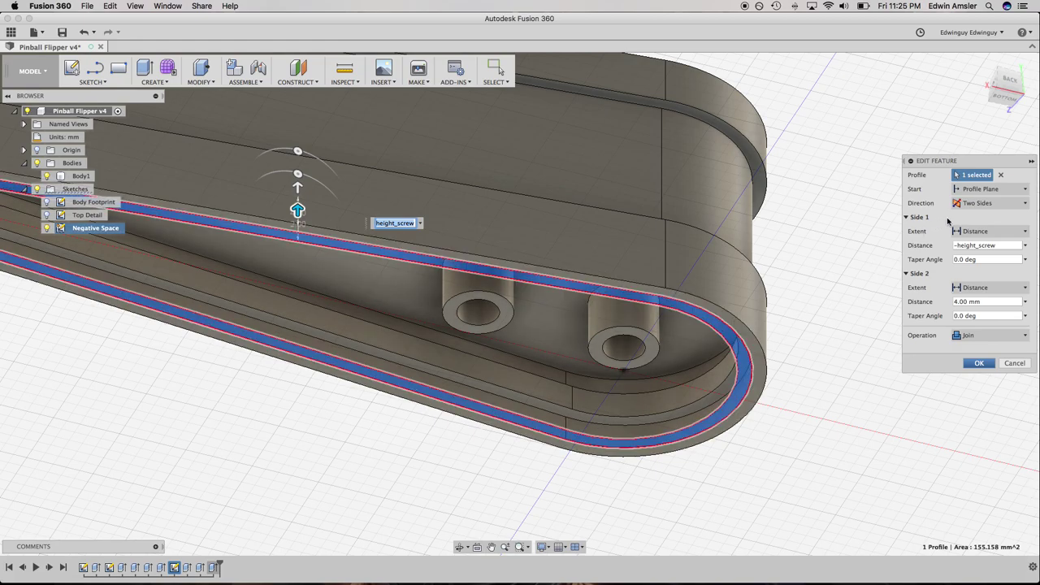
# Set the second side's extent to To Object on the broad flat face and confirm
pyautogui.click(998, 302)
pyautogui.click(1003, 288)
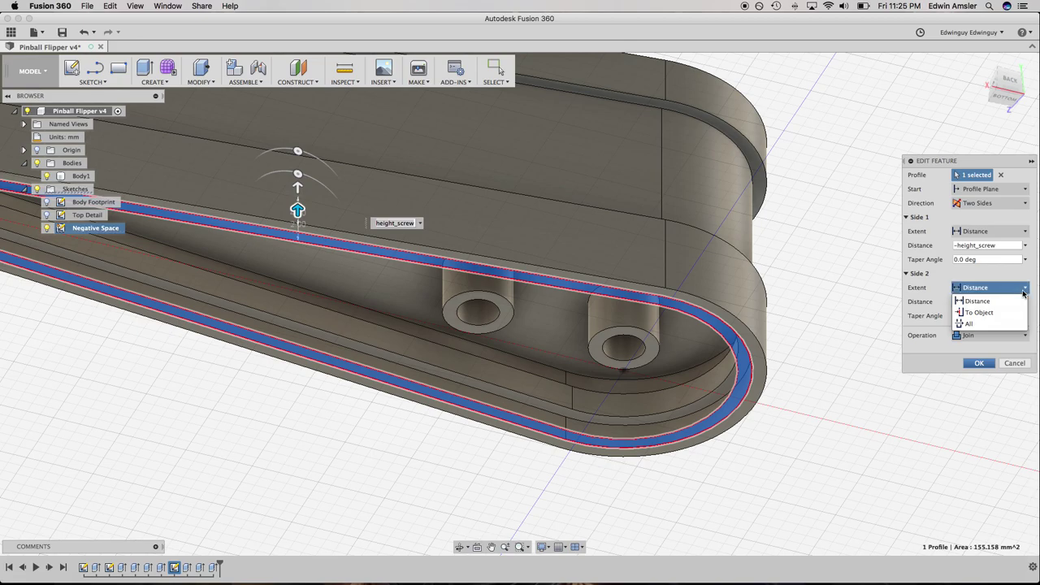
pyautogui.click(1006, 314)
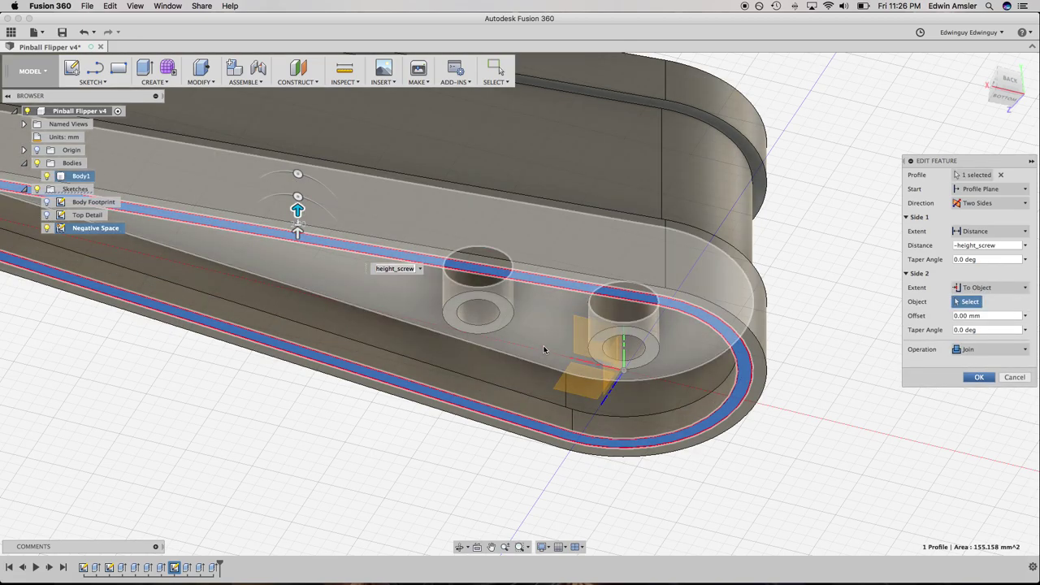
pyautogui.click(546, 350)
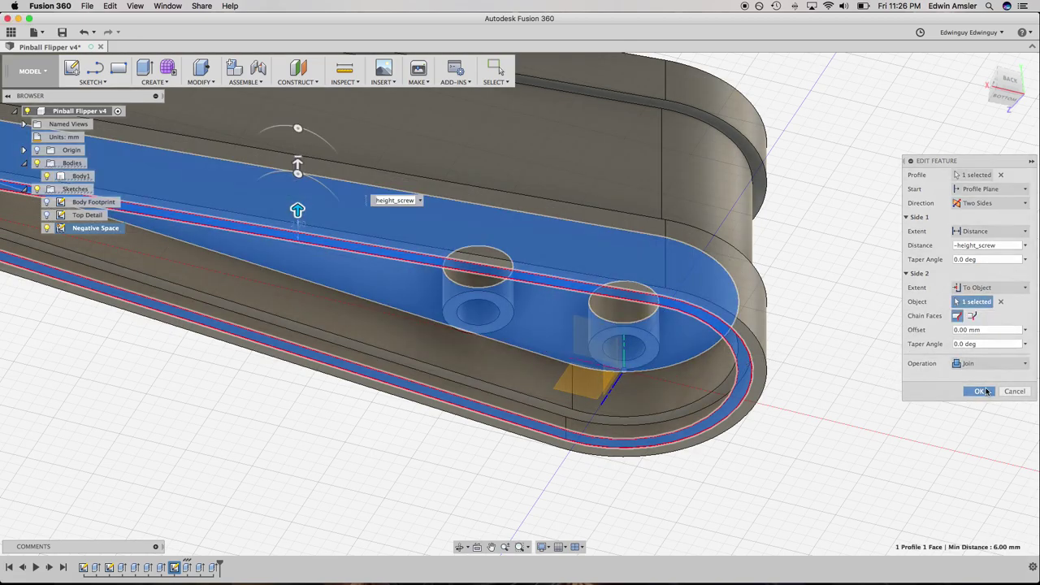
pyautogui.click(979, 391)
pyautogui.moveTo(919, 352)
pyautogui.keyDown('shift'); pyautogui.mouseDown(button='middle')
pyautogui.moveTo(830, 378)
pyautogui.moveTo(407, 317)
pyautogui.mouseUp(button='middle'); pyautogui.keyUp('shift')
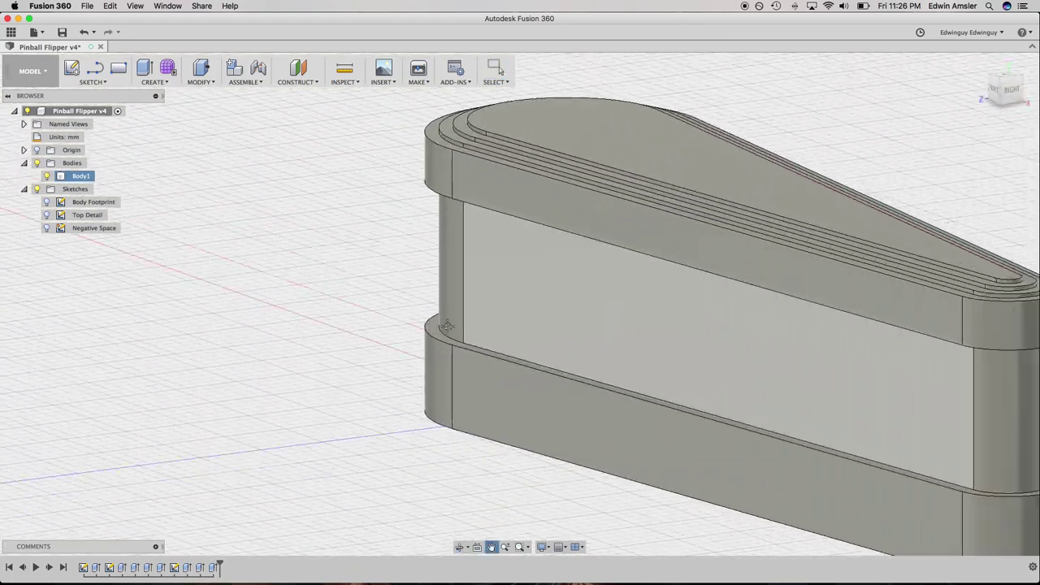
pyautogui.scroll(-3, 409, 314)
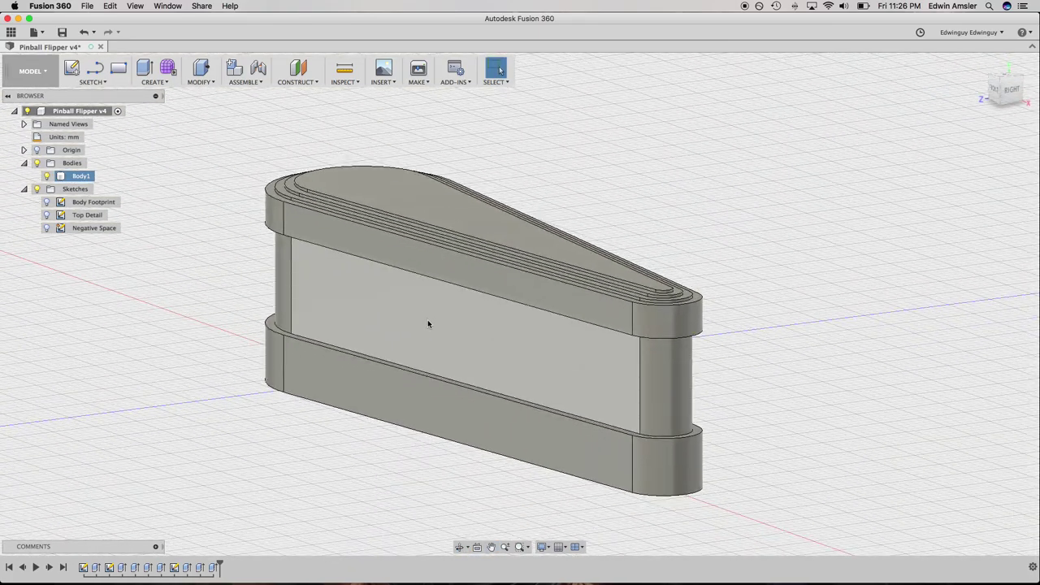
pyautogui.keyDown('shift'); pyautogui.moveTo(842, 341); pyautogui.dragTo(766, 341, button='middle'); pyautogui.keyUp('shift')
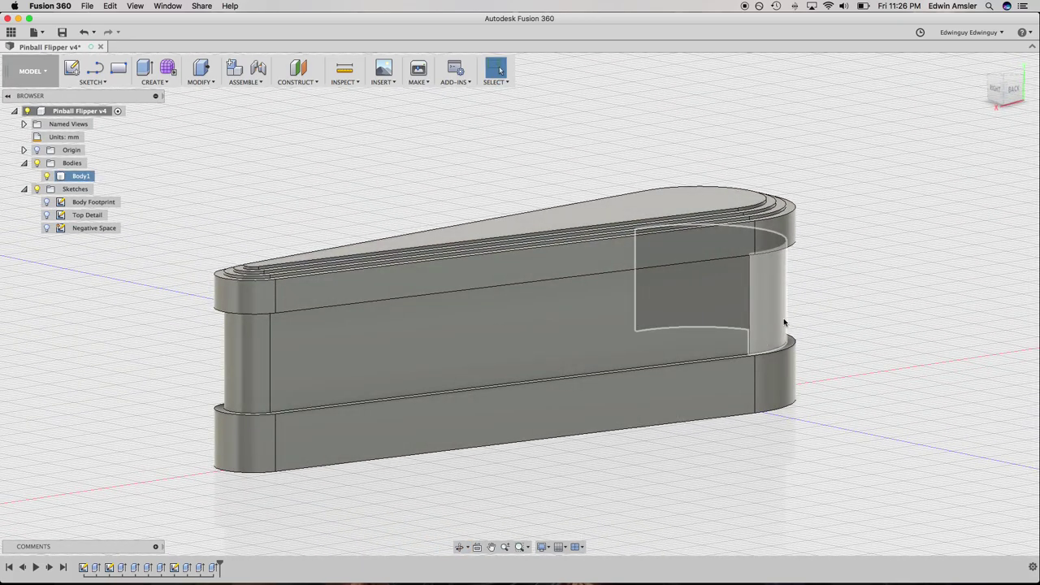
pyautogui.moveTo(873, 266)
pyautogui.keyDown('shift'); pyautogui.mouseDown(button='middle')
pyautogui.moveTo(877, 294)
pyautogui.moveTo(768, 305)
pyautogui.moveTo(673, 277)
pyautogui.moveTo(961, 319)
pyautogui.moveTo(981, 277)
pyautogui.mouseUp(button='middle'); pyautogui.keyUp('shift')
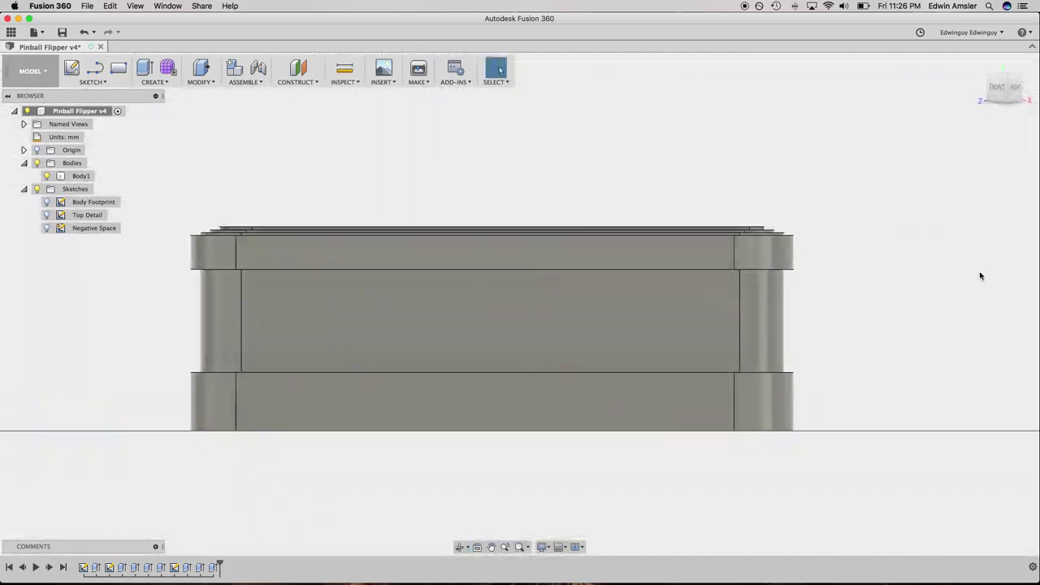
pyautogui.moveTo(887, 274)
pyautogui.keyDown('shift'); pyautogui.mouseDown(button='middle')
pyautogui.moveTo(872, 307)
pyautogui.moveTo(829, 289)
pyautogui.moveTo(754, 221)
pyautogui.mouseUp(button='middle'); pyautogui.keyUp('shift')
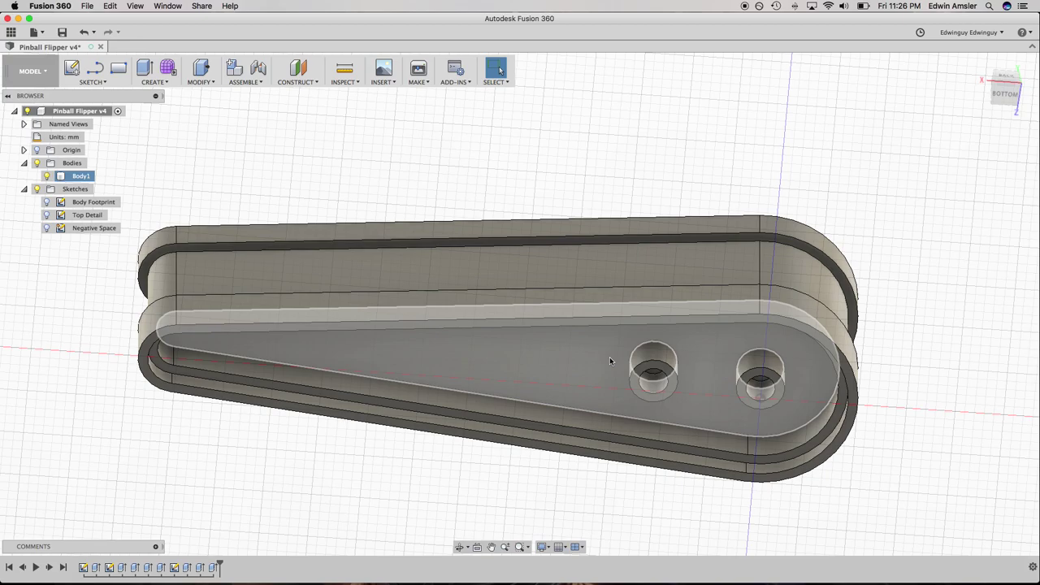
pyautogui.click(951, 270)
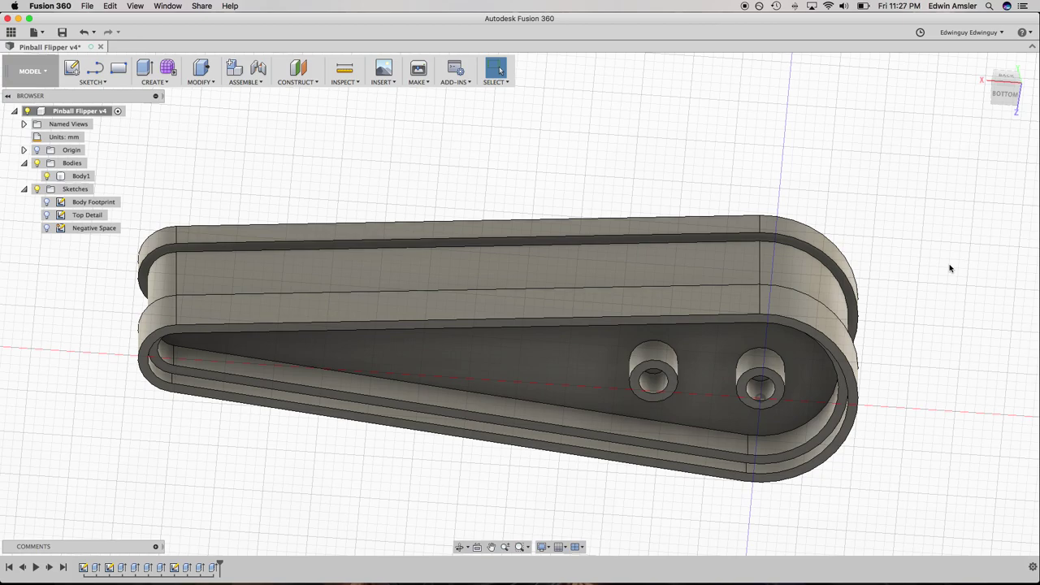
pyautogui.scroll(2, 950, 265)
pyautogui.scroll(2, 954, 290)
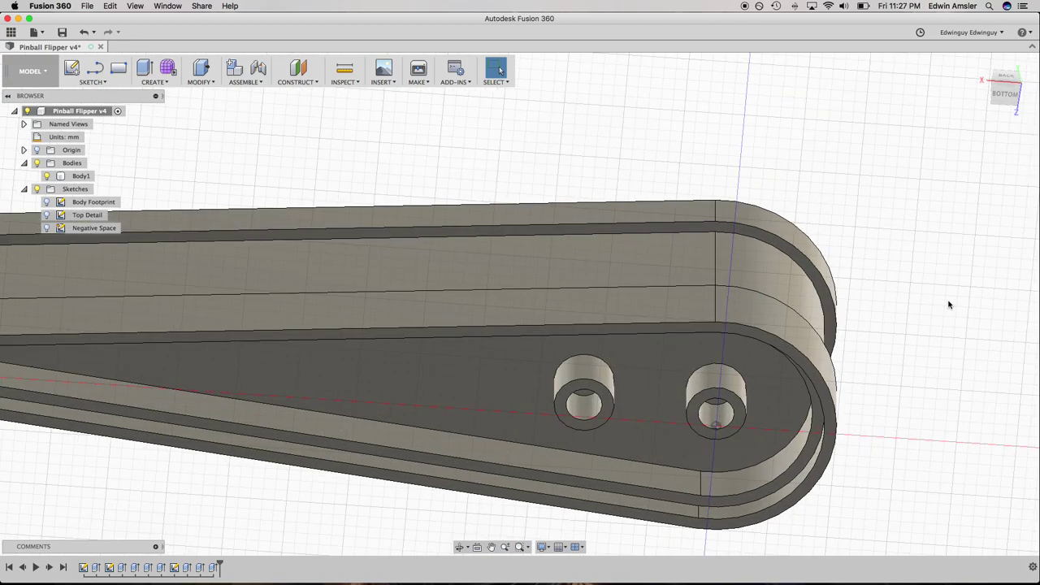
pyautogui.scroll(3, 947, 302)
pyautogui.moveTo(910, 325)
pyautogui.mouseDown(button='middle')
pyautogui.moveTo(960, 301)
pyautogui.moveTo(982, 349)
pyautogui.moveTo(861, 400)
pyautogui.mouseUp(button='middle')
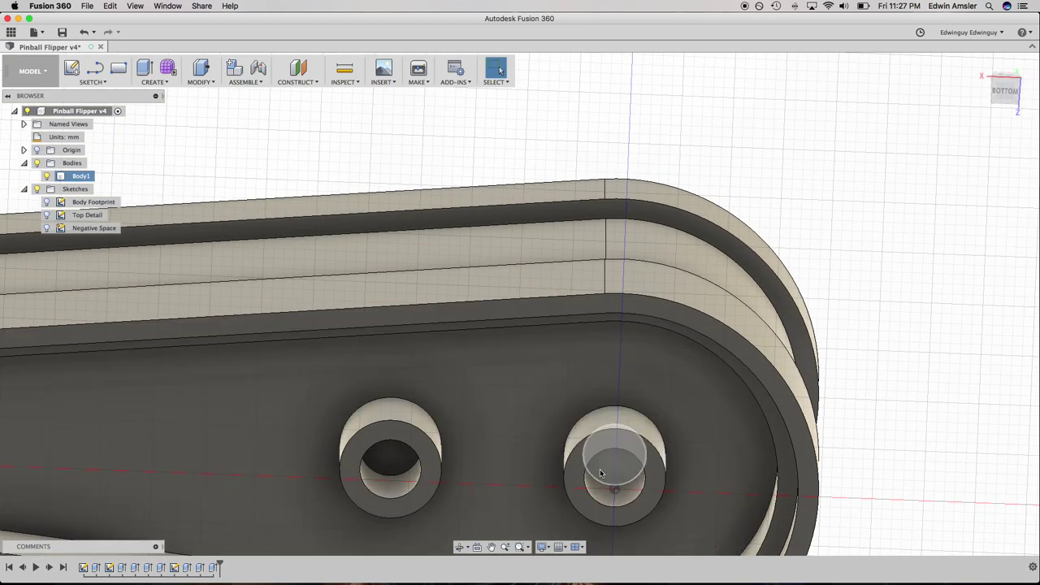
pyautogui.click(605, 475)
pyautogui.keyDown('shift'); pyautogui.click(386, 469); pyautogui.keyUp('shift')
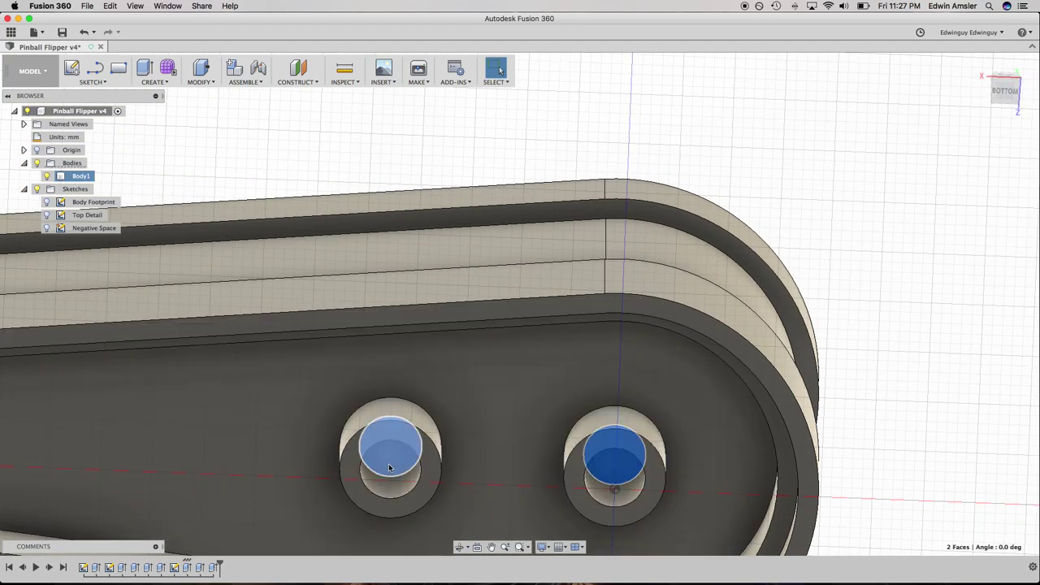
pyautogui.click(208, 75)
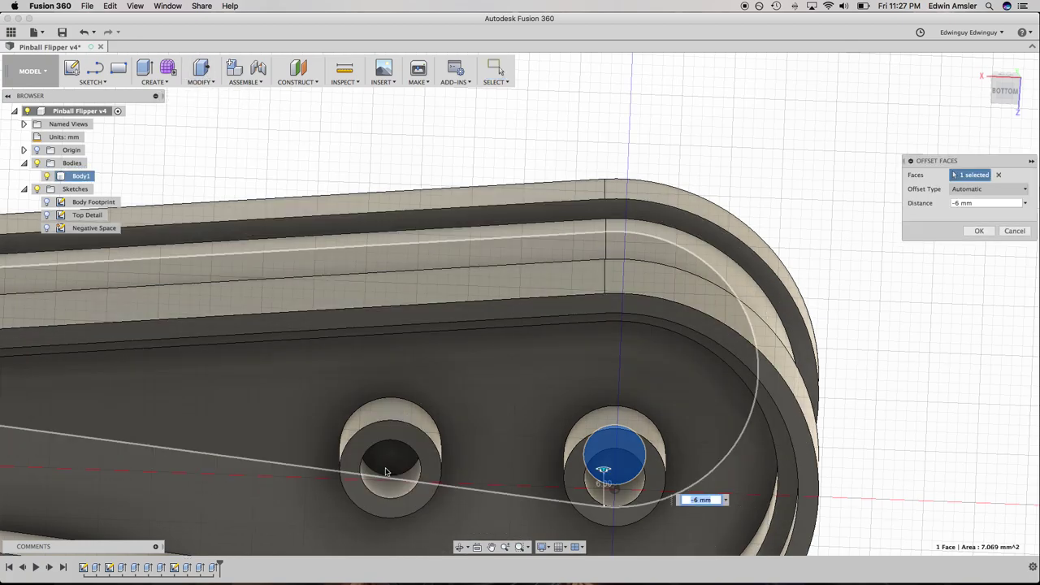
pyautogui.click(1013, 231)
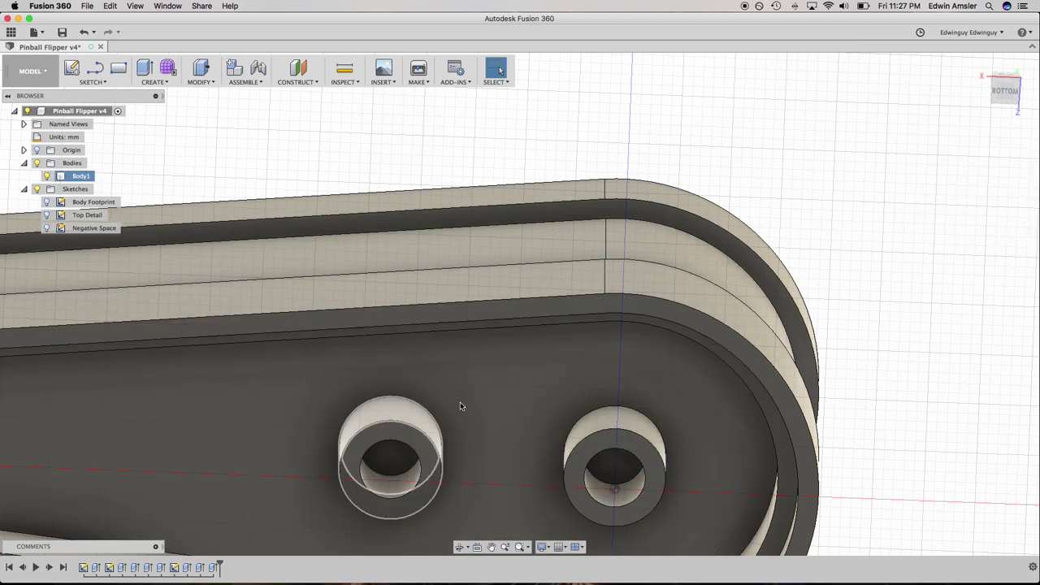
pyautogui.click(291, 501)
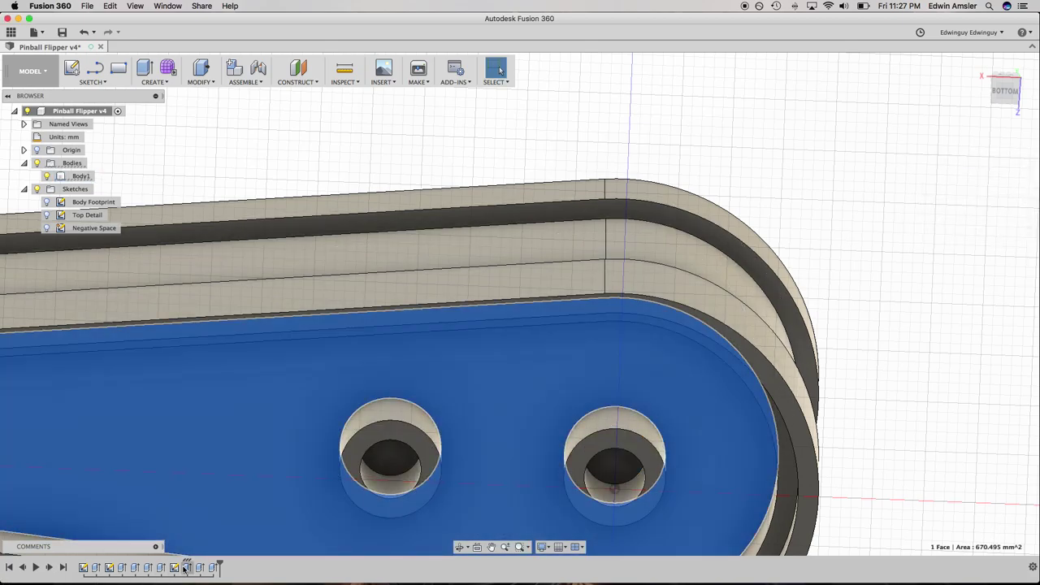
pyautogui.rightClick(185, 568)
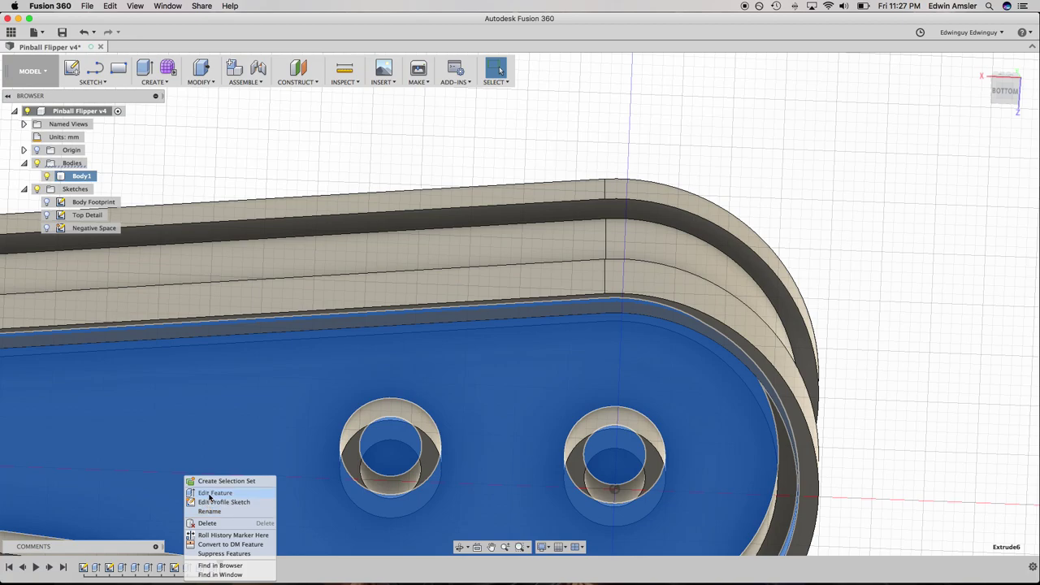
pyautogui.click(213, 493)
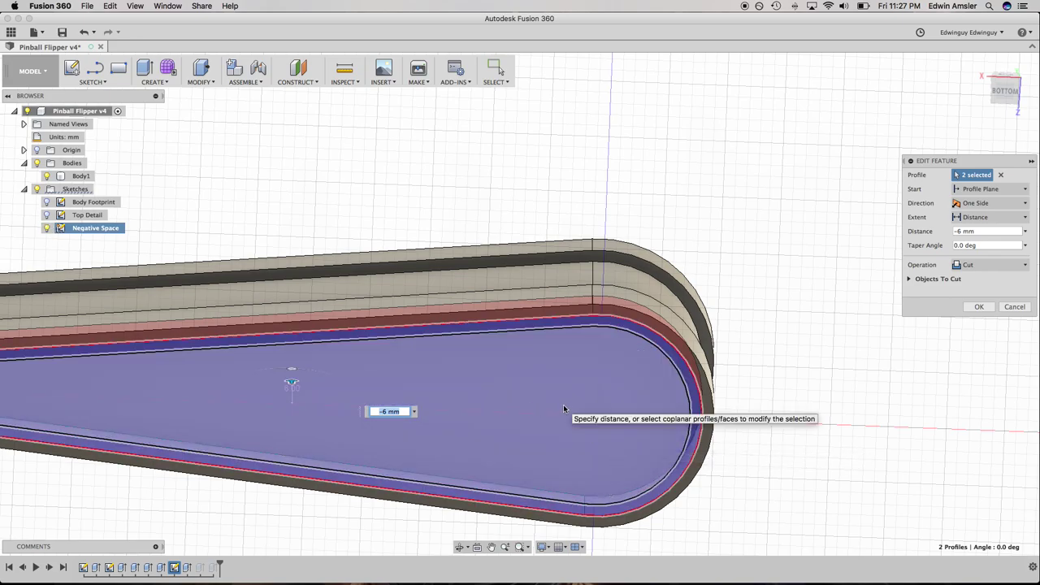
pyautogui.click(1013, 307)
pyautogui.click(81, 175)
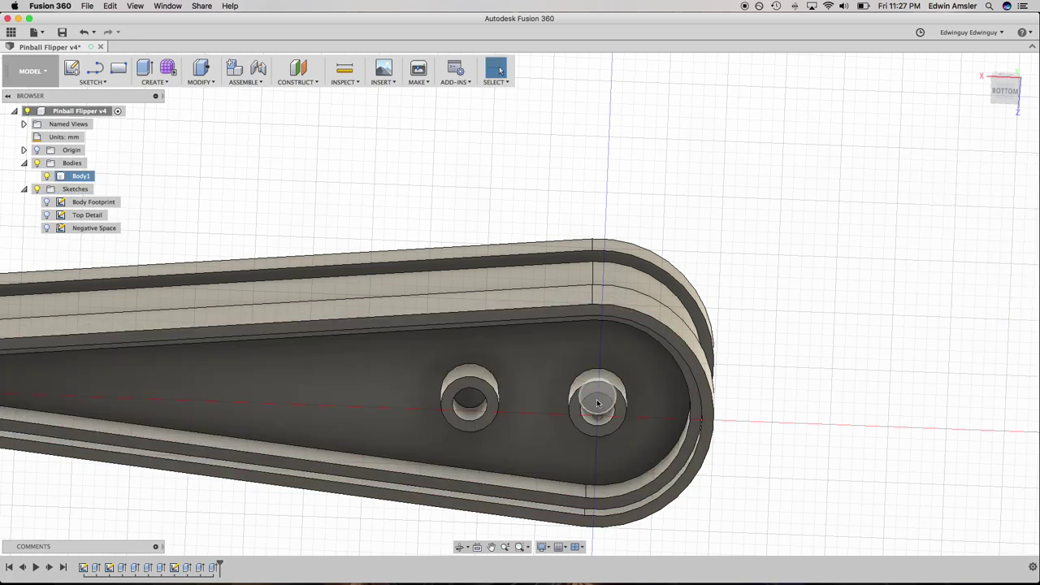
pyautogui.click(188, 151)
# Offset the right boss's inner hole face by -4.50 mm with Offset Faces
pyautogui.click(201, 68)
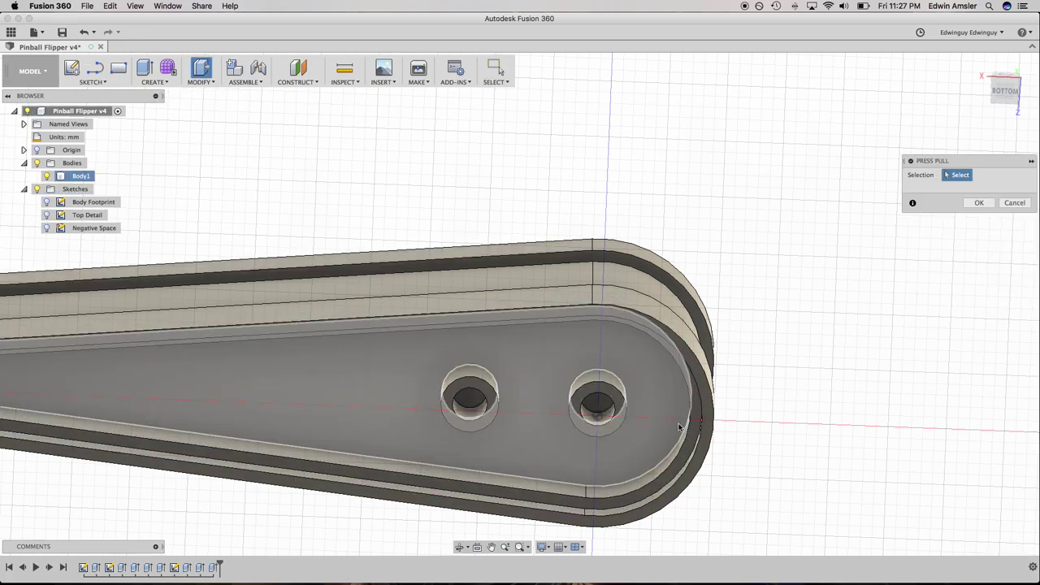
pyautogui.click(597, 399)
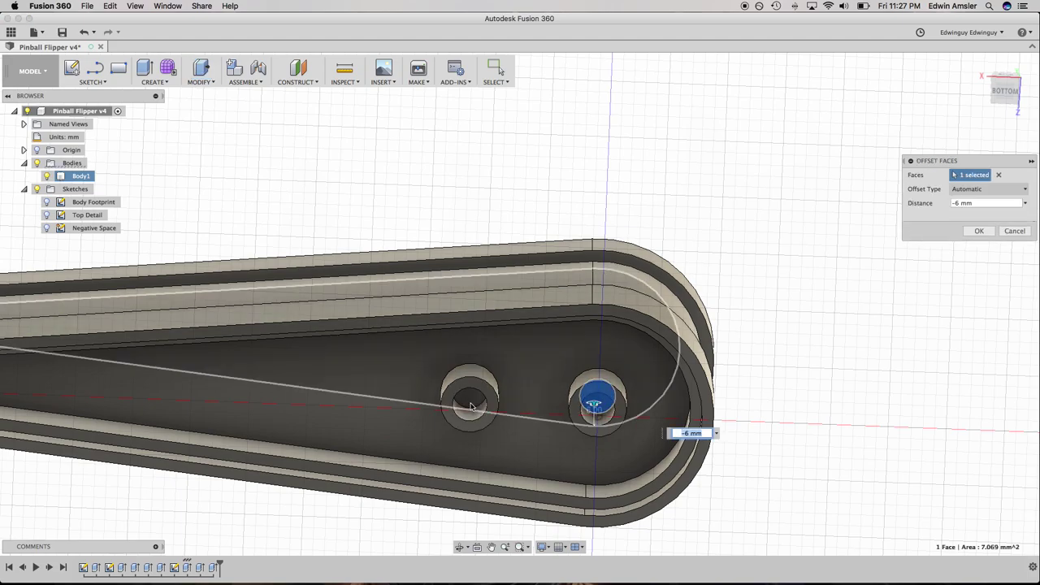
pyautogui.scroll(-3, 475, 402)
pyautogui.scroll(5, 472, 418)
pyautogui.scroll(2, 472, 418)
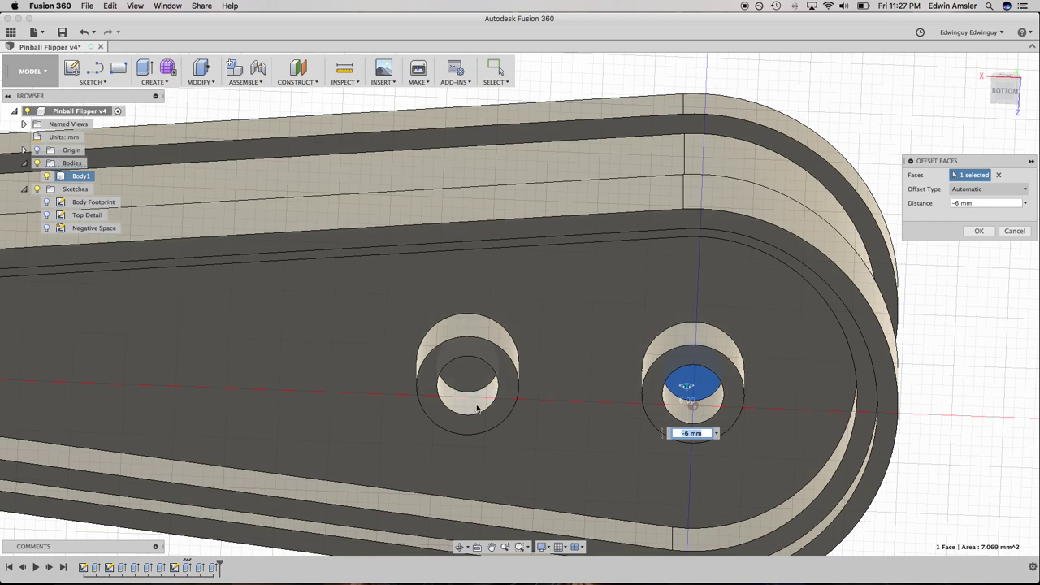
pyautogui.scroll(3, 476, 406)
pyautogui.keyDown('shift'); pyautogui.moveTo(578, 406); pyautogui.dragTo(543, 378, button='middle'); pyautogui.keyUp('shift')
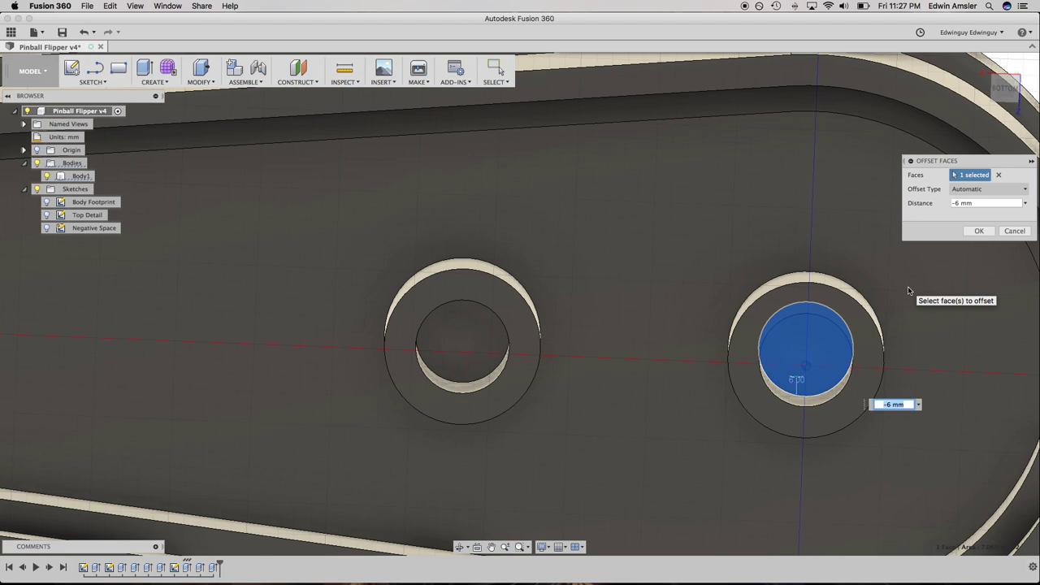
pyautogui.press('BackSpace')
pyautogui.write('0')
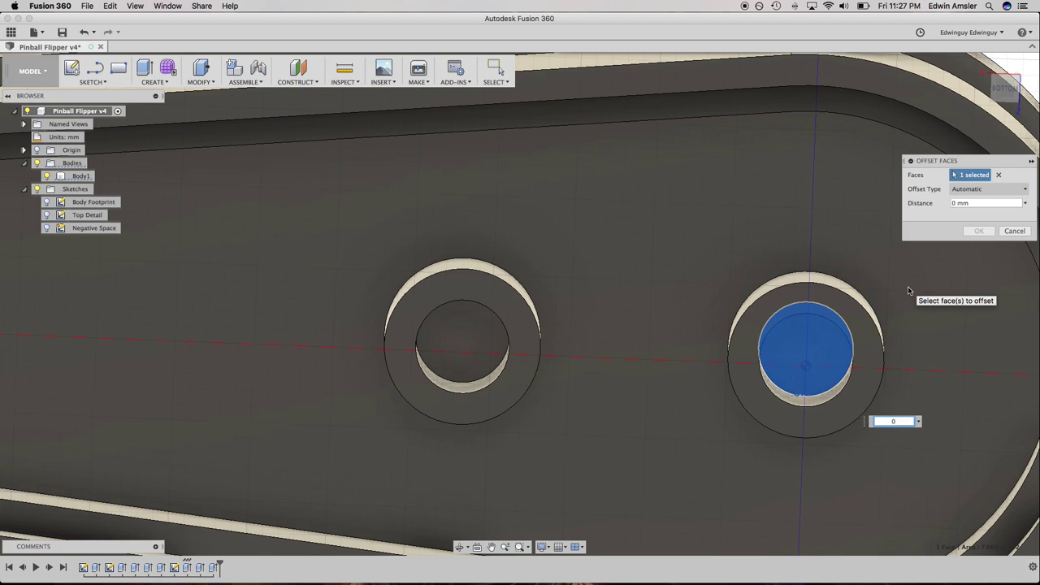
pyautogui.keyDown('shift'); pyautogui.moveTo(856, 383); pyautogui.dragTo(905, 358, button='middle'); pyautogui.keyUp('shift')
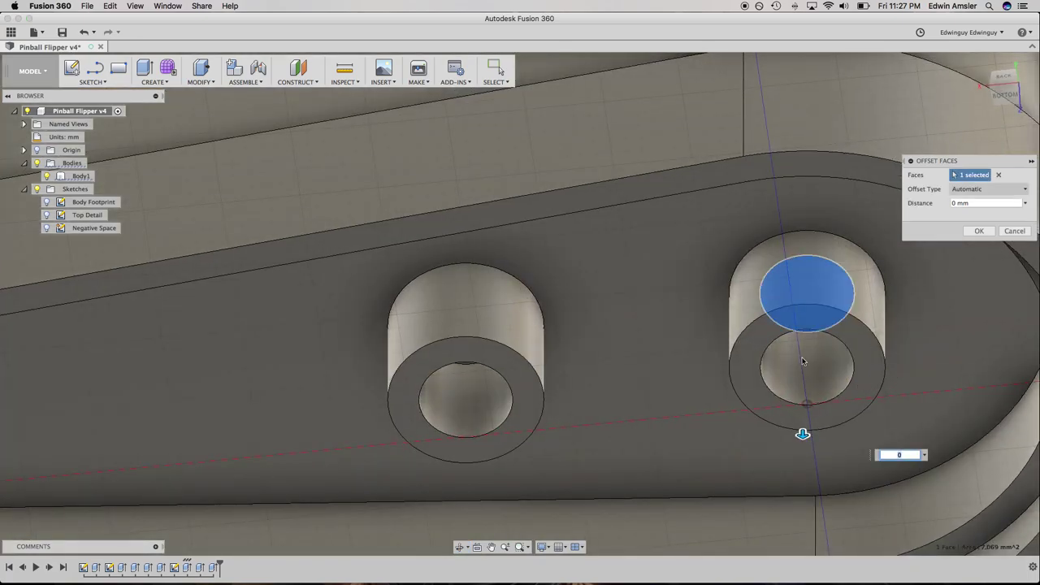
pyautogui.moveTo(803, 435); pyautogui.dragTo(824, 335)
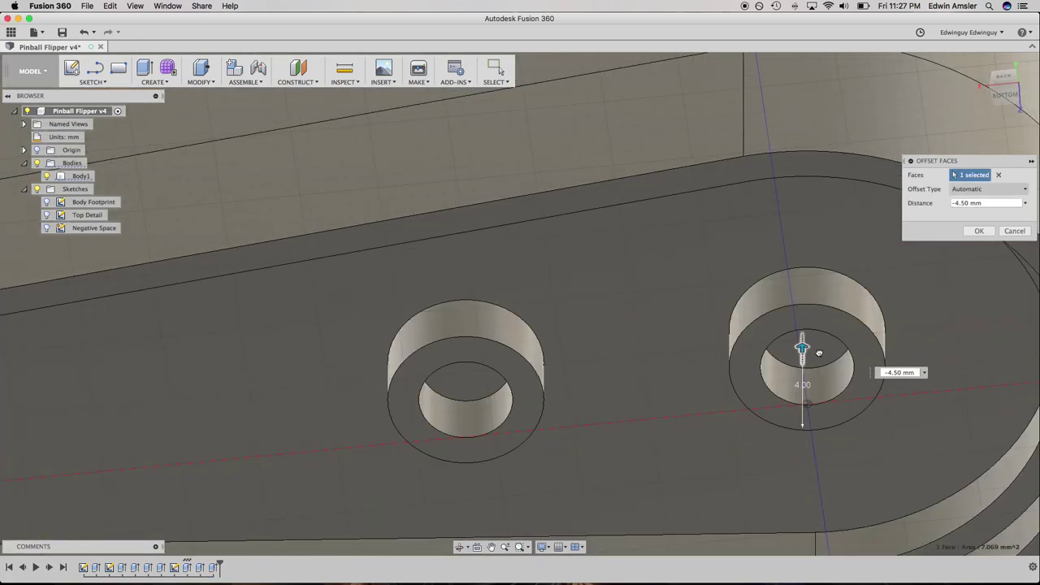
pyautogui.click(979, 230)
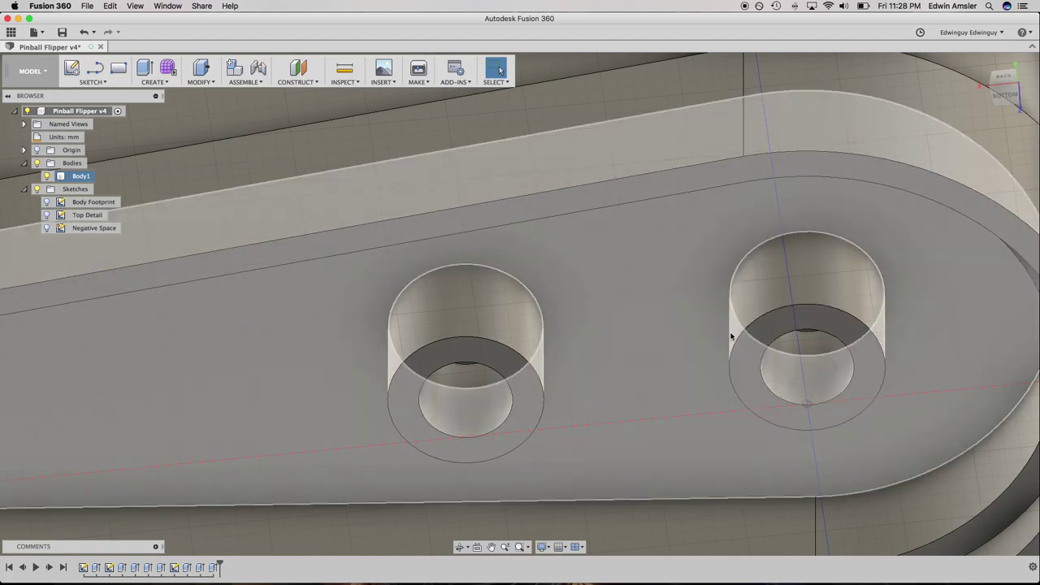
# Pick both inner hole circles for a press-pull, cancel it, and restart Press Pull
pyautogui.keyDown('shift'); pyautogui.moveTo(731, 335); pyautogui.dragTo(798, 358, button='middle'); pyautogui.keyUp('shift')
pyautogui.keyDown('shift'); pyautogui.moveTo(894, 411); pyautogui.dragTo(885, 359, button='middle'); pyautogui.keyUp('shift')
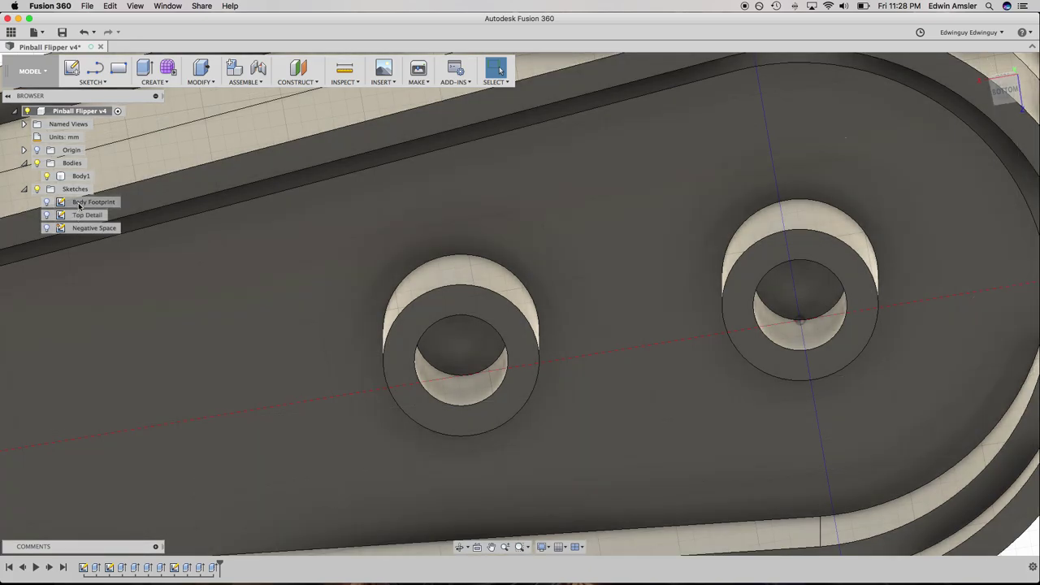
pyautogui.rightClick(79, 206)
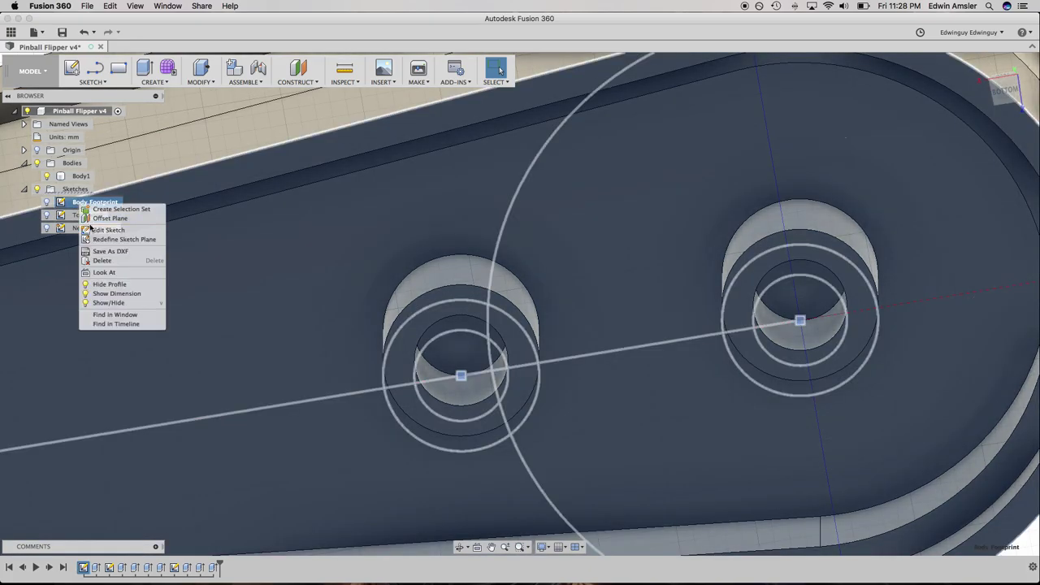
pyautogui.click(455, 376)
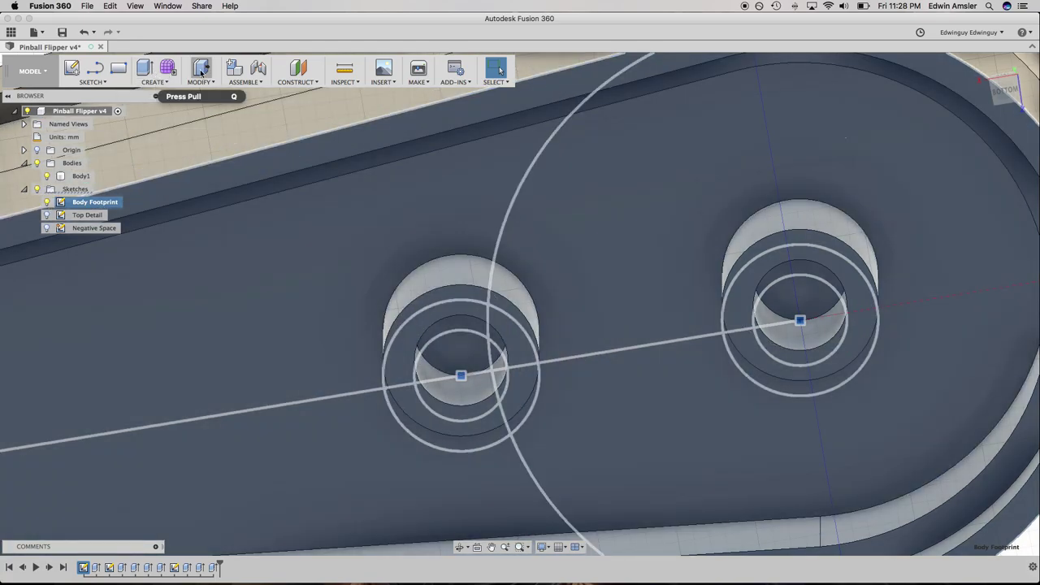
pyautogui.click(202, 71)
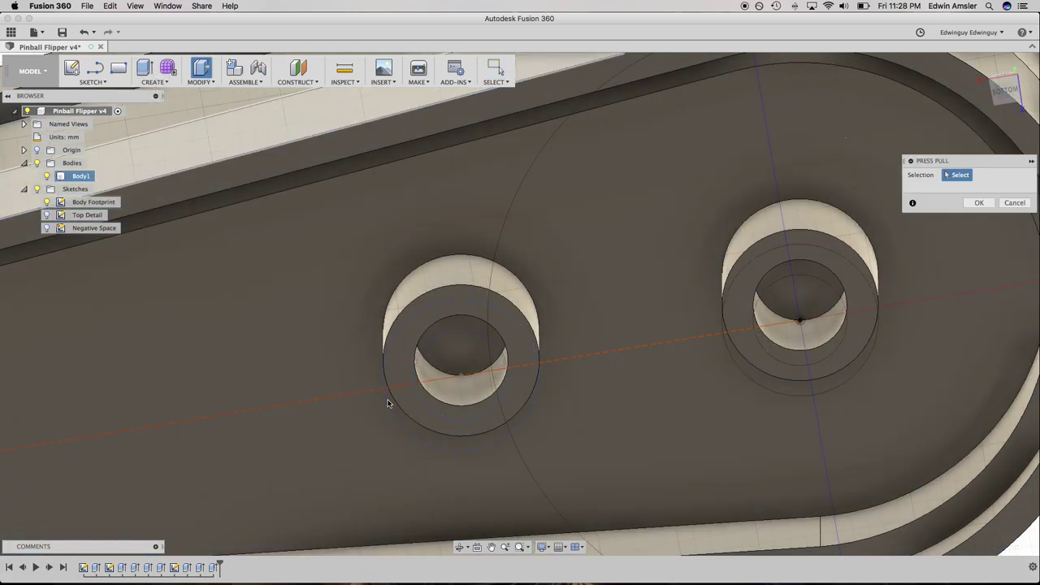
pyautogui.click(498, 360)
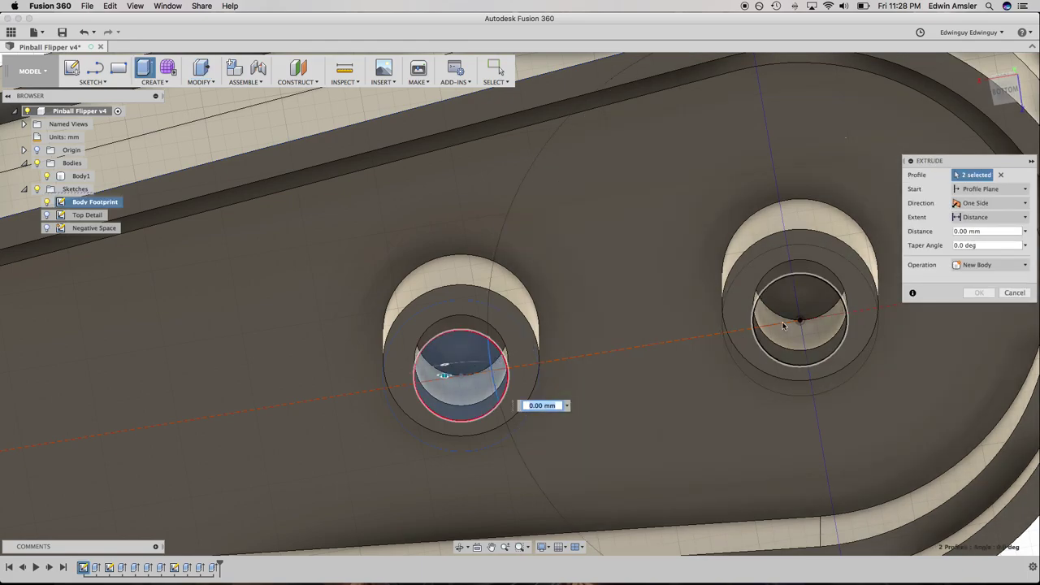
pyautogui.click(783, 325)
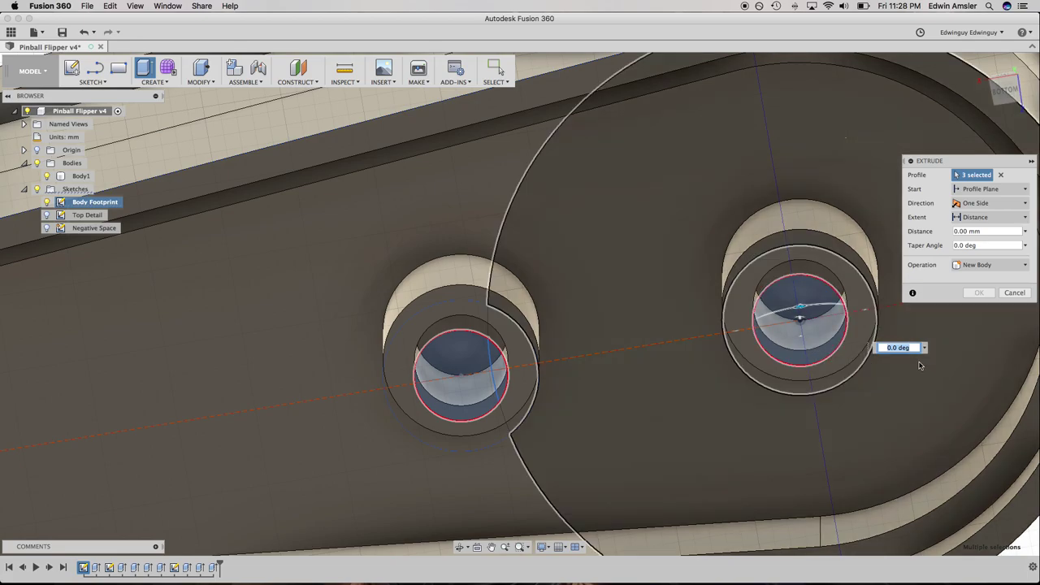
pyautogui.press('Escape')
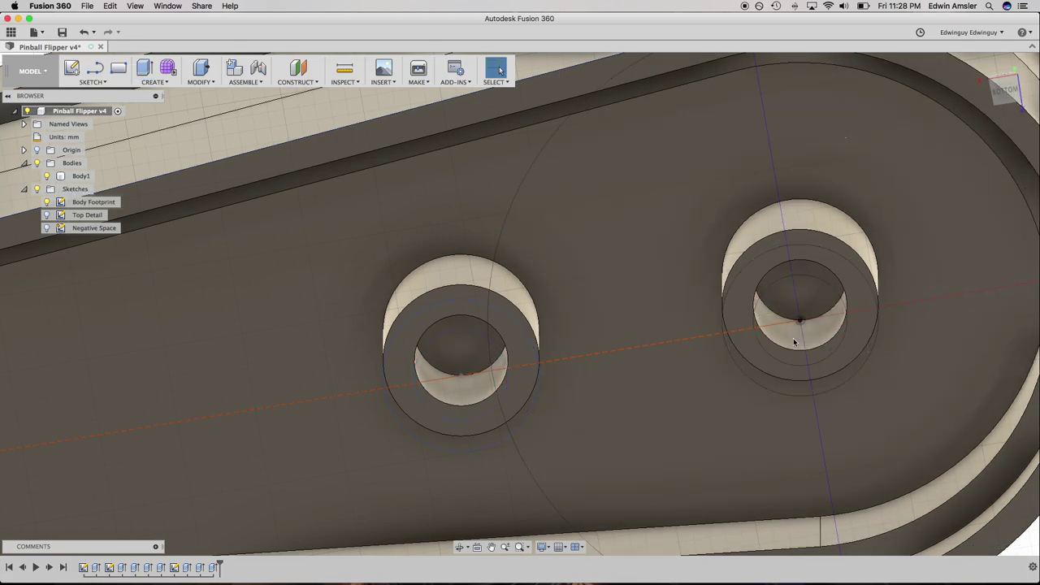
pyautogui.click(207, 71)
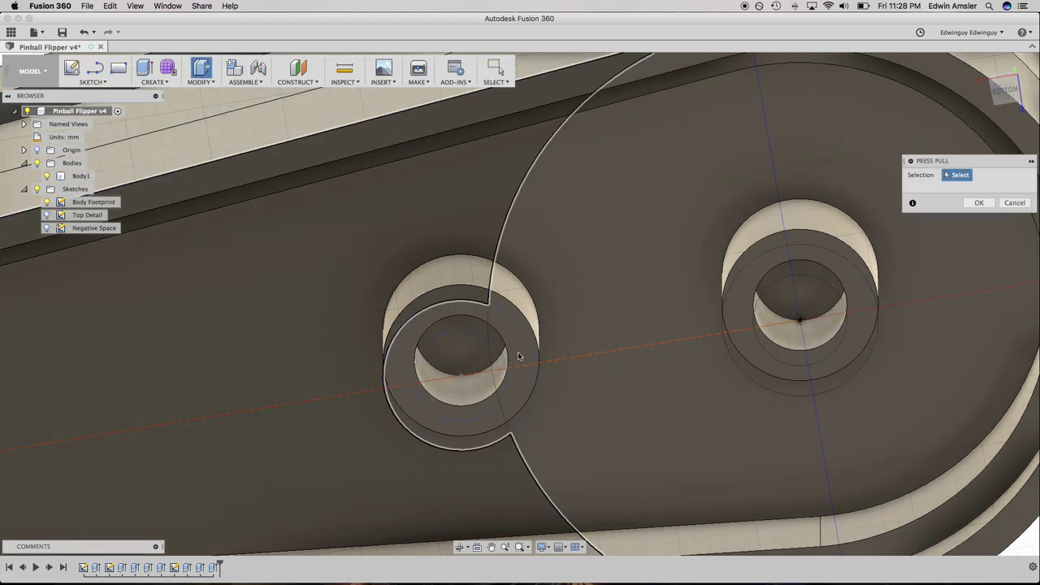
# Select both holes' inner circle profiles and drag them into a Cut extrude
pyautogui.click(441, 370)
pyautogui.click(495, 374)
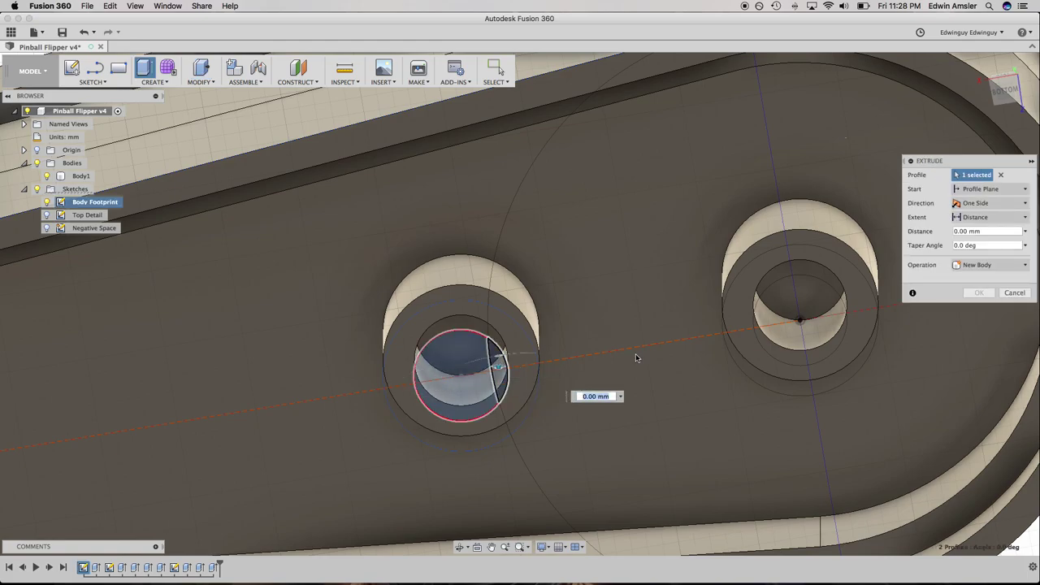
pyautogui.click(813, 315)
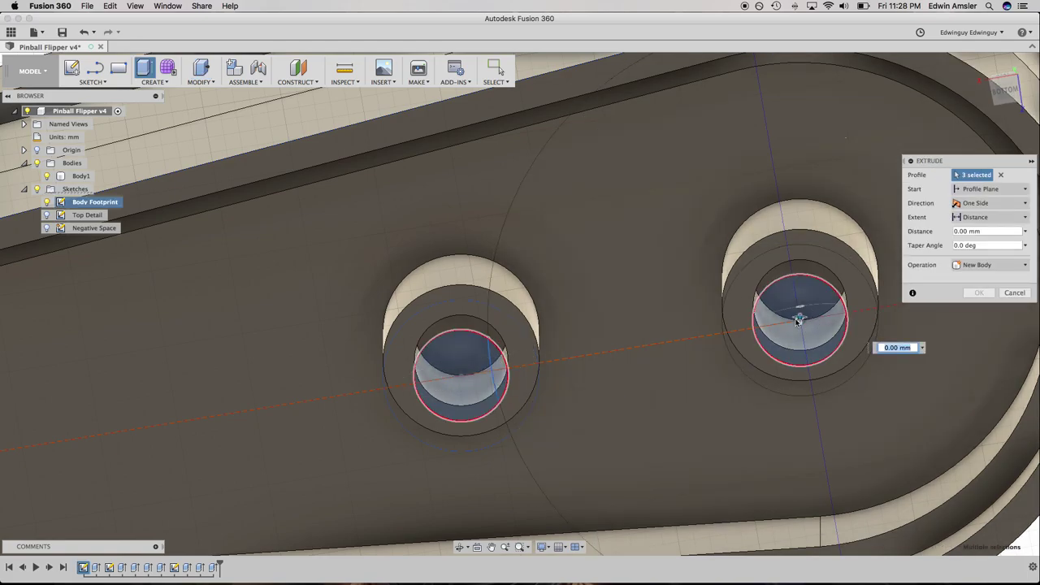
pyautogui.moveTo(799, 317); pyautogui.dragTo(799, 241)
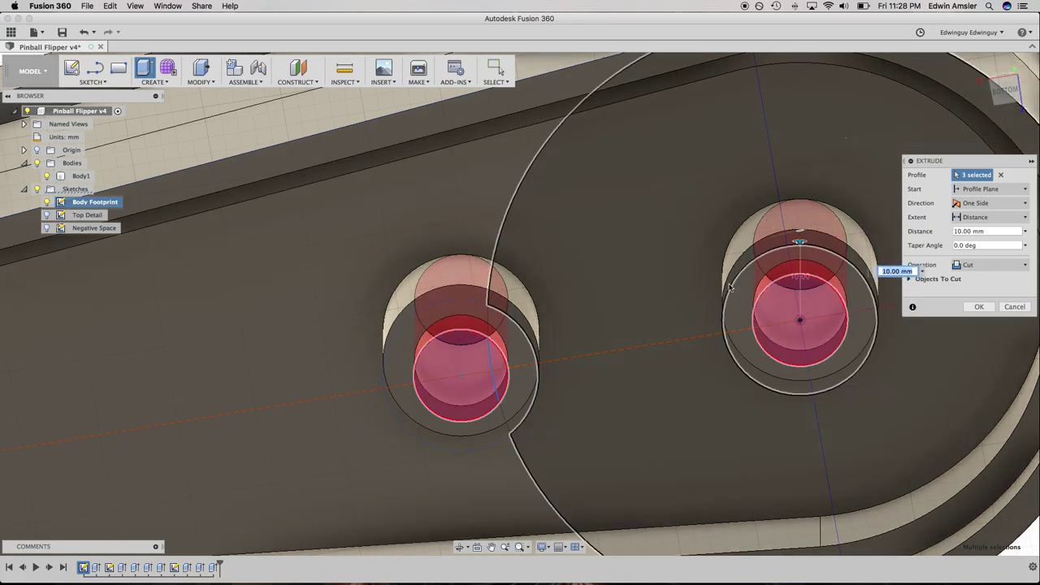
pyautogui.click(742, 308)
pyautogui.keyDown('shift'); pyautogui.moveTo(742, 308); pyautogui.dragTo(711, 358, button='middle'); pyautogui.keyUp('shift')
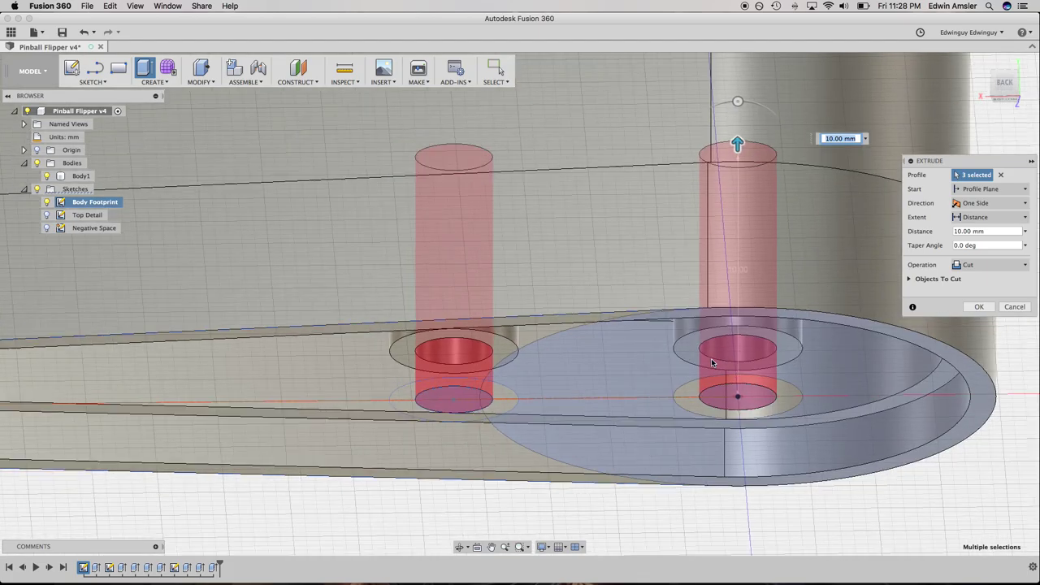
pyautogui.scroll(-5, 711, 358)
pyautogui.keyDown('shift'); pyautogui.moveTo(711, 359); pyautogui.dragTo(788, 309, button='middle'); pyautogui.keyUp('shift')
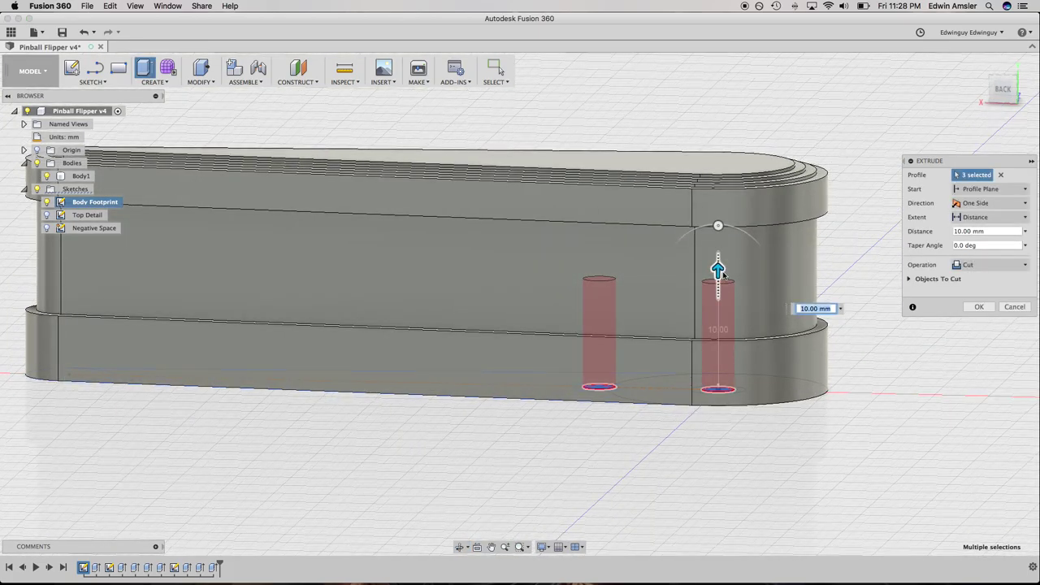
pyautogui.moveTo(719, 270); pyautogui.dragTo(728, 245)
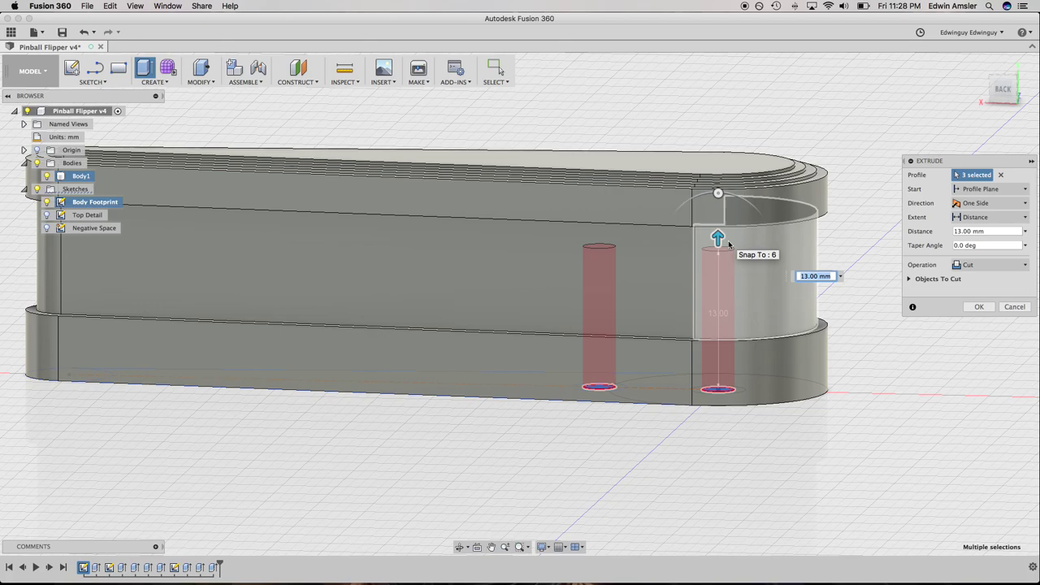
# Set the cut distance to height_body -2 and confirm the screw-hole cut
pyautogui.click(1007, 231)
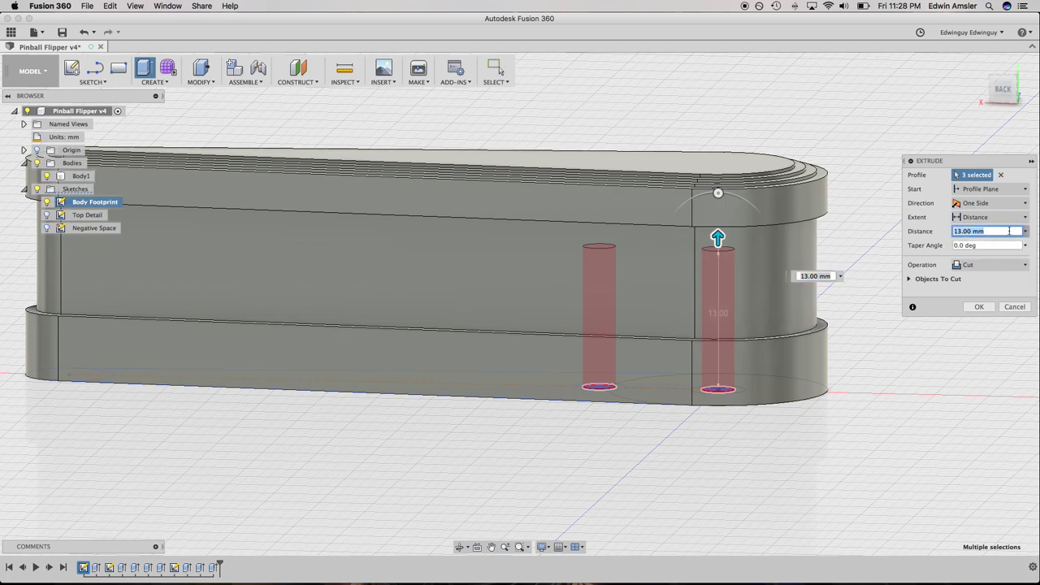
pyautogui.write('bo')
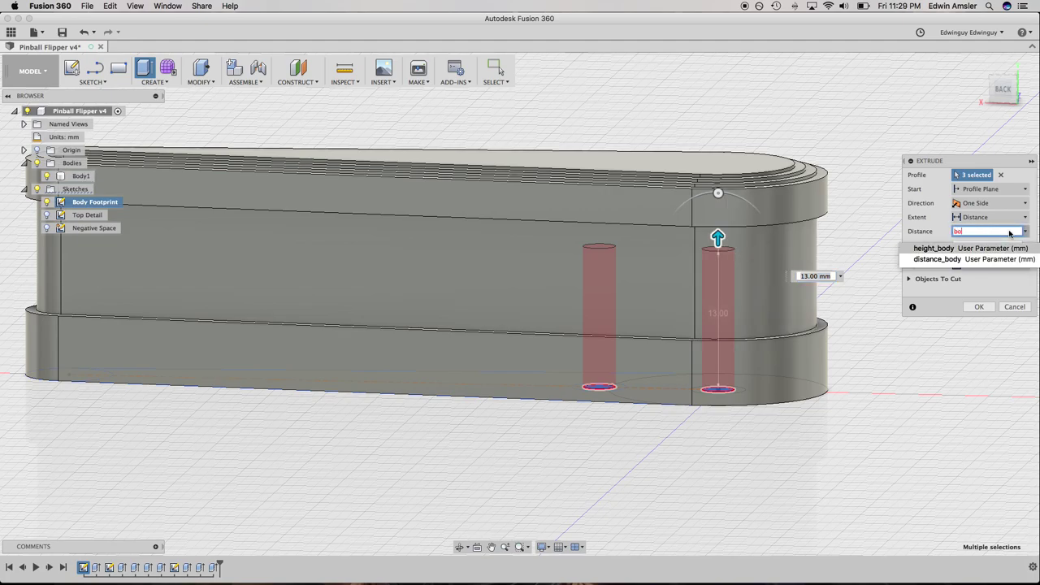
pyautogui.press('Down')
pyautogui.press('Up')
pyautogui.press('Return')
pyautogui.write('-2')
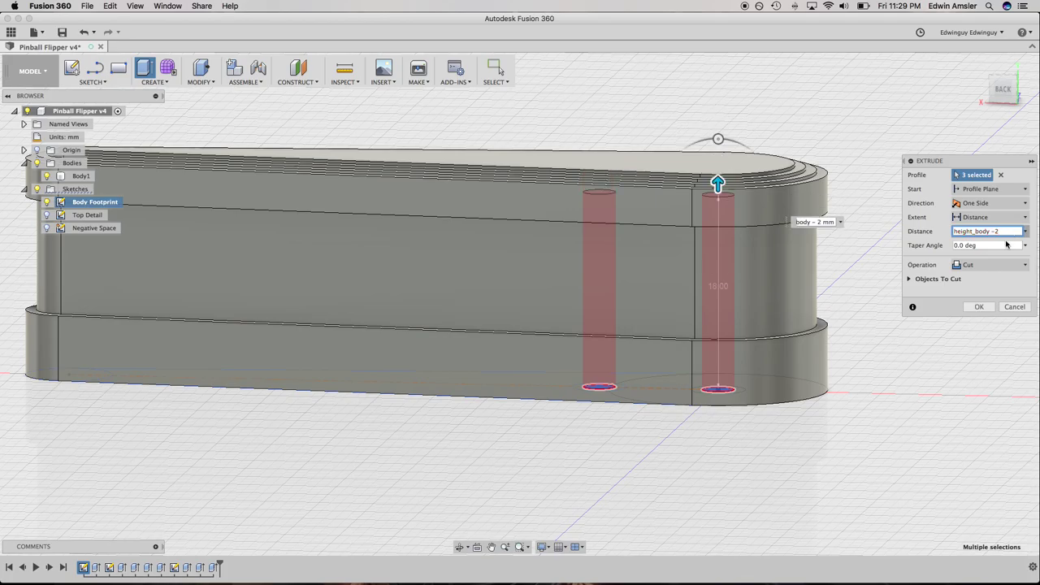
pyautogui.click(978, 309)
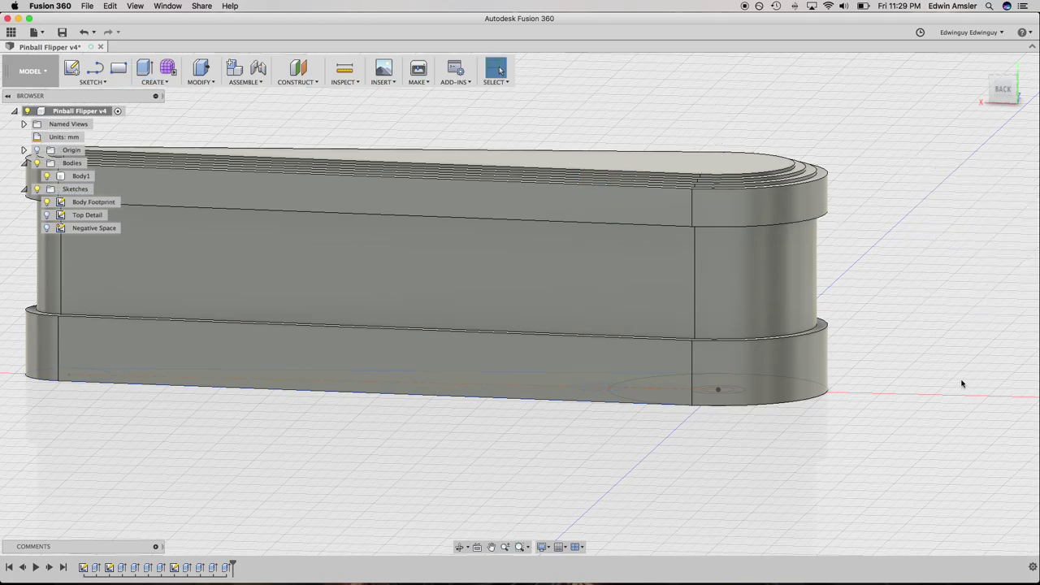
# Save the design as version v5 with a version description
pyautogui.moveTo(949, 395)
pyautogui.keyDown('shift'); pyautogui.mouseDown(button='middle')
pyautogui.moveTo(937, 332)
pyautogui.moveTo(947, 297)
pyautogui.moveTo(948, 314)
pyautogui.moveTo(866, 365)
pyautogui.moveTo(691, 343)
pyautogui.moveTo(696, 391)
pyautogui.moveTo(850, 431)
pyautogui.moveTo(755, 431)
pyautogui.mouseUp(button='middle'); pyautogui.keyUp('shift')
pyautogui.scroll(-3, 760, 428)
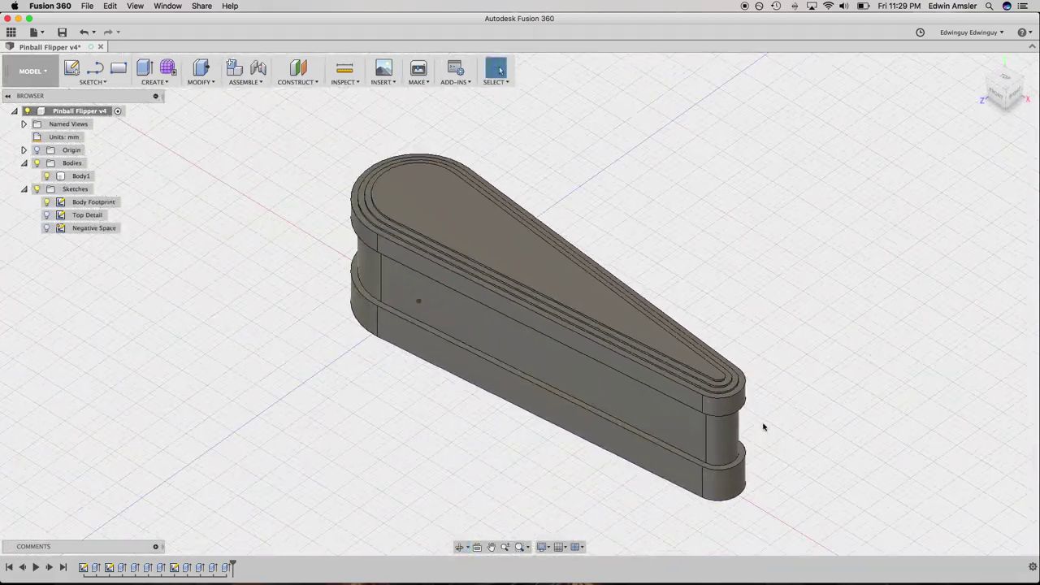
pyautogui.scroll(-2, 764, 425)
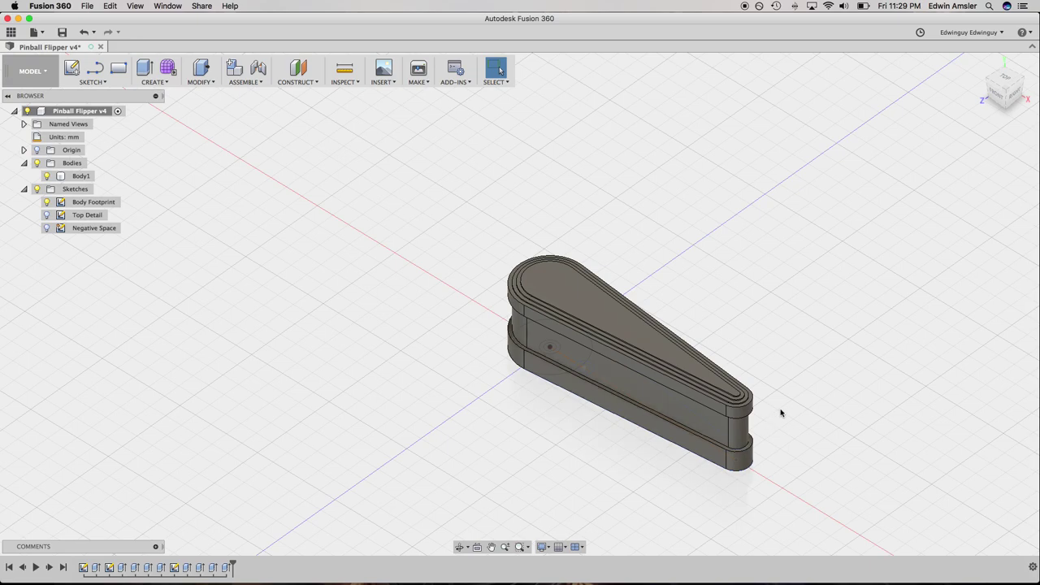
pyautogui.press('super+s')
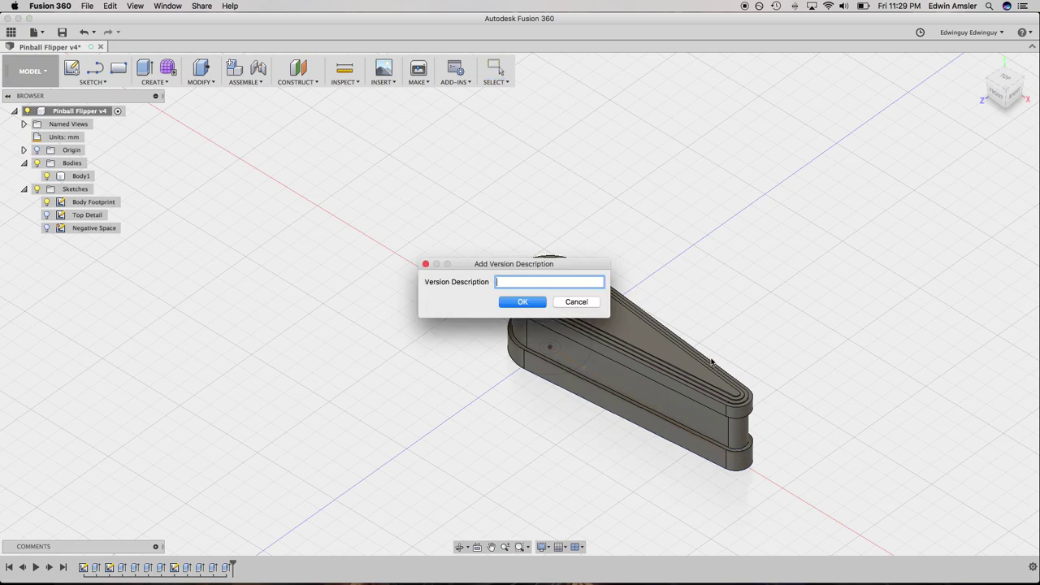
pyautogui.write('Final Draf')
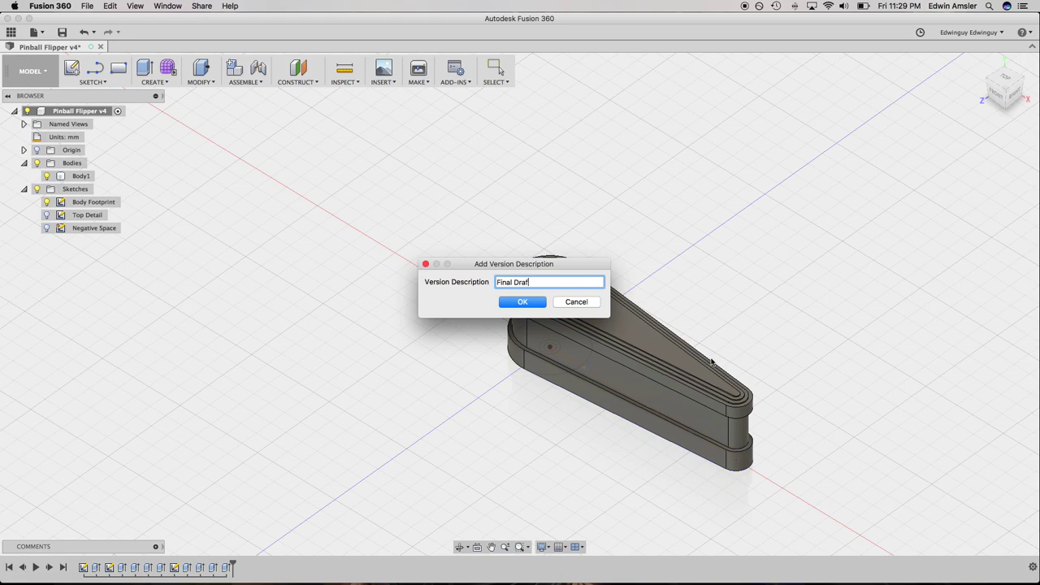
pyautogui.press('Return')
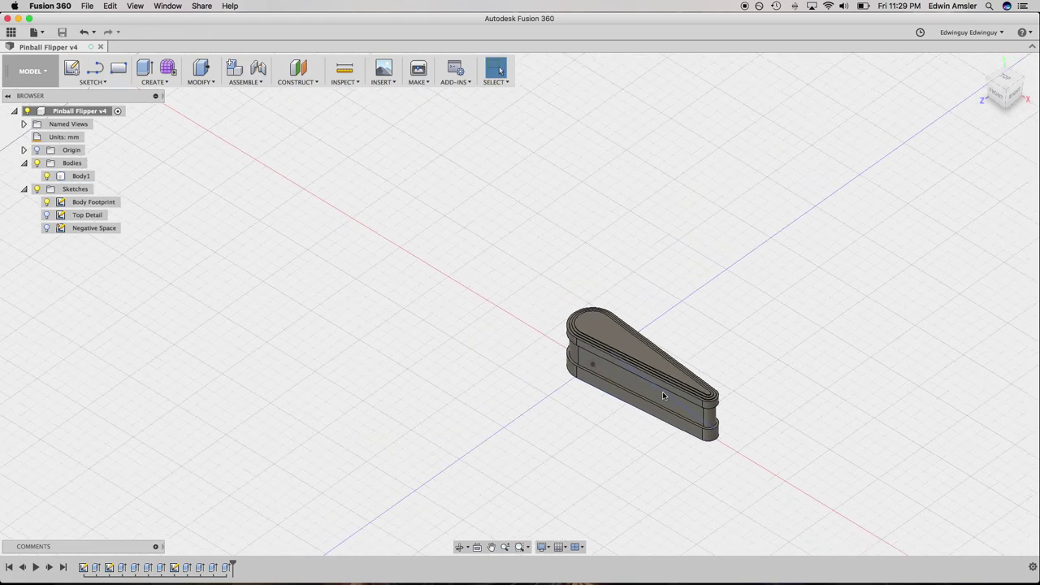
# Orbit the saved flipper to inspect its underside and side profile
pyautogui.scroll(5, 662, 390)
pyautogui.keyDown('shift'); pyautogui.moveTo(840, 408); pyautogui.dragTo(854, 327, button='middle'); pyautogui.keyUp('shift')
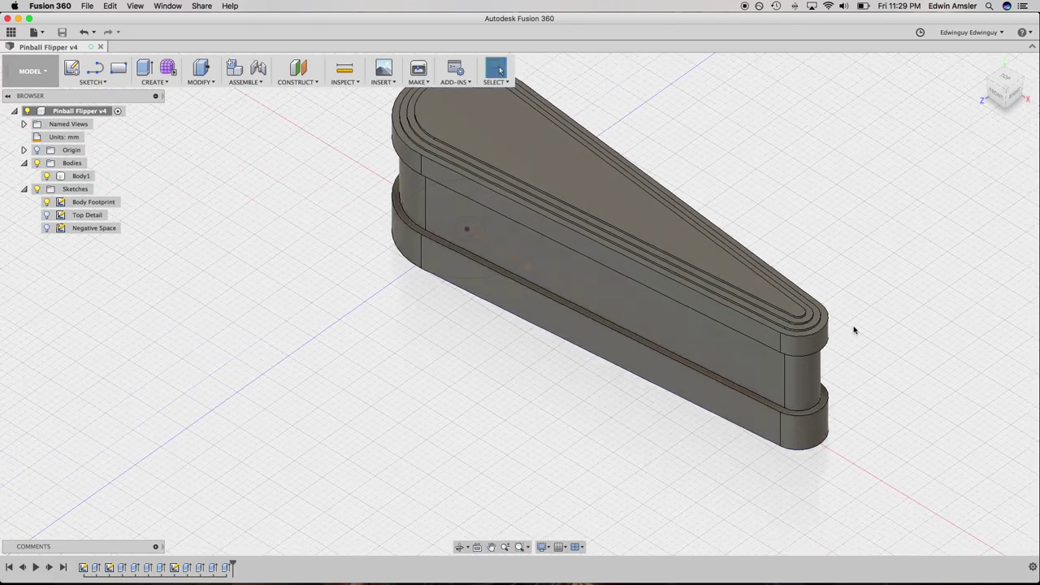
pyautogui.keyDown('shift'); pyautogui.moveTo(827, 448); pyautogui.dragTo(731, 325, button='middle'); pyautogui.keyUp('shift')
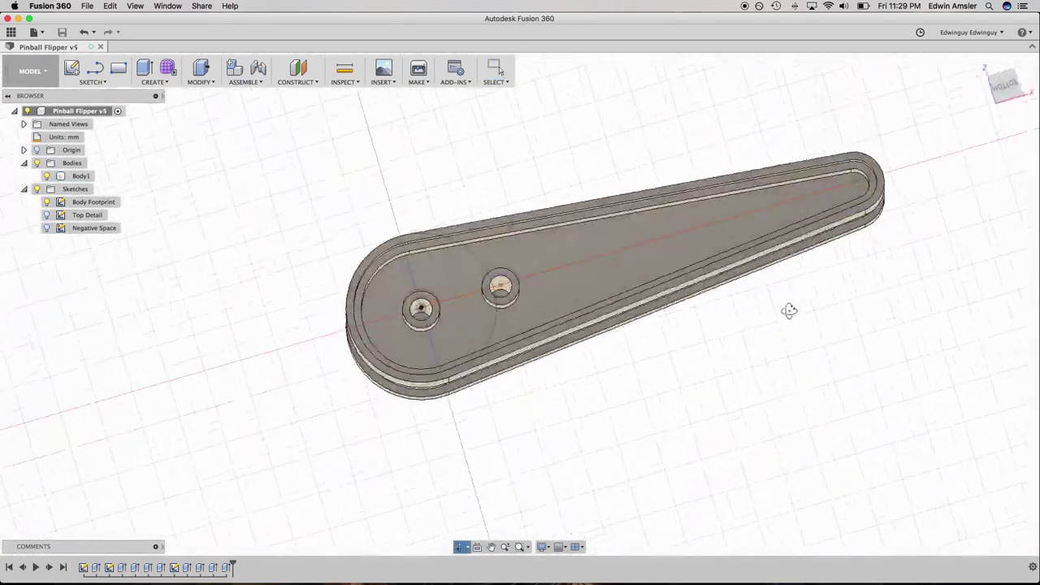
pyautogui.moveTo(839, 274)
pyautogui.keyDown('shift'); pyautogui.mouseDown(button='middle')
pyautogui.moveTo(518, 359)
pyautogui.moveTo(873, 376)
pyautogui.moveTo(929, 341)
pyautogui.moveTo(940, 309)
pyautogui.moveTo(745, 331)
pyautogui.moveTo(692, 393)
pyautogui.moveTo(747, 413)
pyautogui.moveTo(866, 355)
pyautogui.moveTo(810, 337)
pyautogui.moveTo(914, 347)
pyautogui.moveTo(729, 371)
pyautogui.moveTo(725, 386)
pyautogui.mouseUp(button='middle'); pyautogui.keyUp('shift')
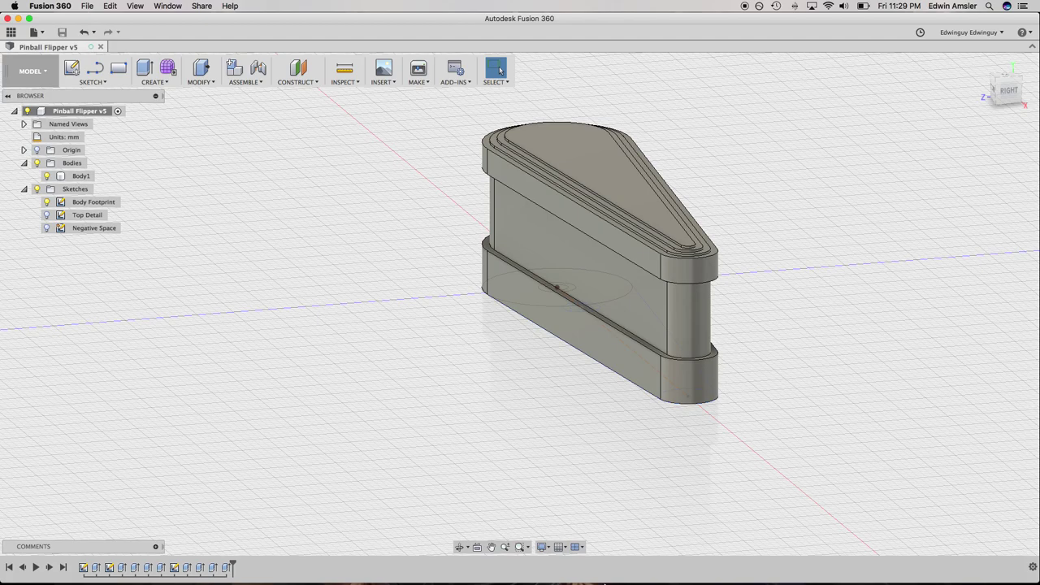
pyautogui.rightClick(682, 540)
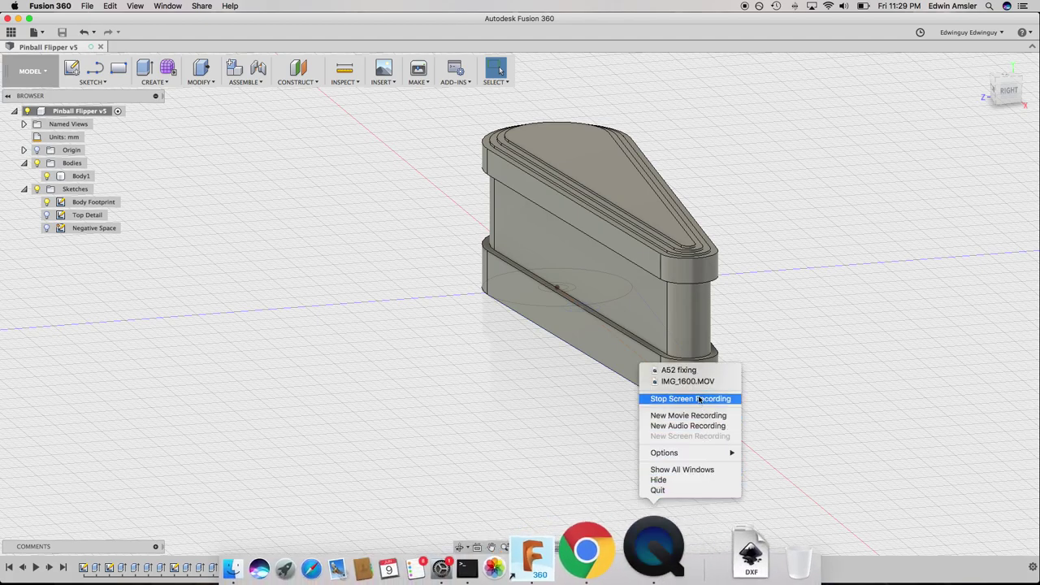